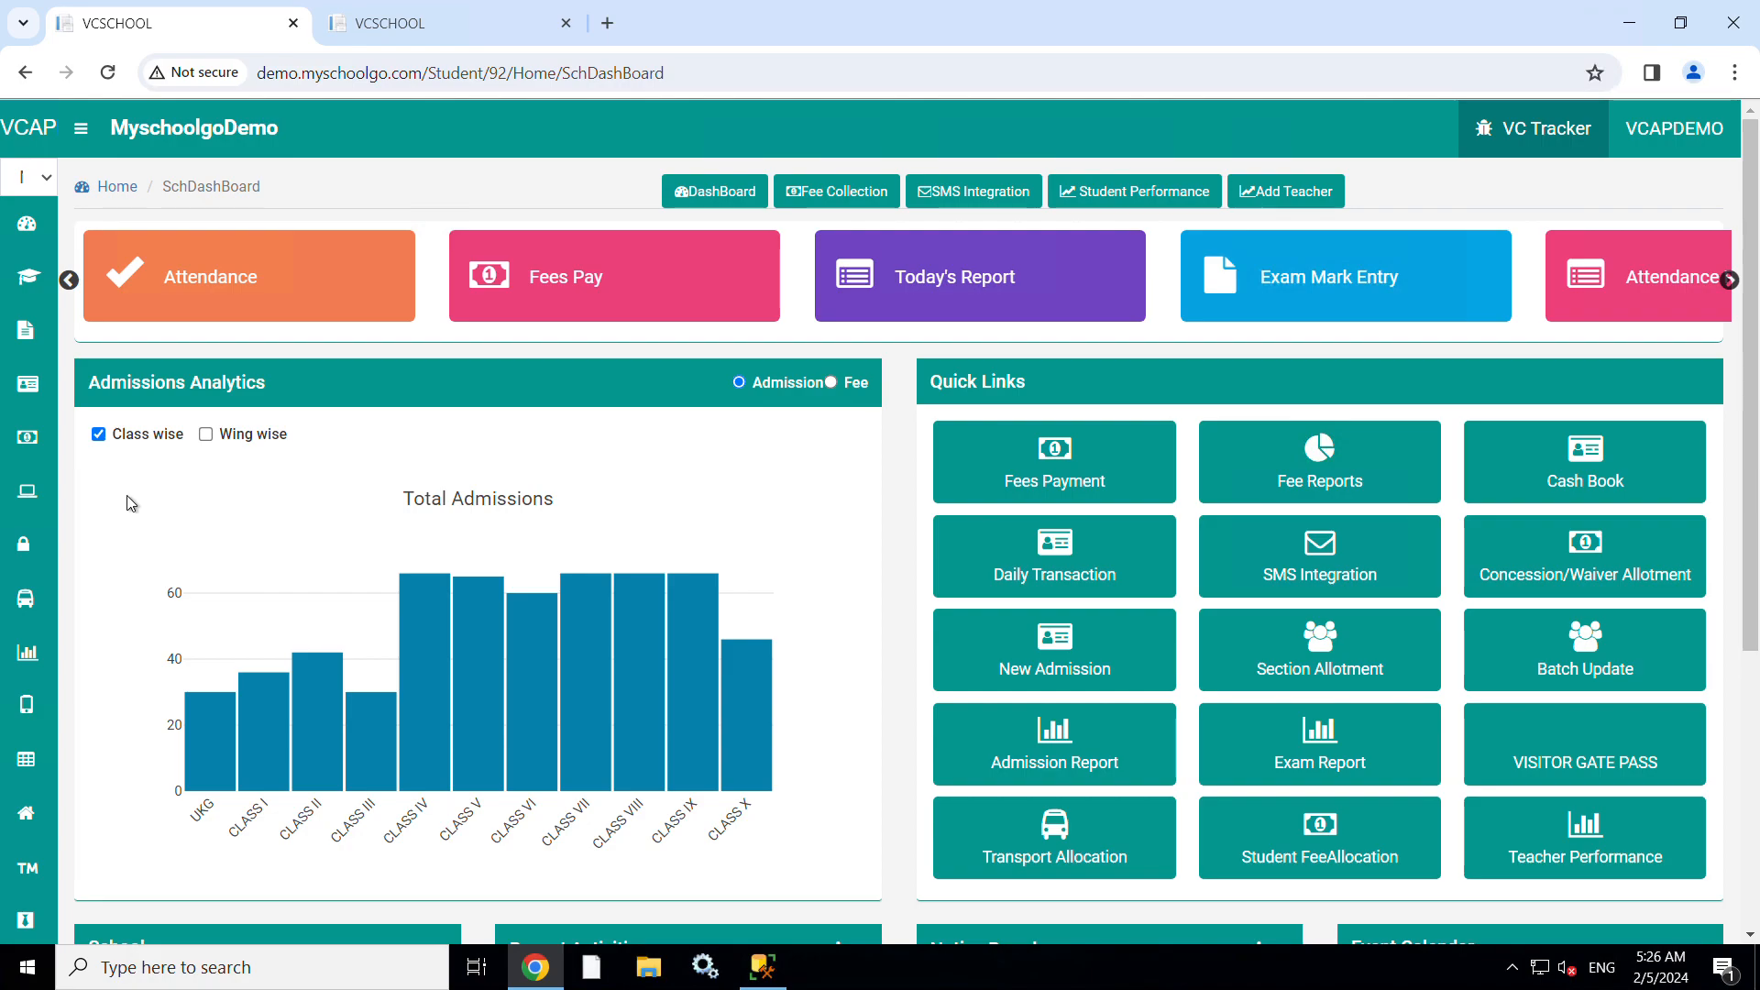
Step: Open the Exam Time Table page from the Exam Master section
mouse_move(28, 499)
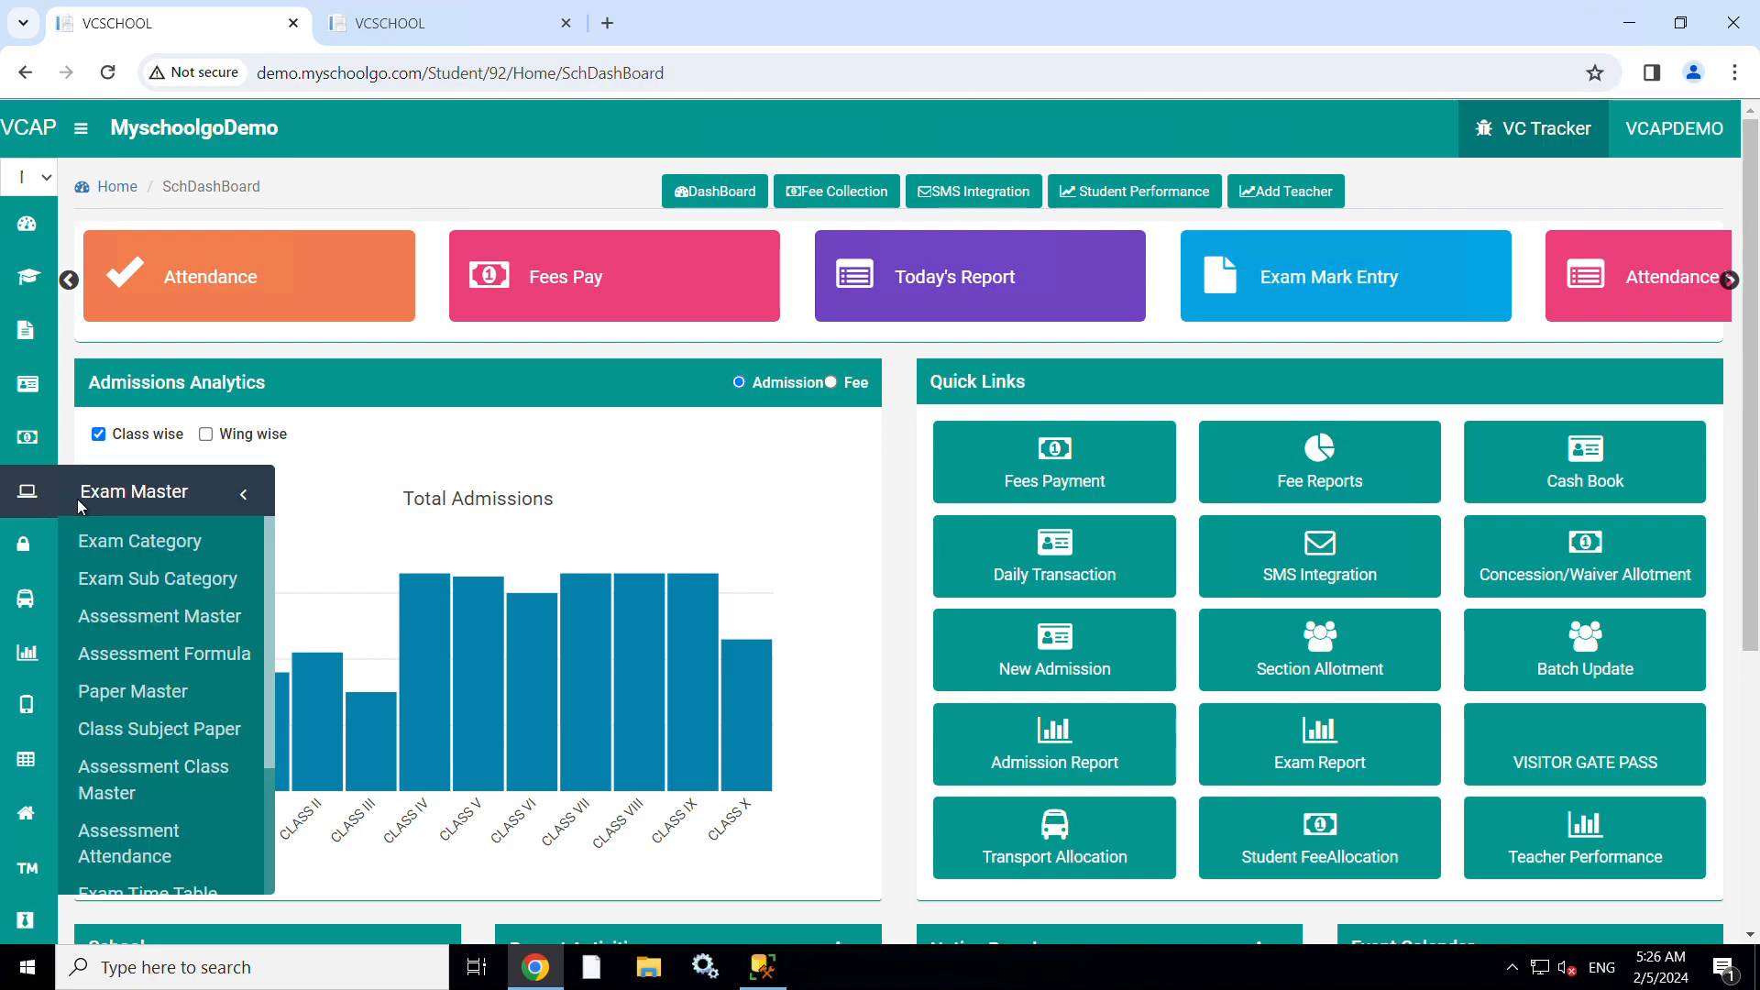
scroll(133, 651, down, 2)
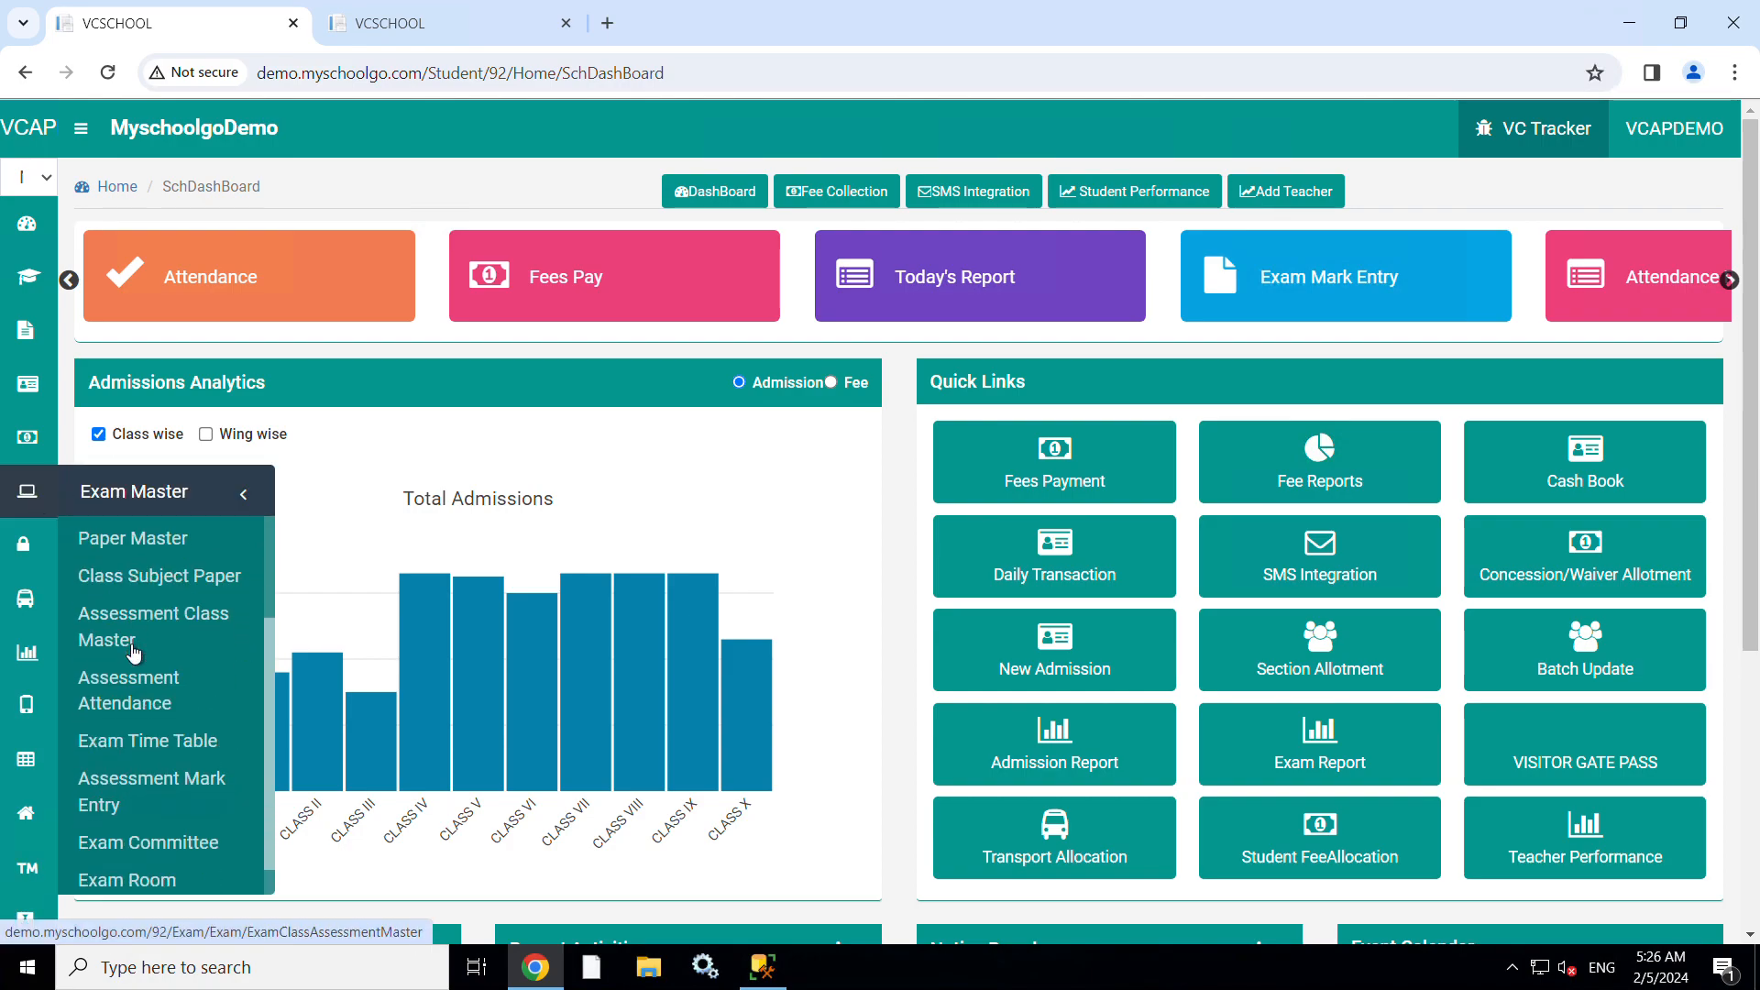
scroll(137, 651, down, 1)
click(167, 711)
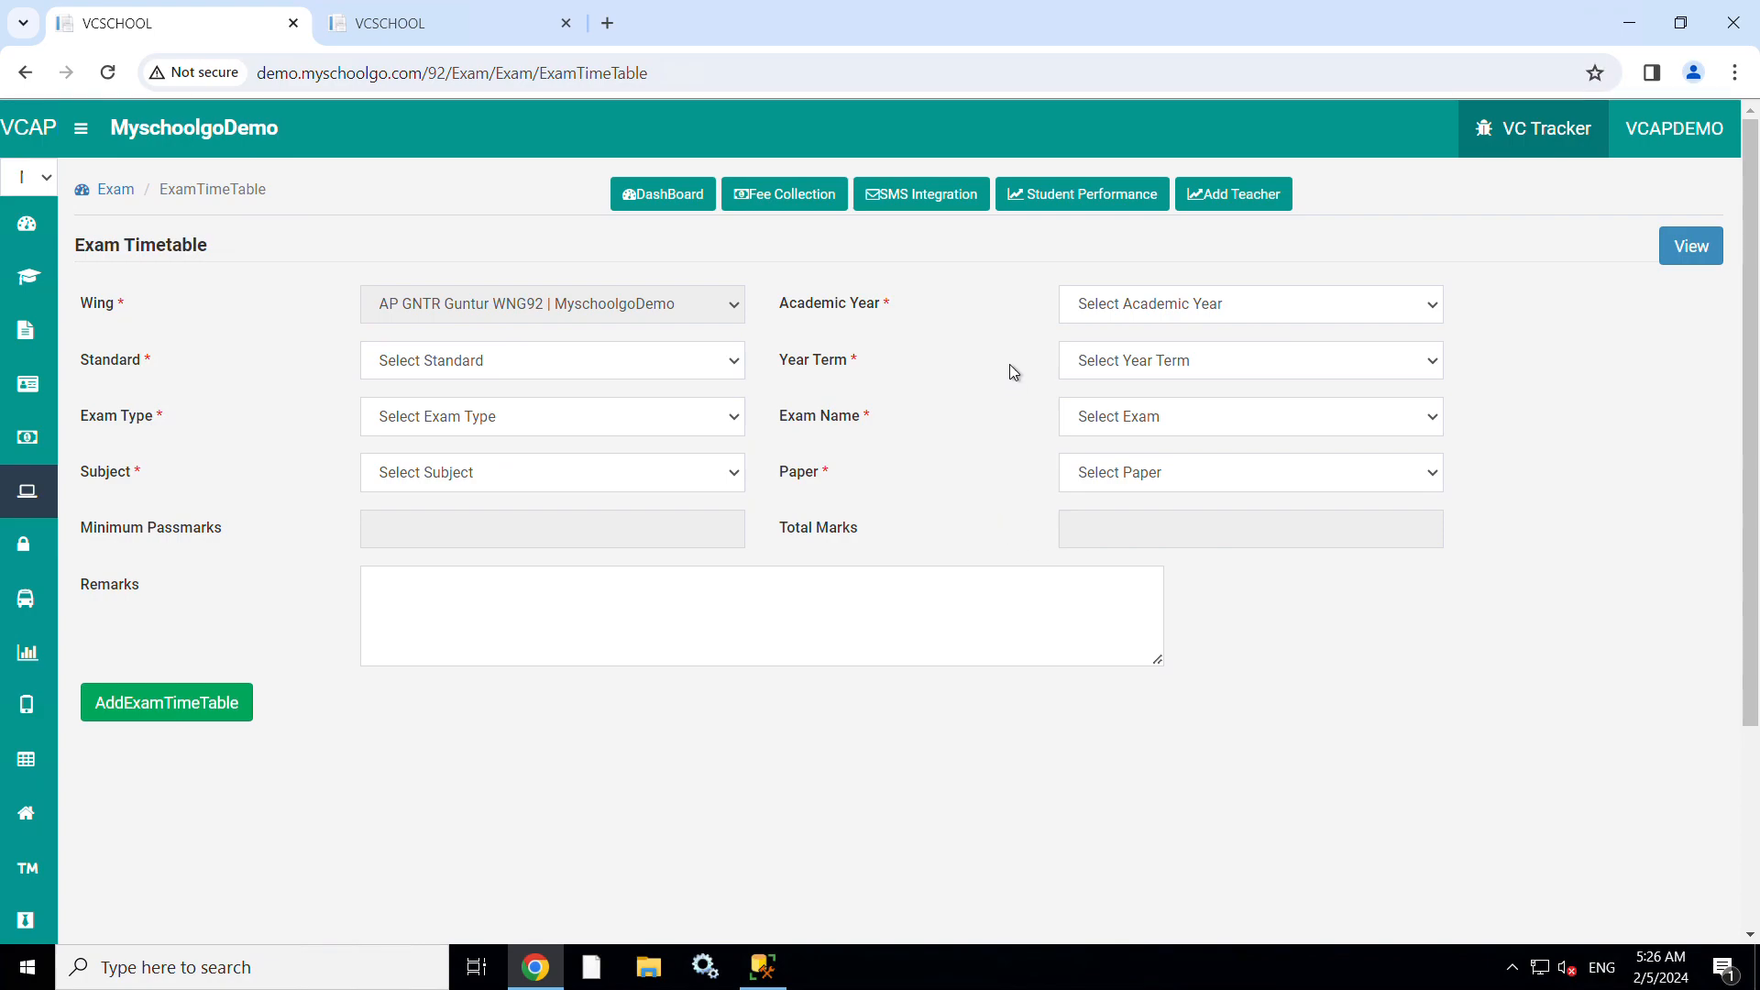
Step: Set the academic year to 2024-2025, the standard to HIGH SCHOOL and the year term to Jan/2024-Dec/2024
click(1092, 306)
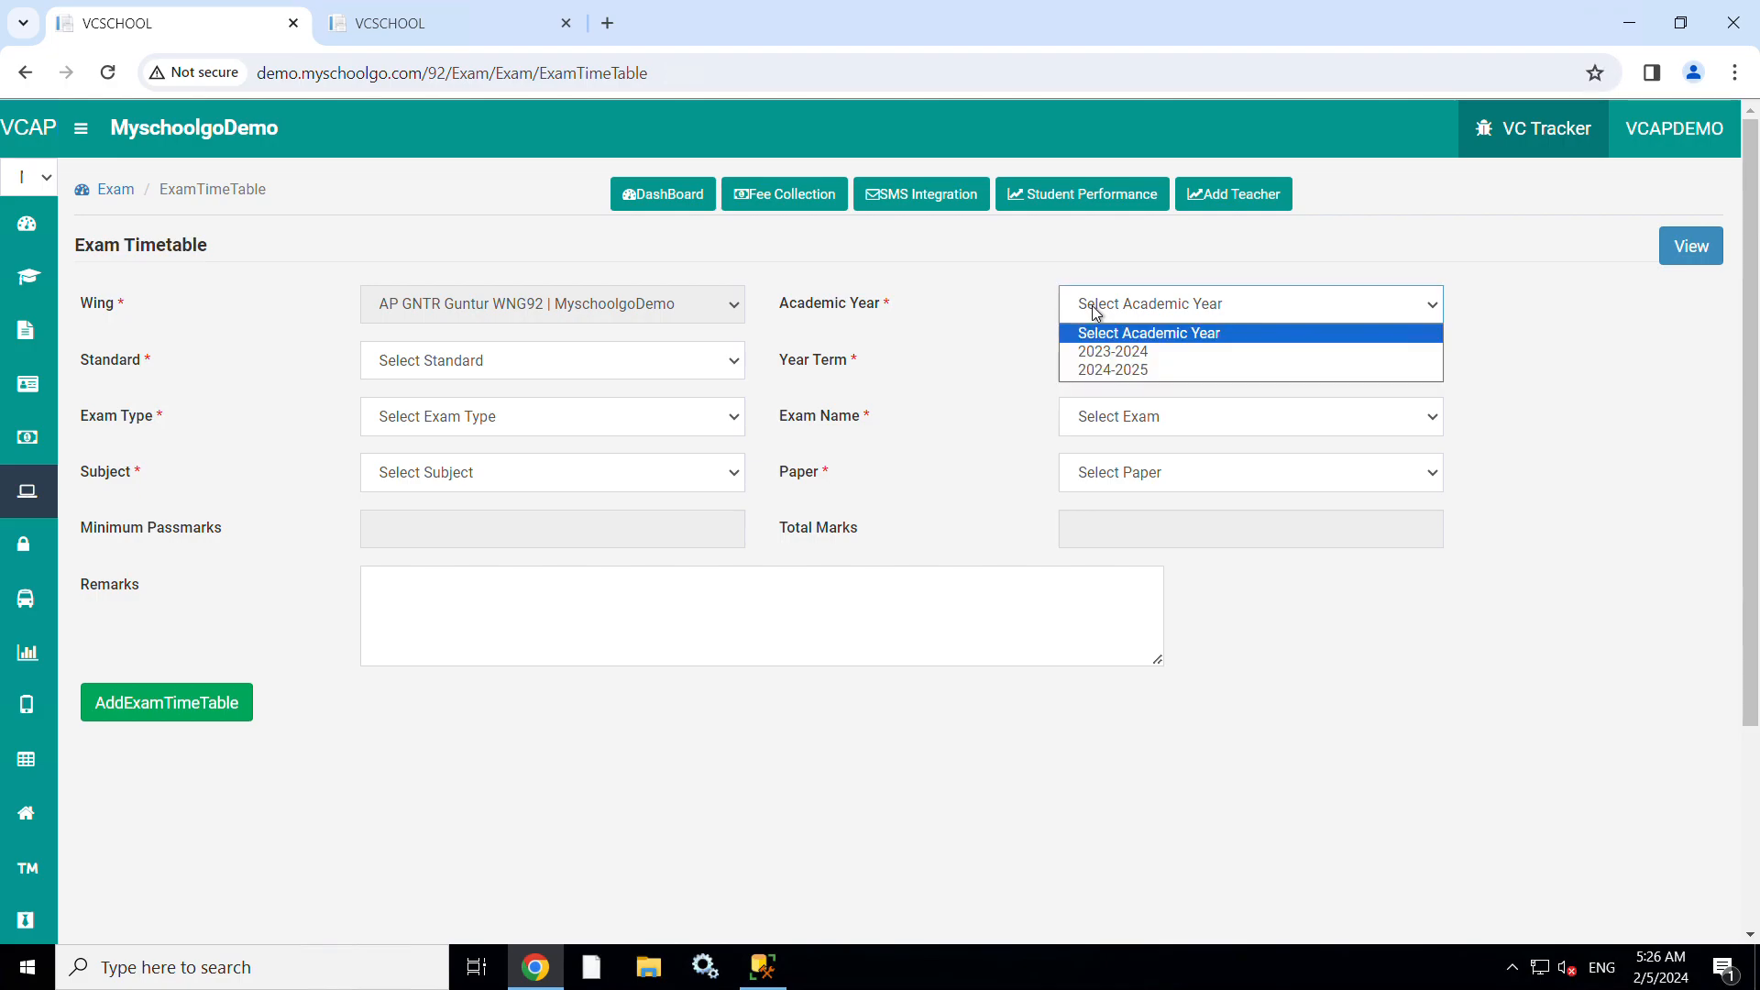
click(1131, 378)
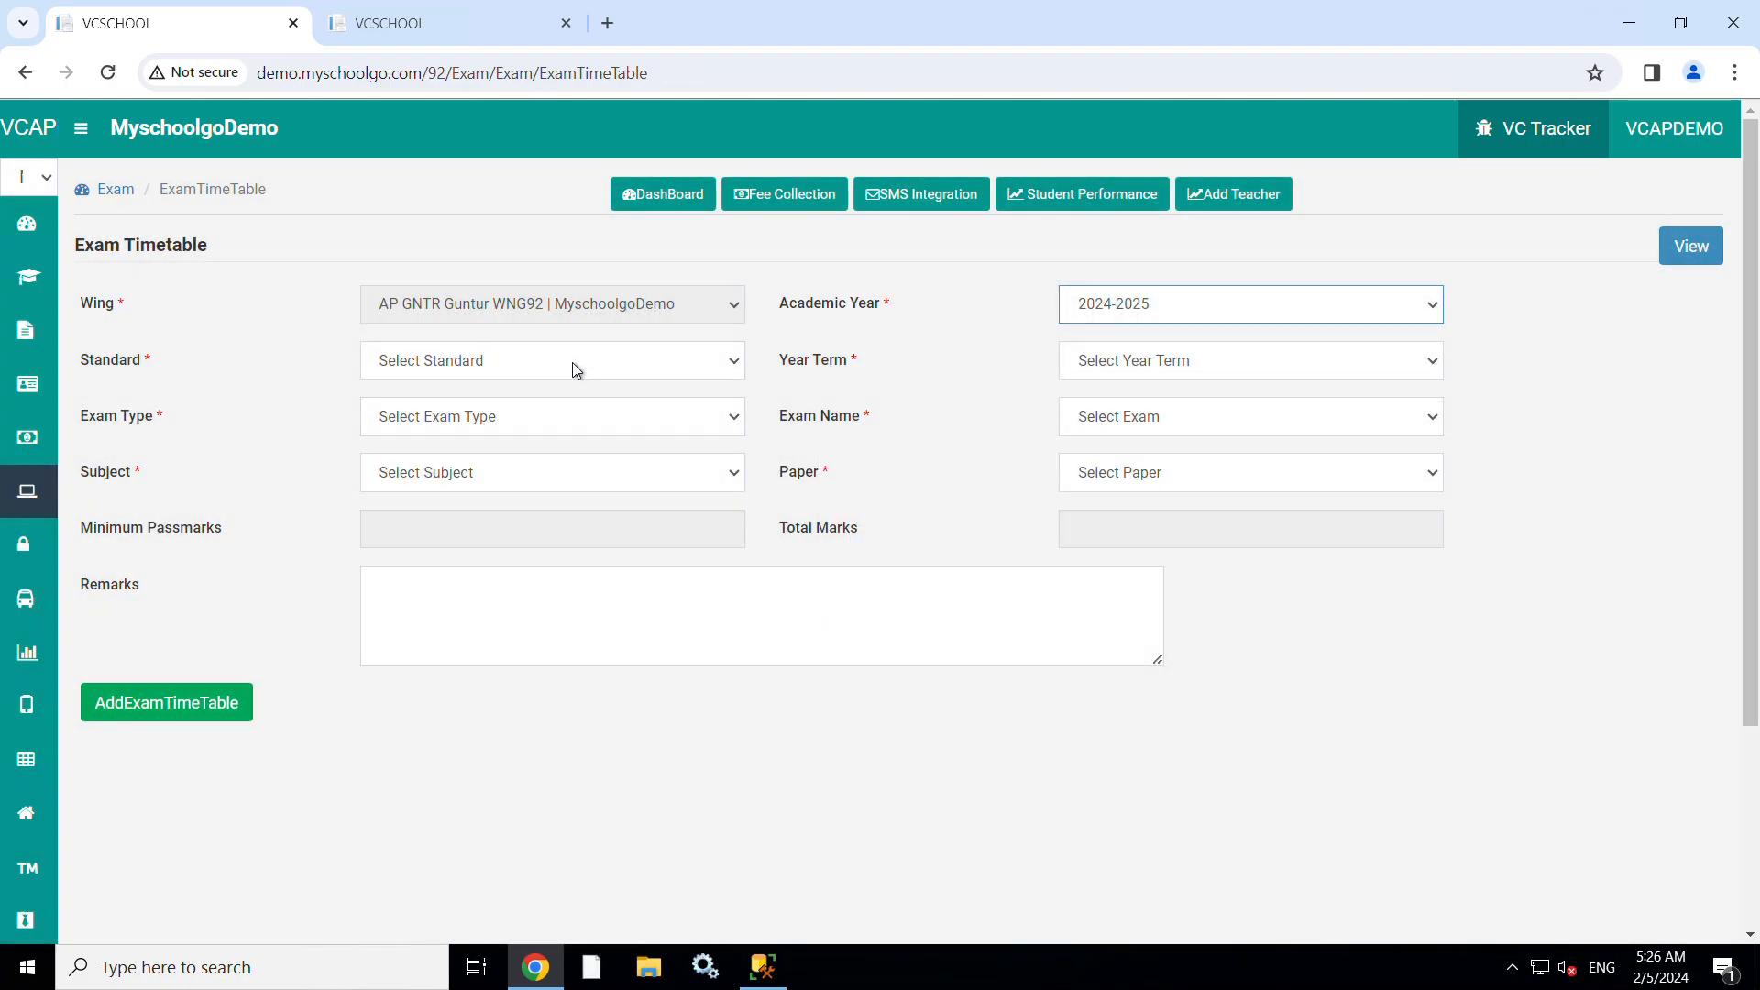
click(565, 358)
click(472, 446)
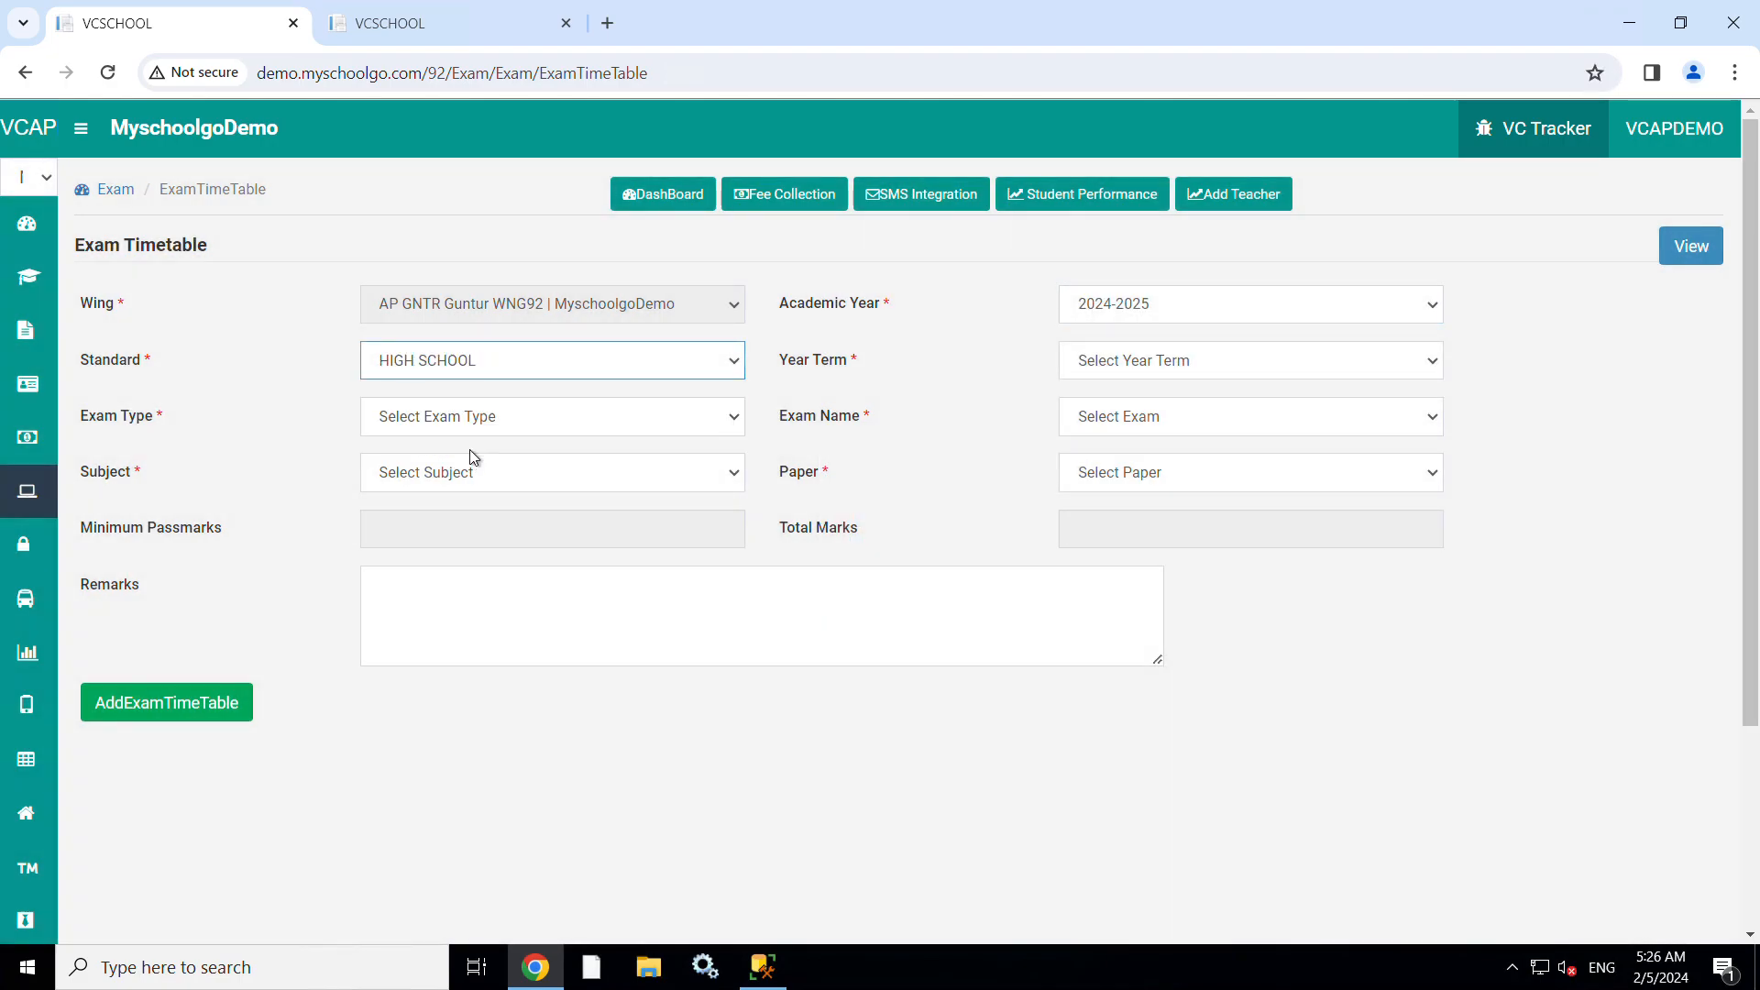
click(1102, 374)
click(1120, 409)
Step: Set the exam type to Curricular and the exam name to FA1 TEST
click(547, 420)
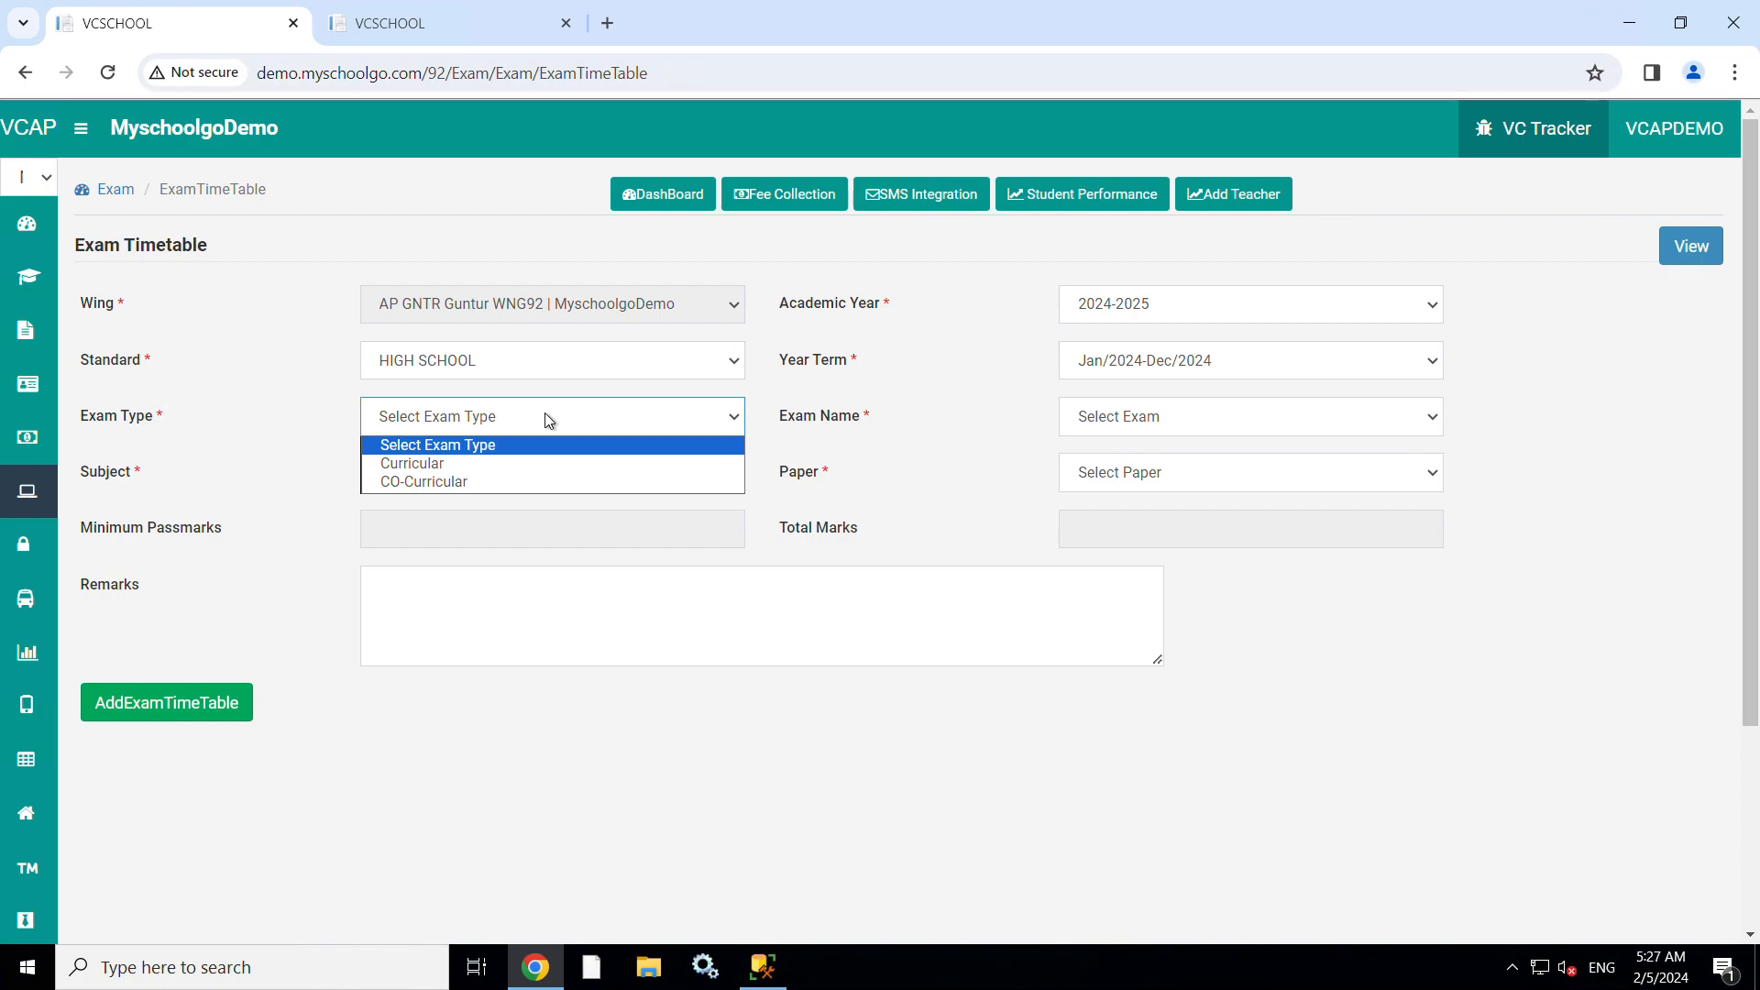
click(444, 464)
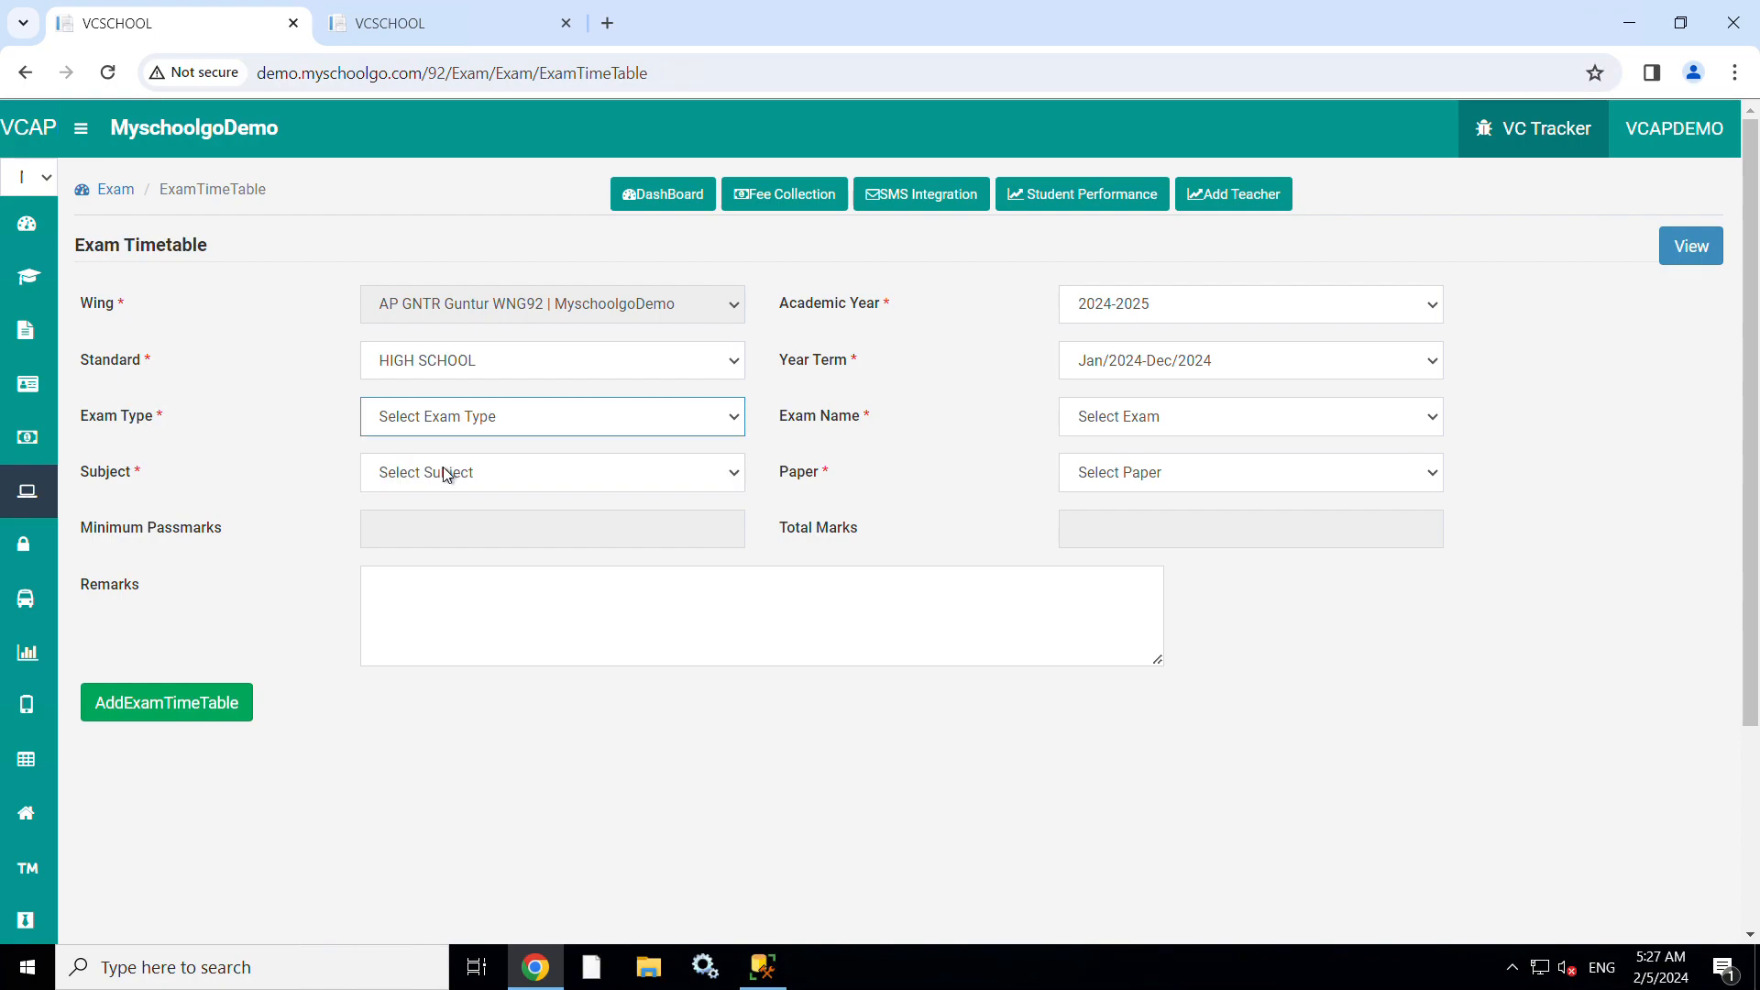
click(1092, 424)
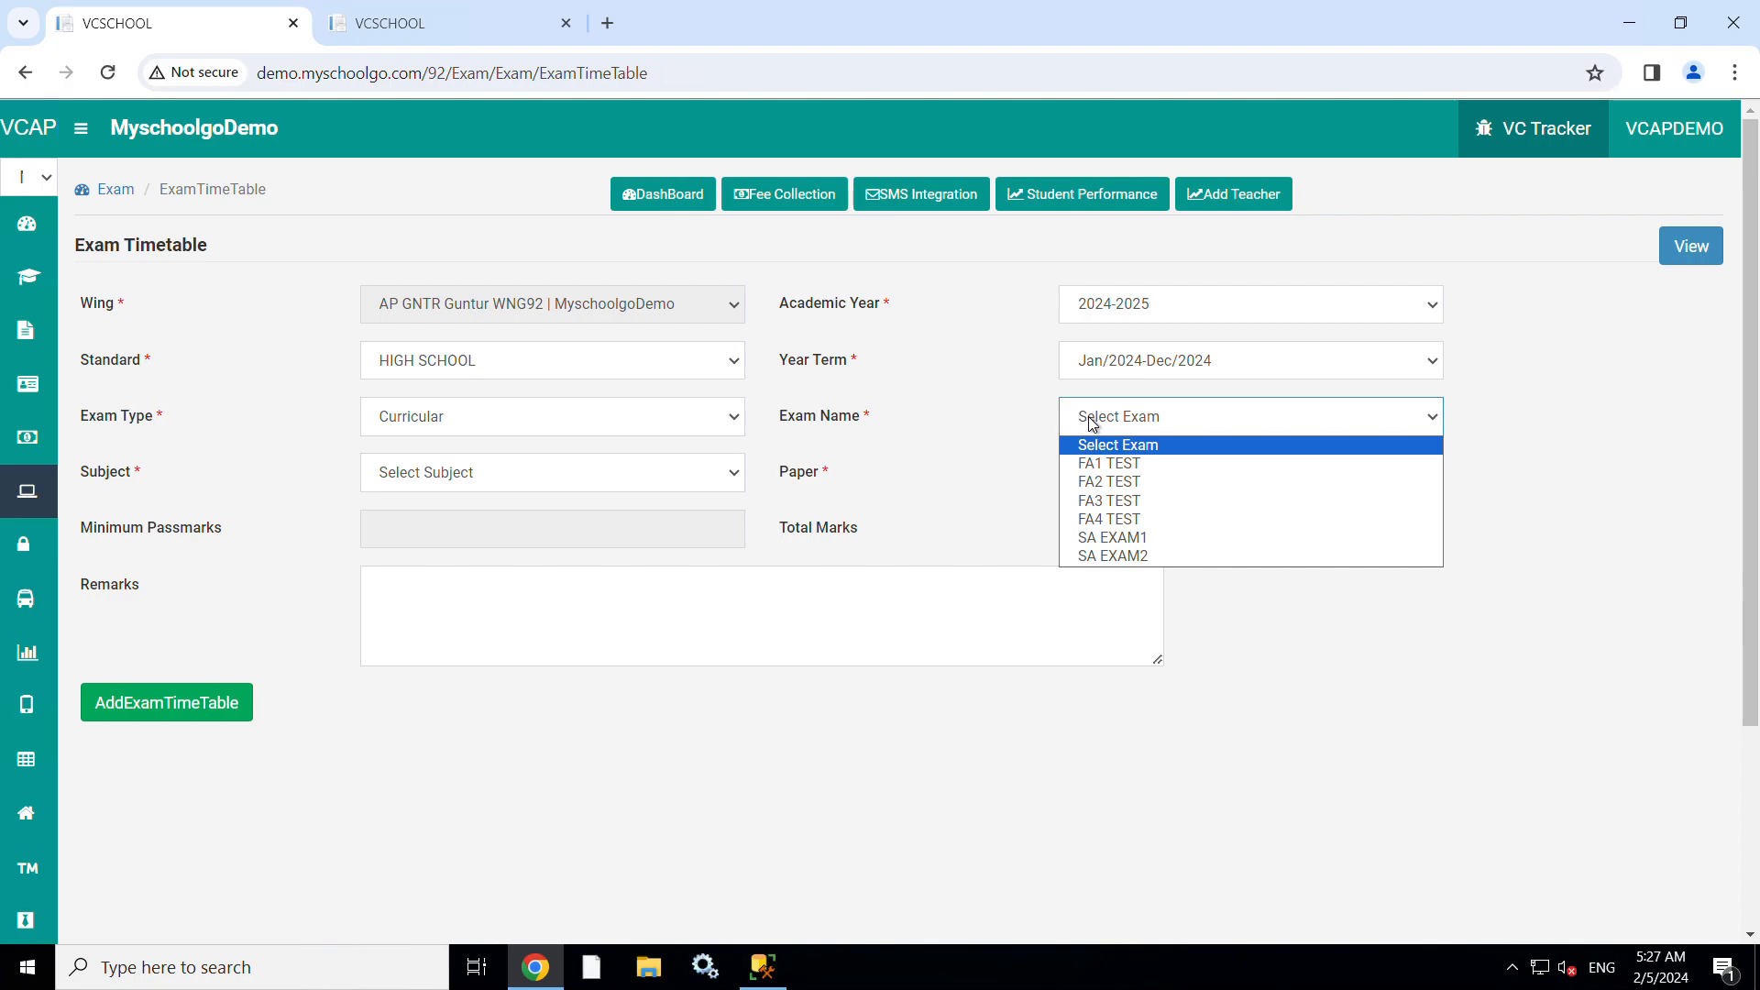
click(1112, 465)
Step: Choose the subject ENGLISH with the paper ENGLISH PAPER | Theory, and add an exam timetable for it
click(541, 472)
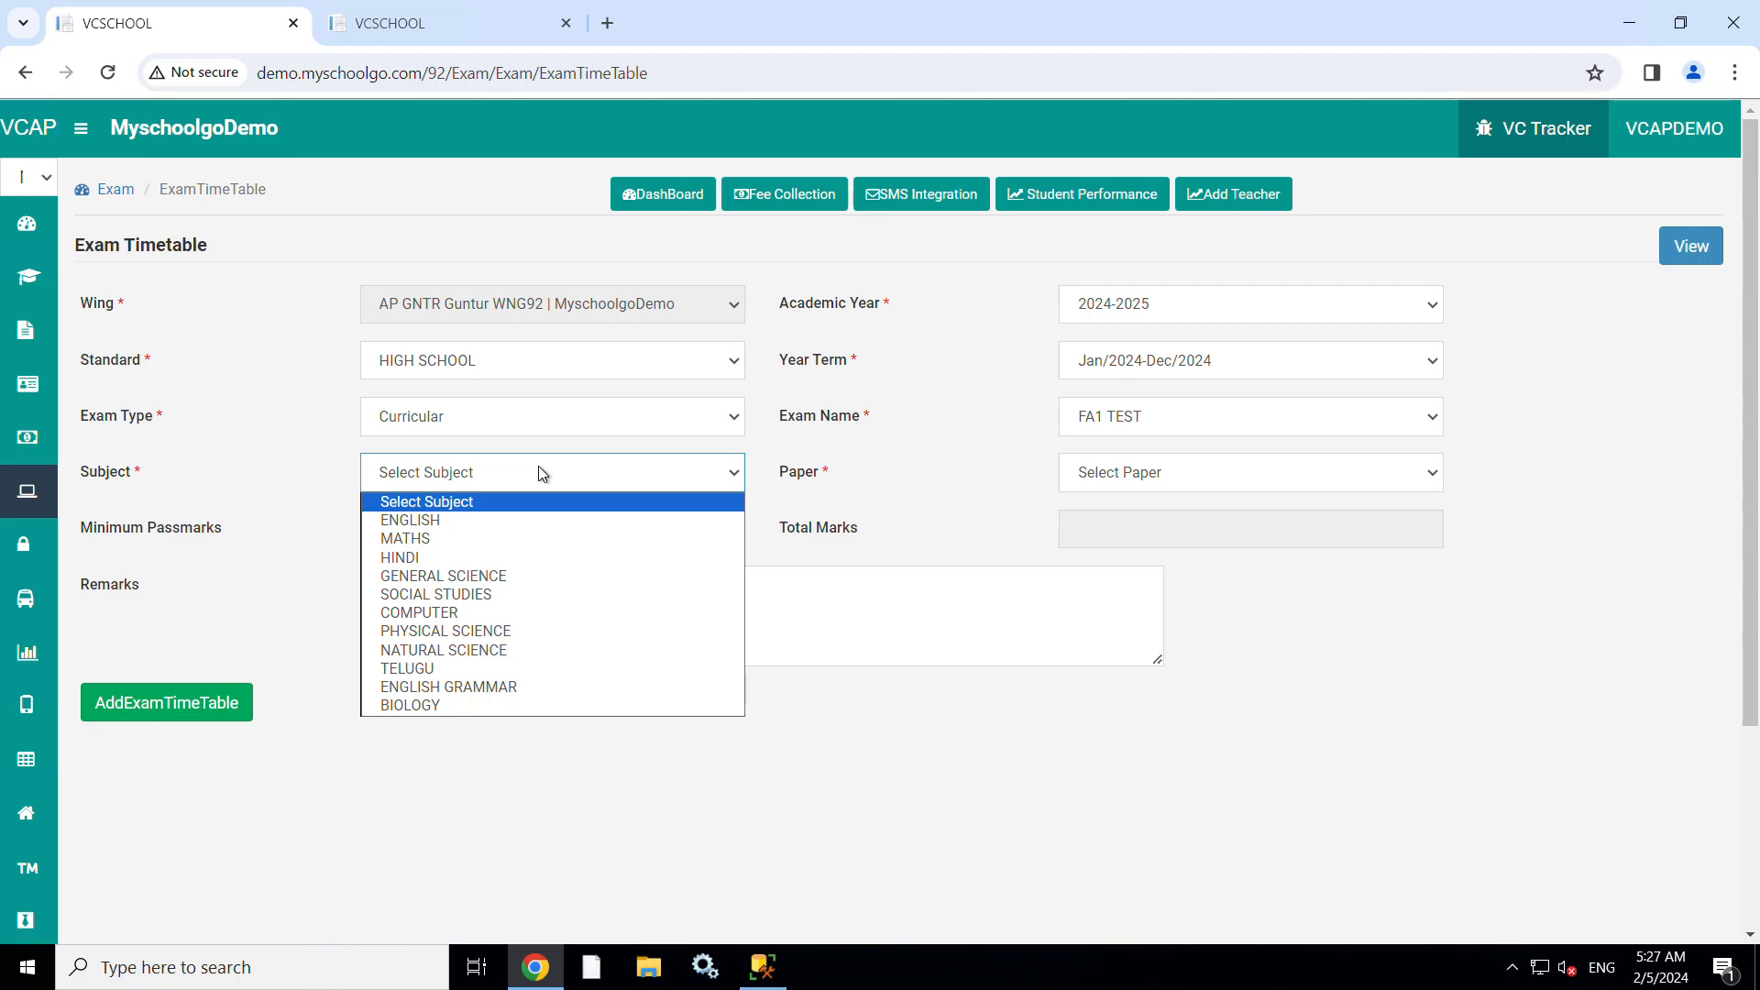
click(452, 521)
click(1103, 475)
click(1133, 522)
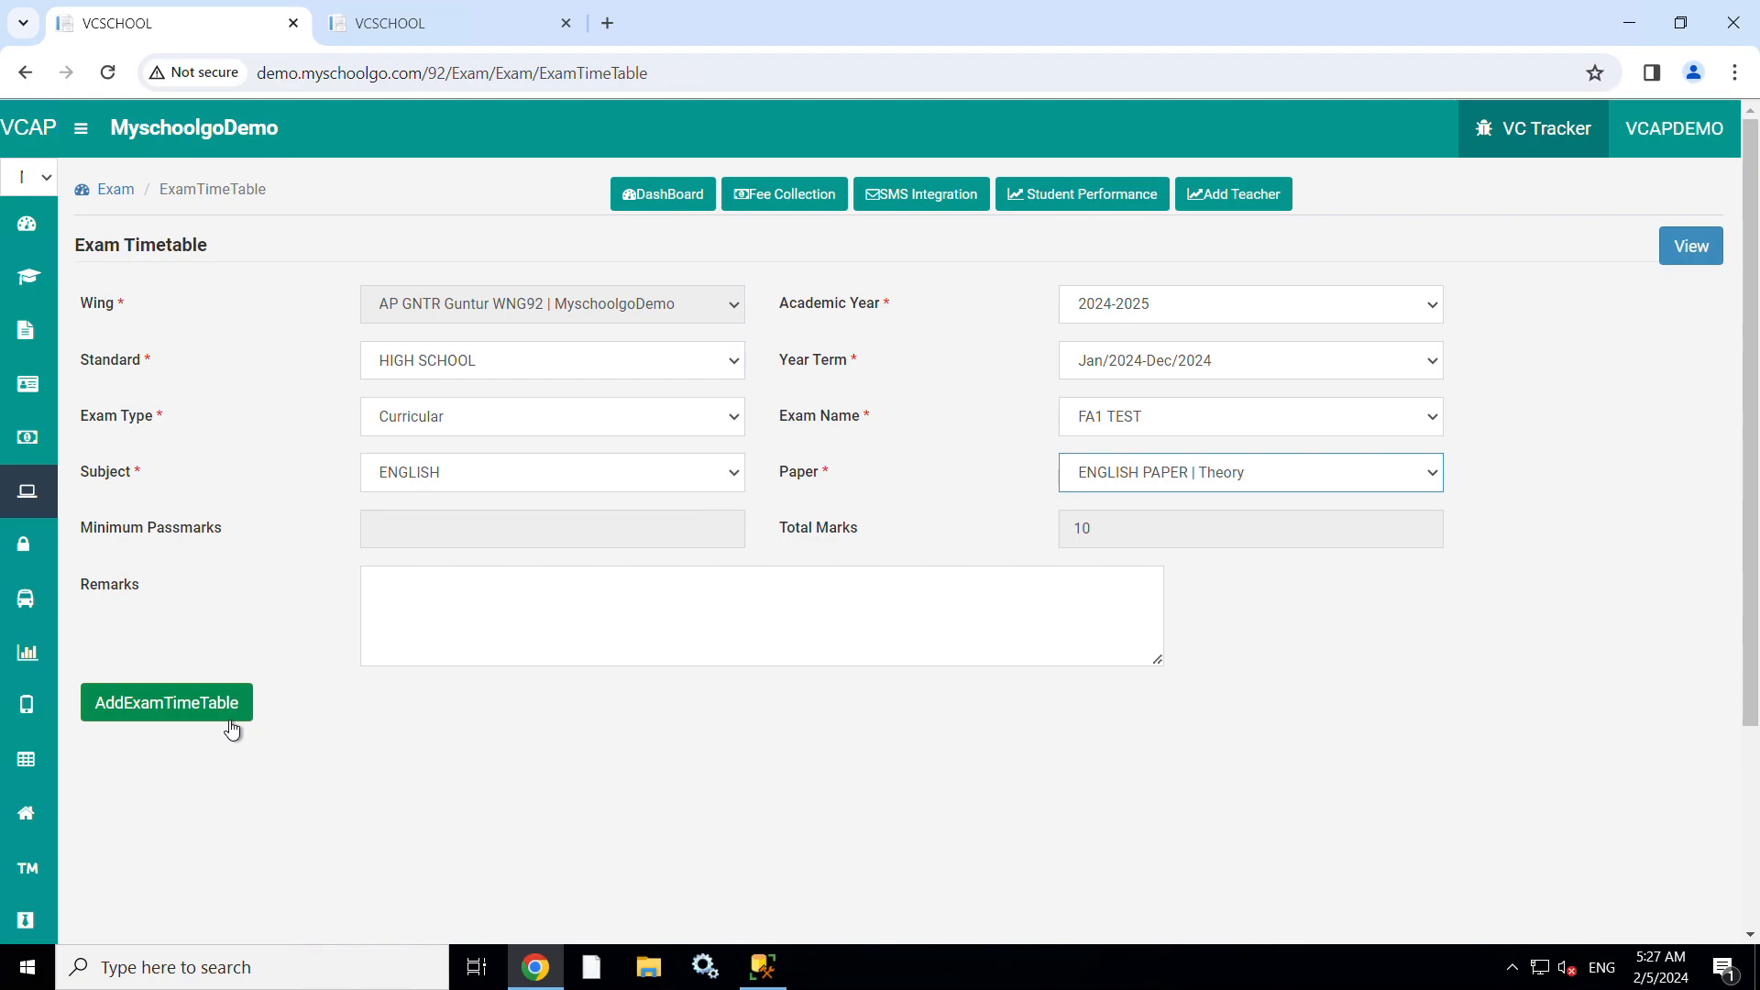
click(165, 722)
Step: Set the exam date of the timetable row to 05/02/2024, keeping the Morning session
scroll(165, 723, down, 3)
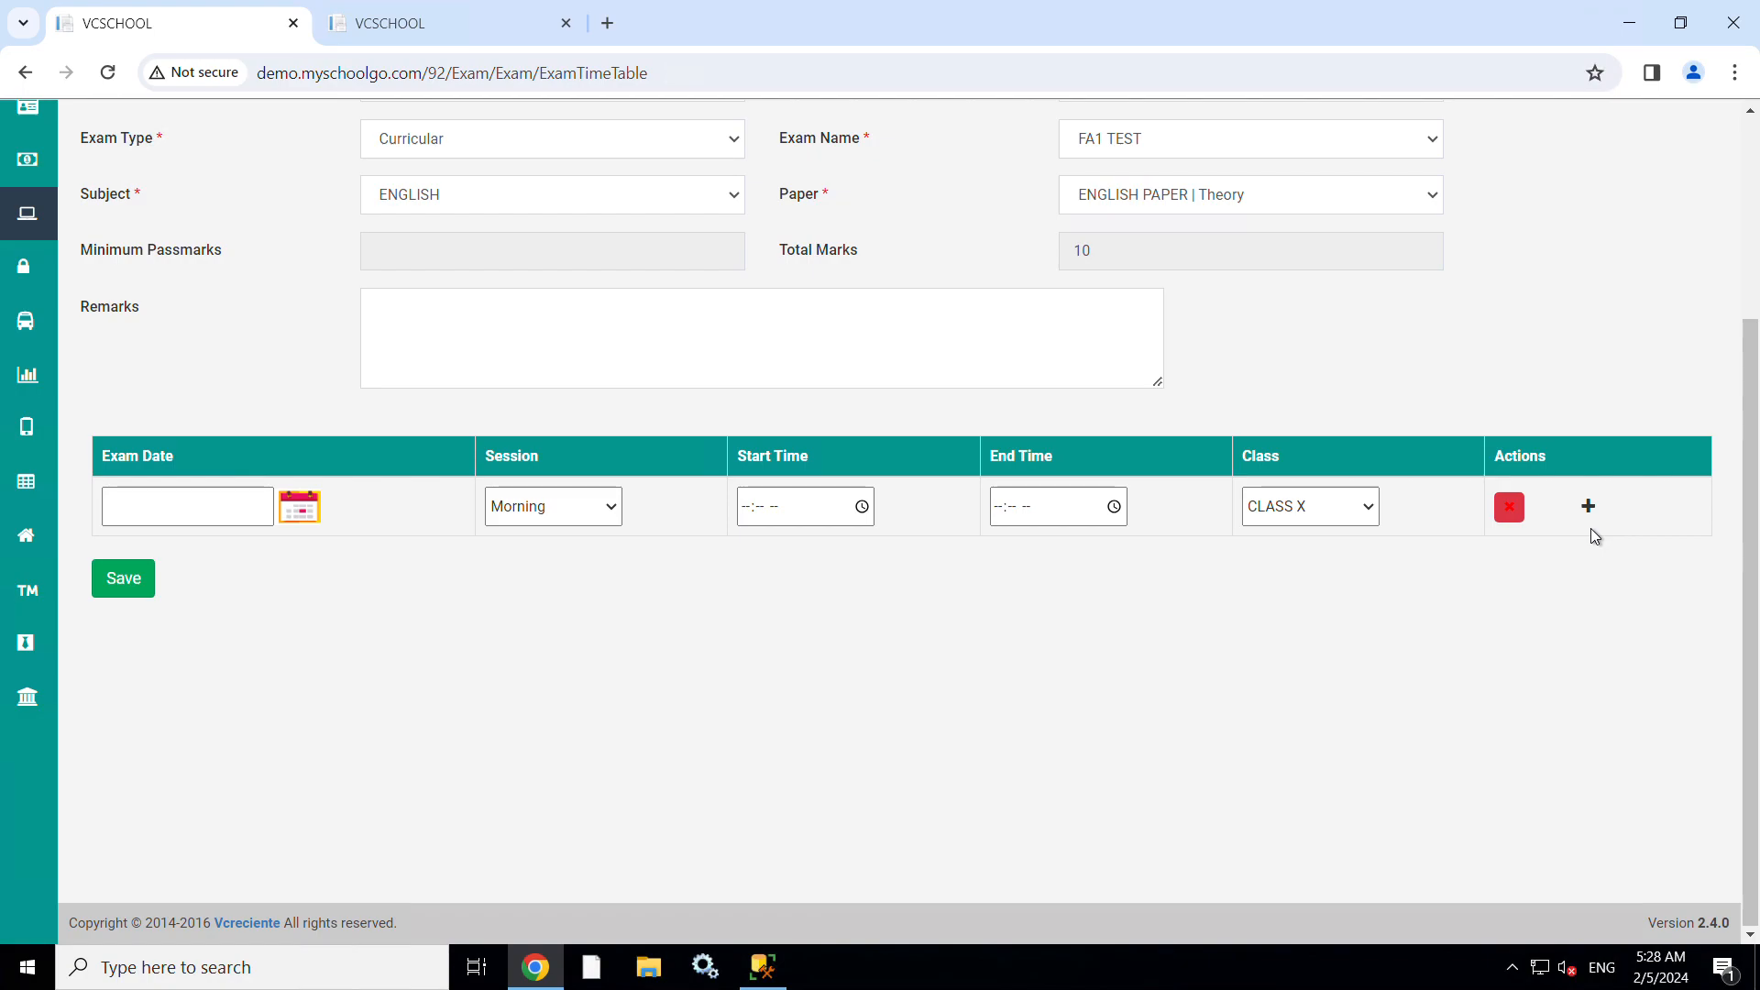
click(300, 507)
click(168, 660)
click(550, 519)
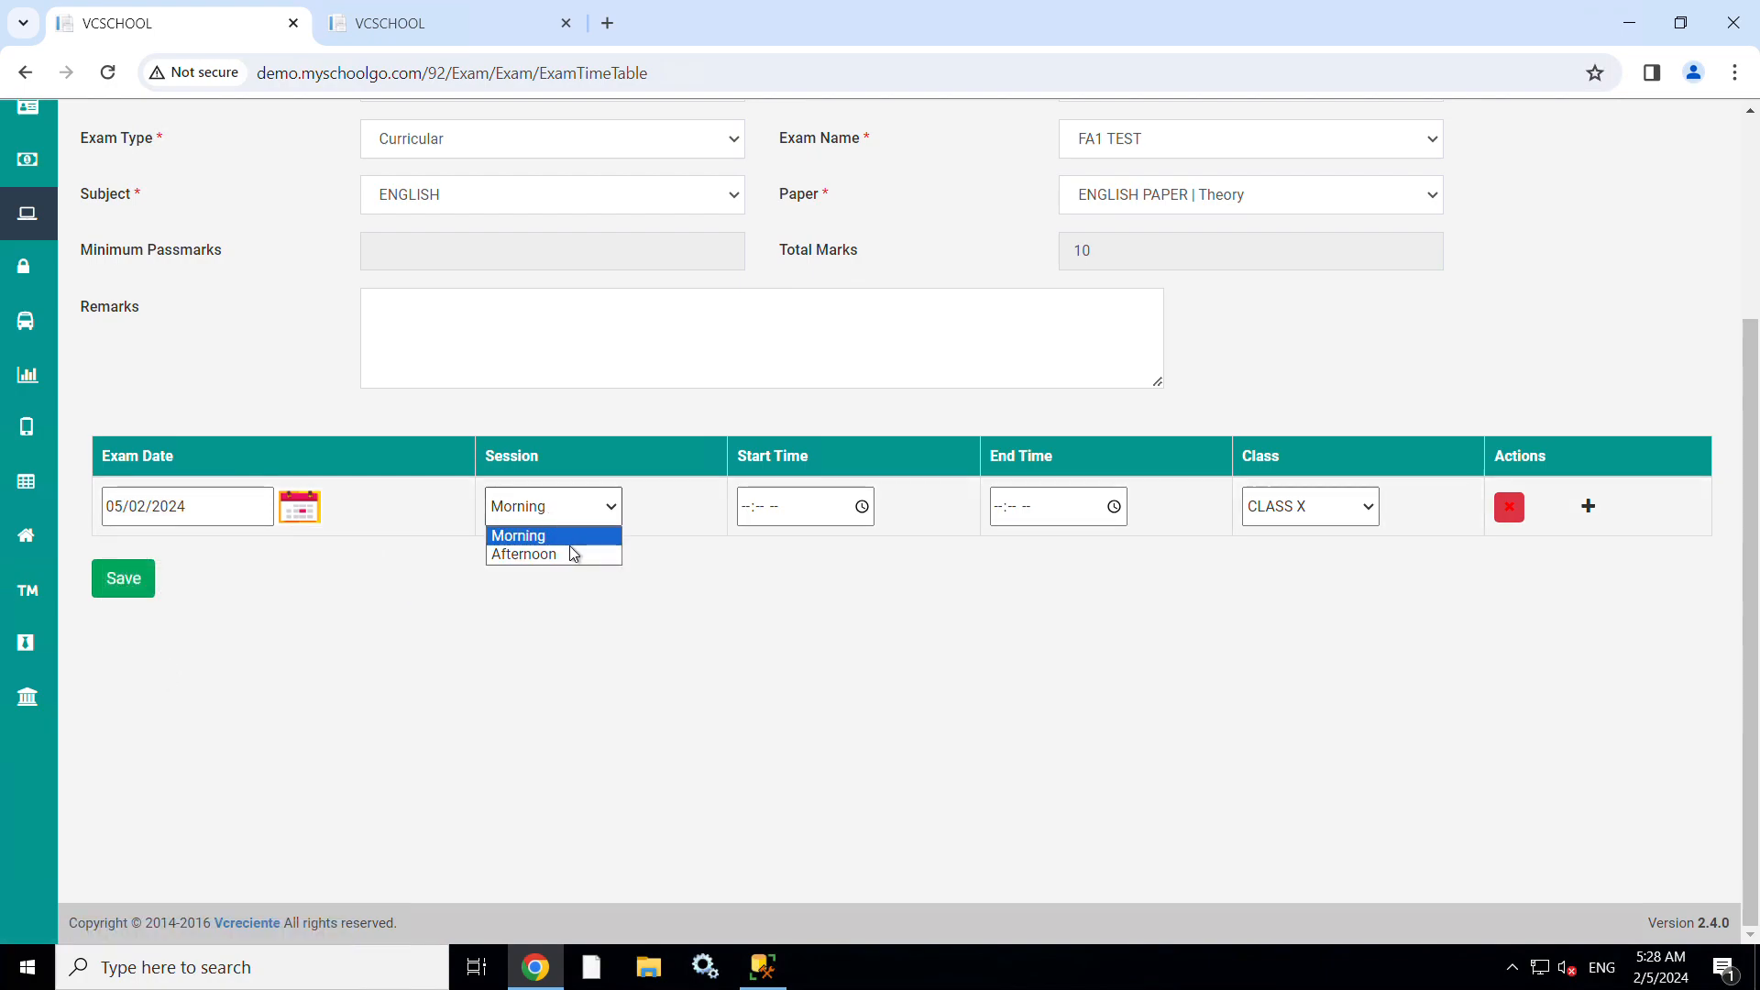
click(785, 535)
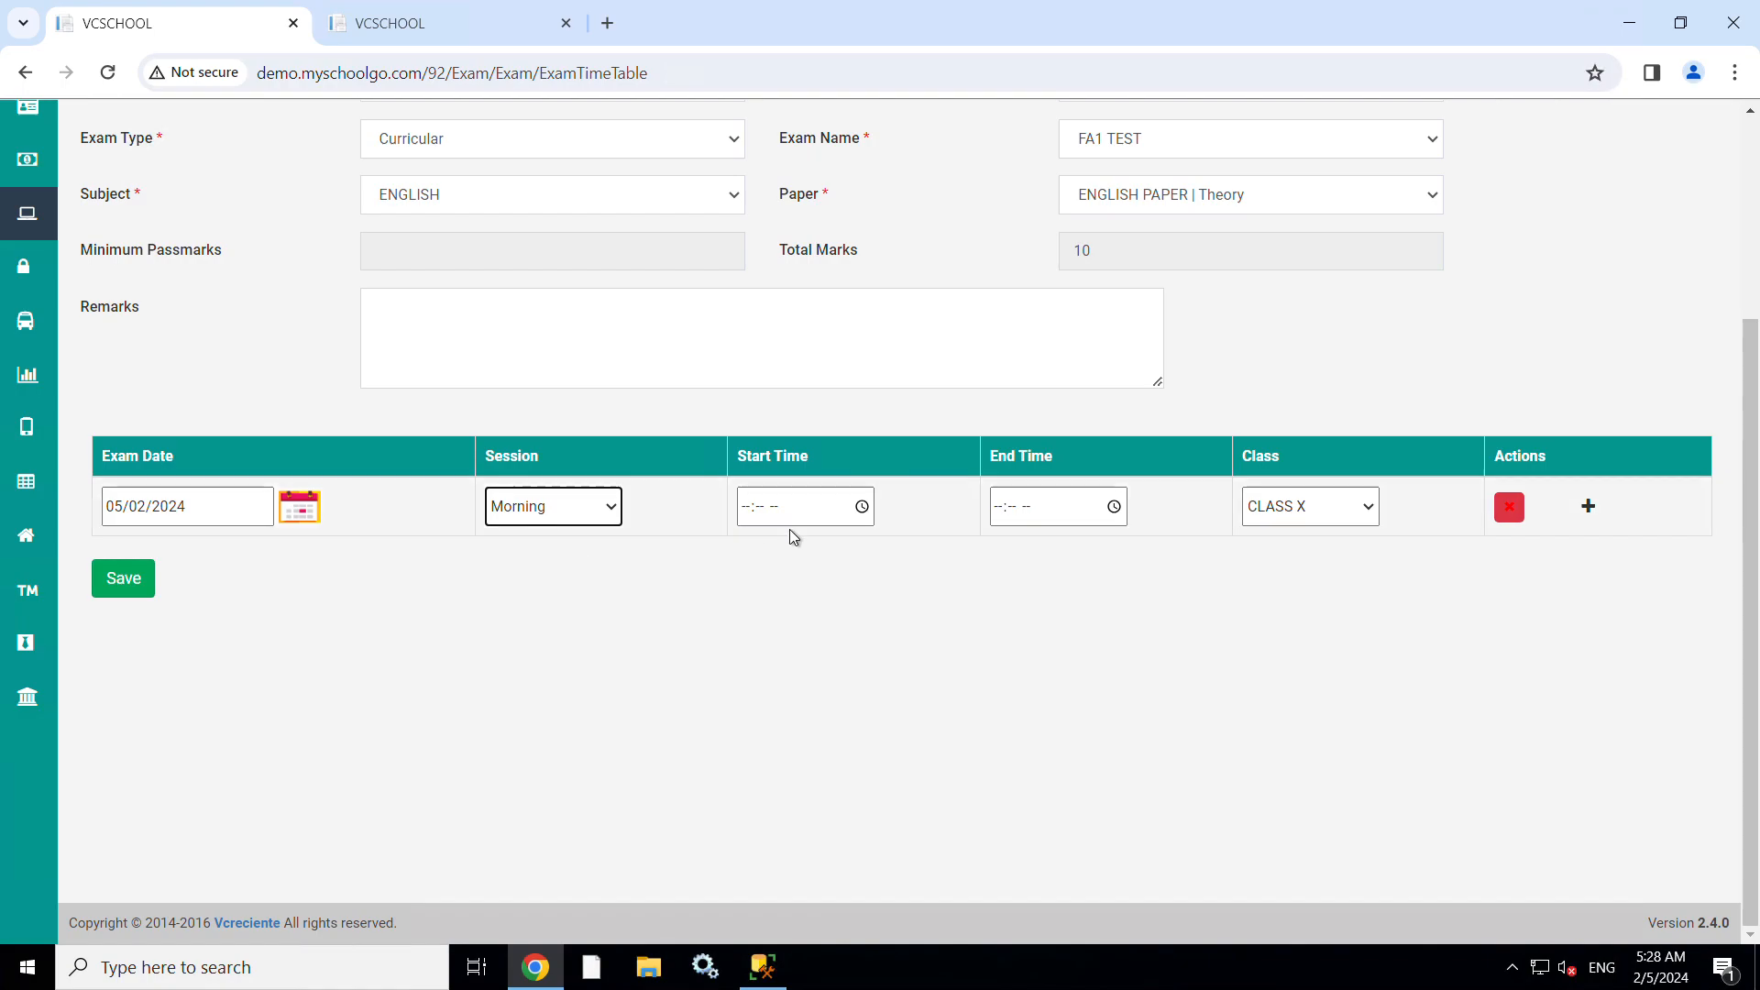
Step: Set the exam row's start time to 09:28 AM and its end time to 10:28 AM
click(862, 507)
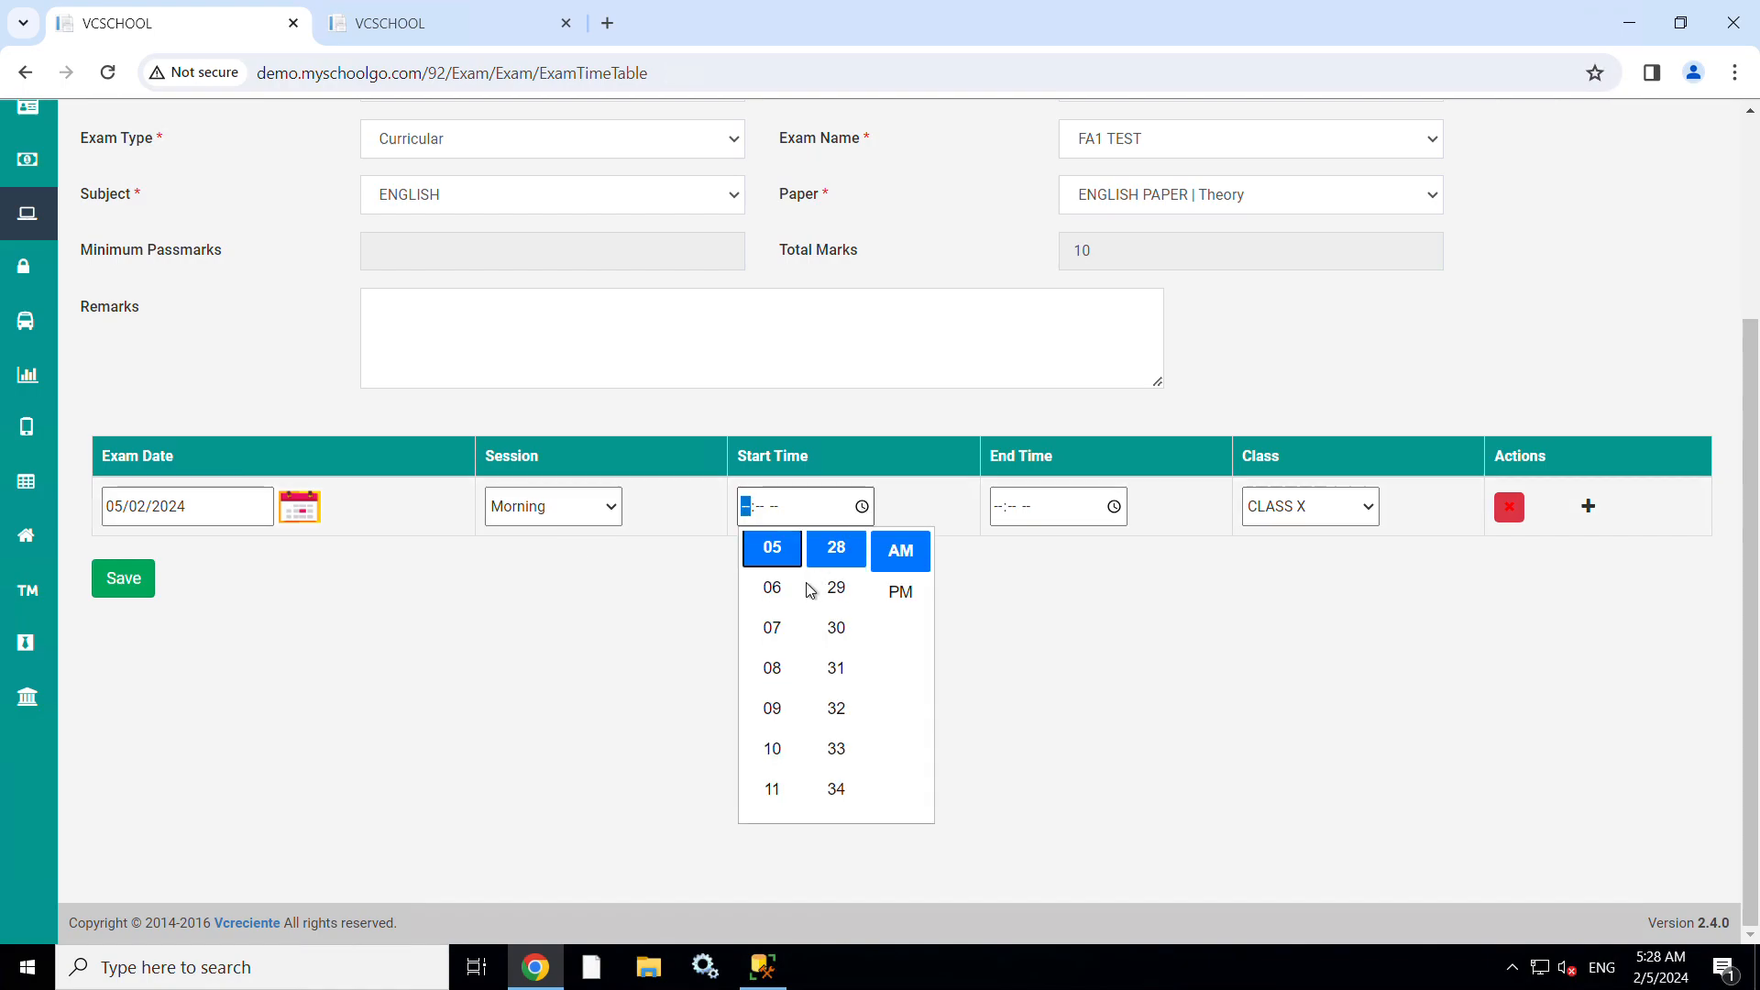
click(773, 709)
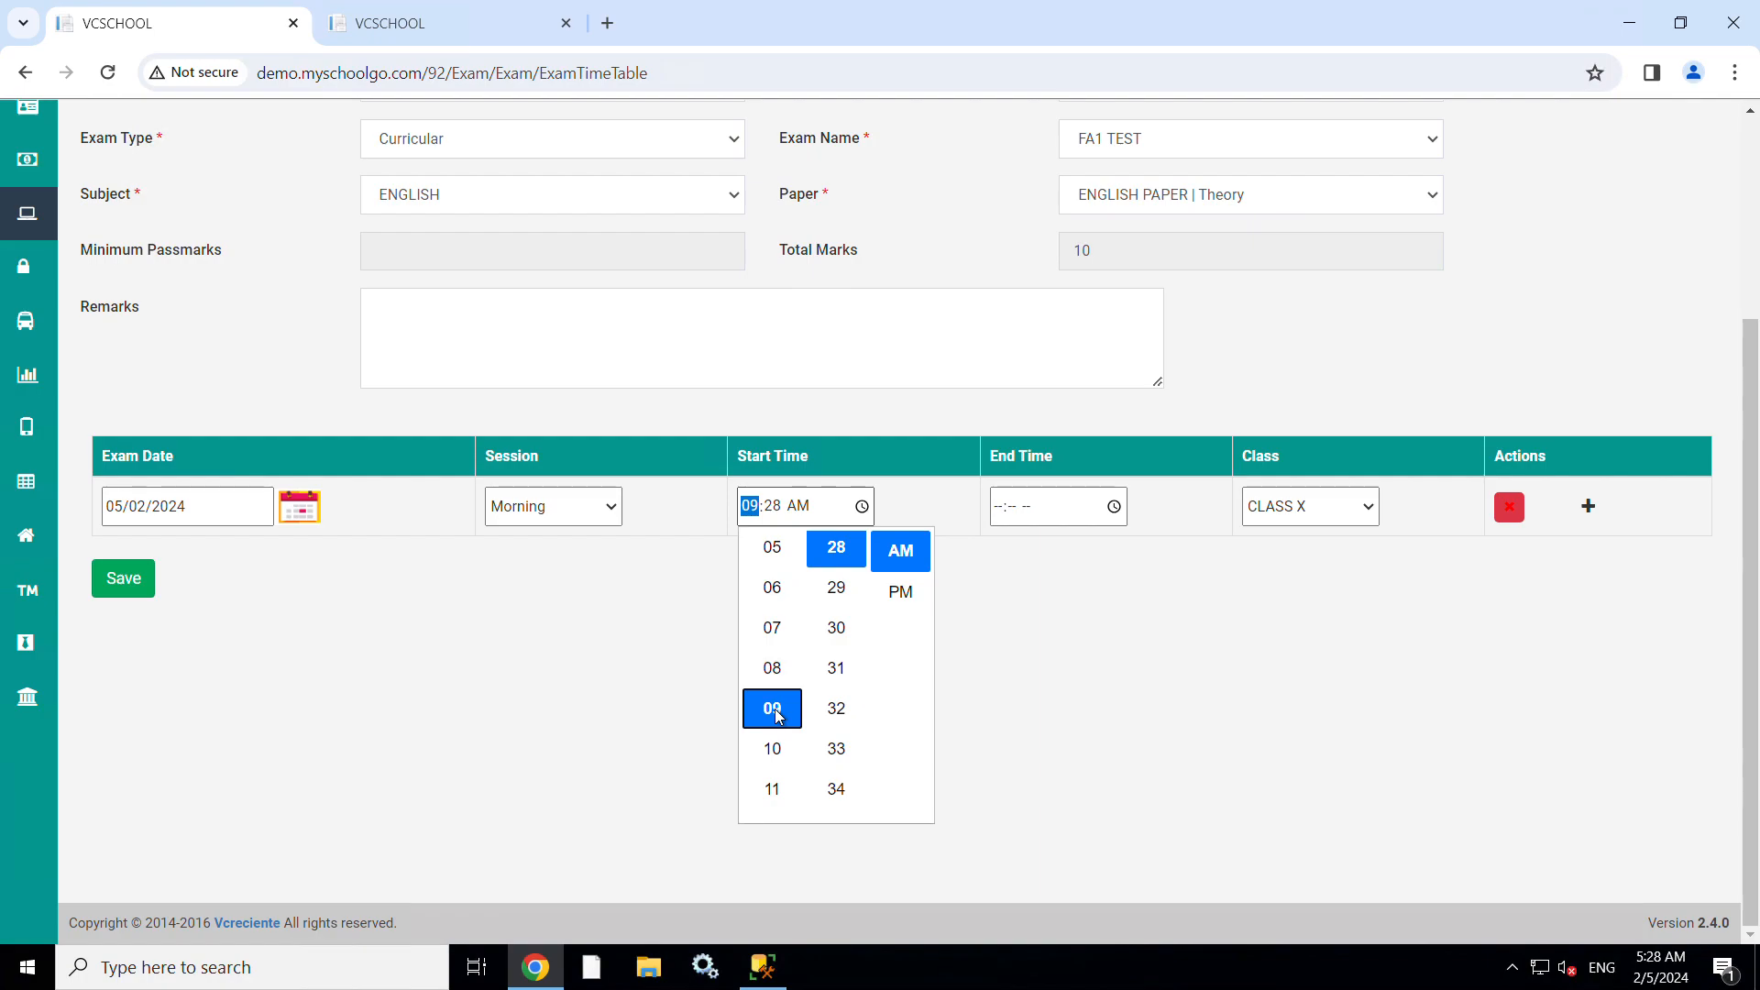
click(906, 565)
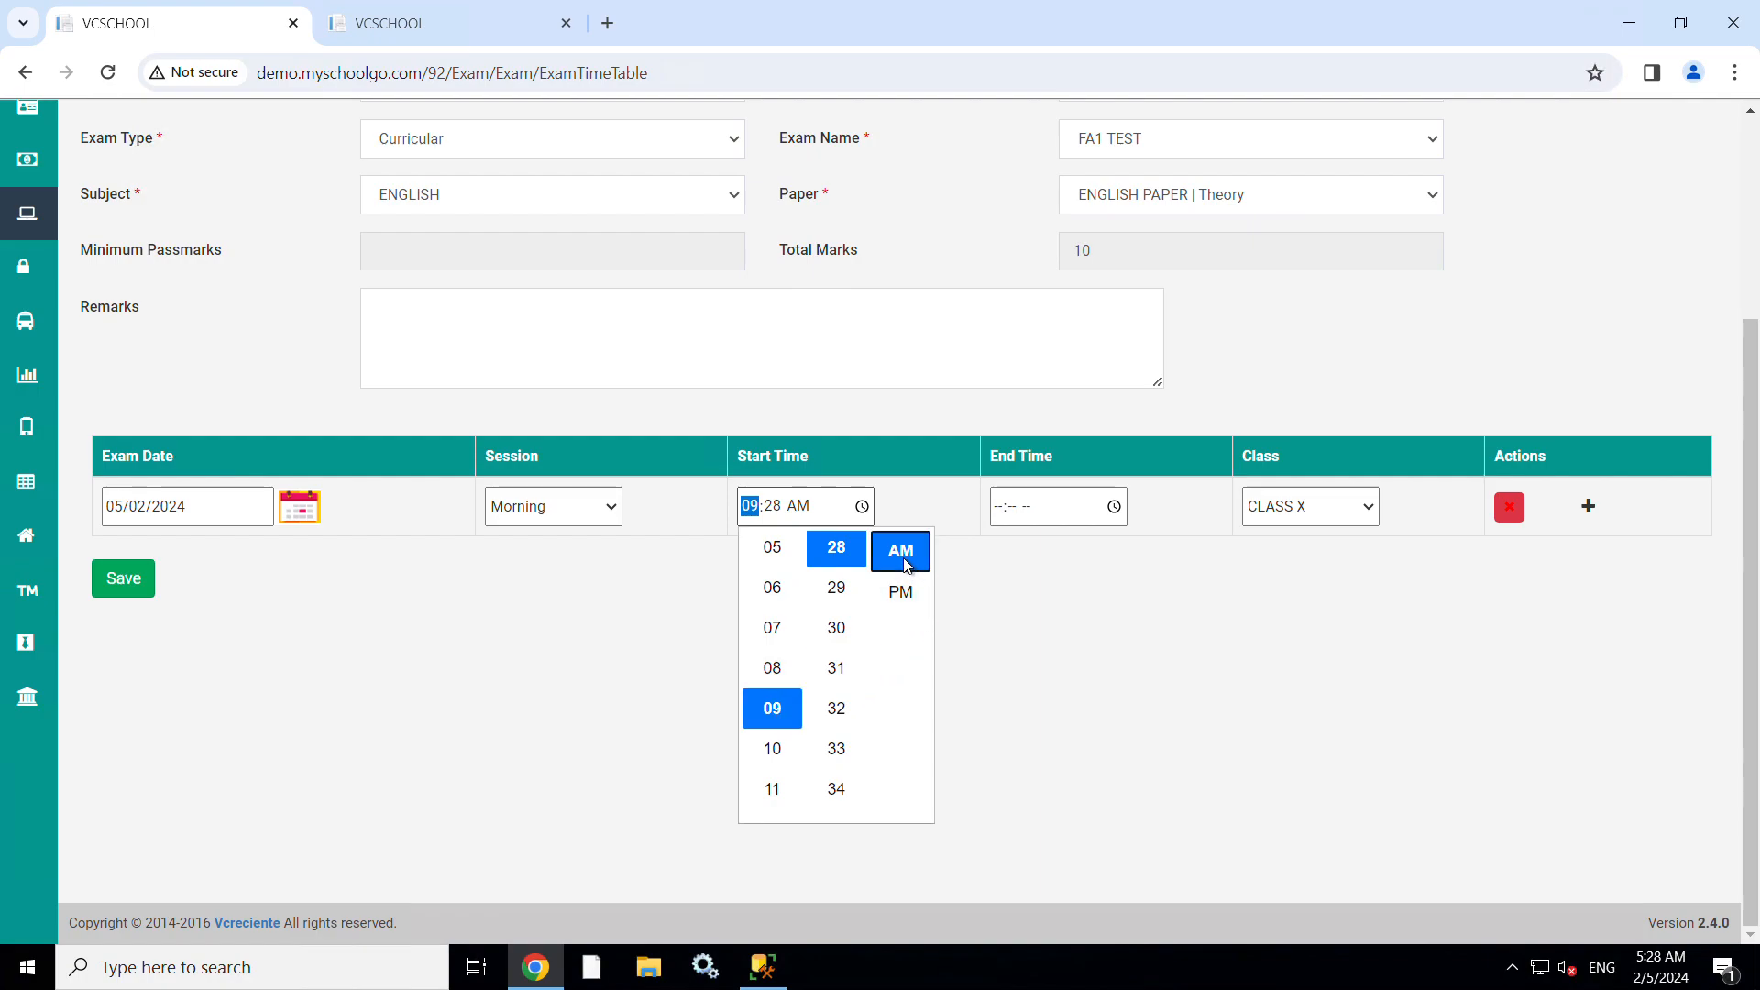
click(1034, 581)
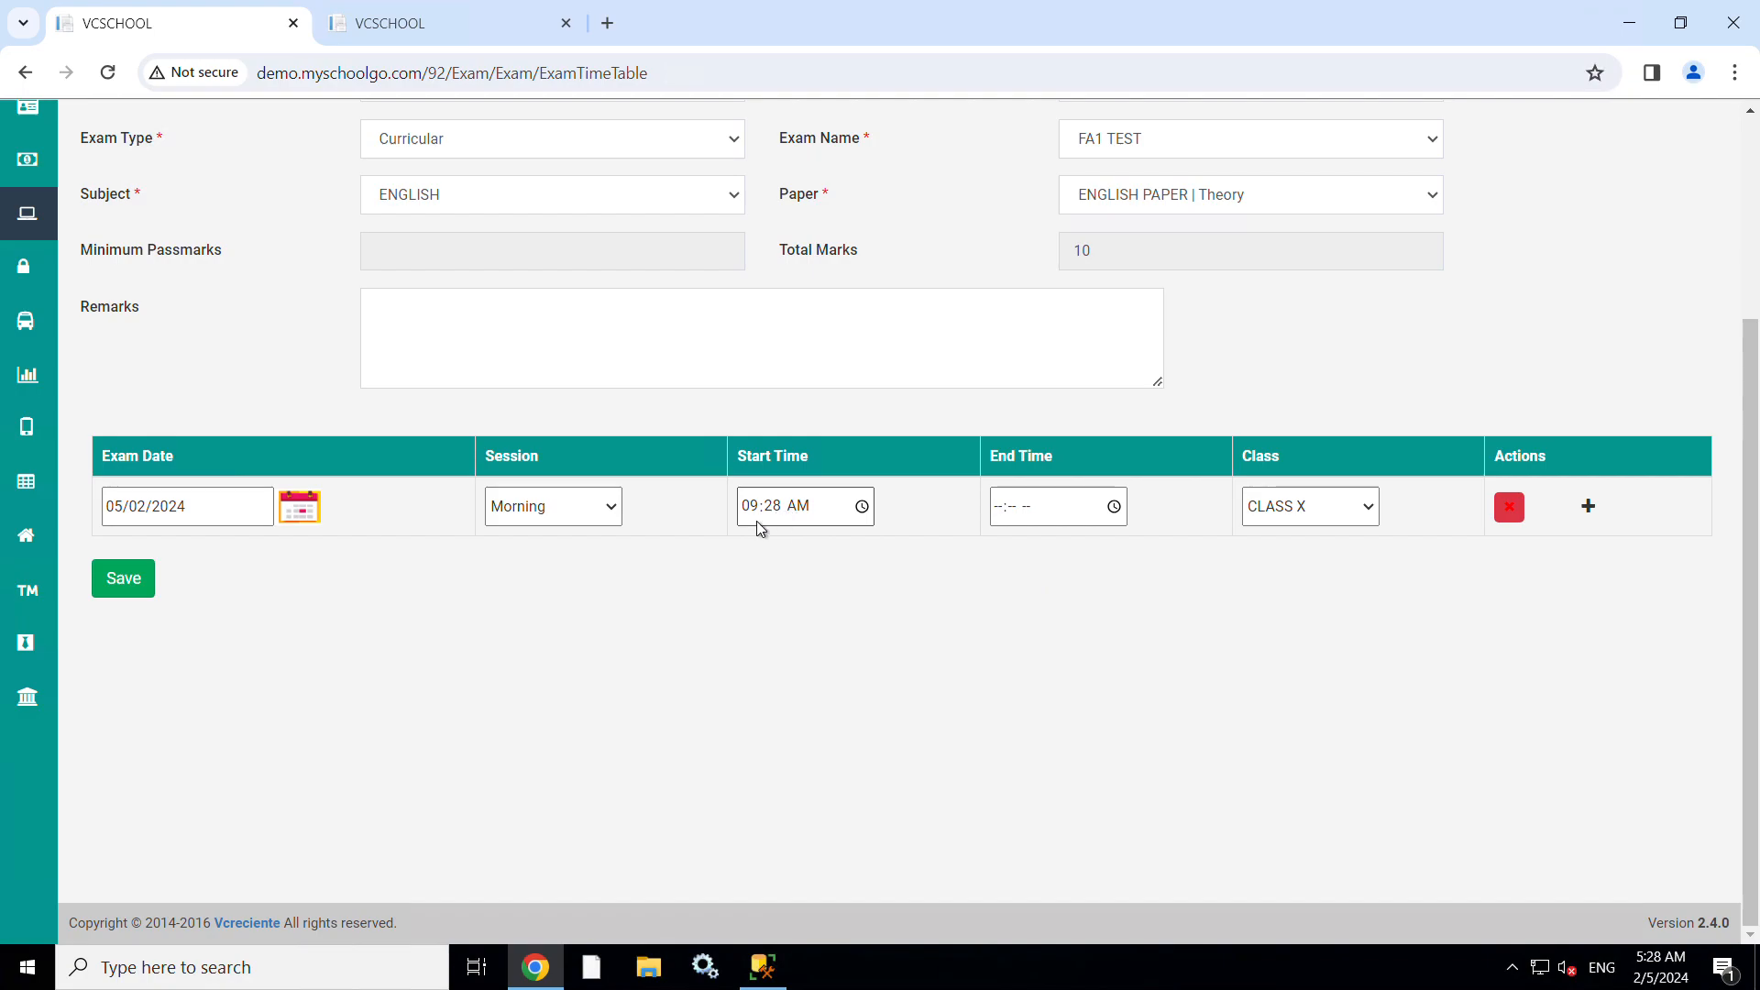
click(1114, 506)
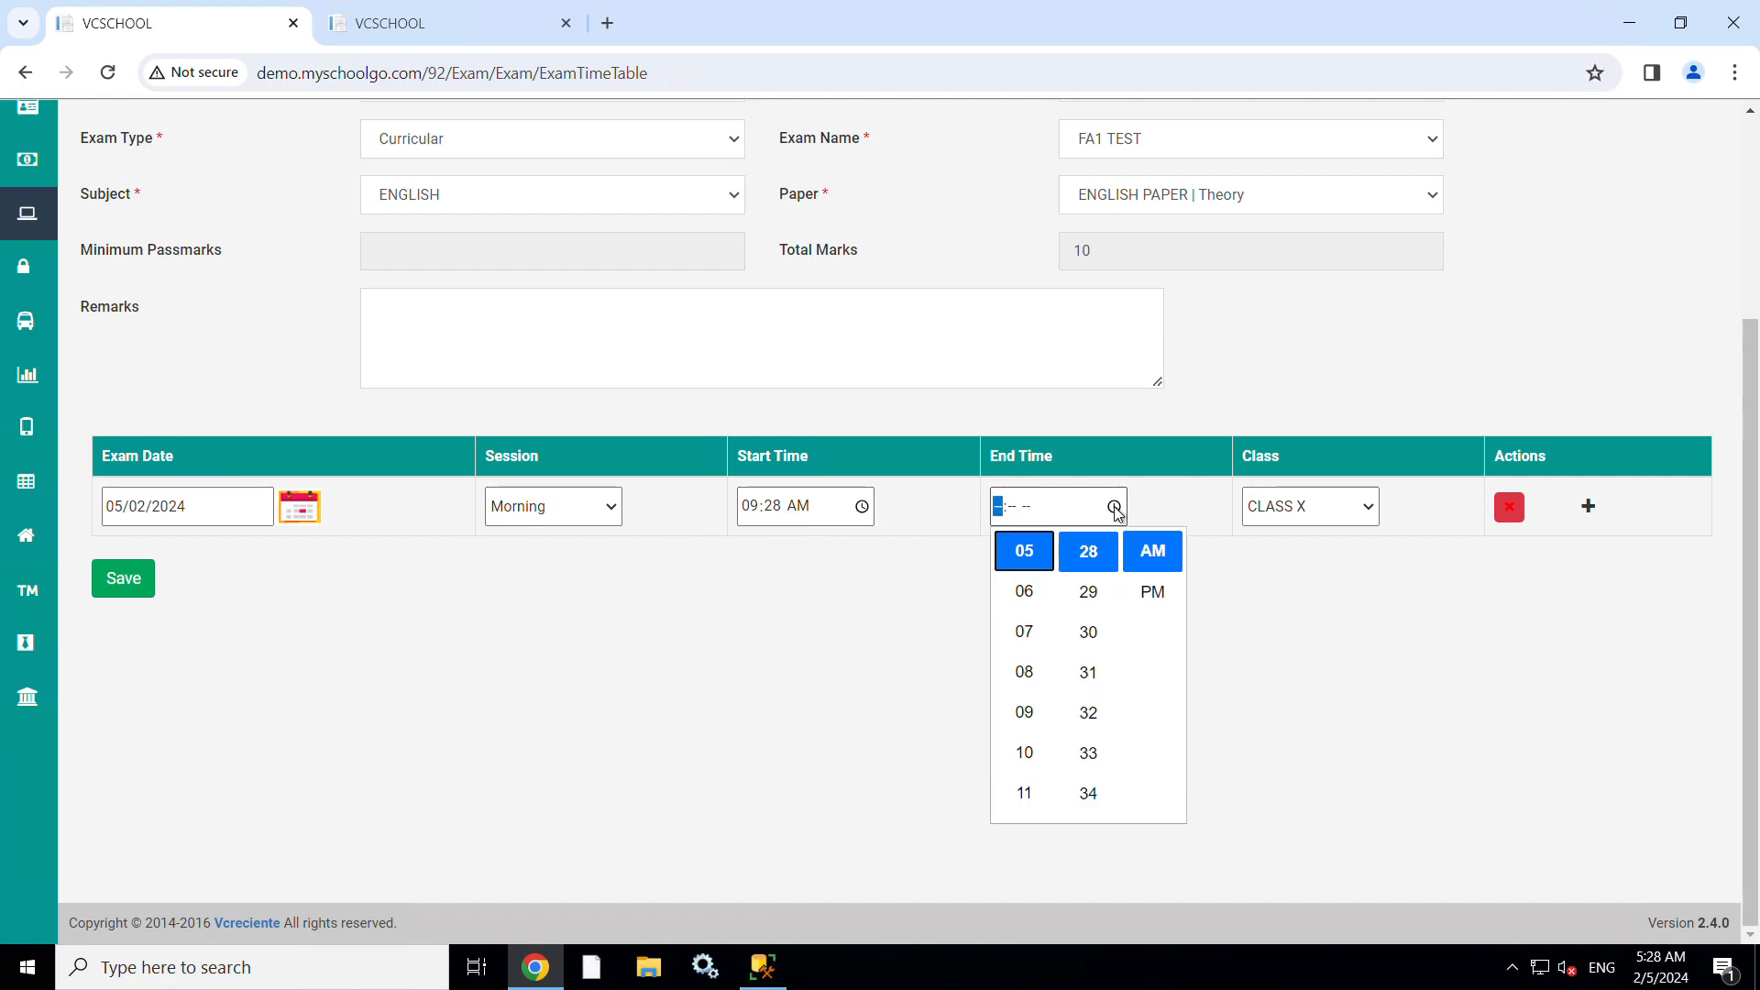
click(1029, 750)
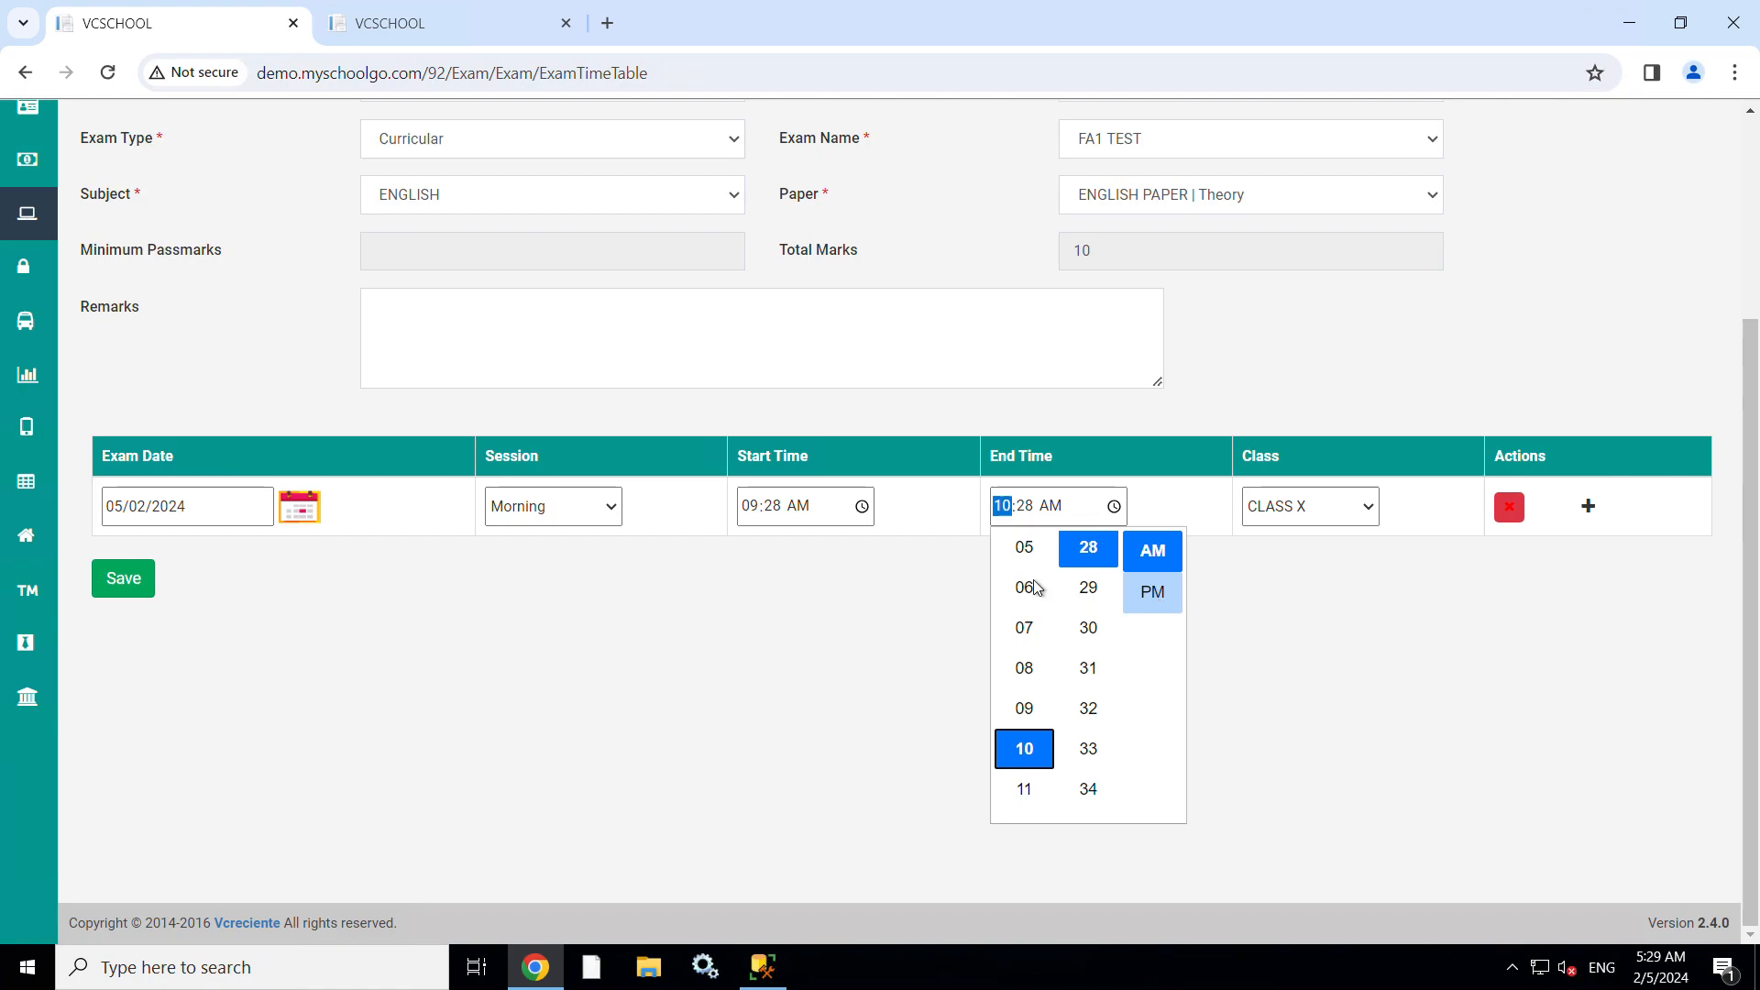
click(1172, 566)
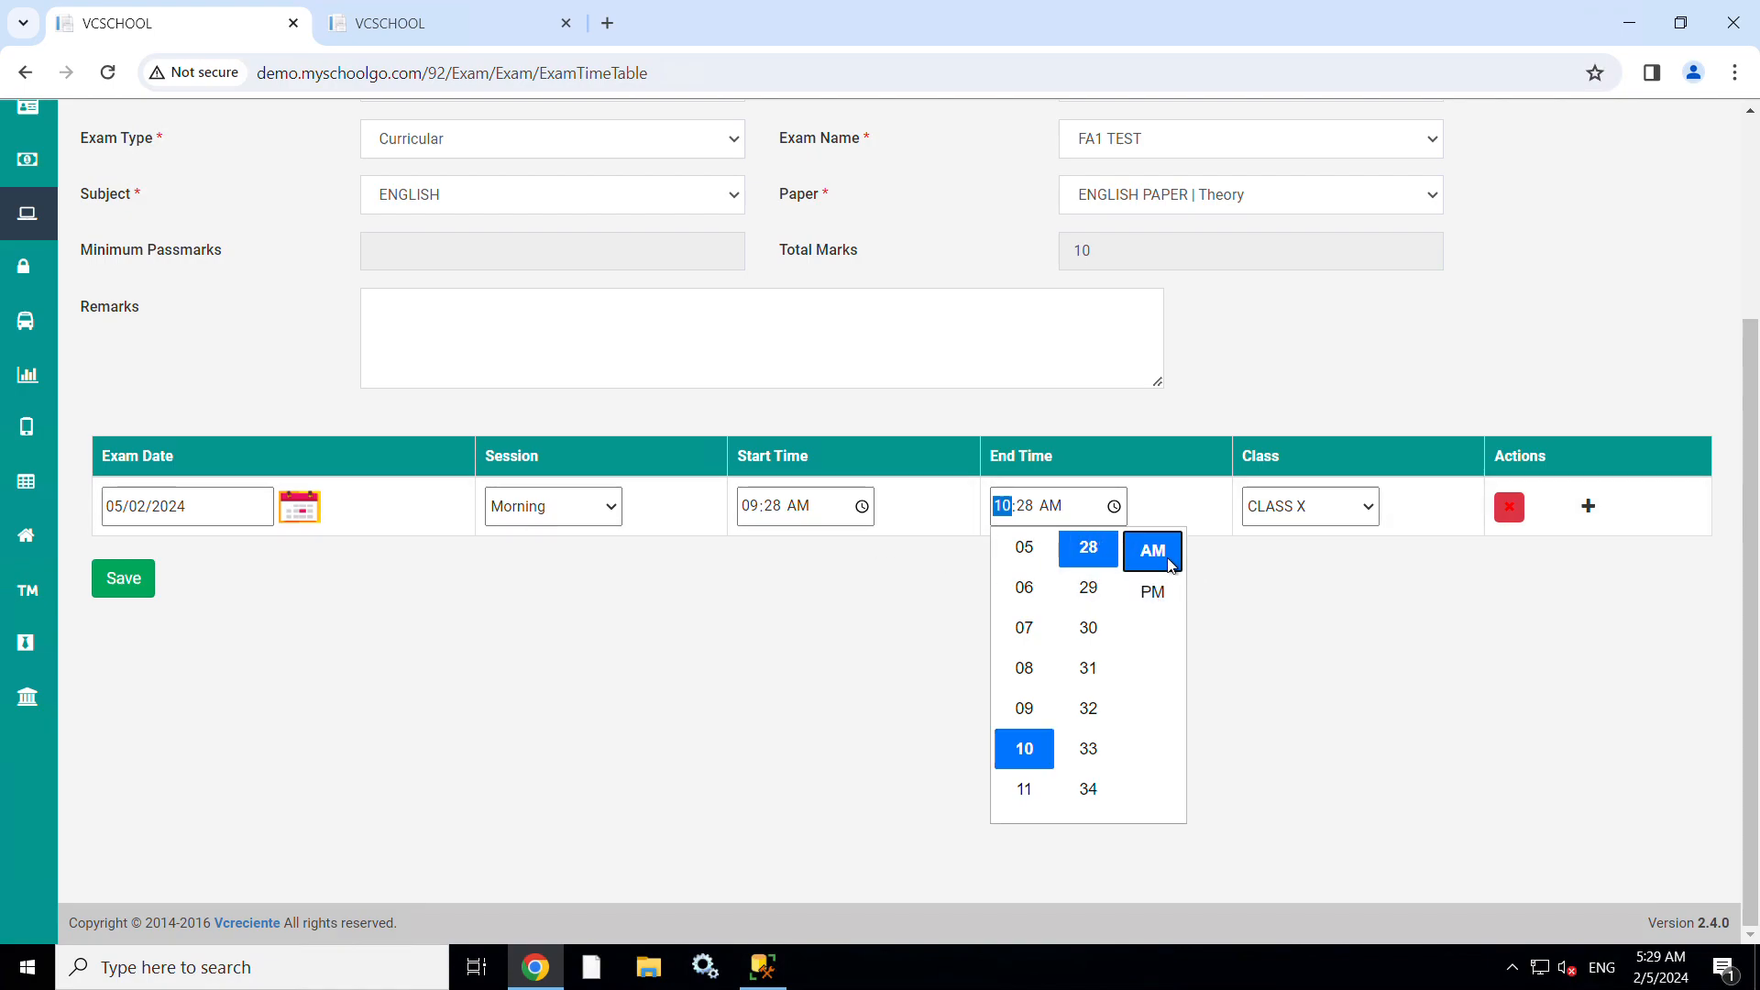
click(1219, 577)
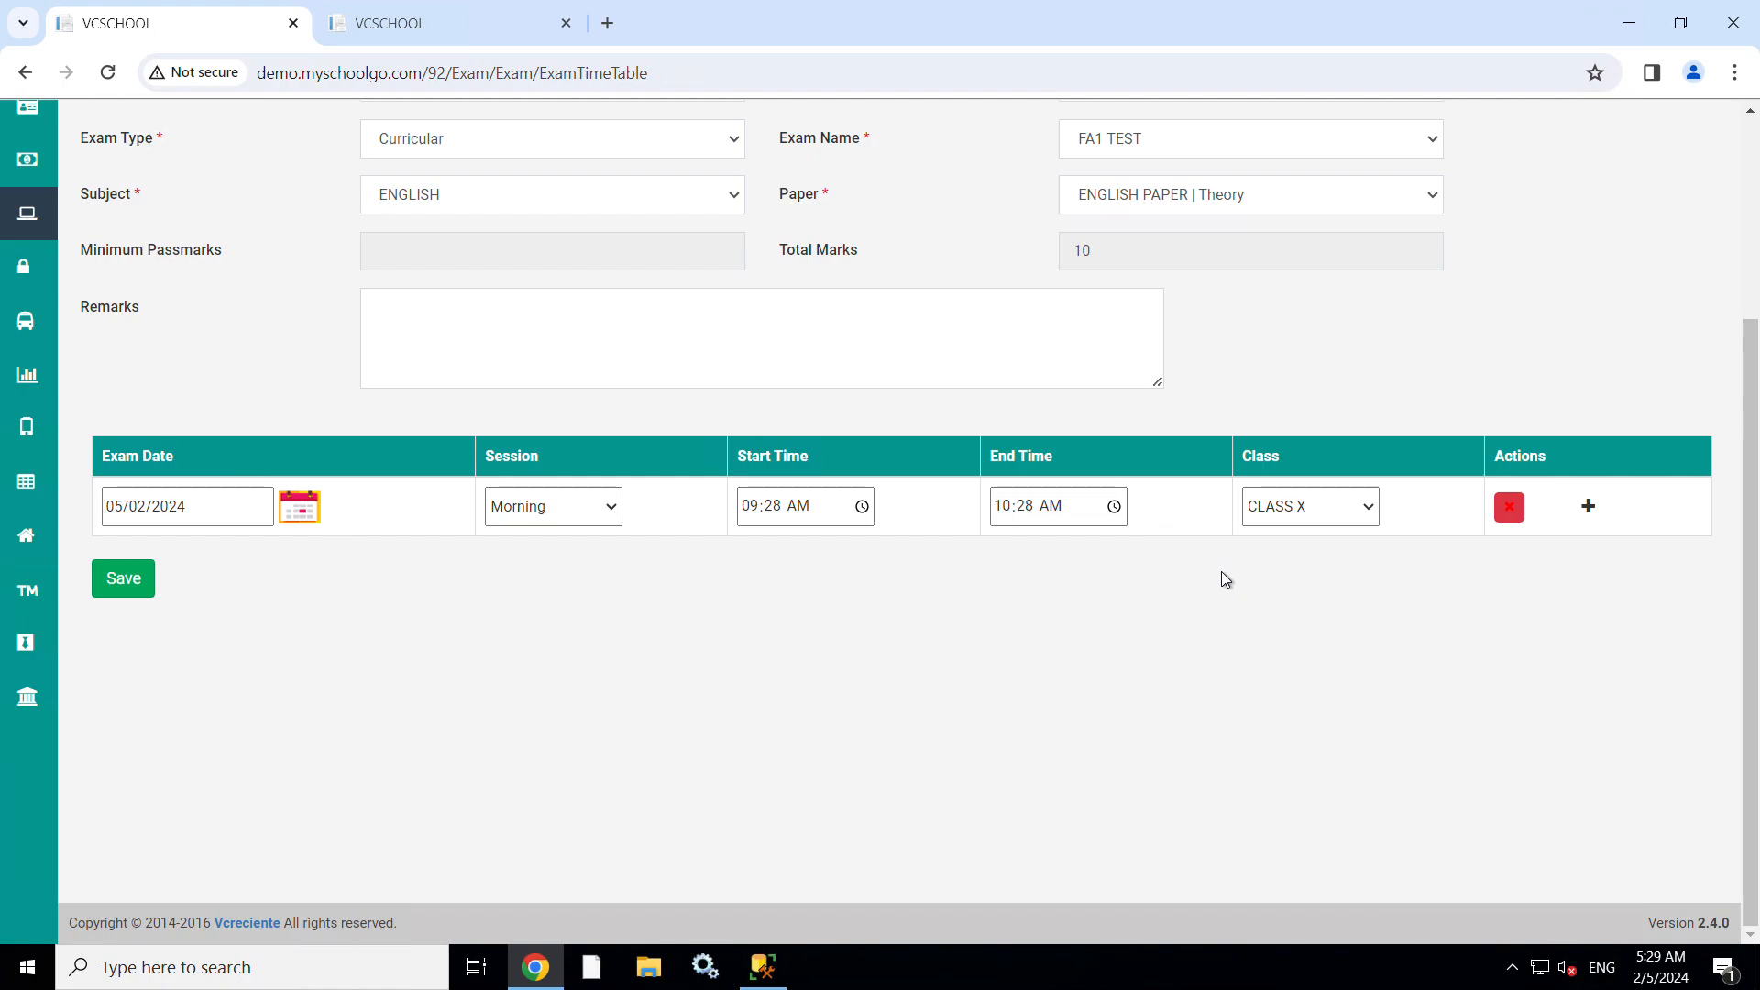
Step: Examine the class choices for the exam row and the available options for the standard
click(1290, 516)
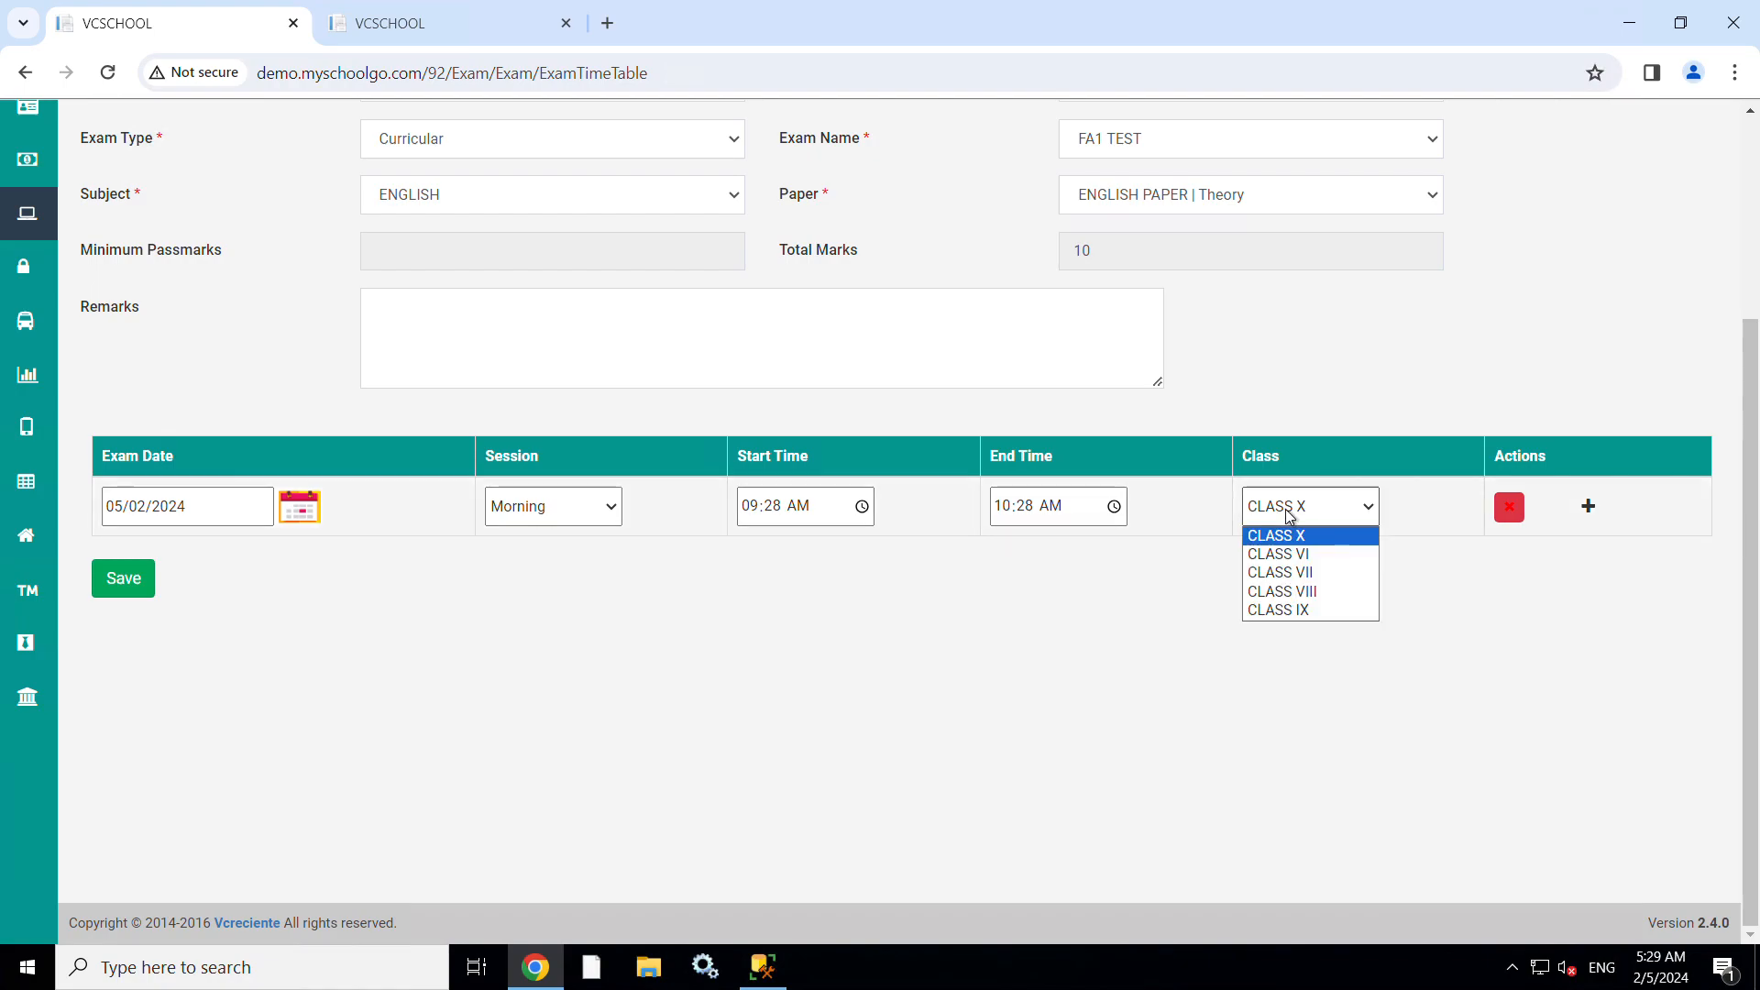
click(1169, 432)
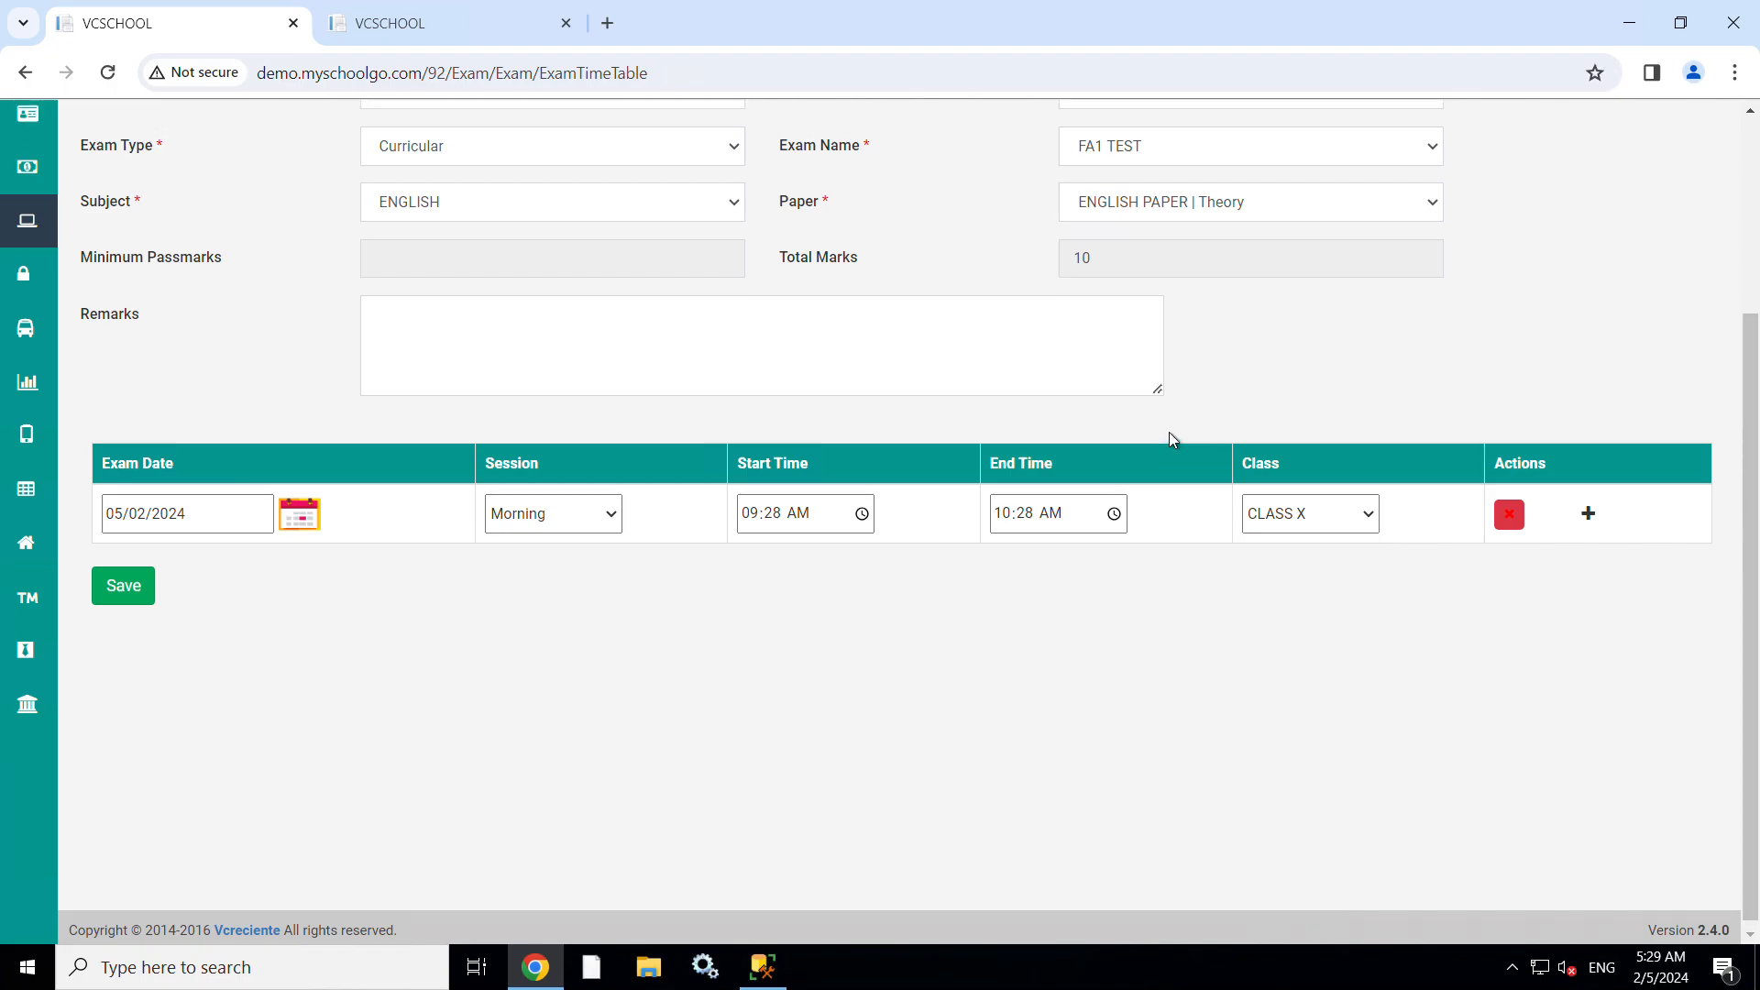
scroll(1169, 432, up, 3)
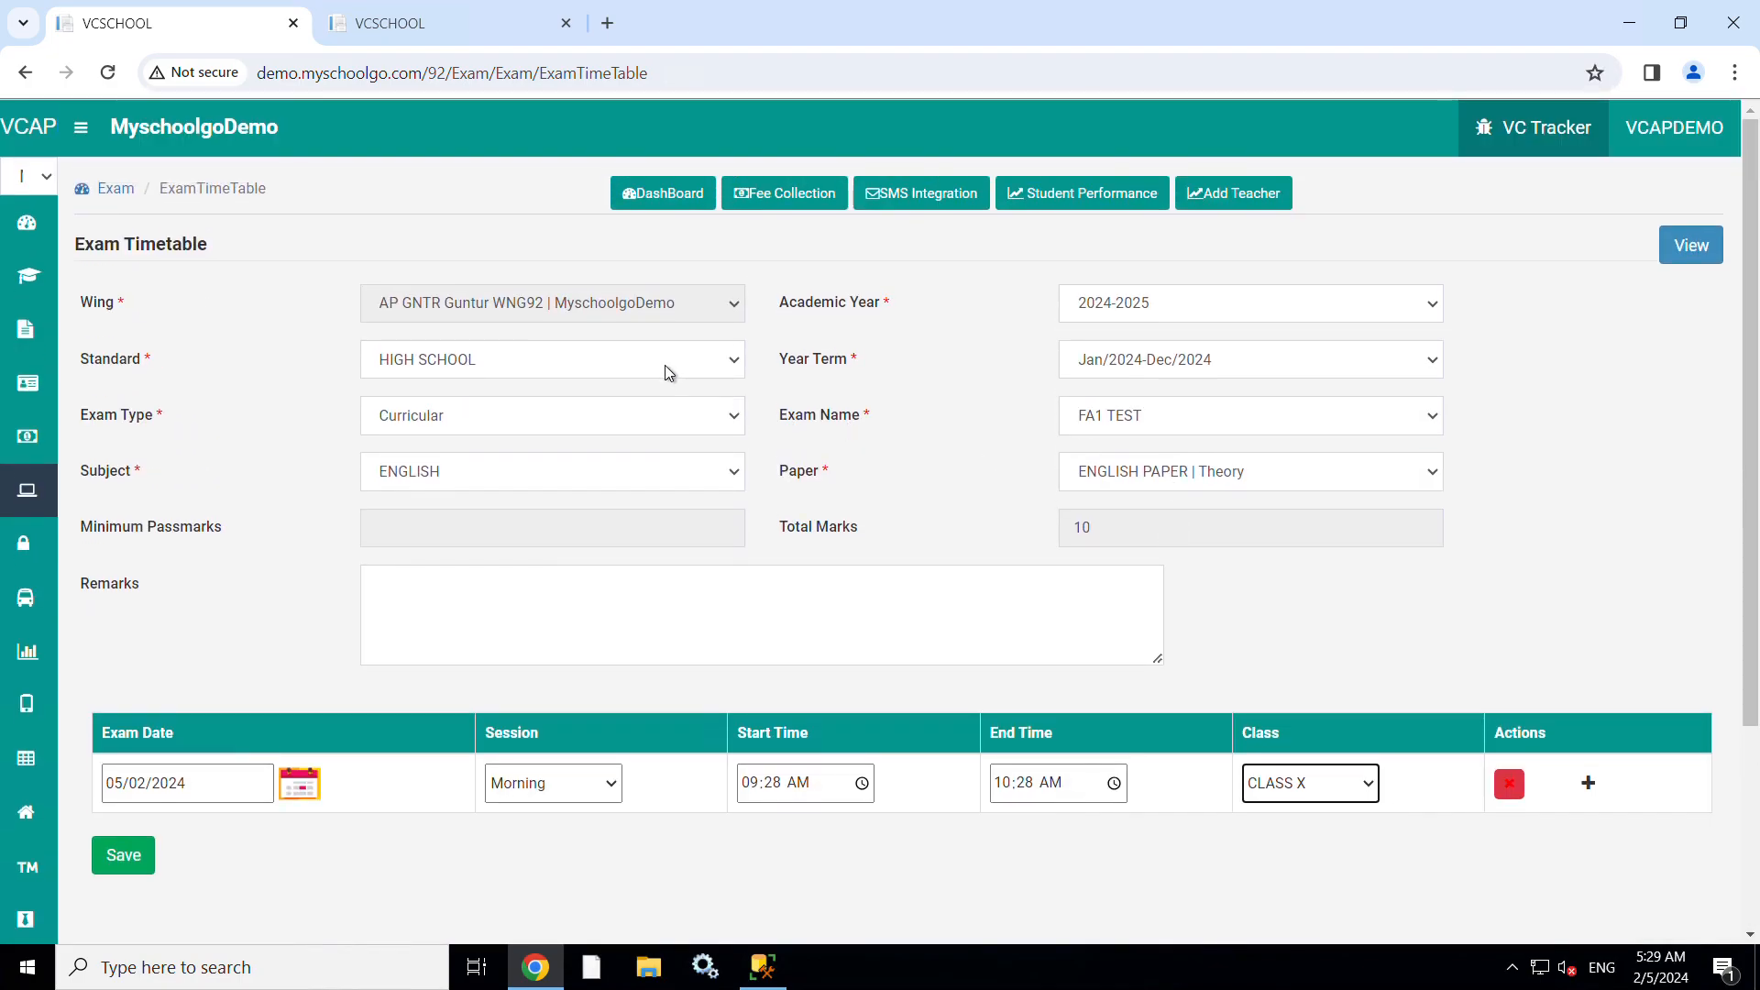
scroll(1190, 676, down, 2)
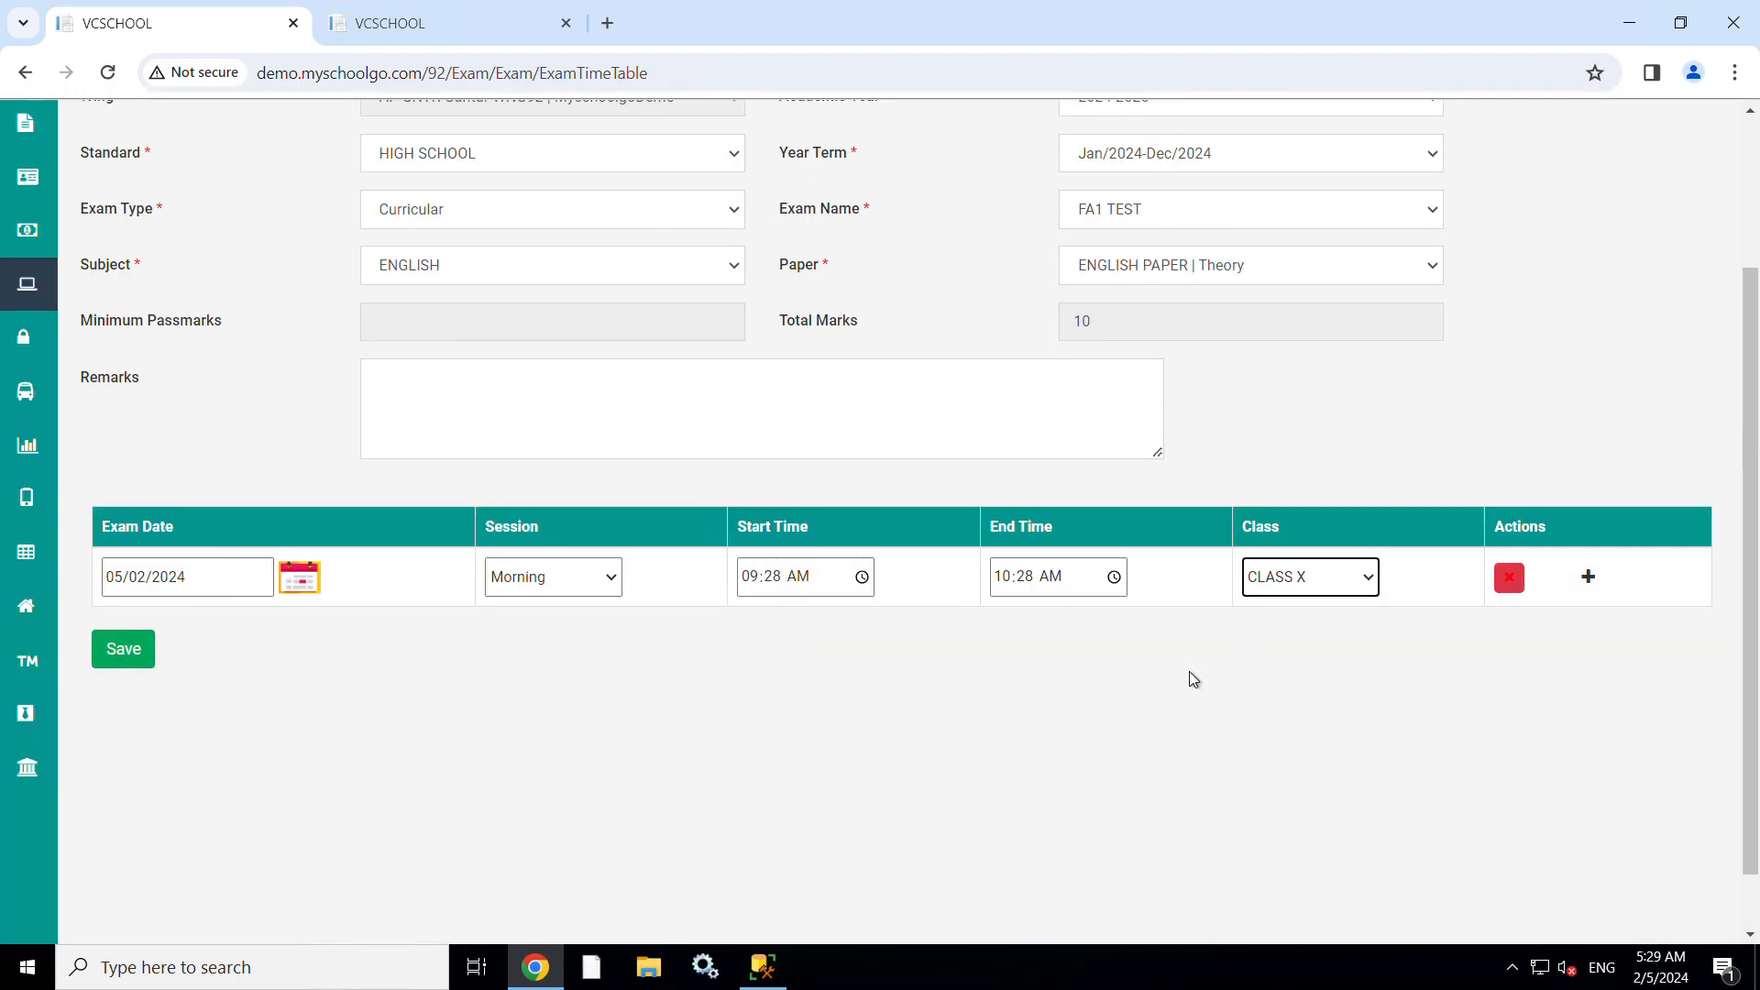
click(1282, 587)
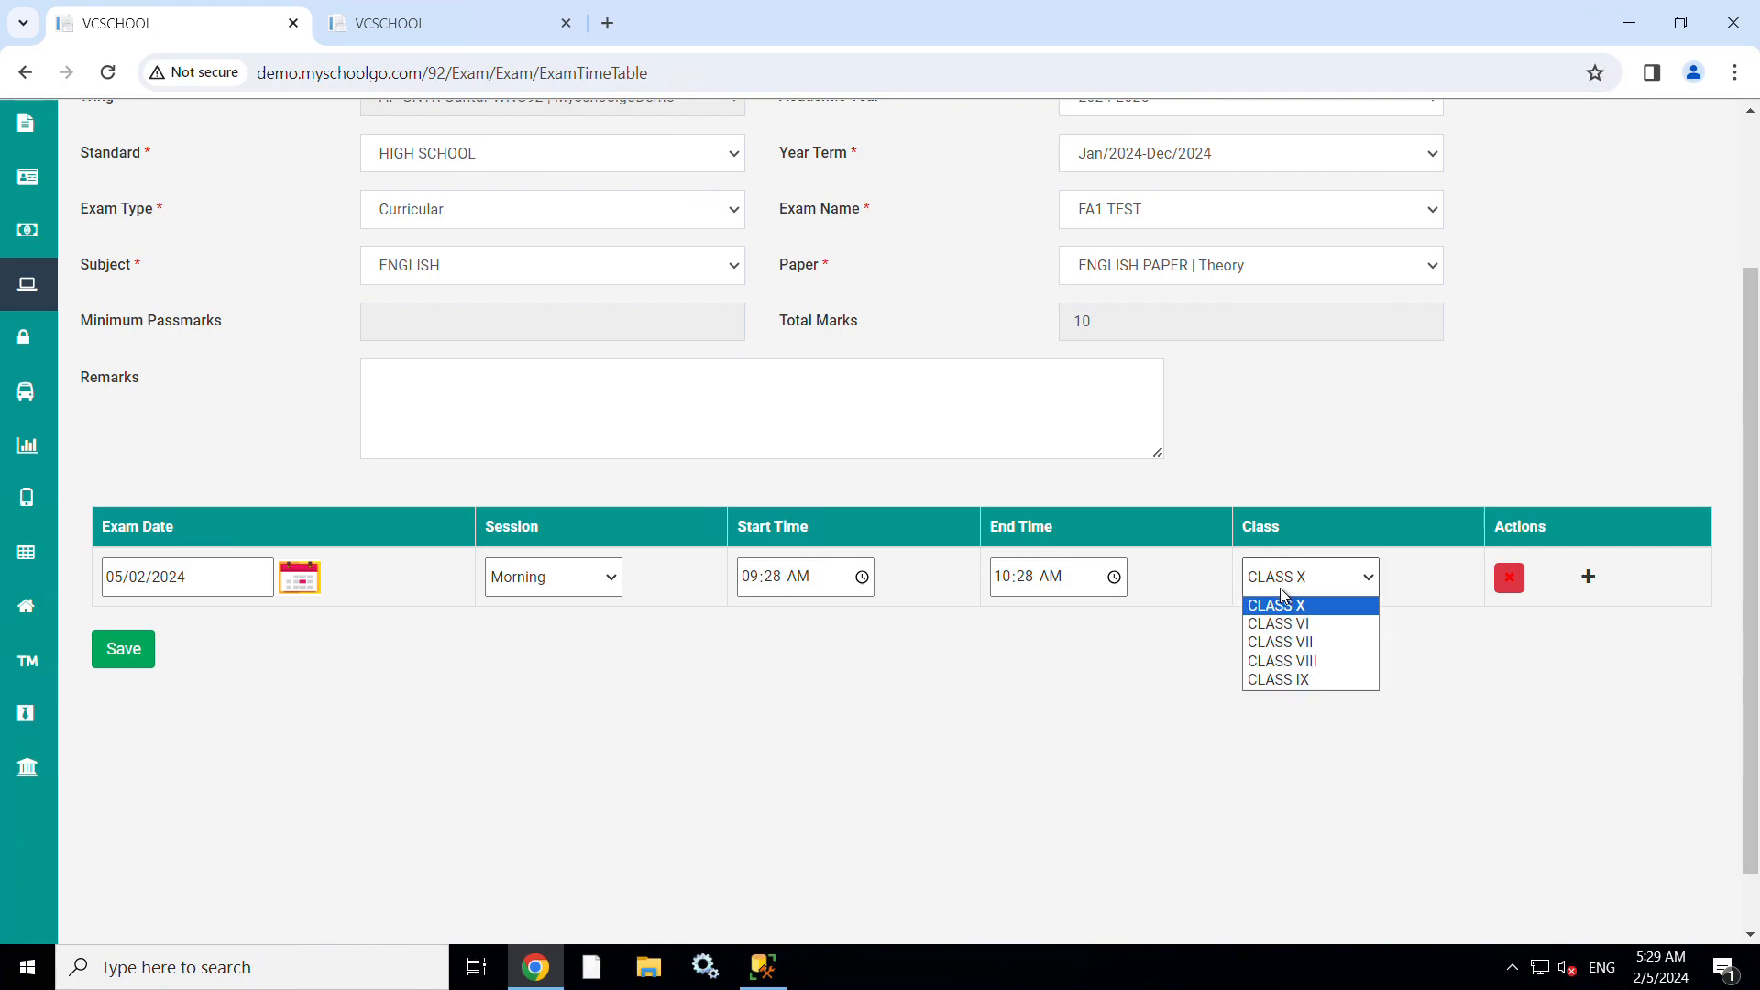
click(614, 164)
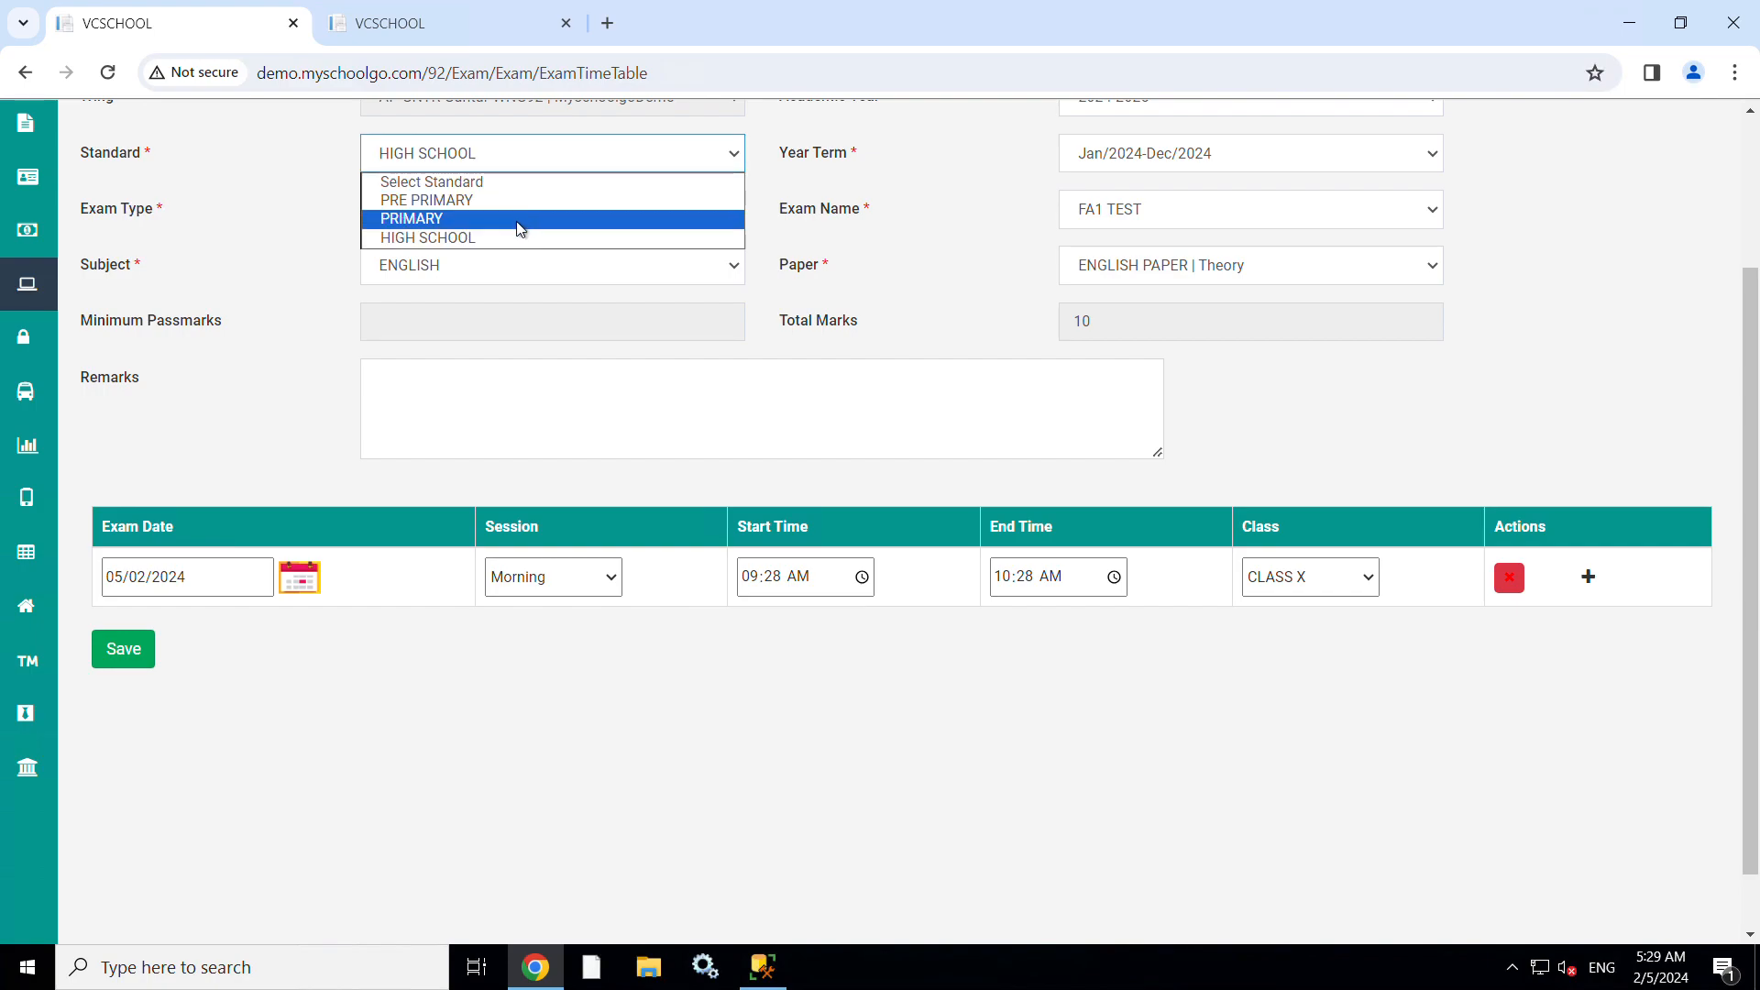
click(887, 297)
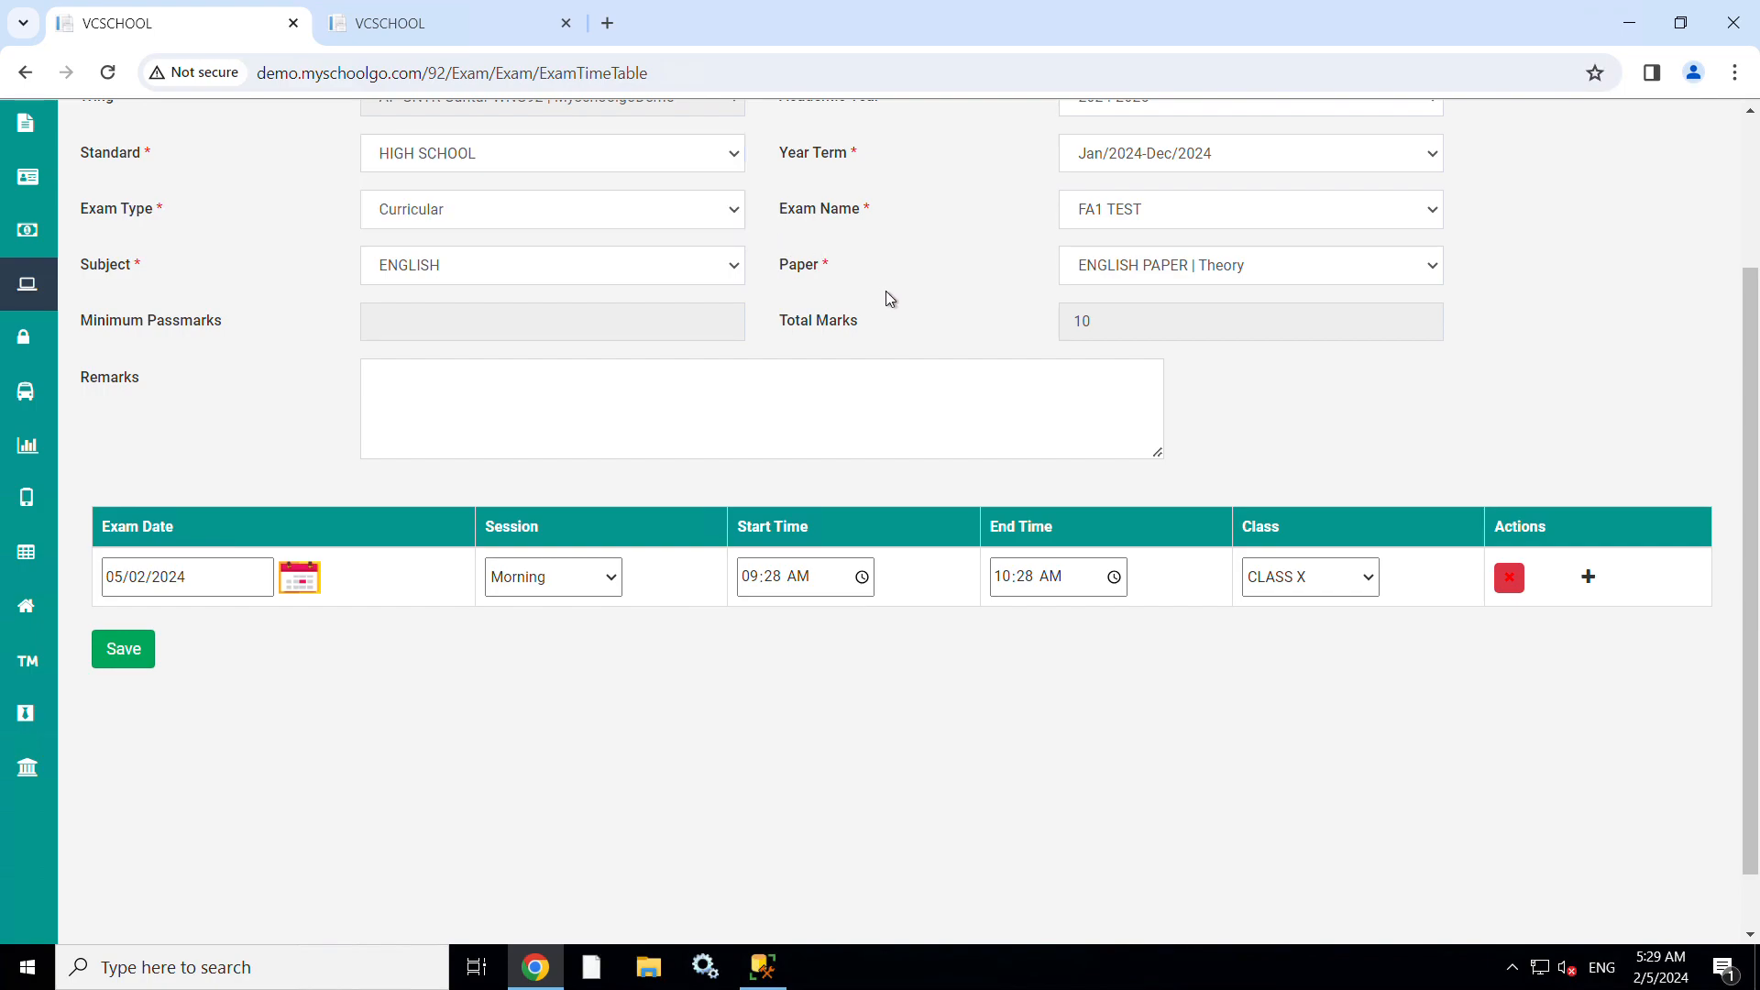
Step: Choose CLASS X for the first exam row and add a second row to the timetable
click(1309, 585)
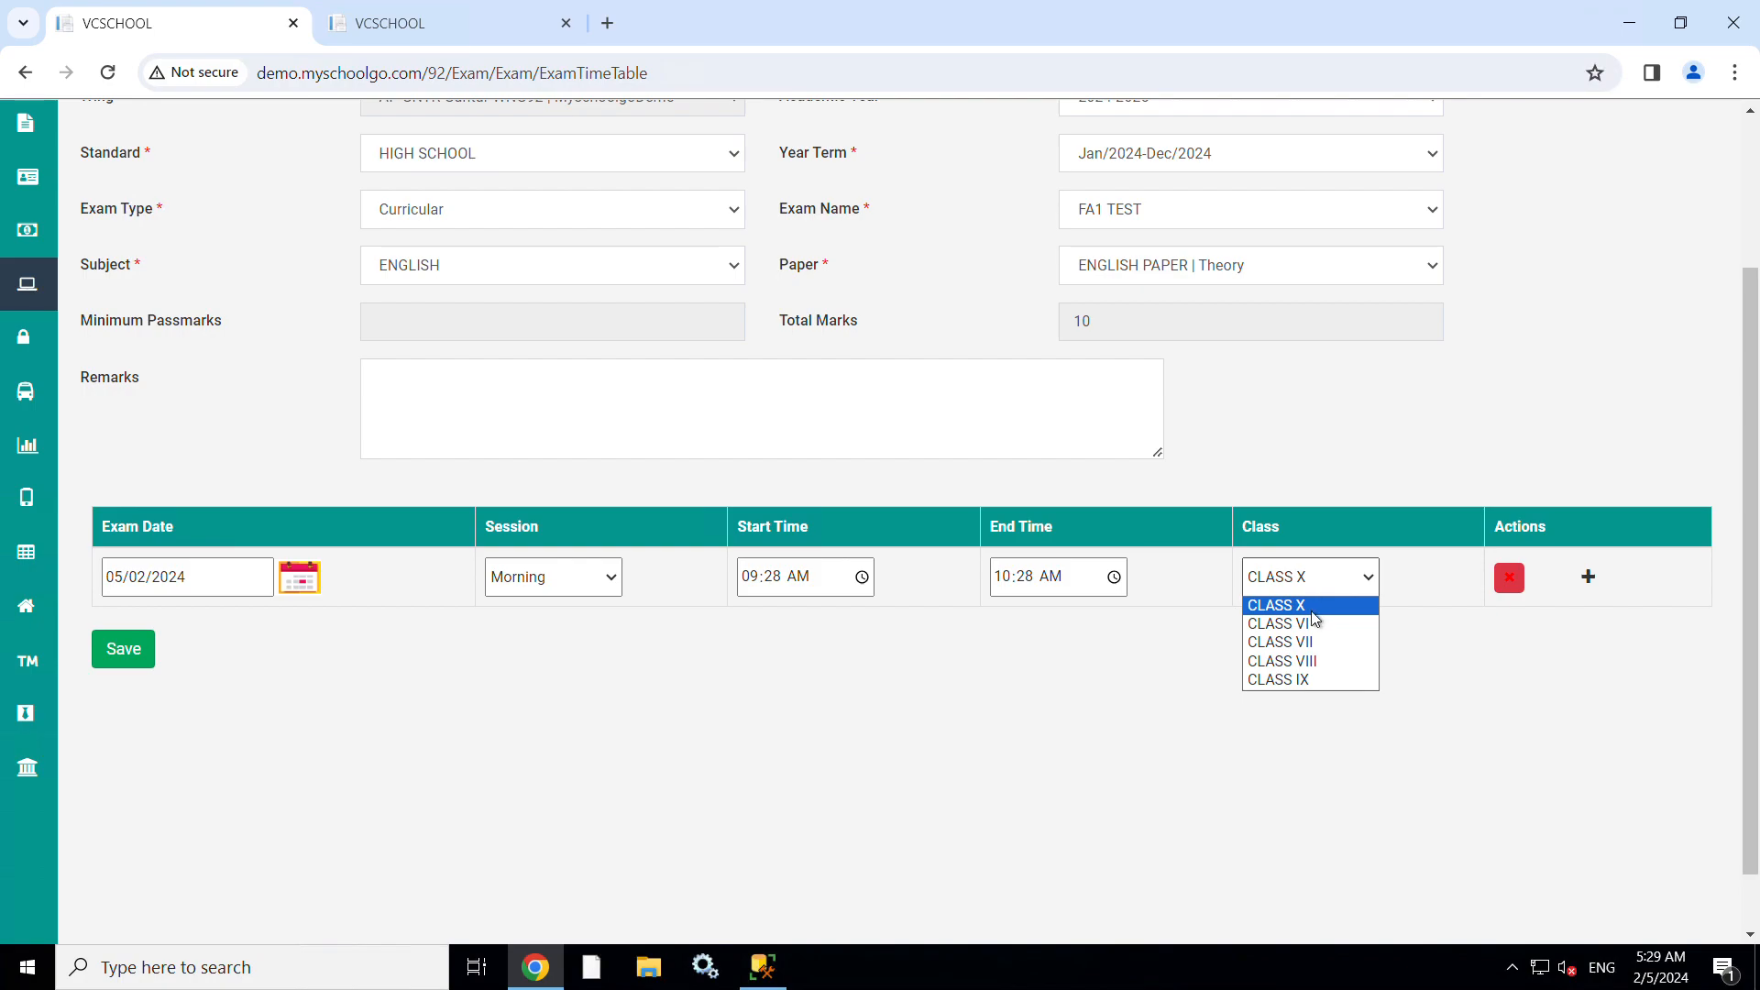
click(1313, 612)
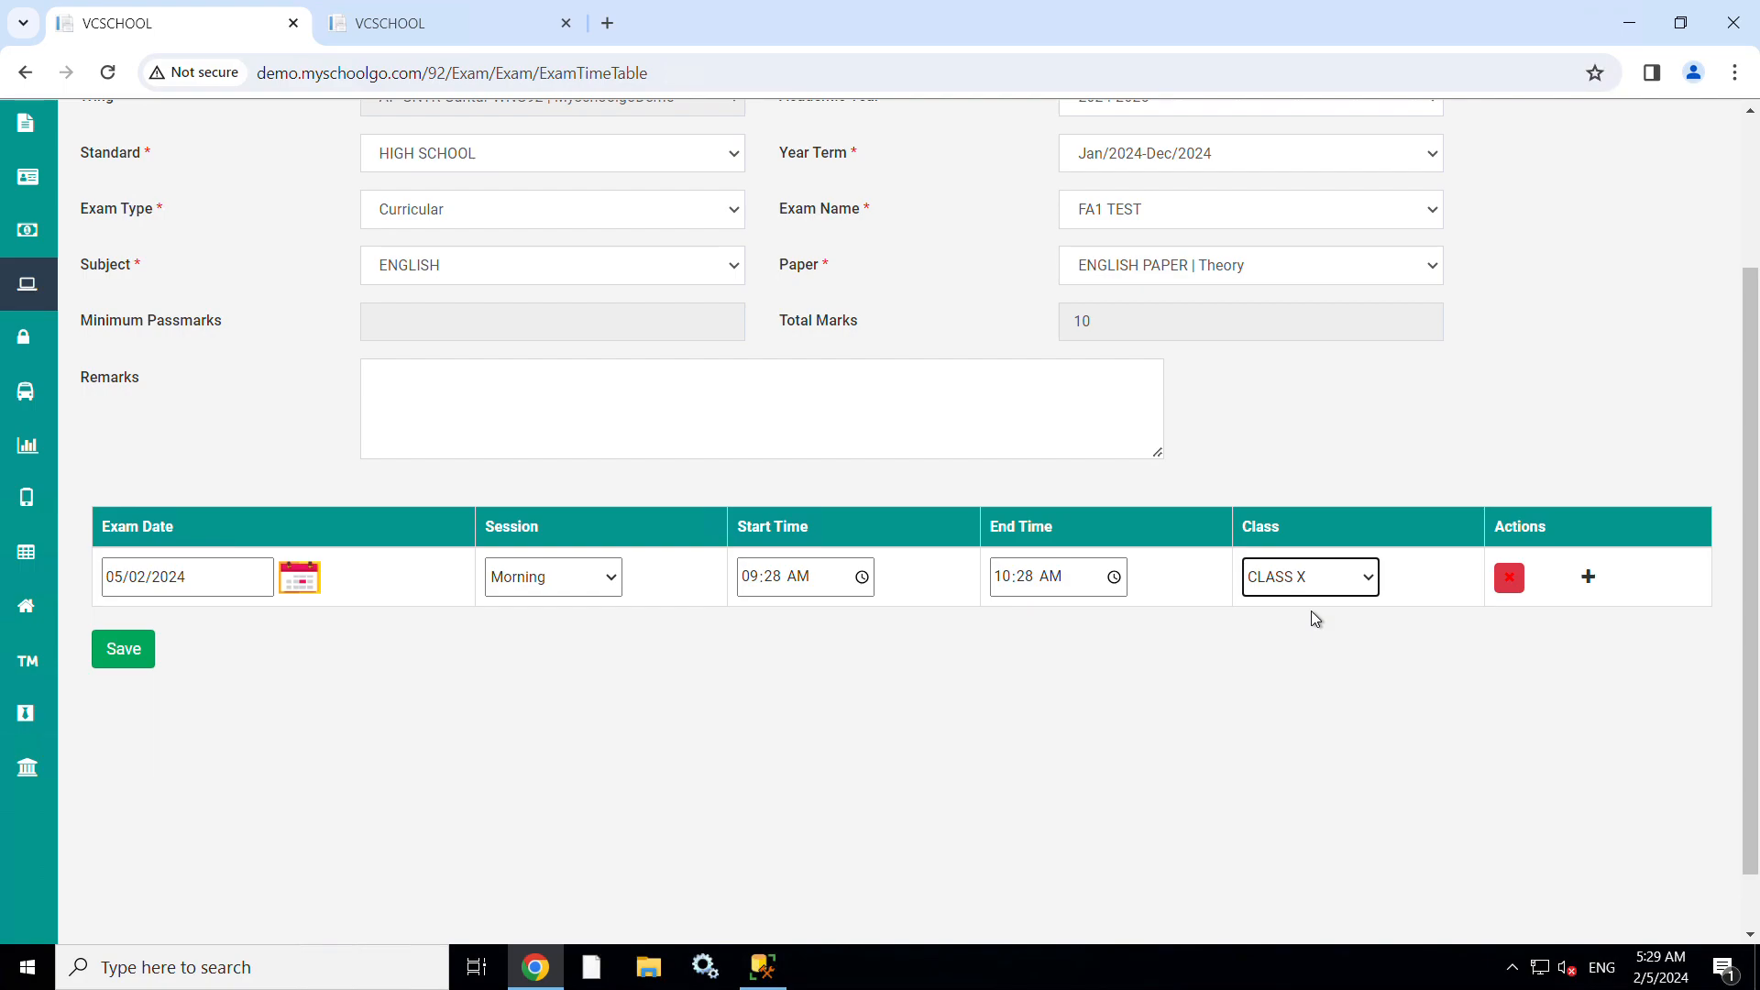
click(1589, 578)
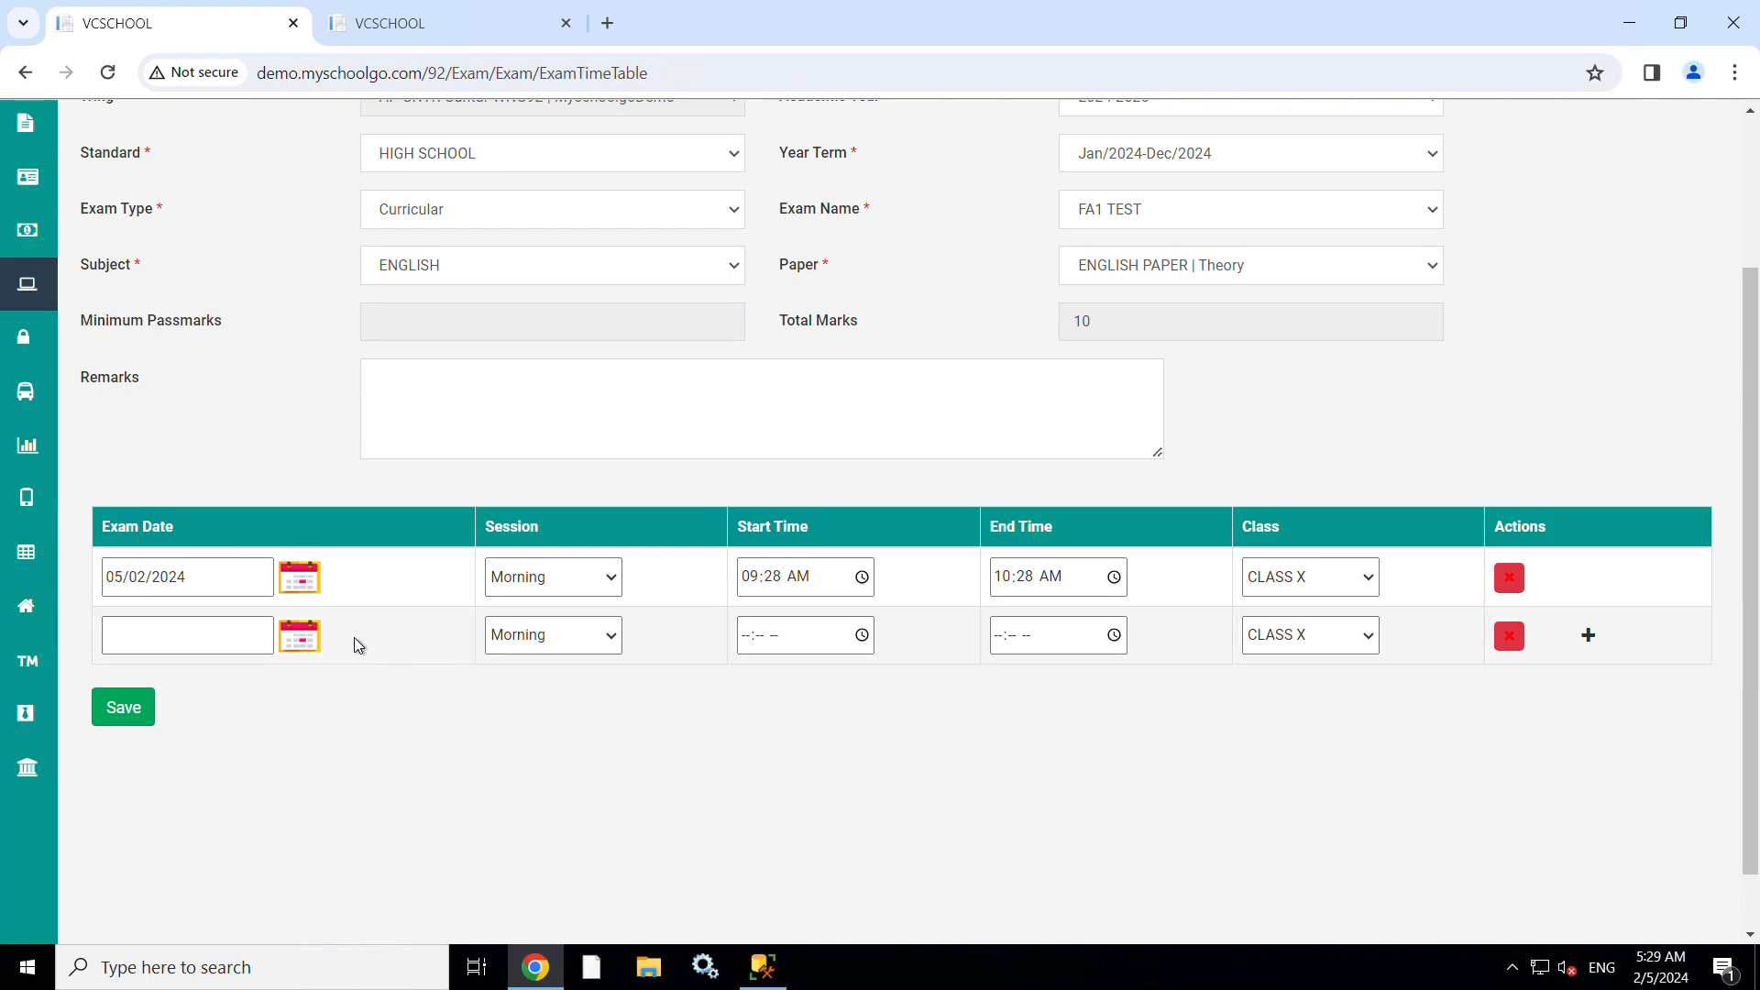
Step: Set the second exam row's date to 05/02/2024, its start time to 09:30 AM and its end time to 10:30 AM
click(300, 640)
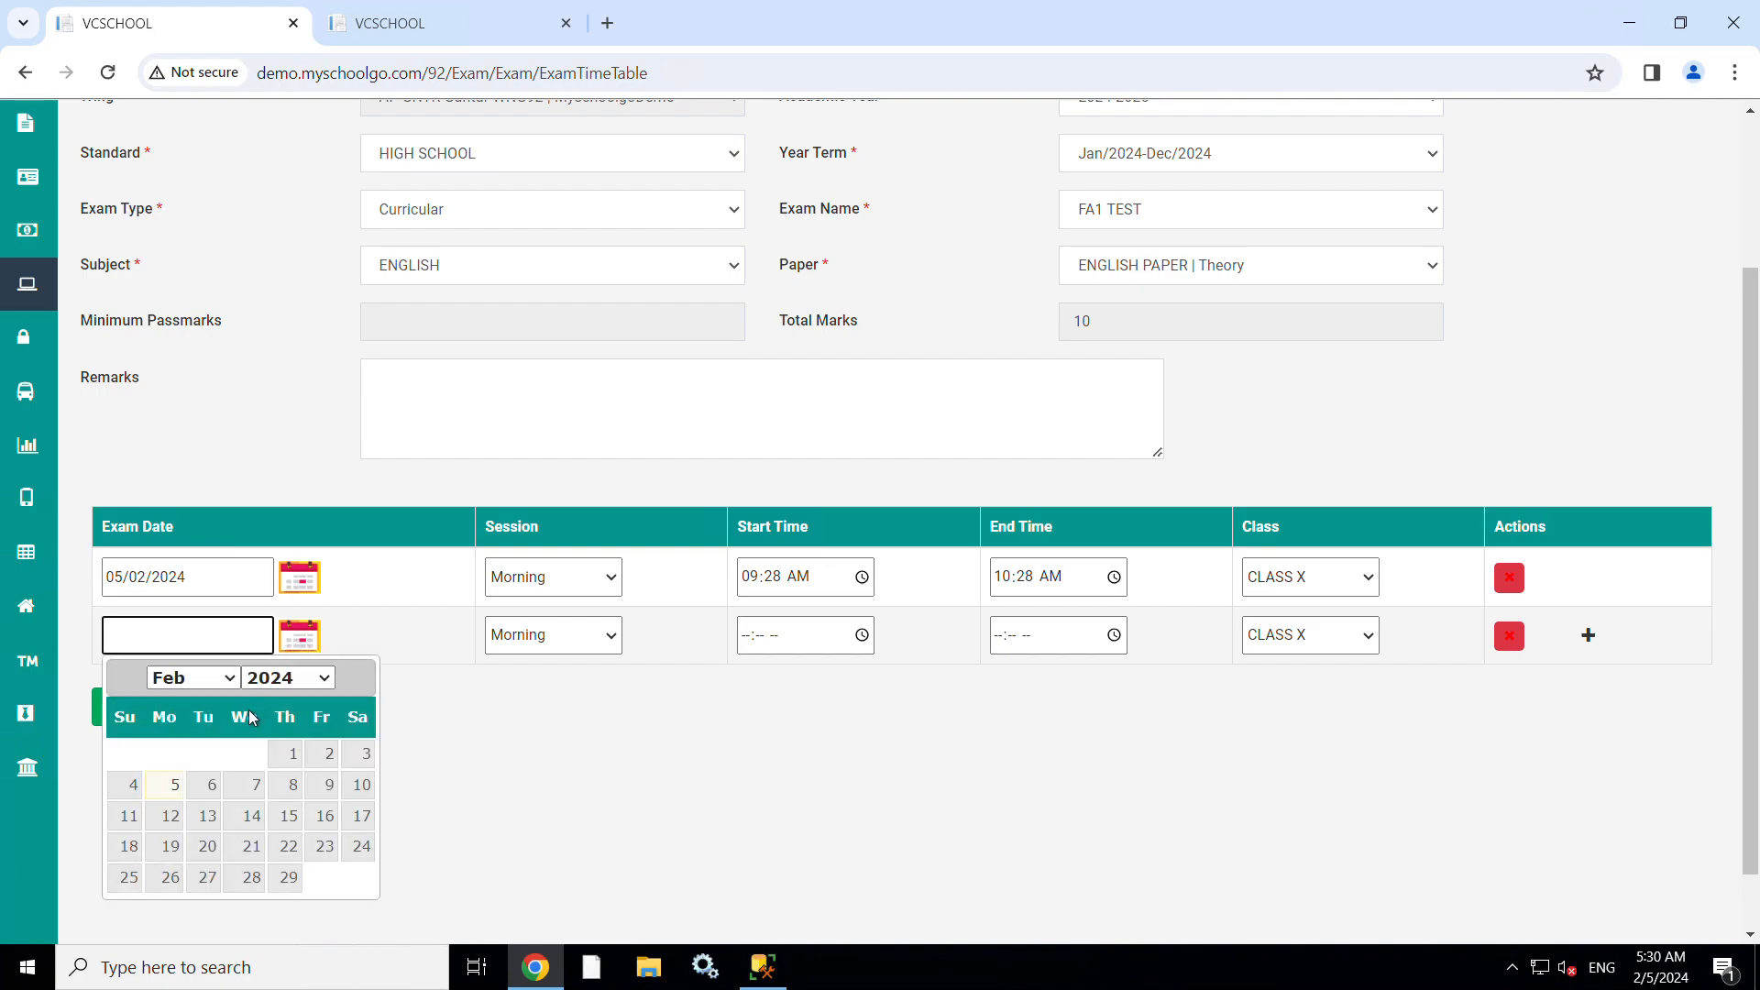
click(178, 790)
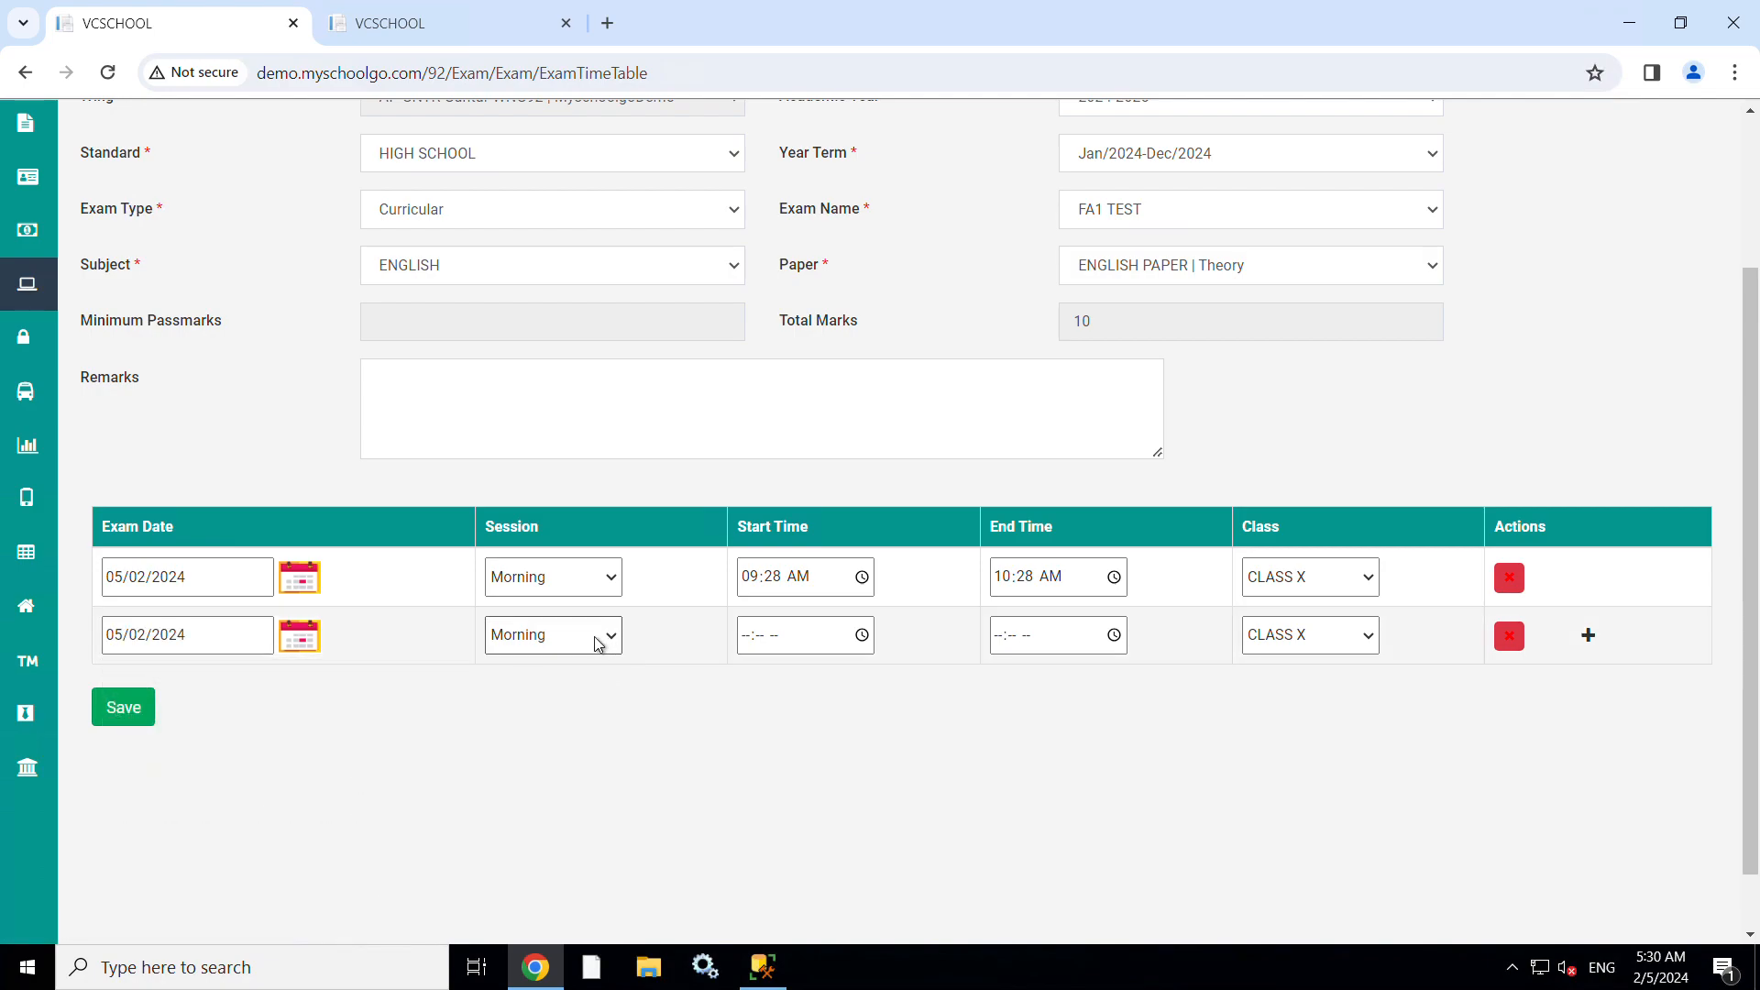
click(868, 644)
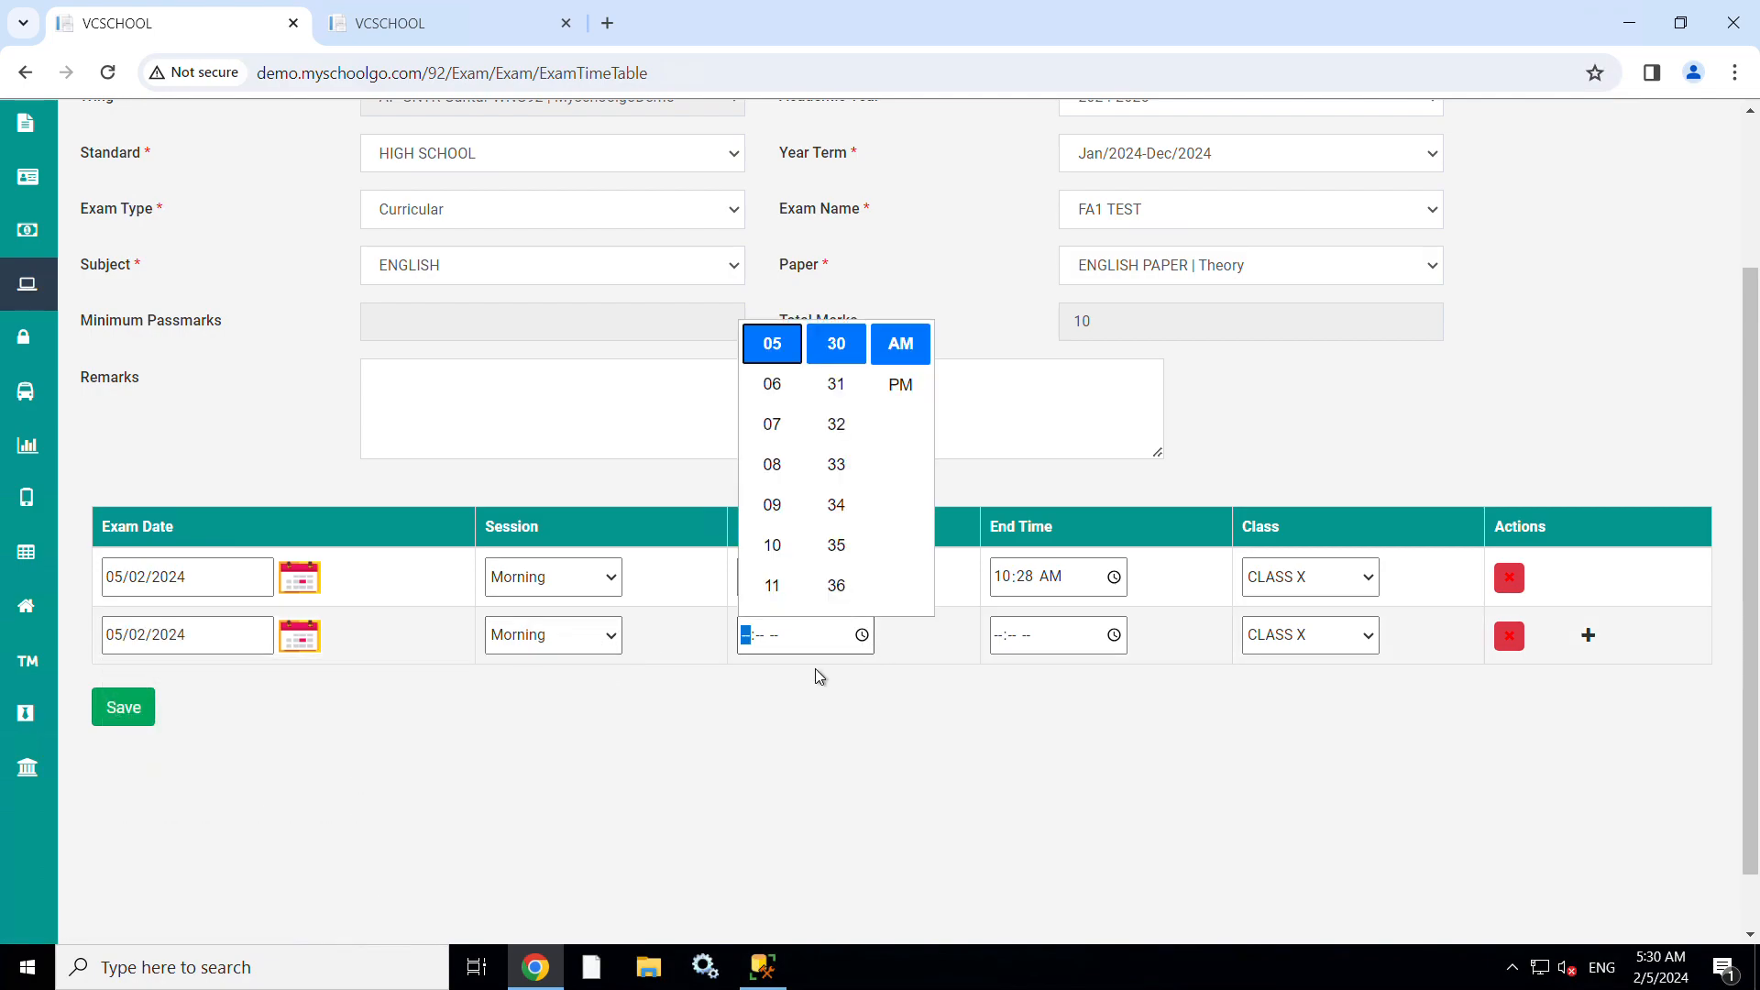
click(772, 501)
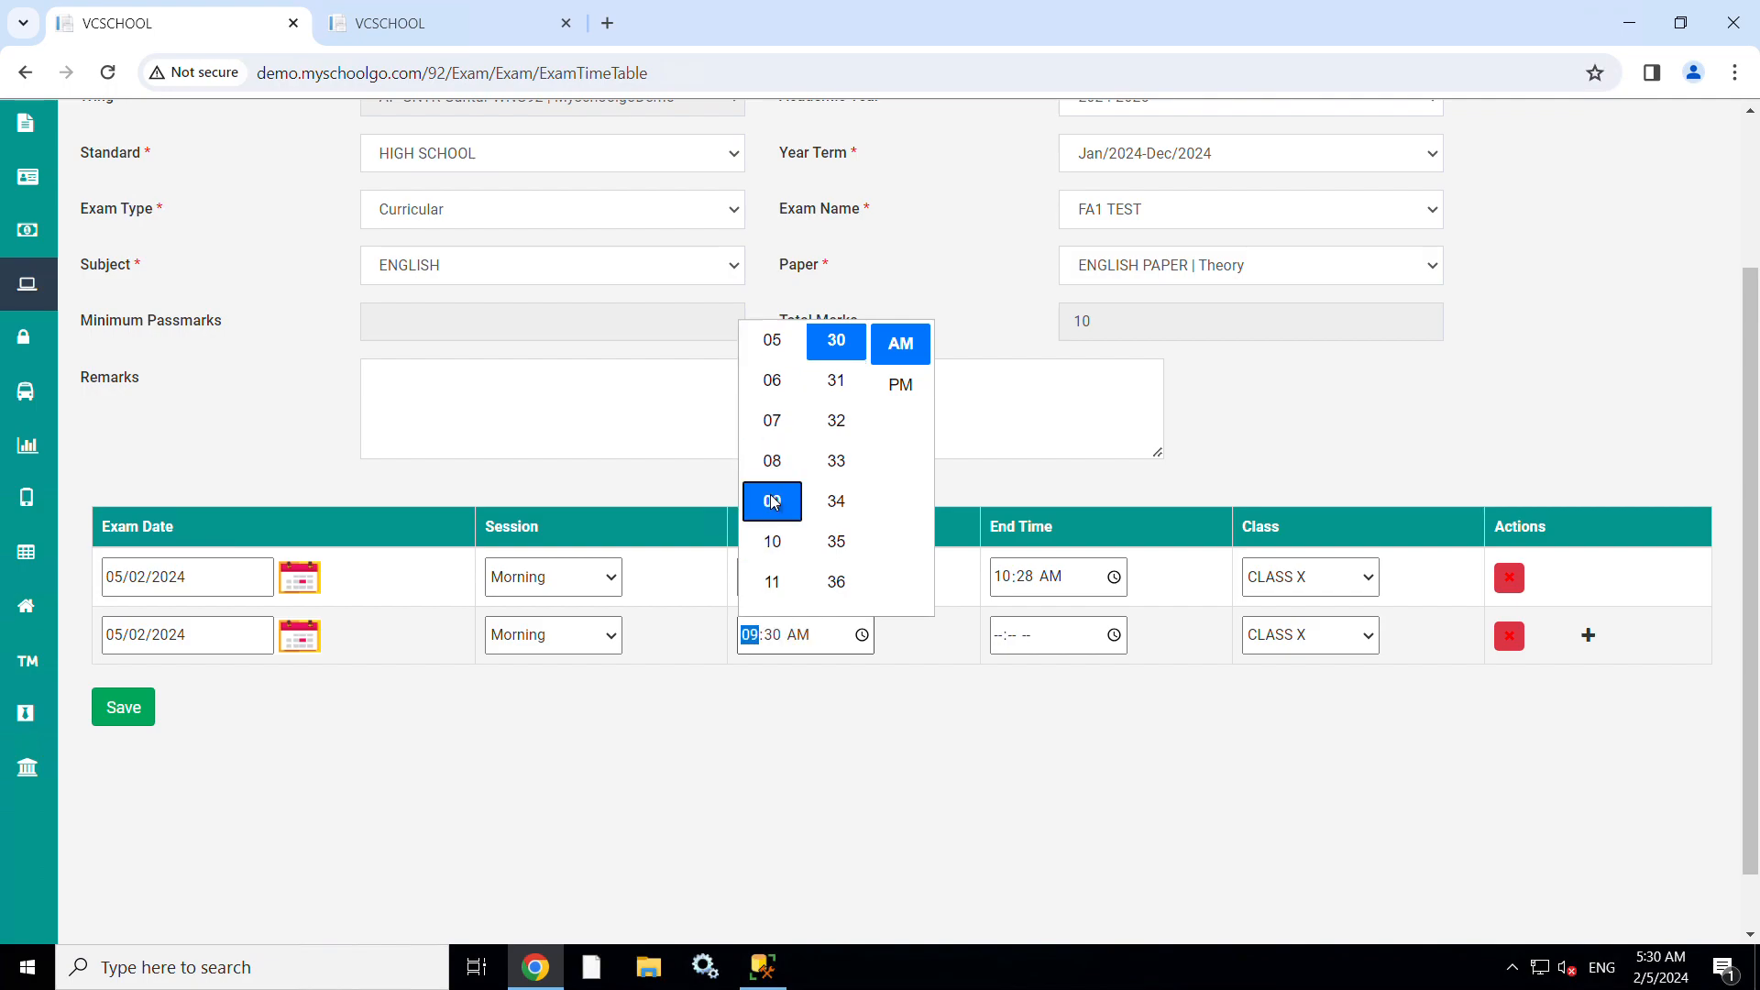
click(1114, 634)
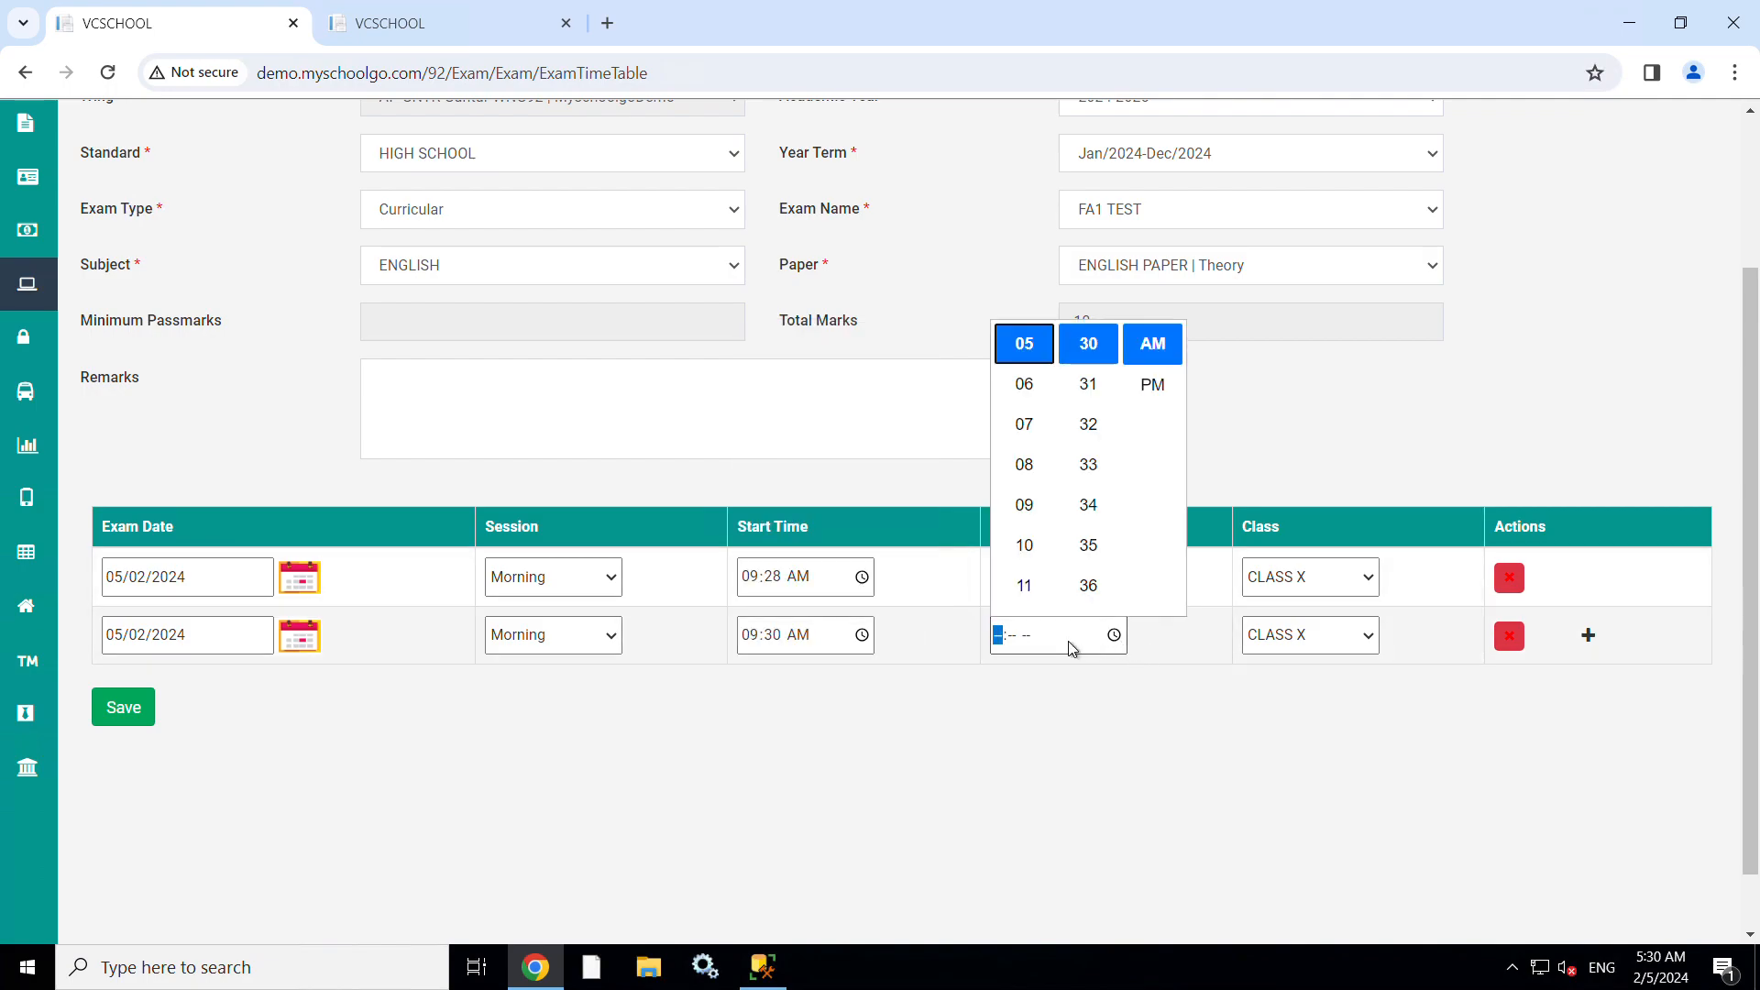
click(1029, 541)
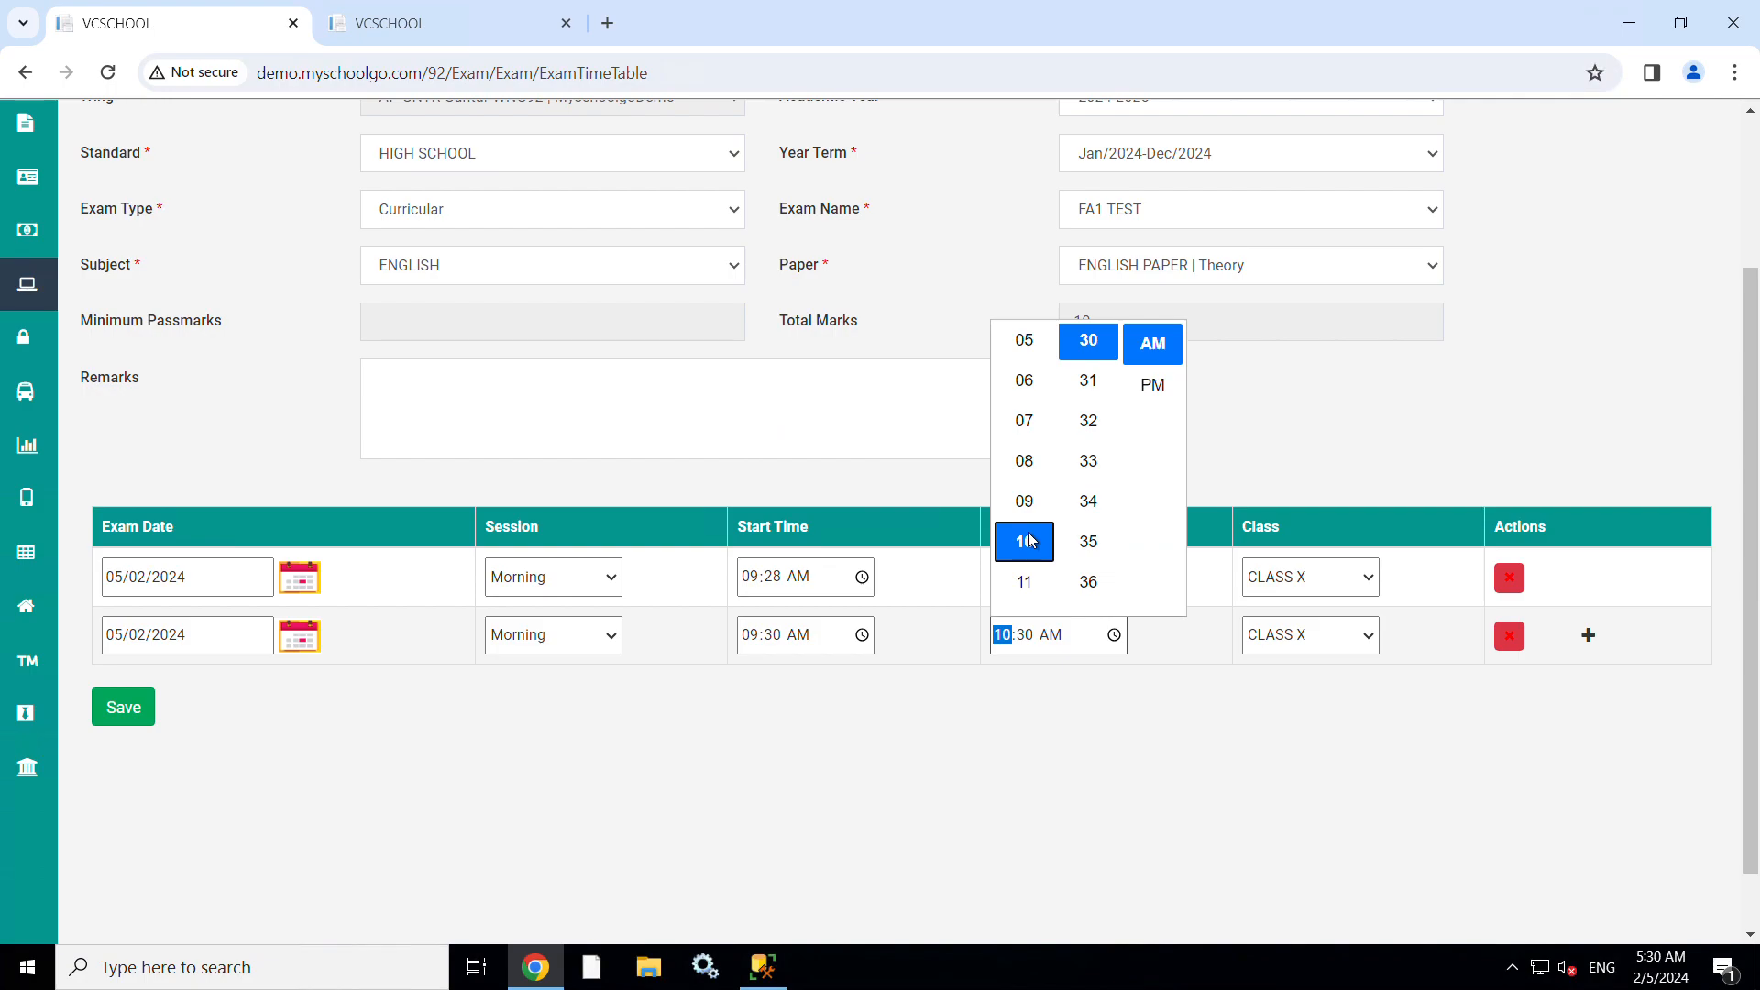
click(1225, 752)
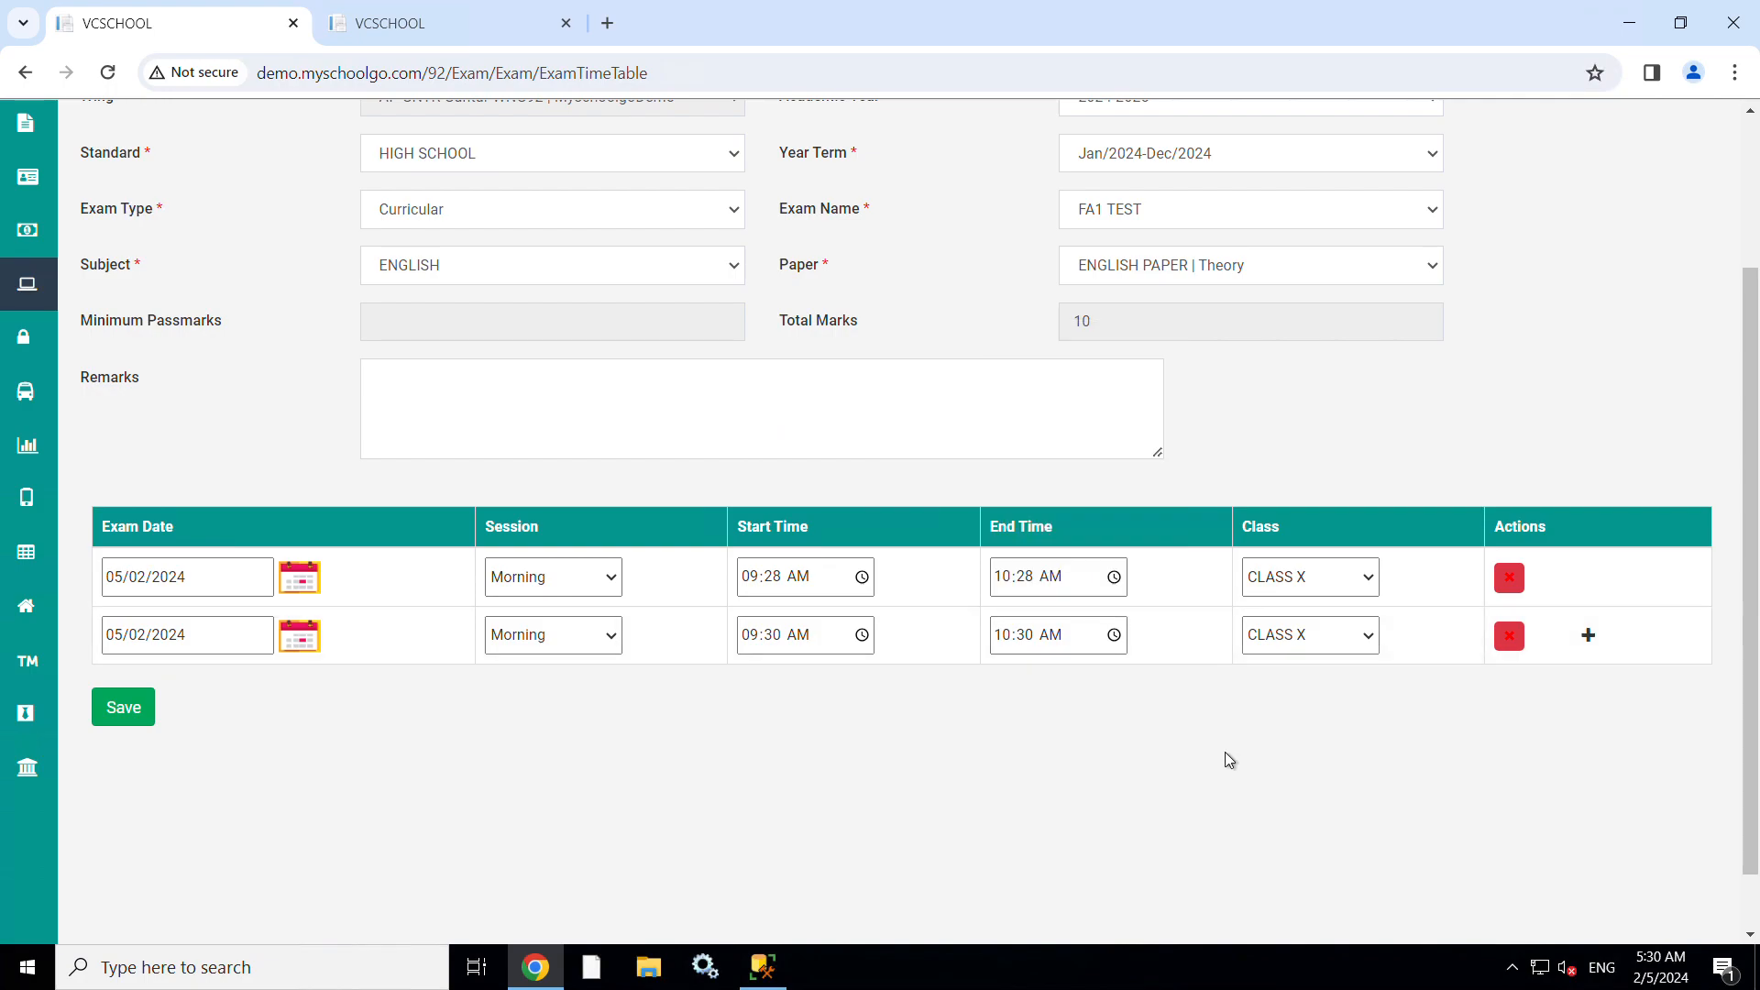
Step: Choose CLASS IX as the class for the second exam row
click(1281, 645)
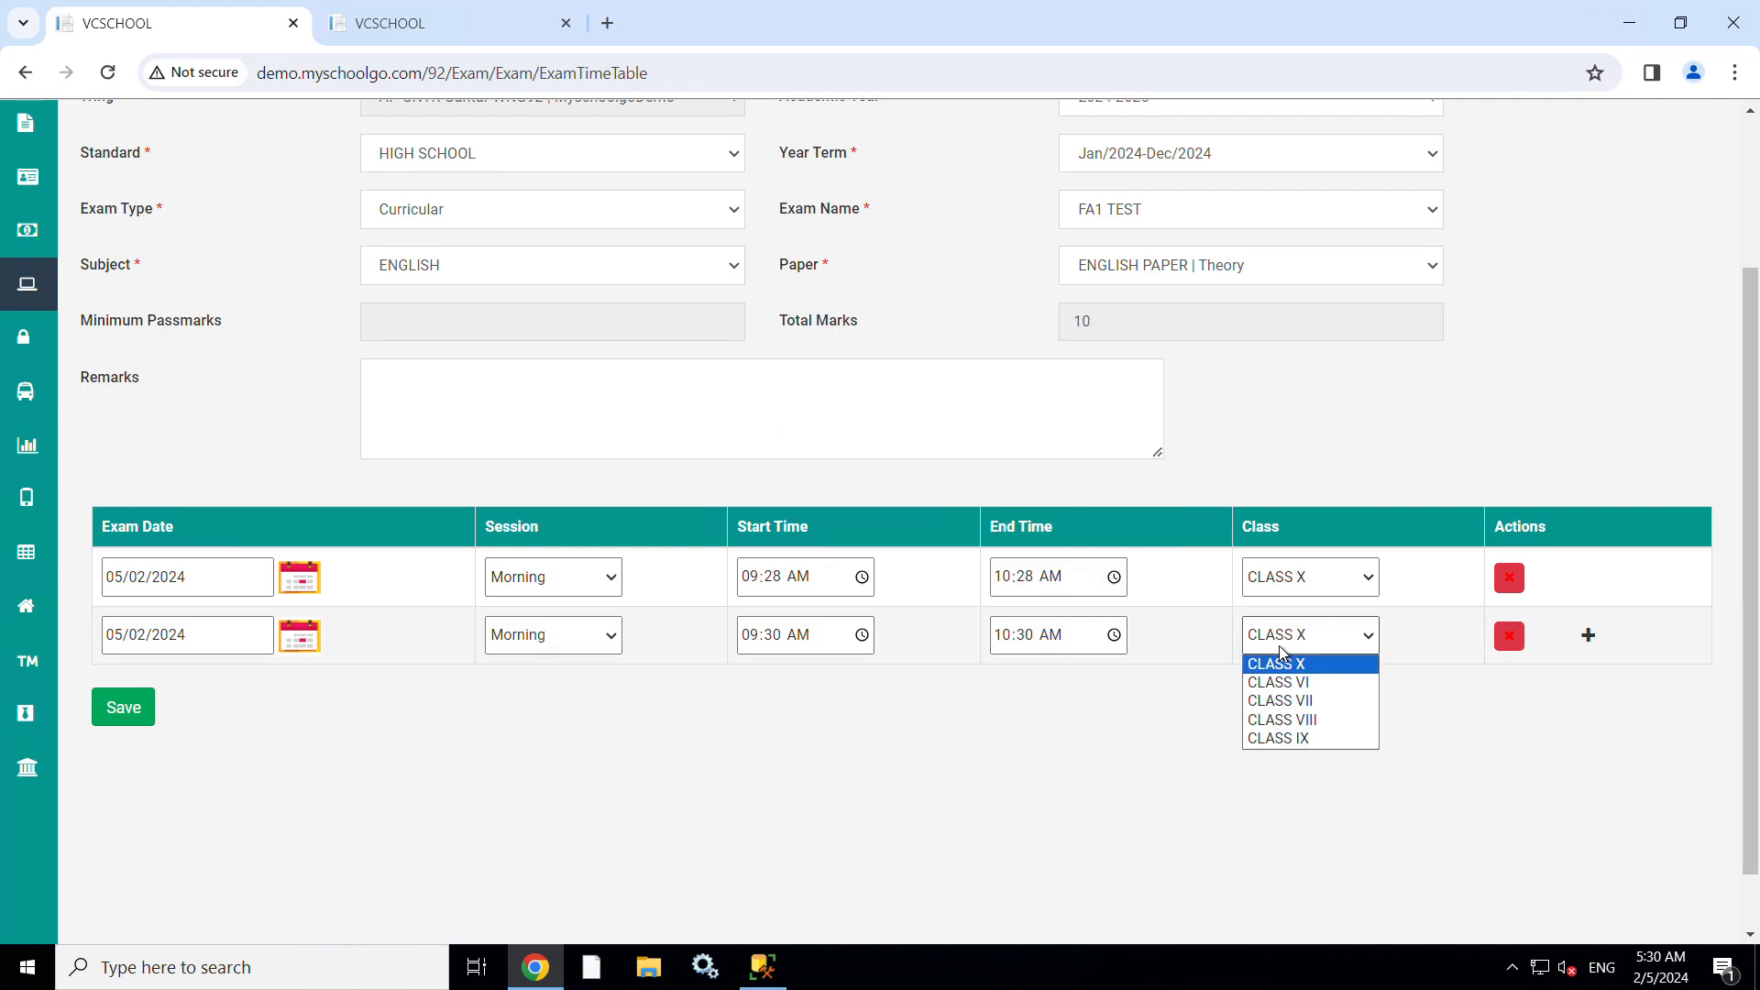
click(1309, 737)
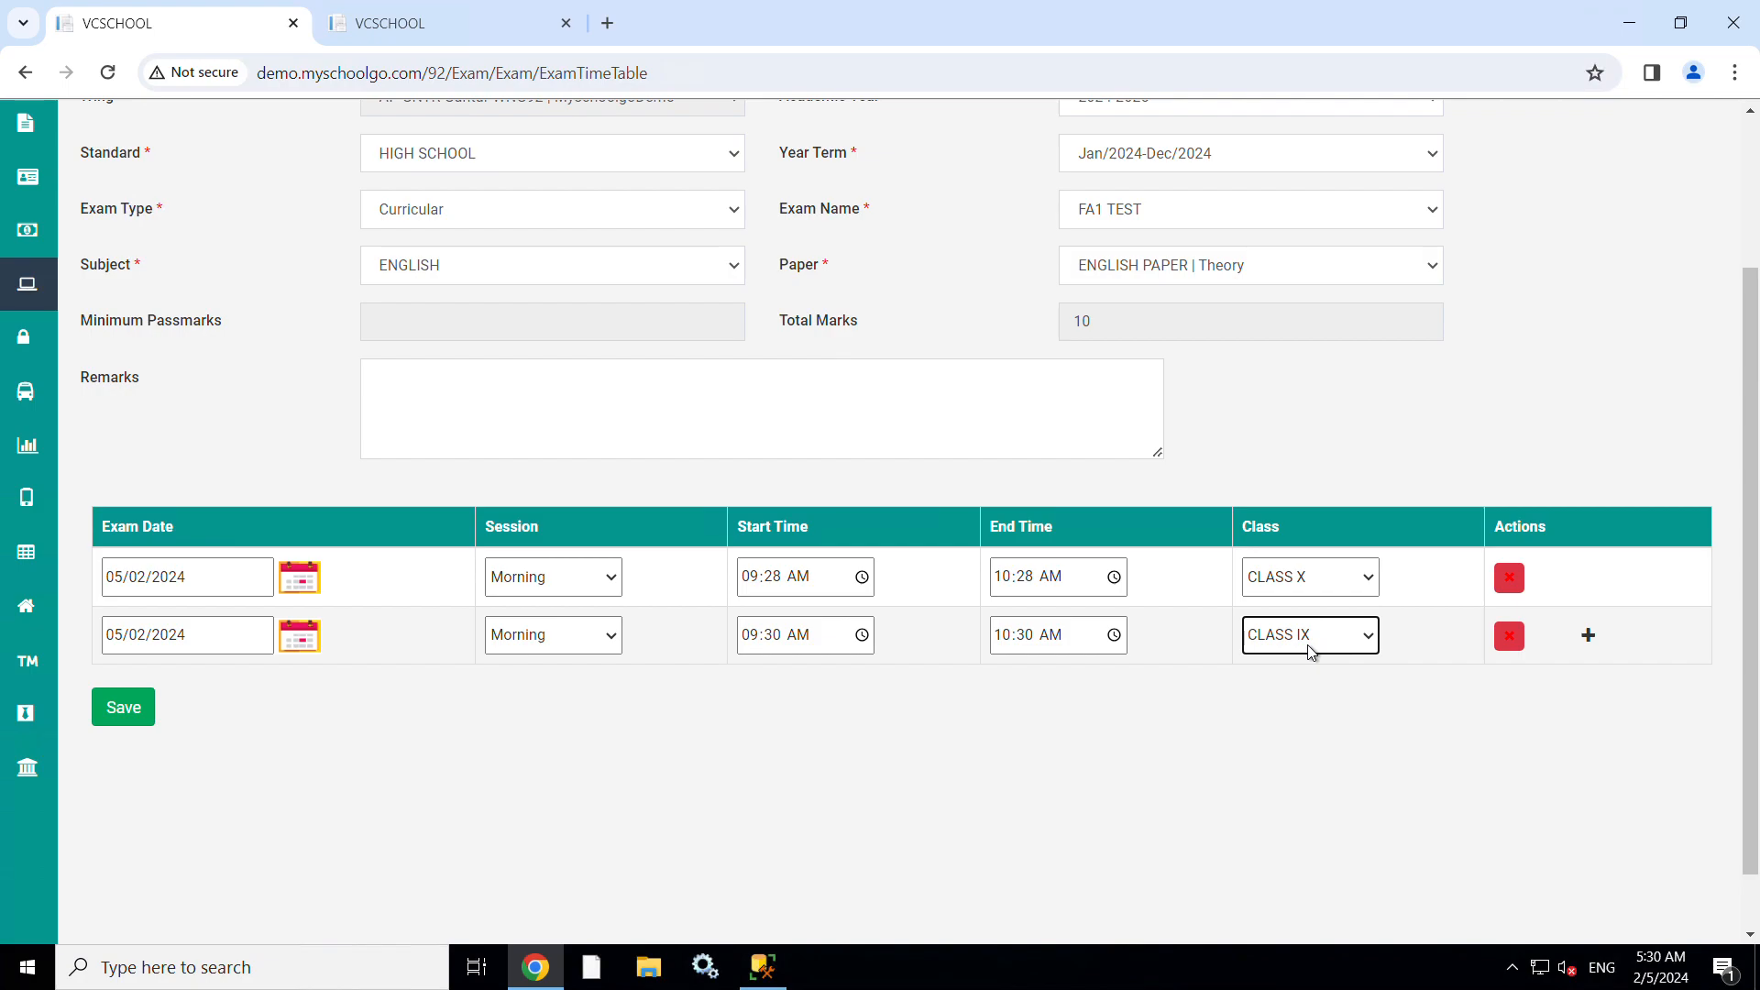
click(1311, 646)
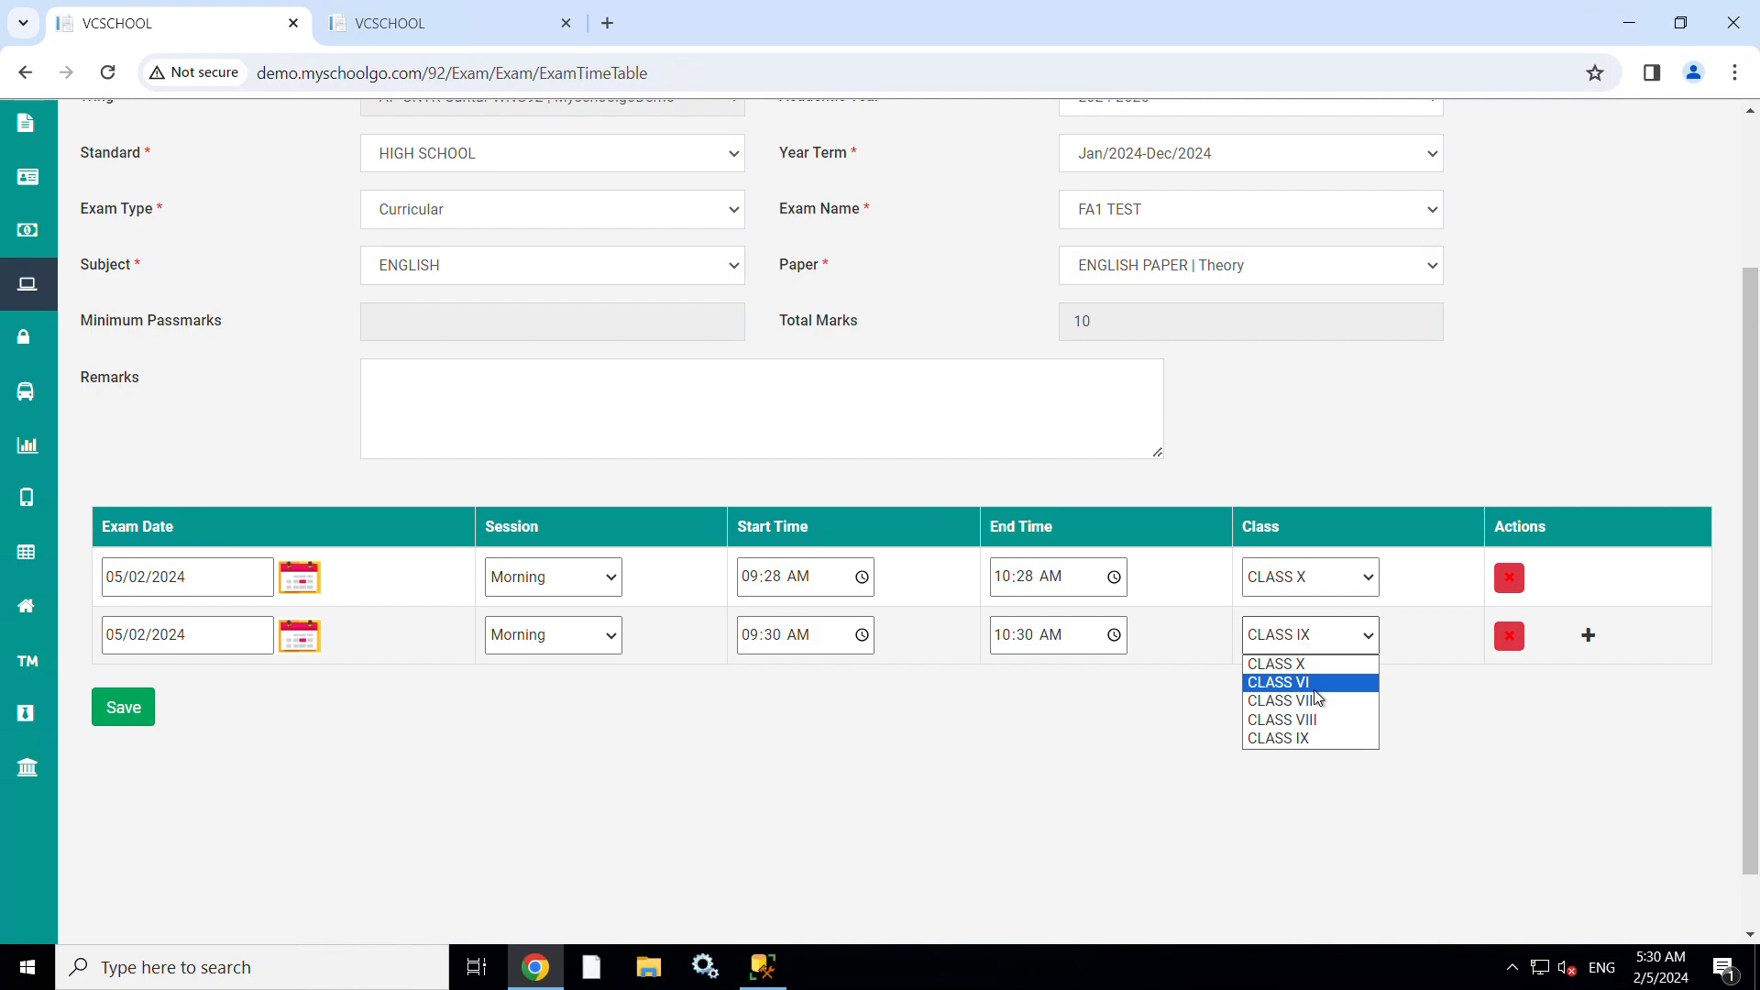
click(1567, 699)
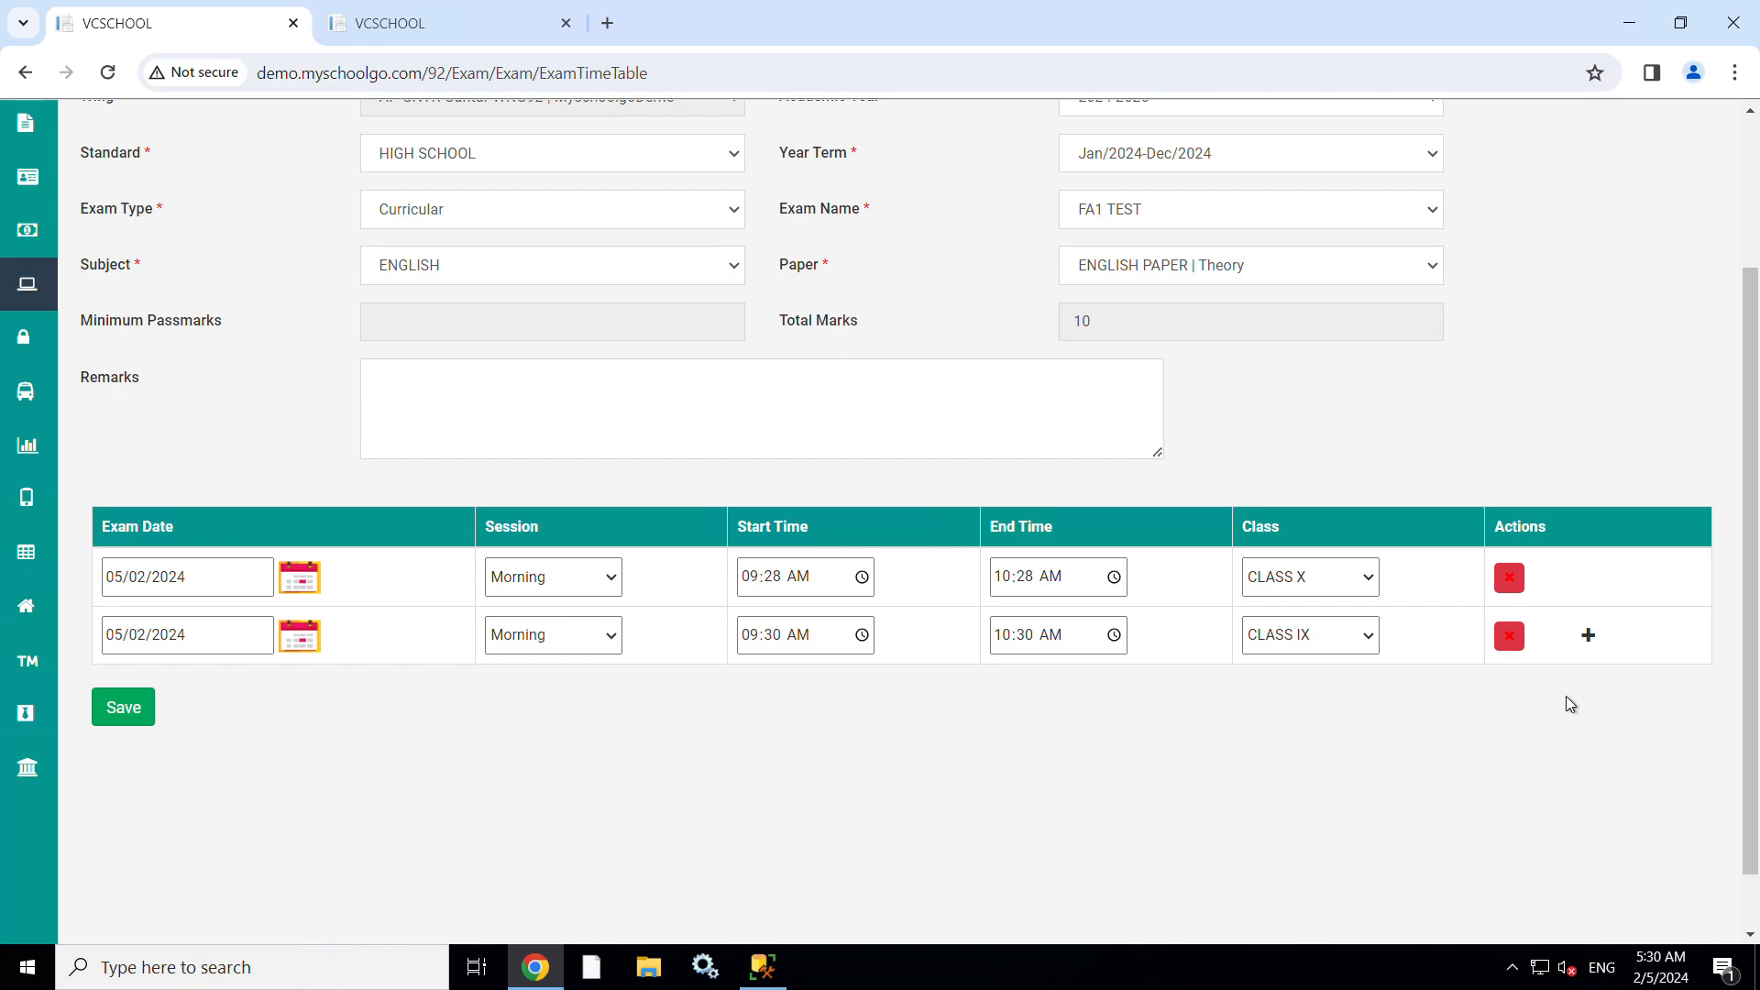
Step: Delete the second exam row and save the English timetable with only the CLASS X row
click(1513, 639)
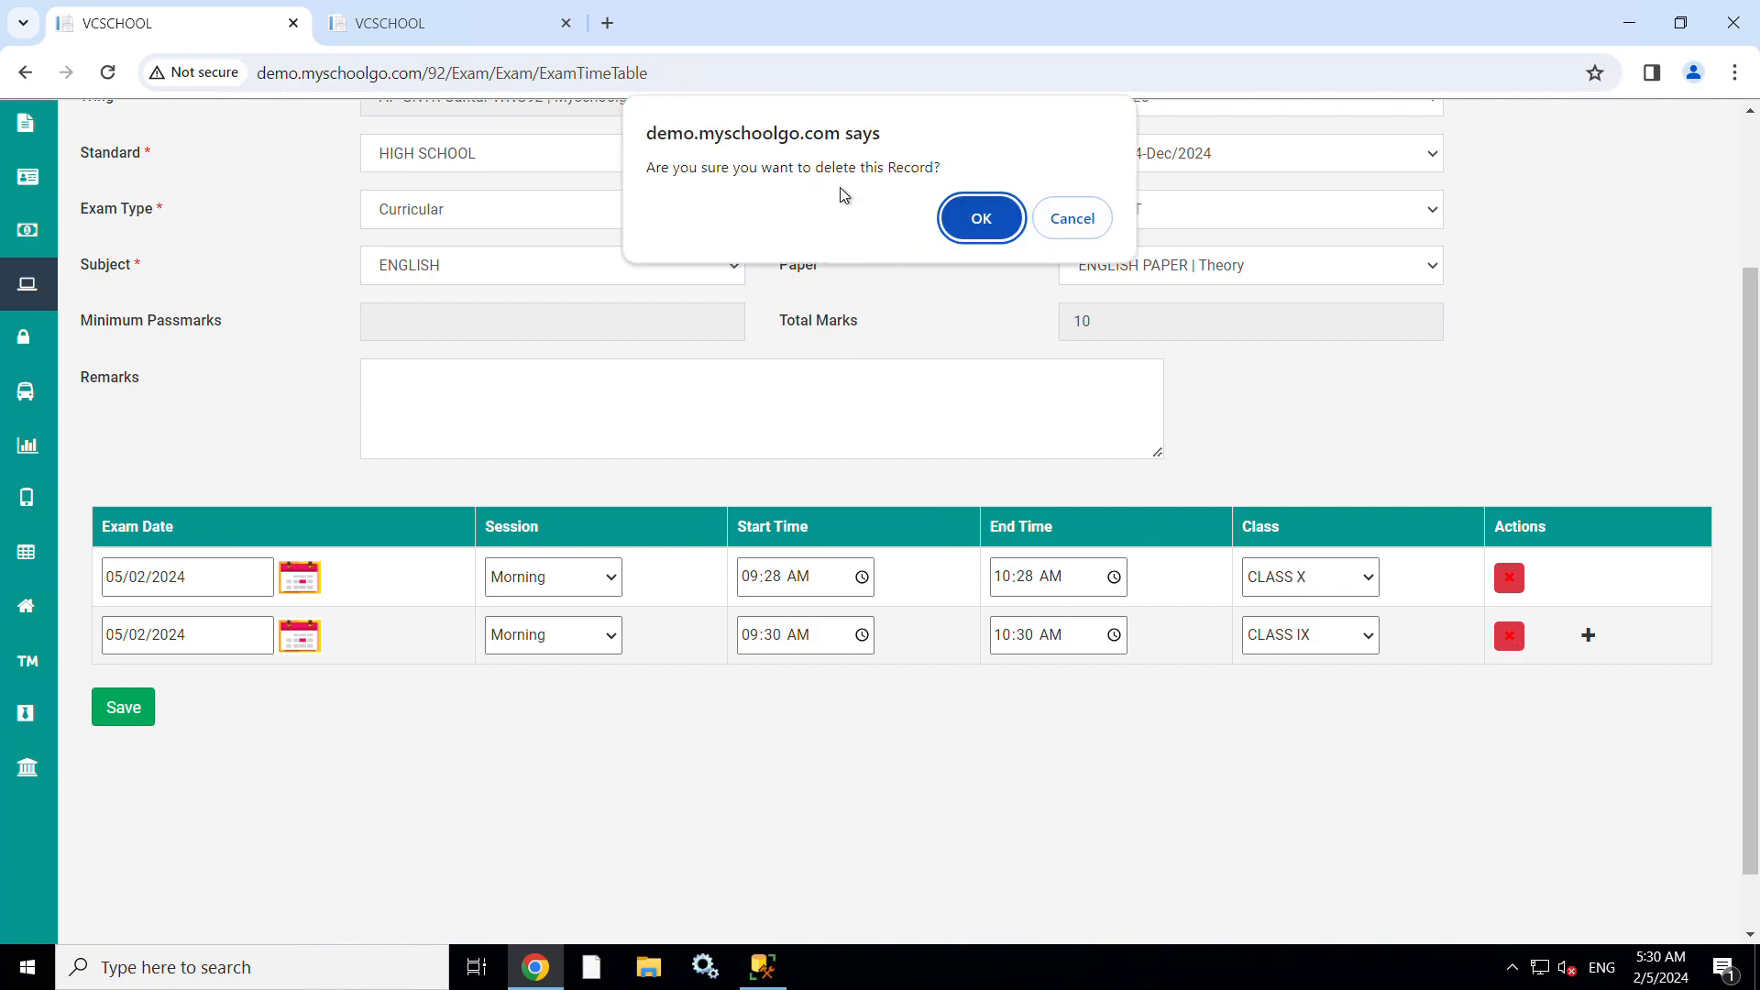
click(981, 217)
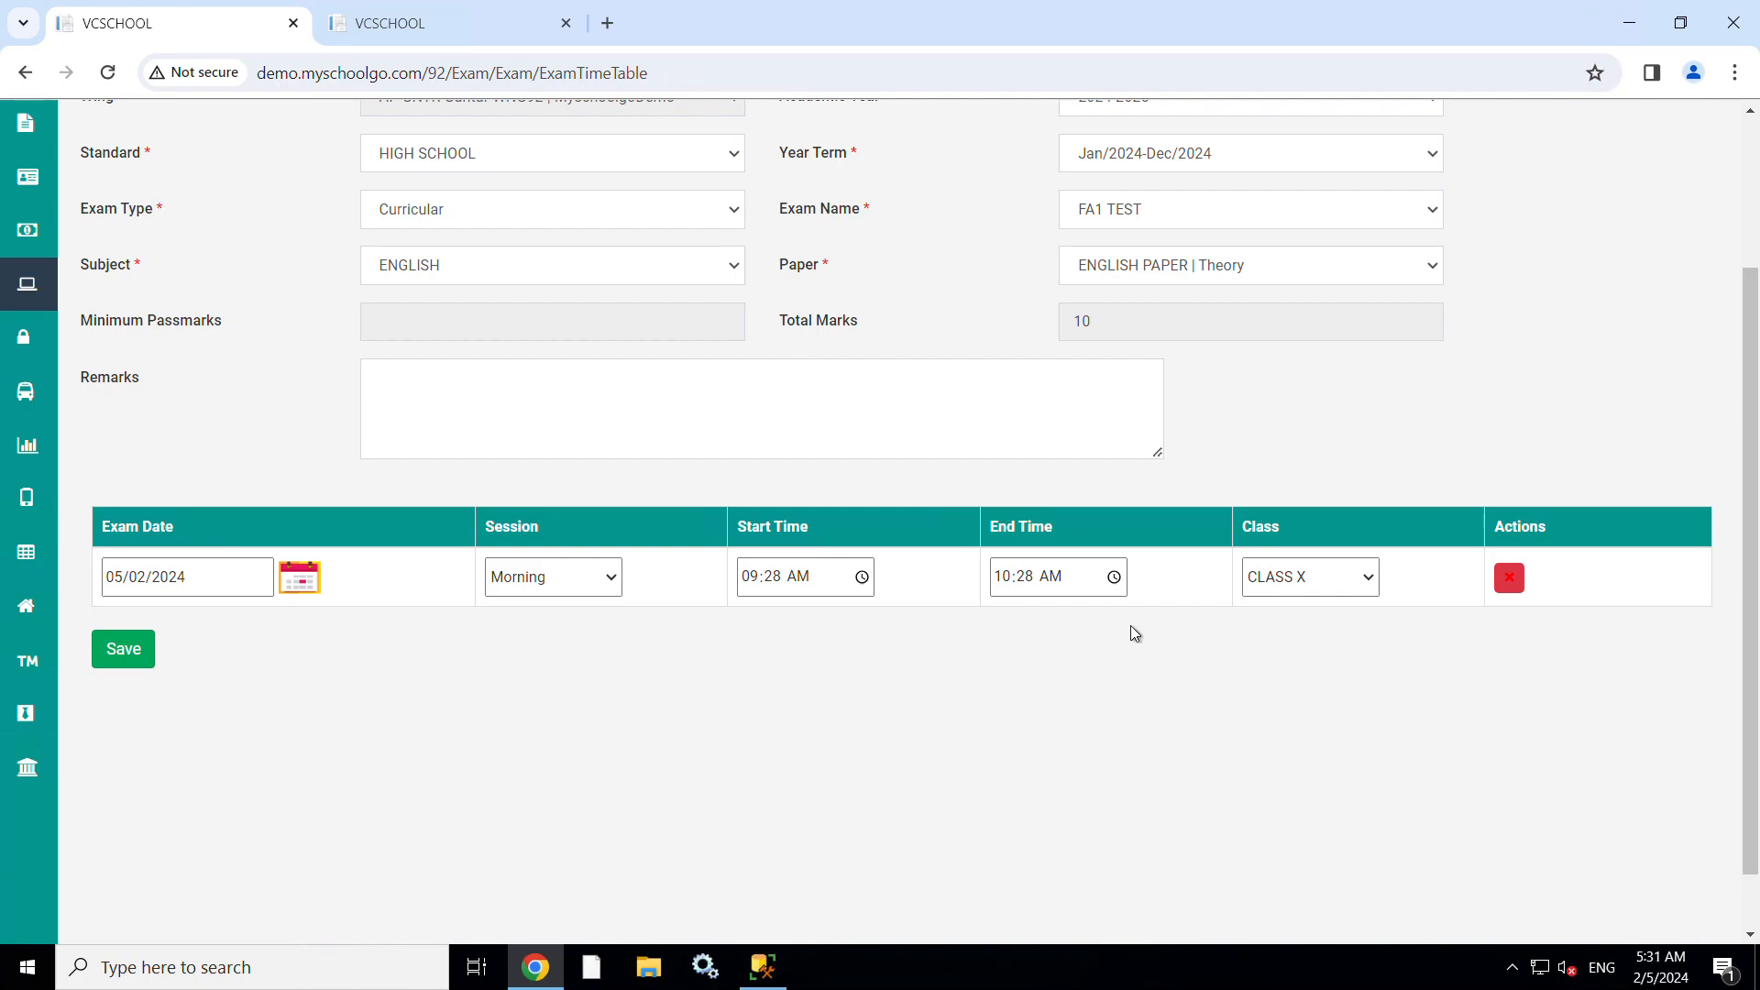
click(144, 658)
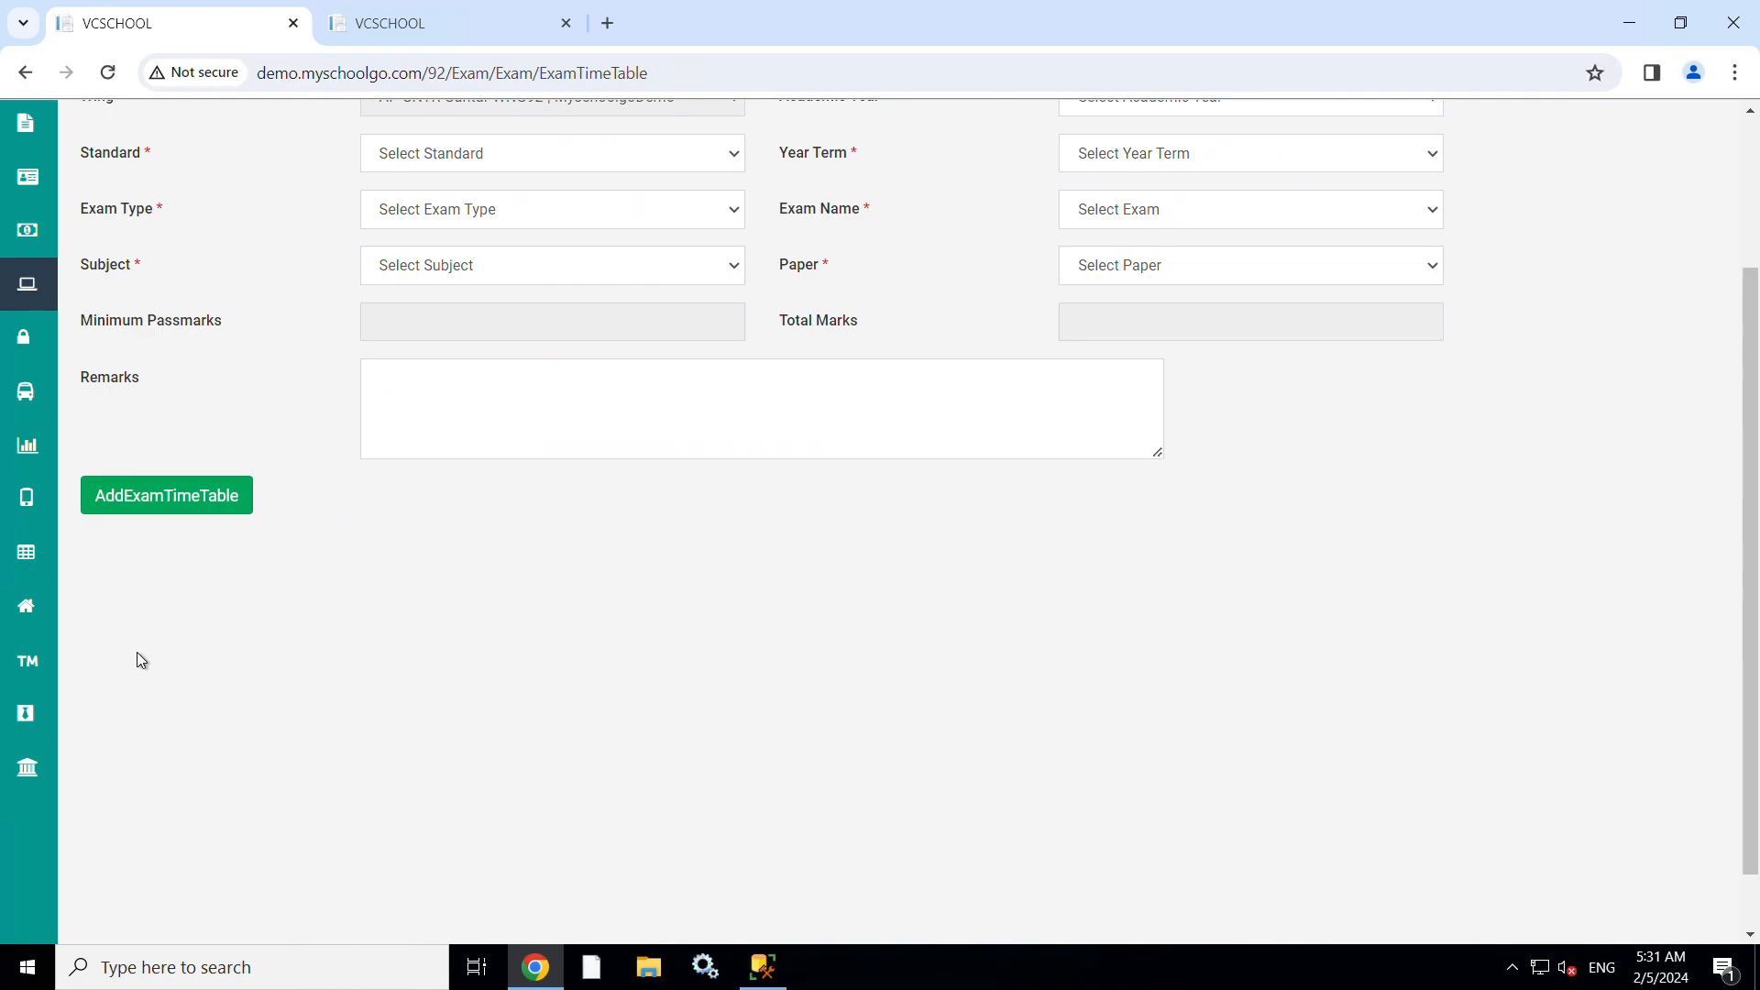
Step: Start a new exam timetable with academic year 2024-2025, standard HIGH SCHOOL and year term Jan/2024-Dec/2024
scroll(140, 660, up, 3)
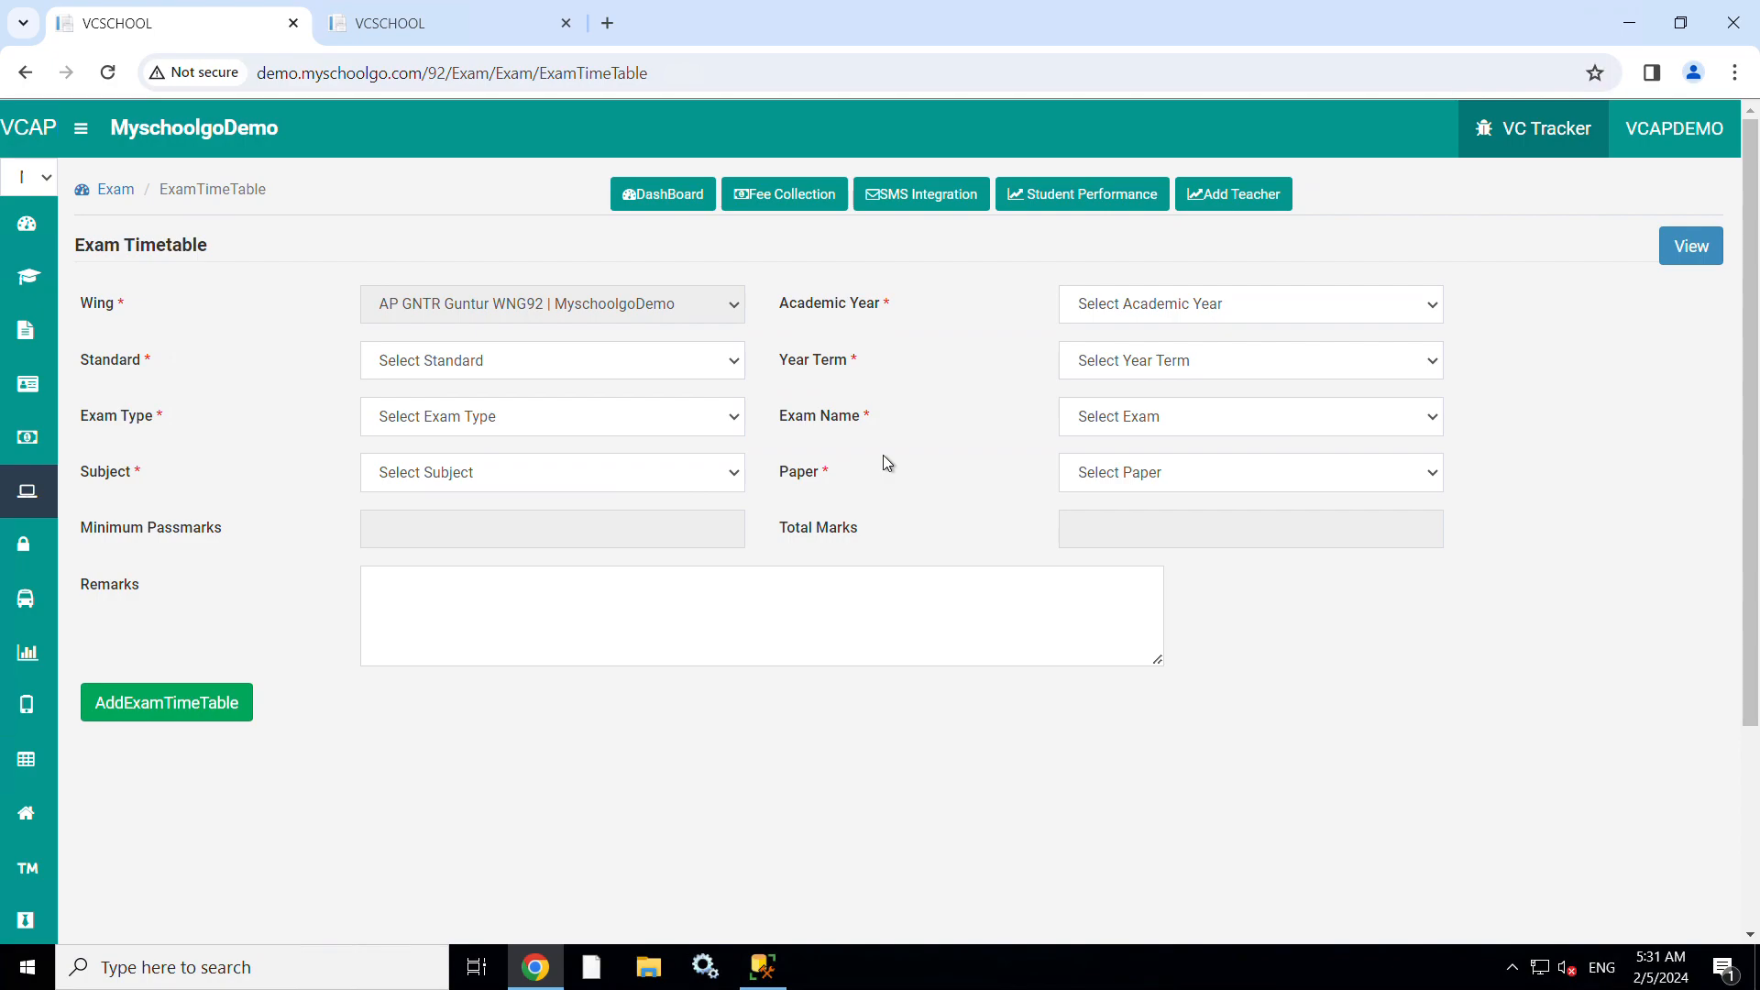
click(1133, 310)
click(1112, 371)
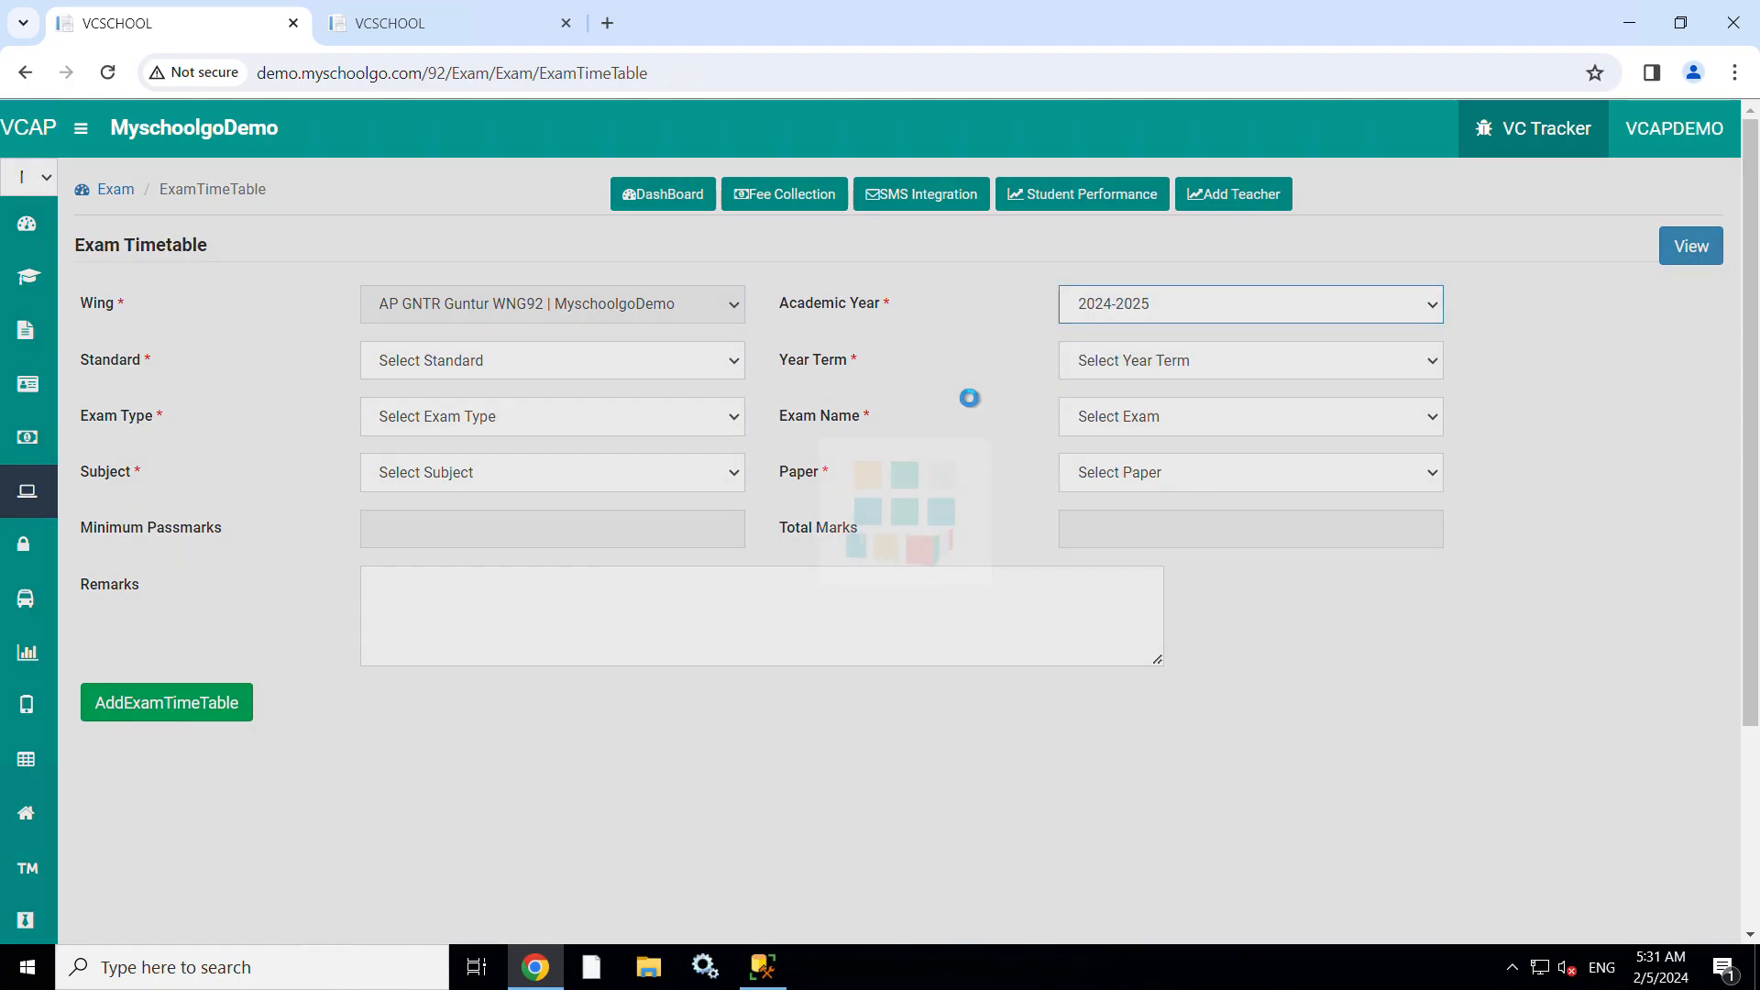
click(518, 369)
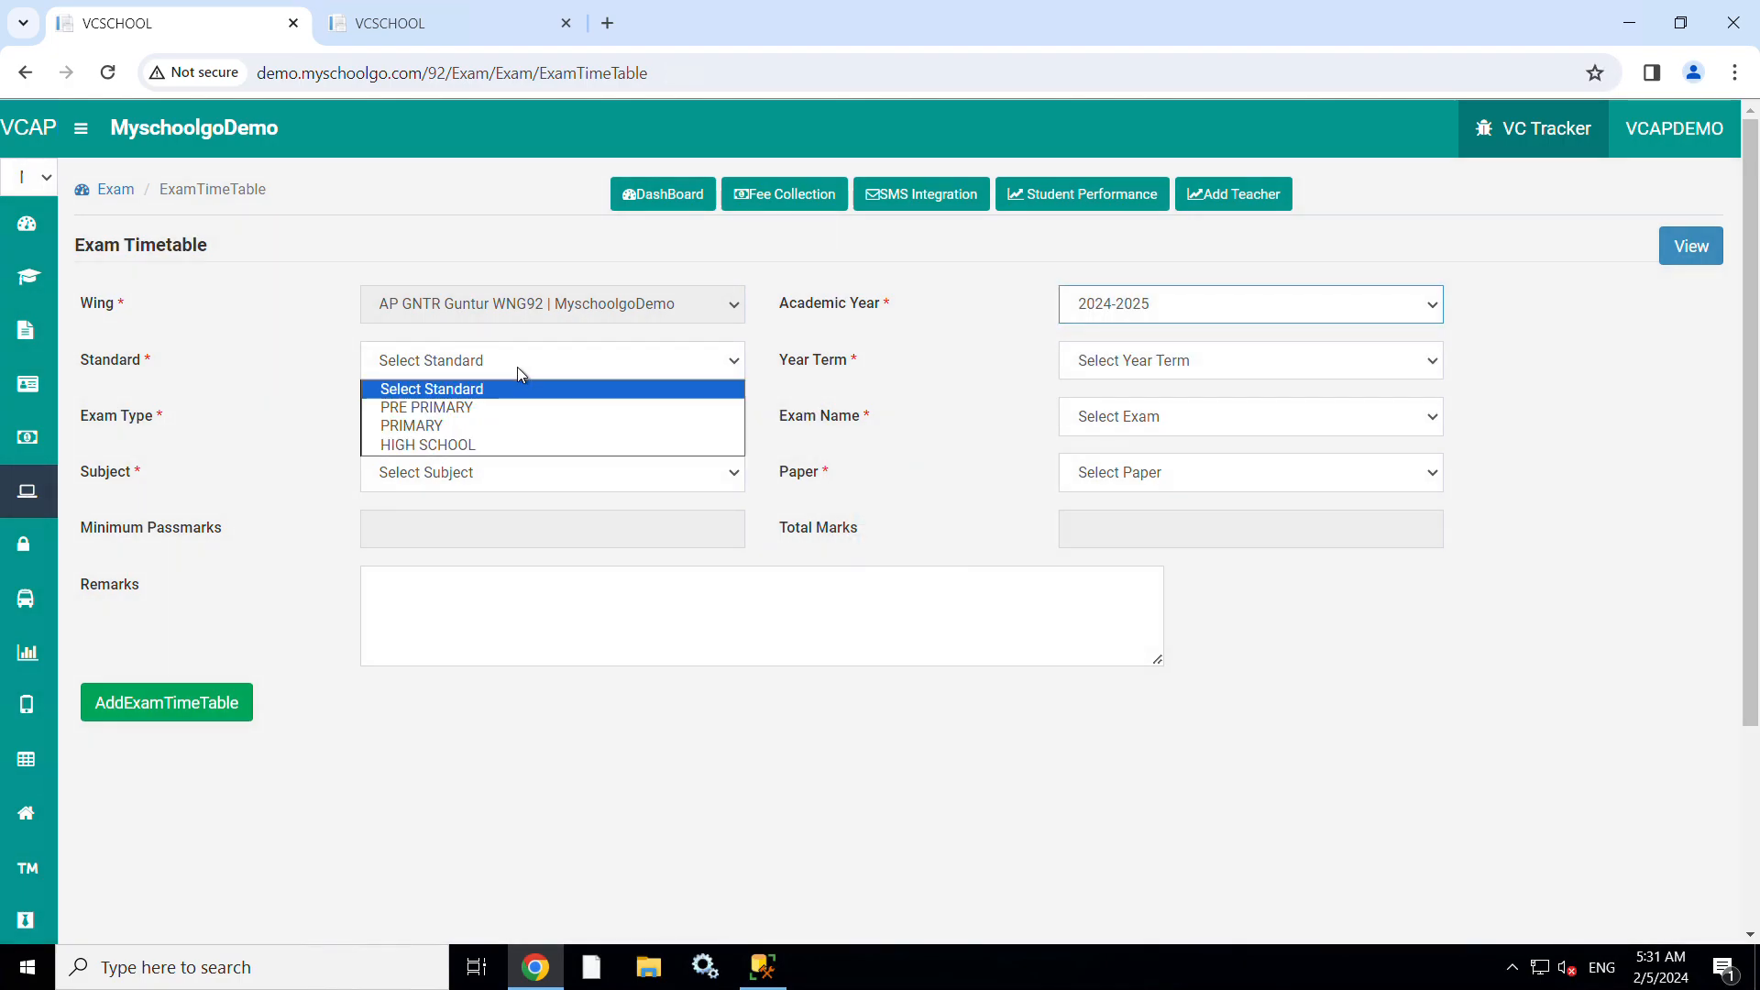
click(488, 447)
click(1125, 360)
click(1144, 409)
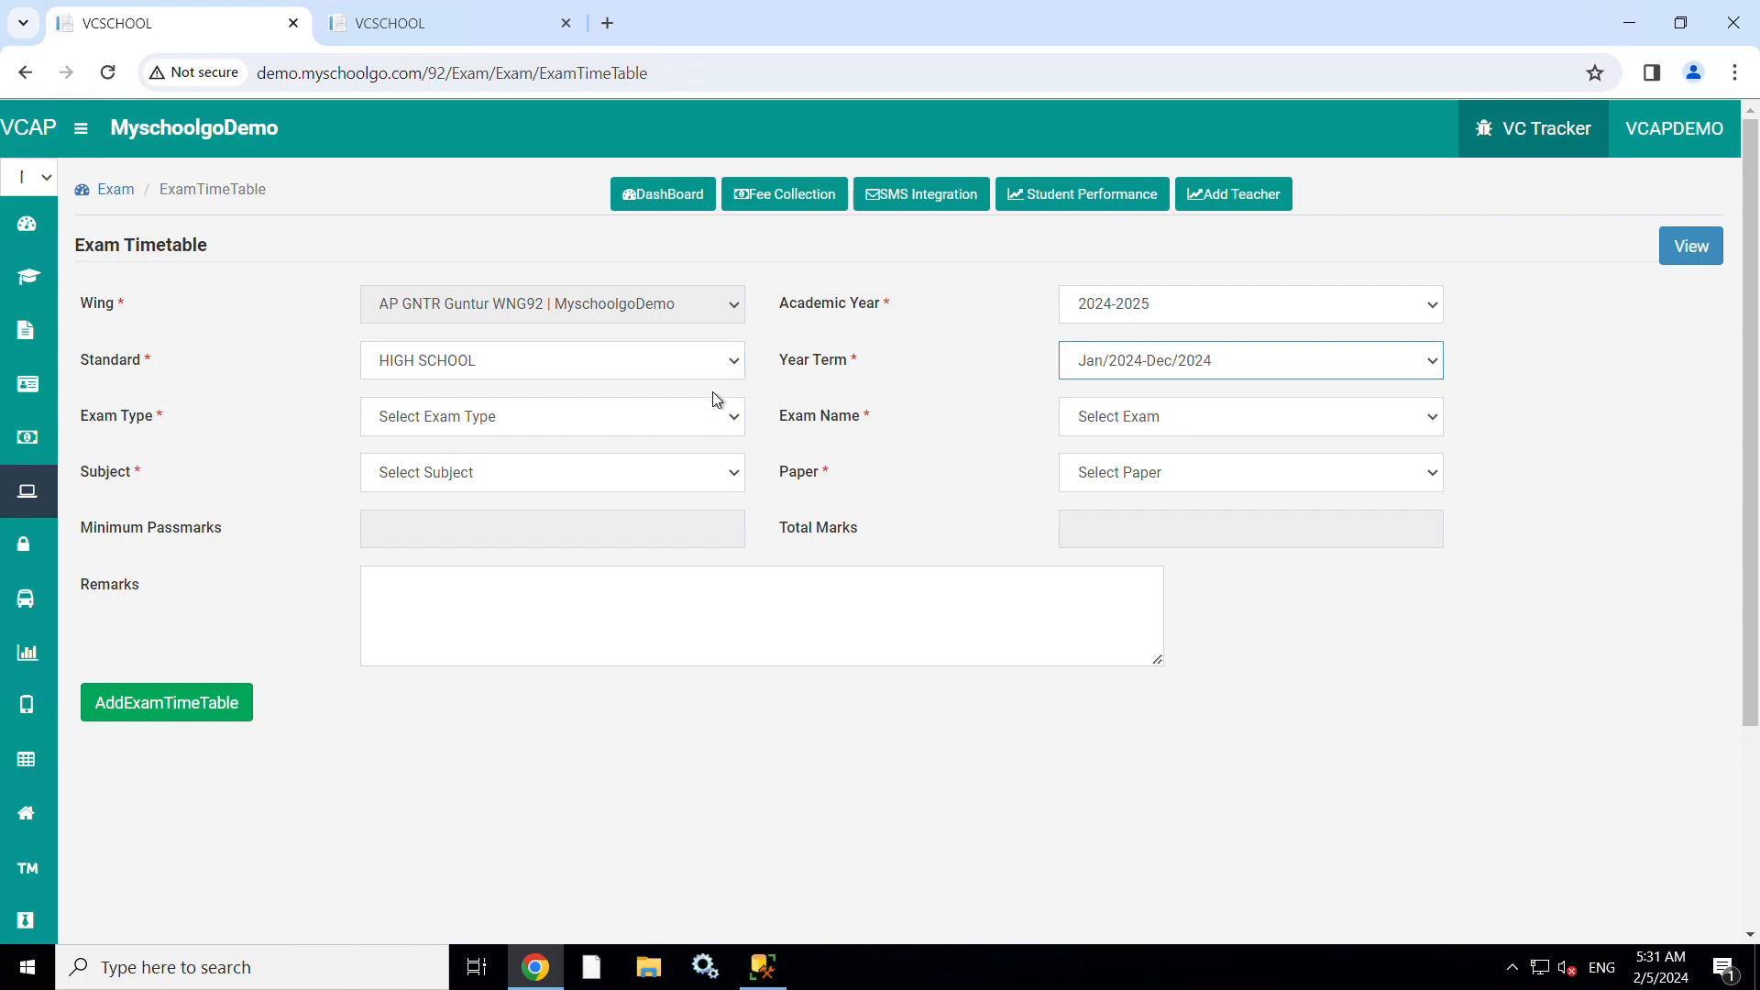
Step: Set the exam type to Curricular and the exam name to FA1 TEST
click(555, 421)
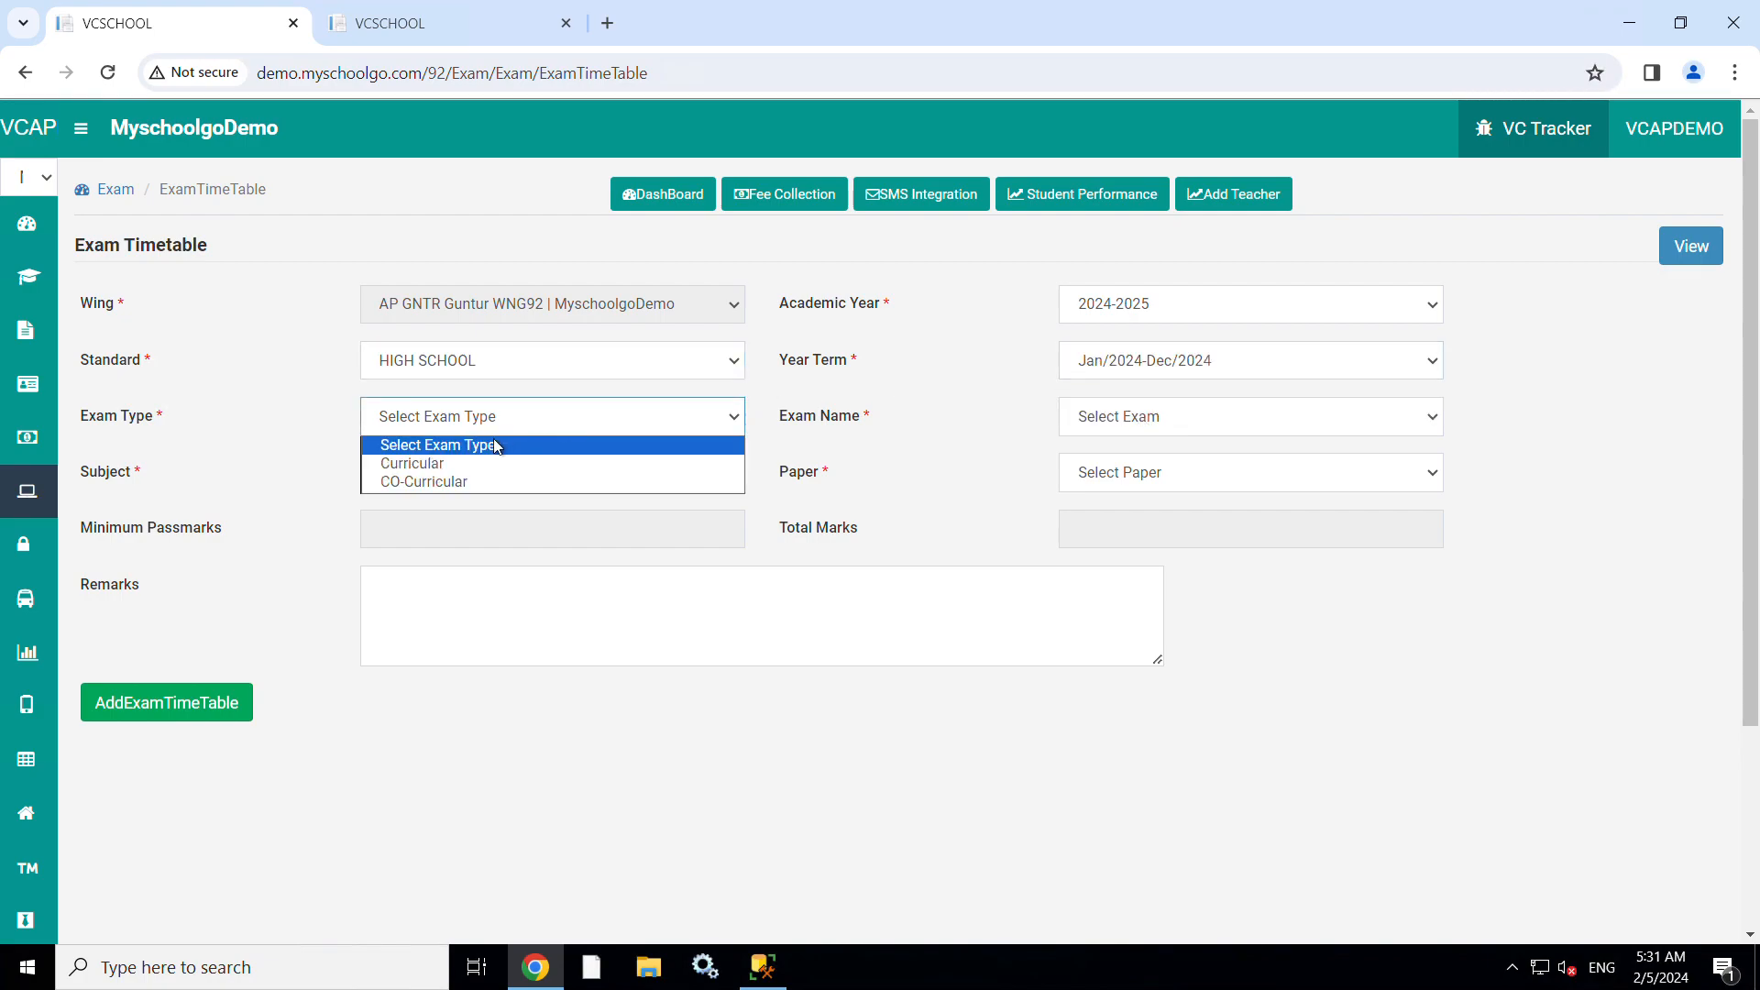
click(443, 464)
click(1128, 417)
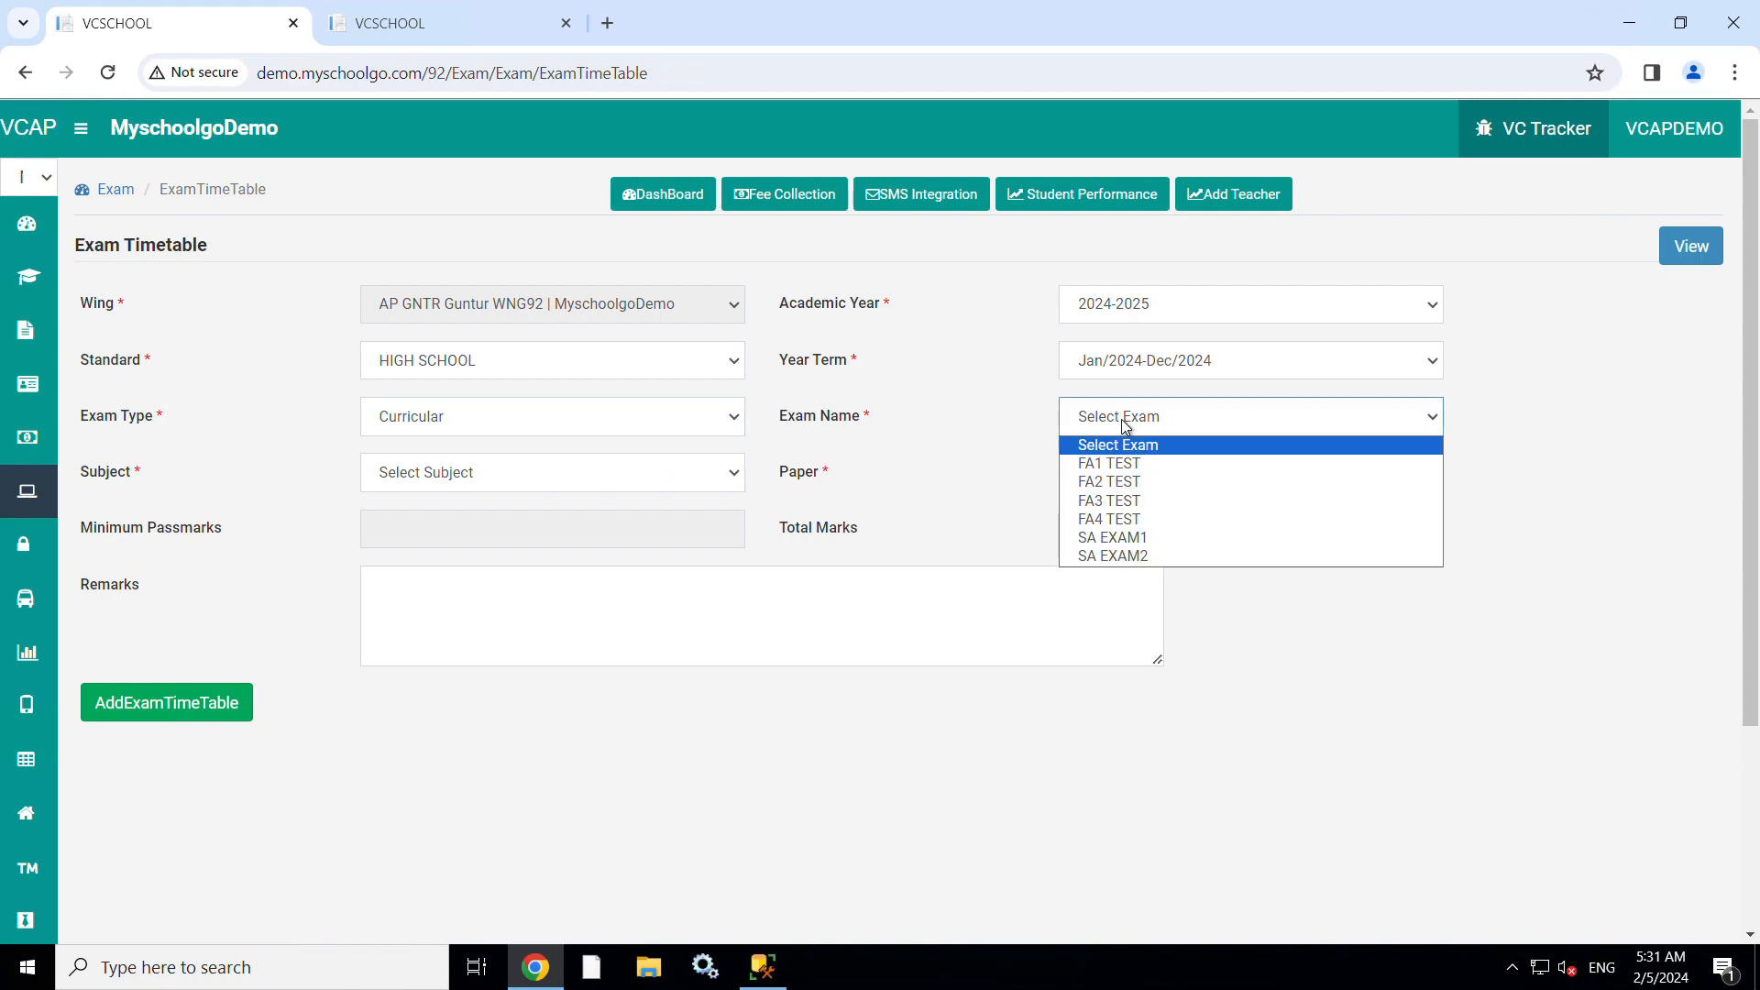
click(1146, 475)
Step: Choose the subject MATHS with MATHS PAPER | Theory and add an exam timetable row for it
click(654, 482)
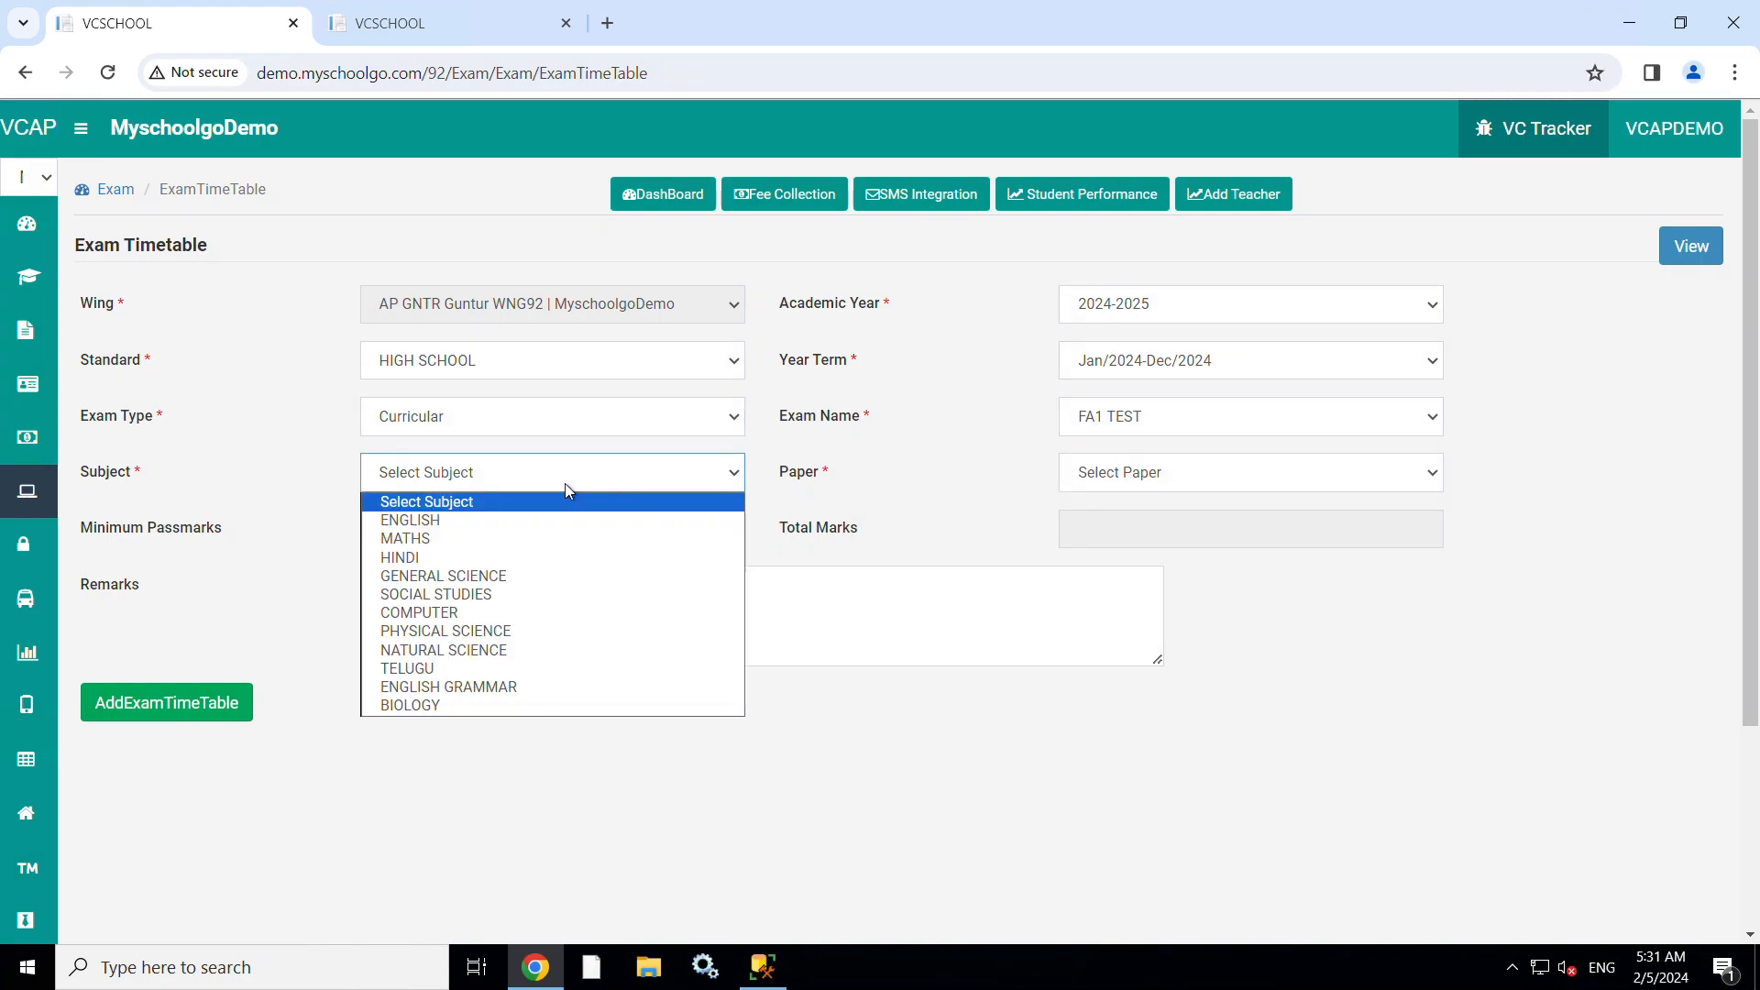
click(460, 540)
click(1089, 487)
click(1115, 526)
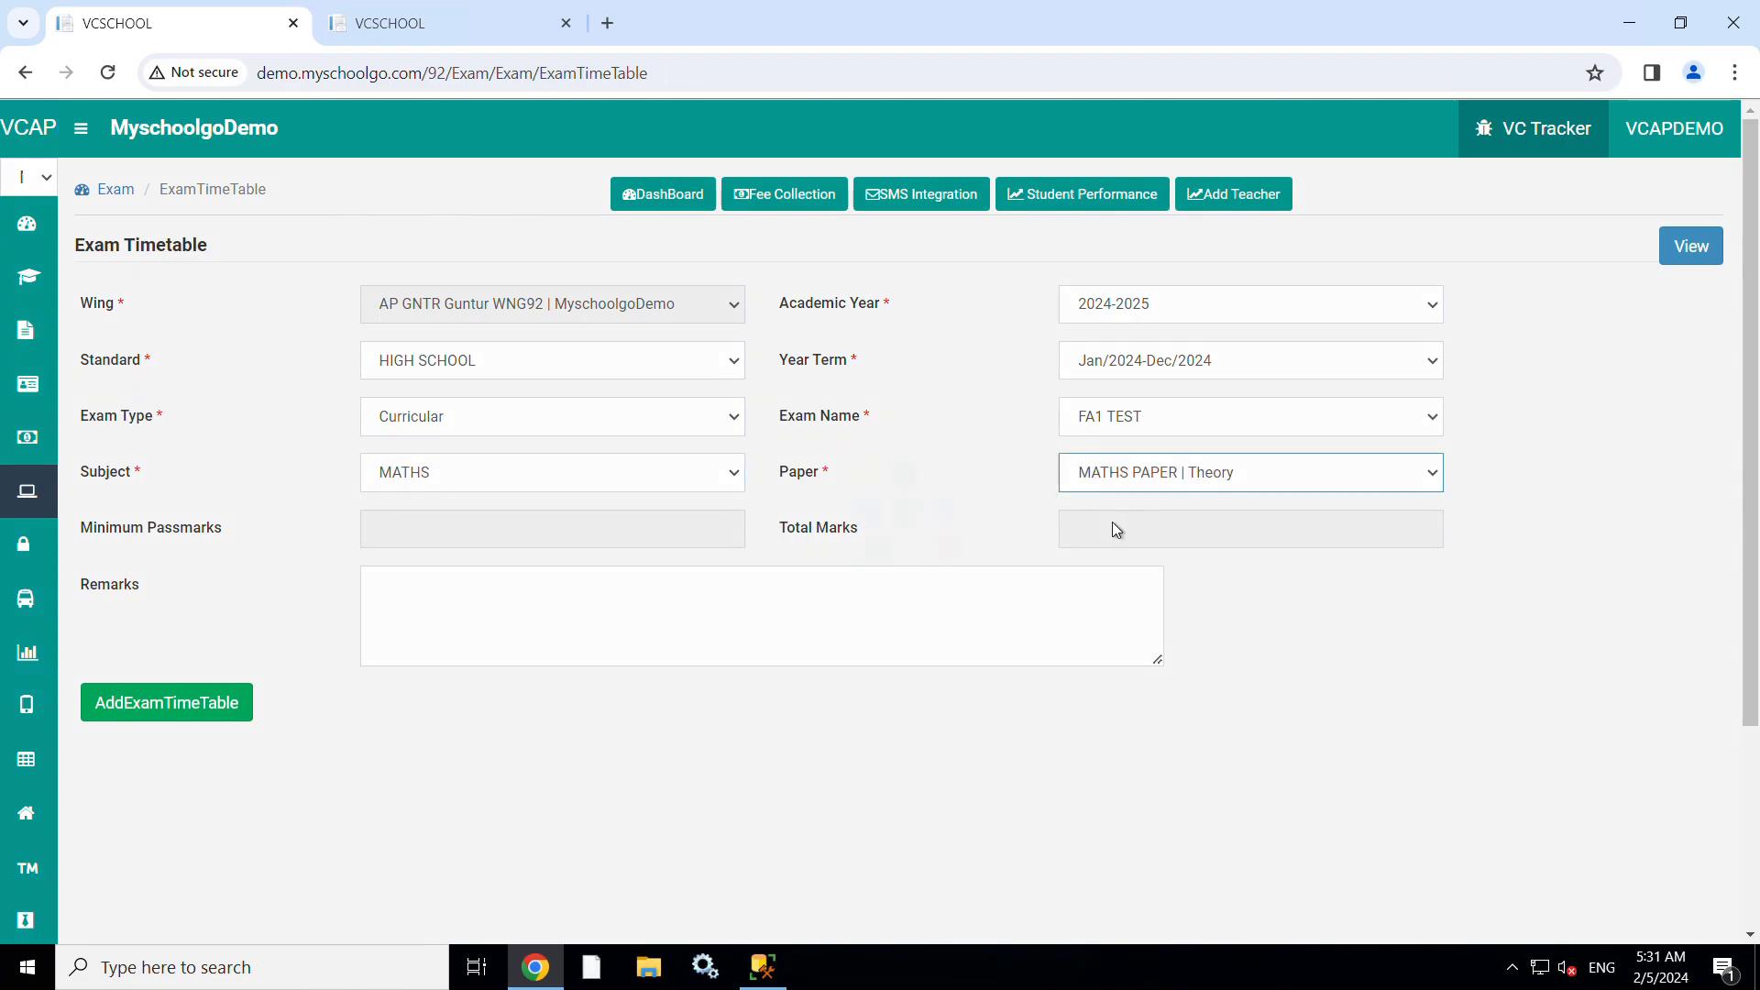
click(216, 704)
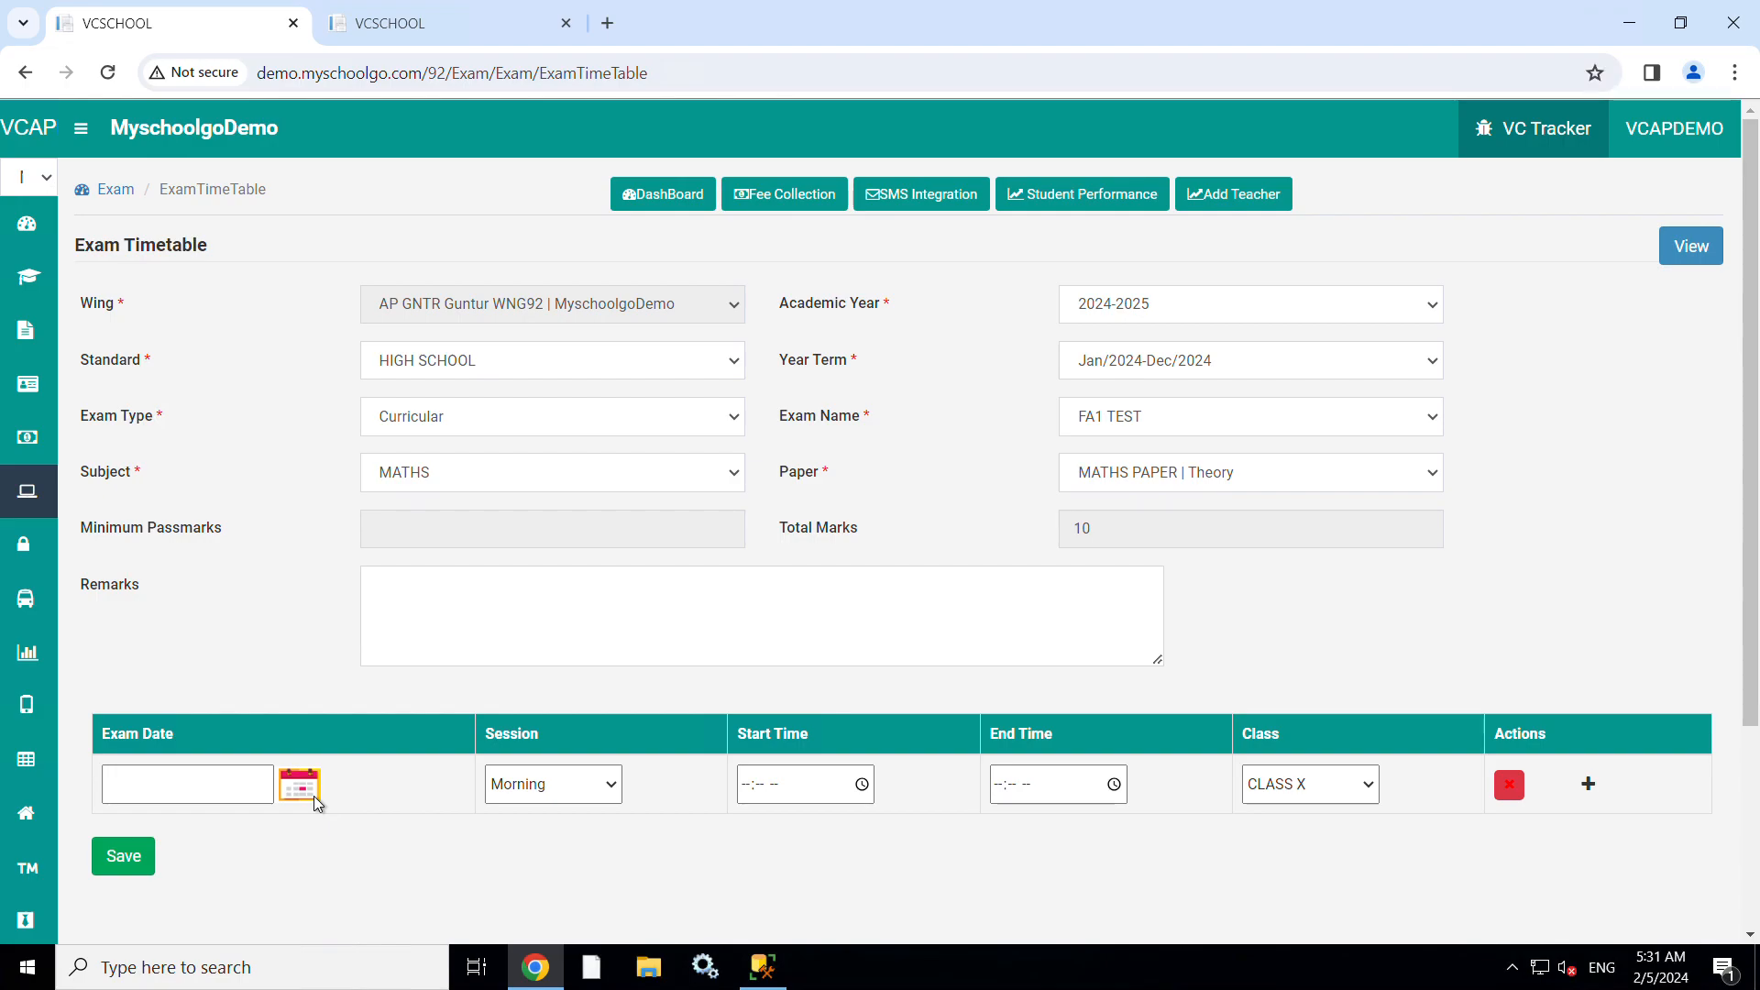
Step: Set the maths exam row's date to 06/02/2024 and its session to Morning
click(188, 785)
click(210, 649)
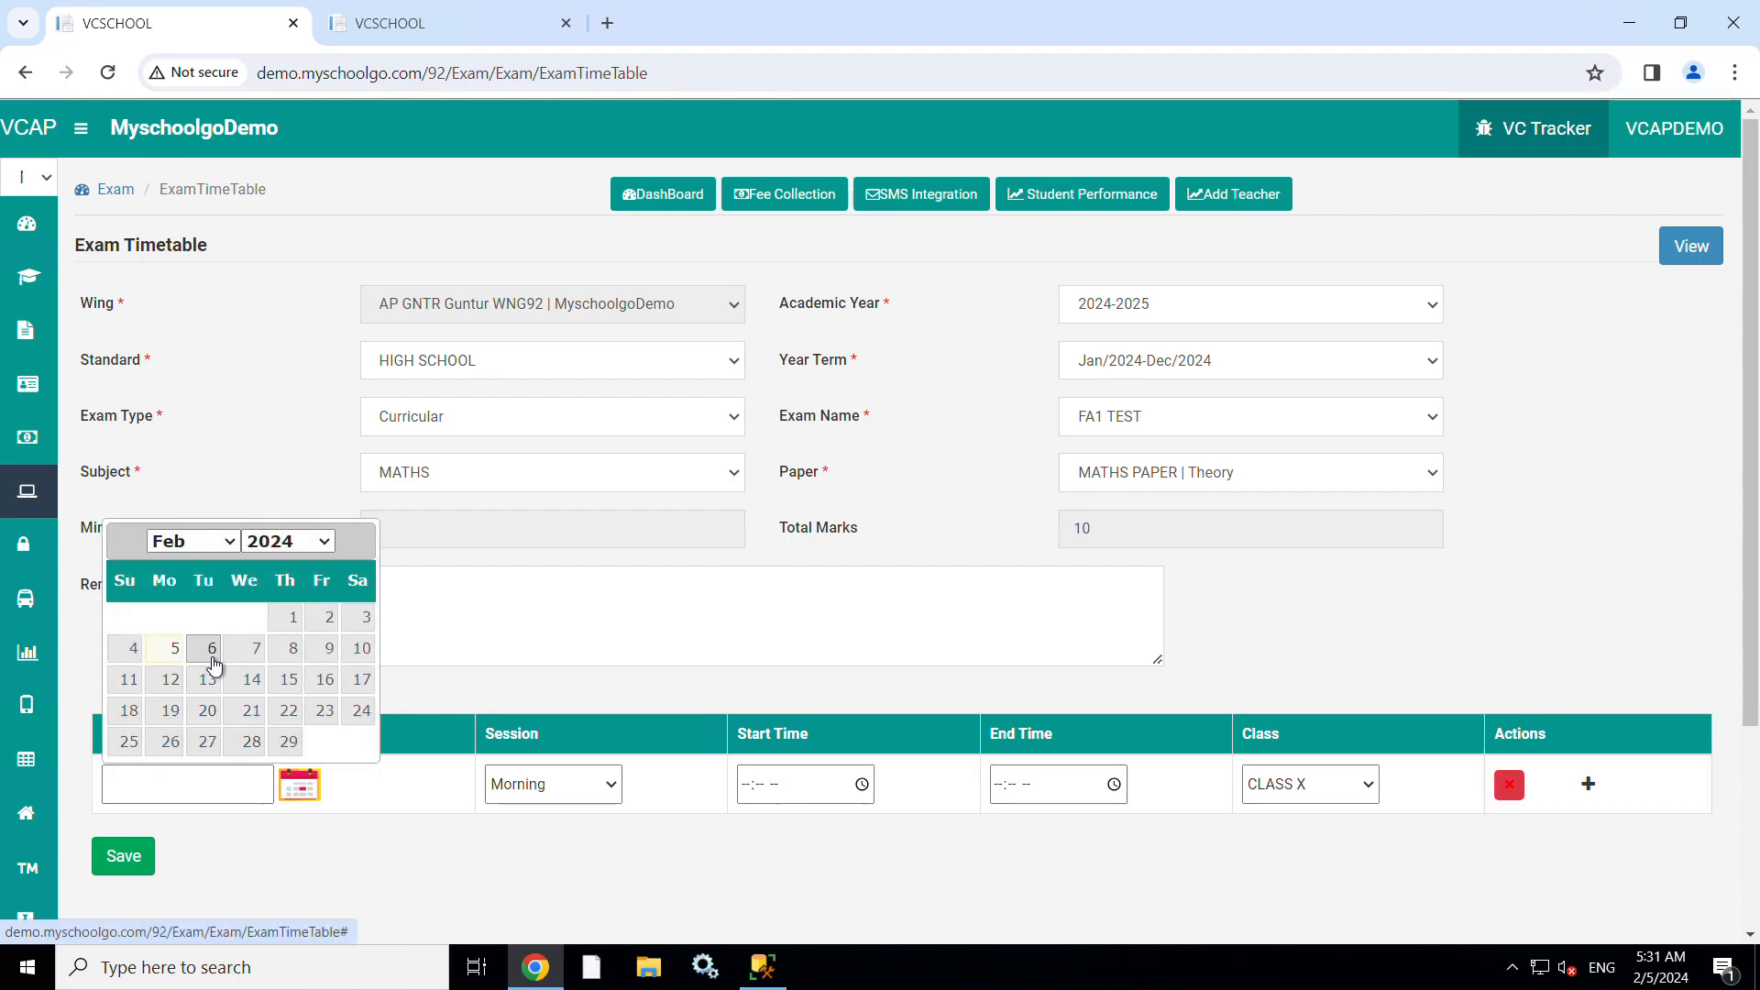
click(518, 796)
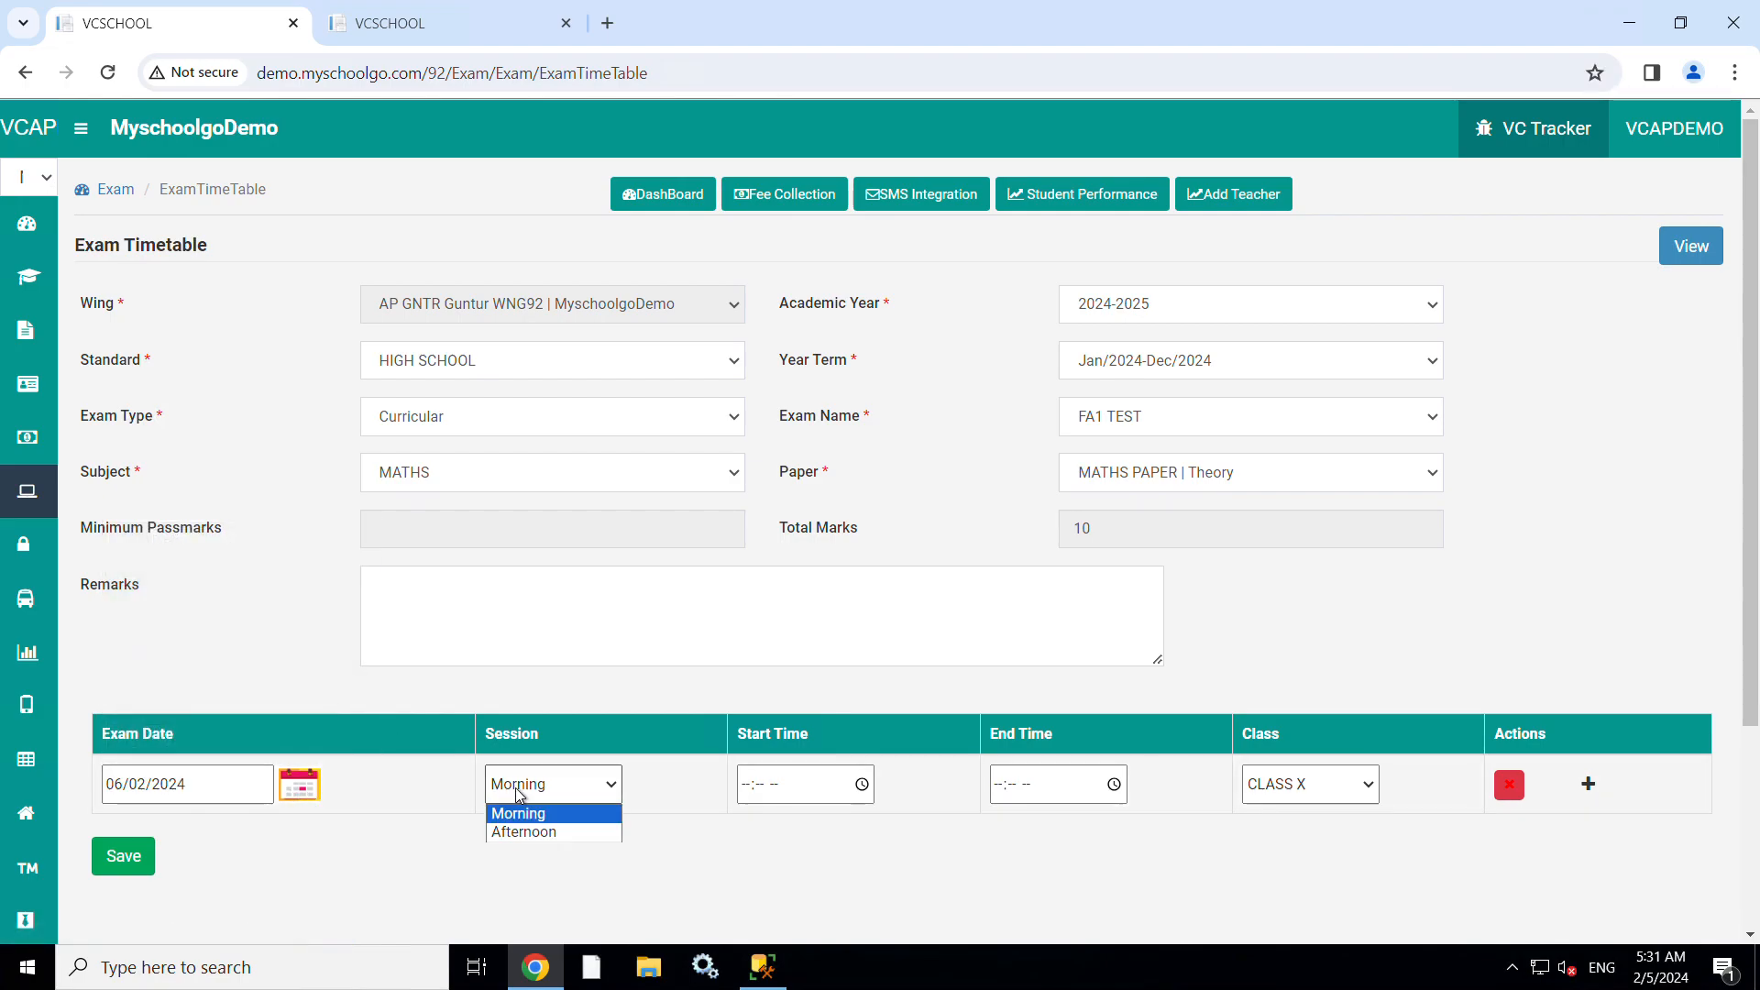
click(563, 833)
click(551, 798)
click(552, 815)
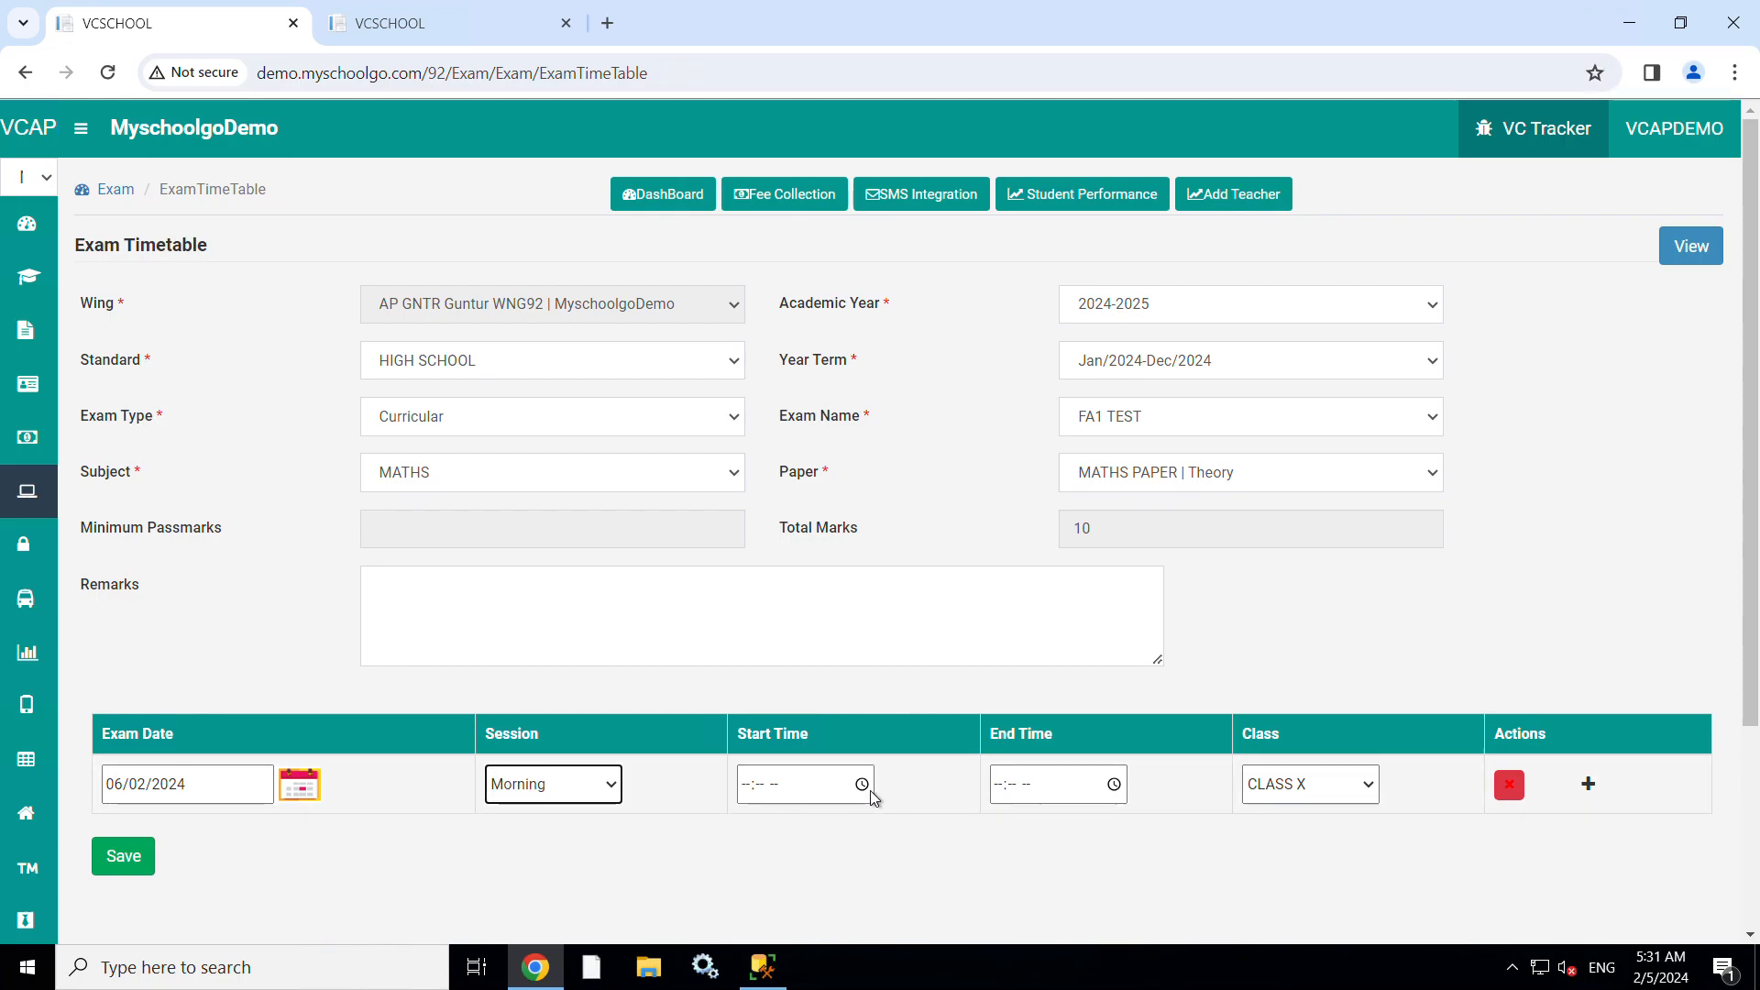
Step: Set the maths exam row's start time to 09:31 AM and its end time to 10:31 AM
click(861, 785)
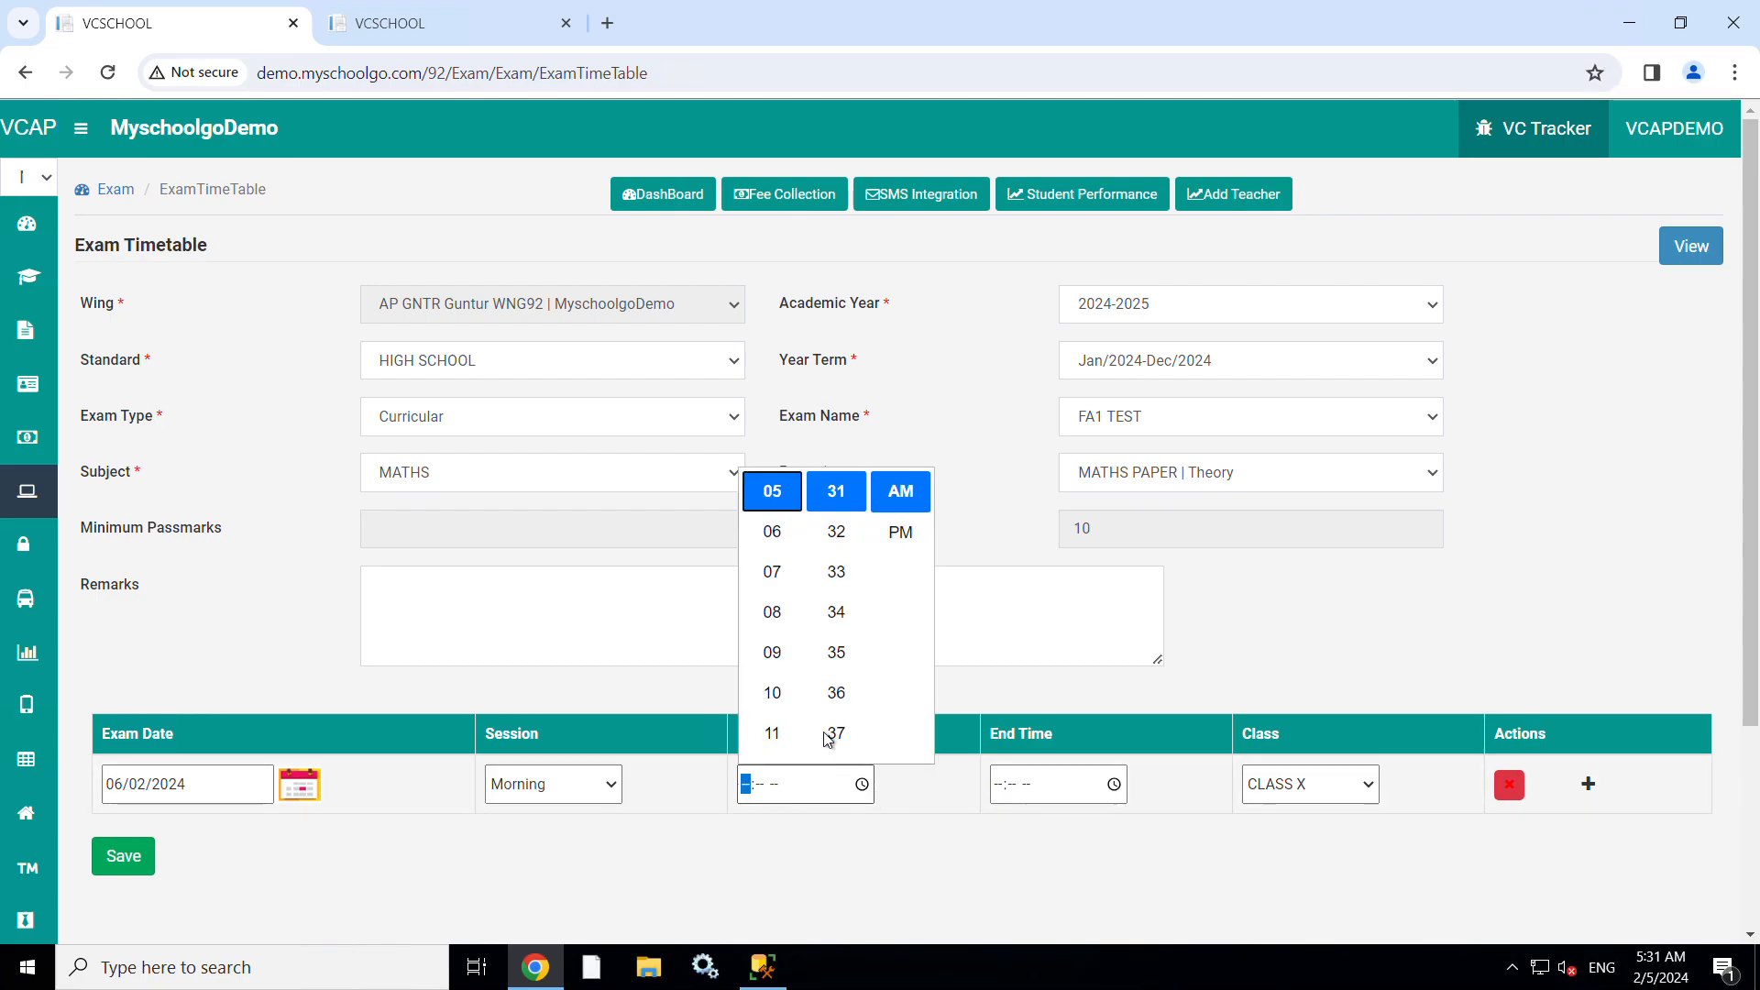
click(778, 653)
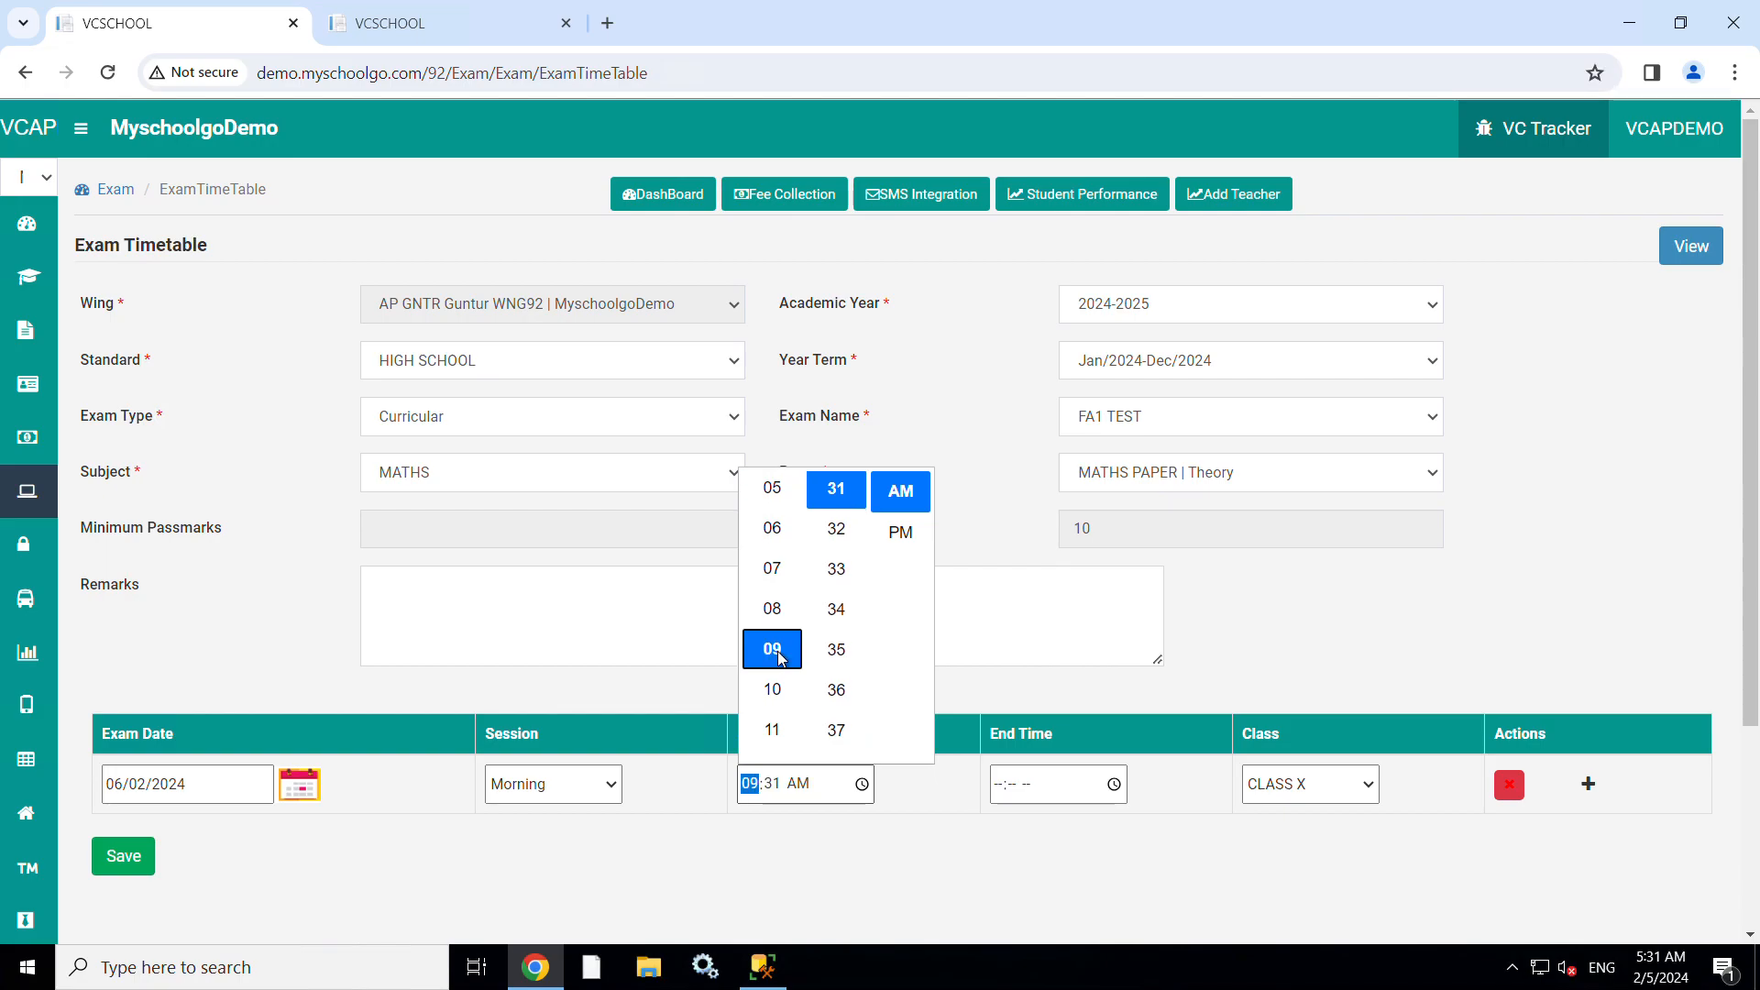
click(1114, 785)
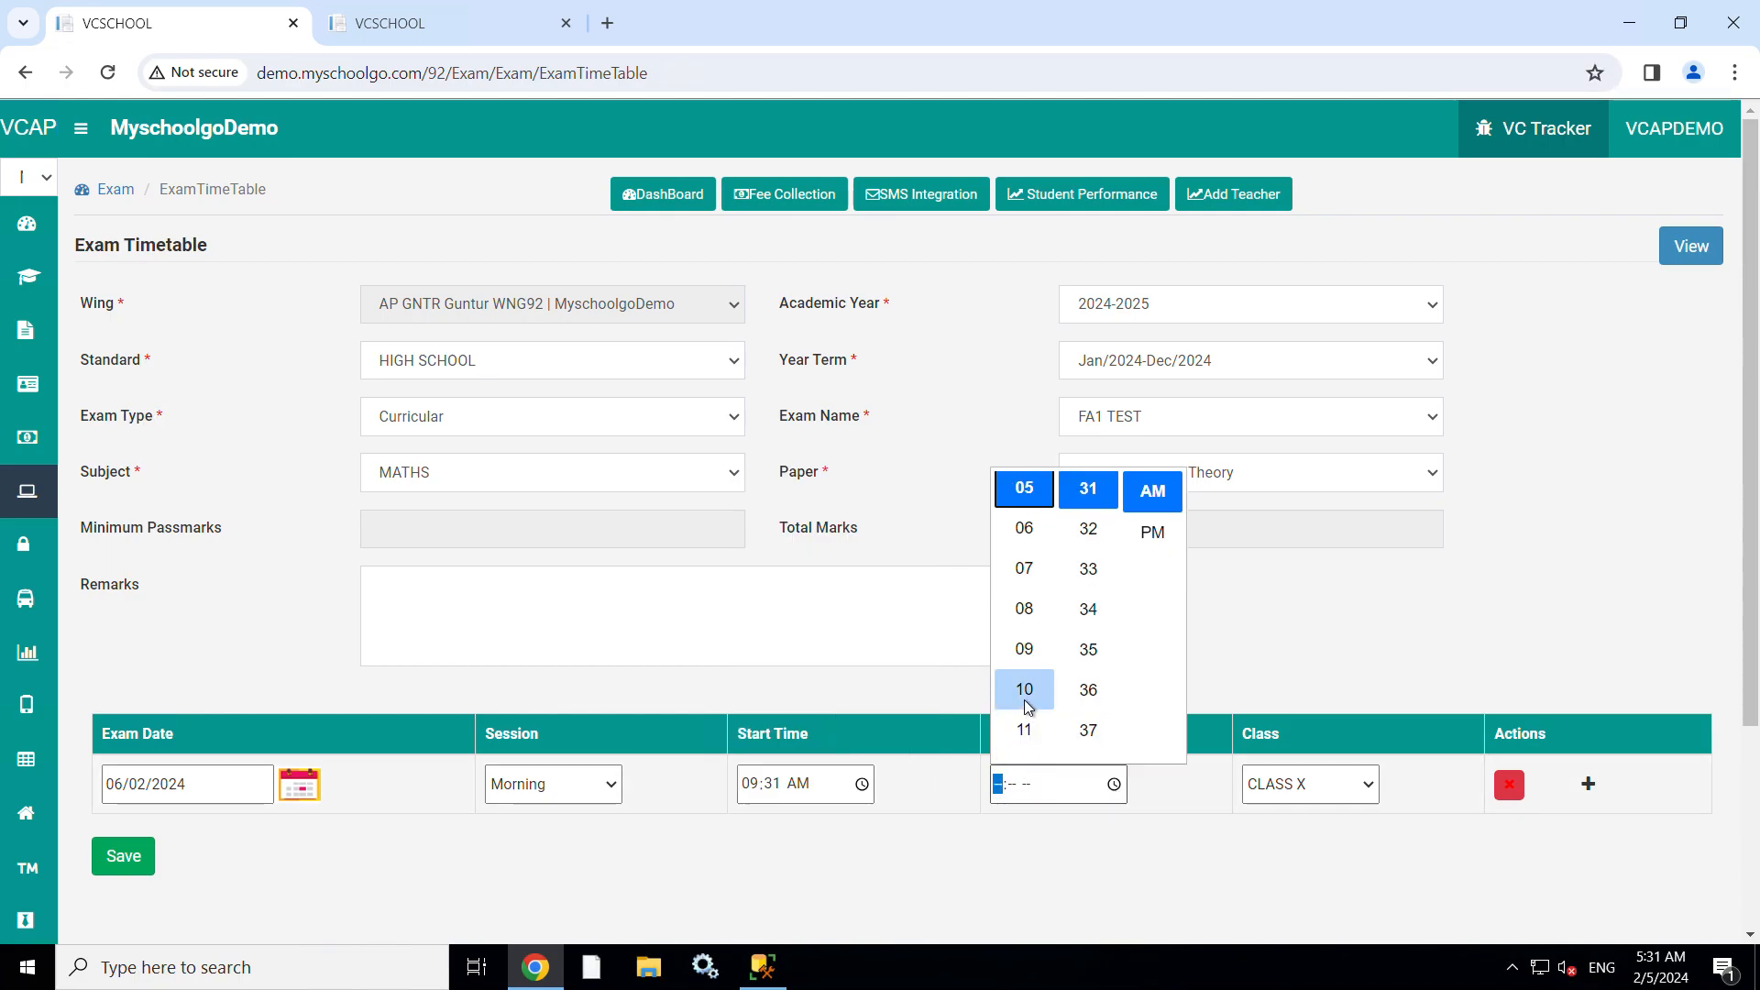
click(1025, 694)
click(1225, 872)
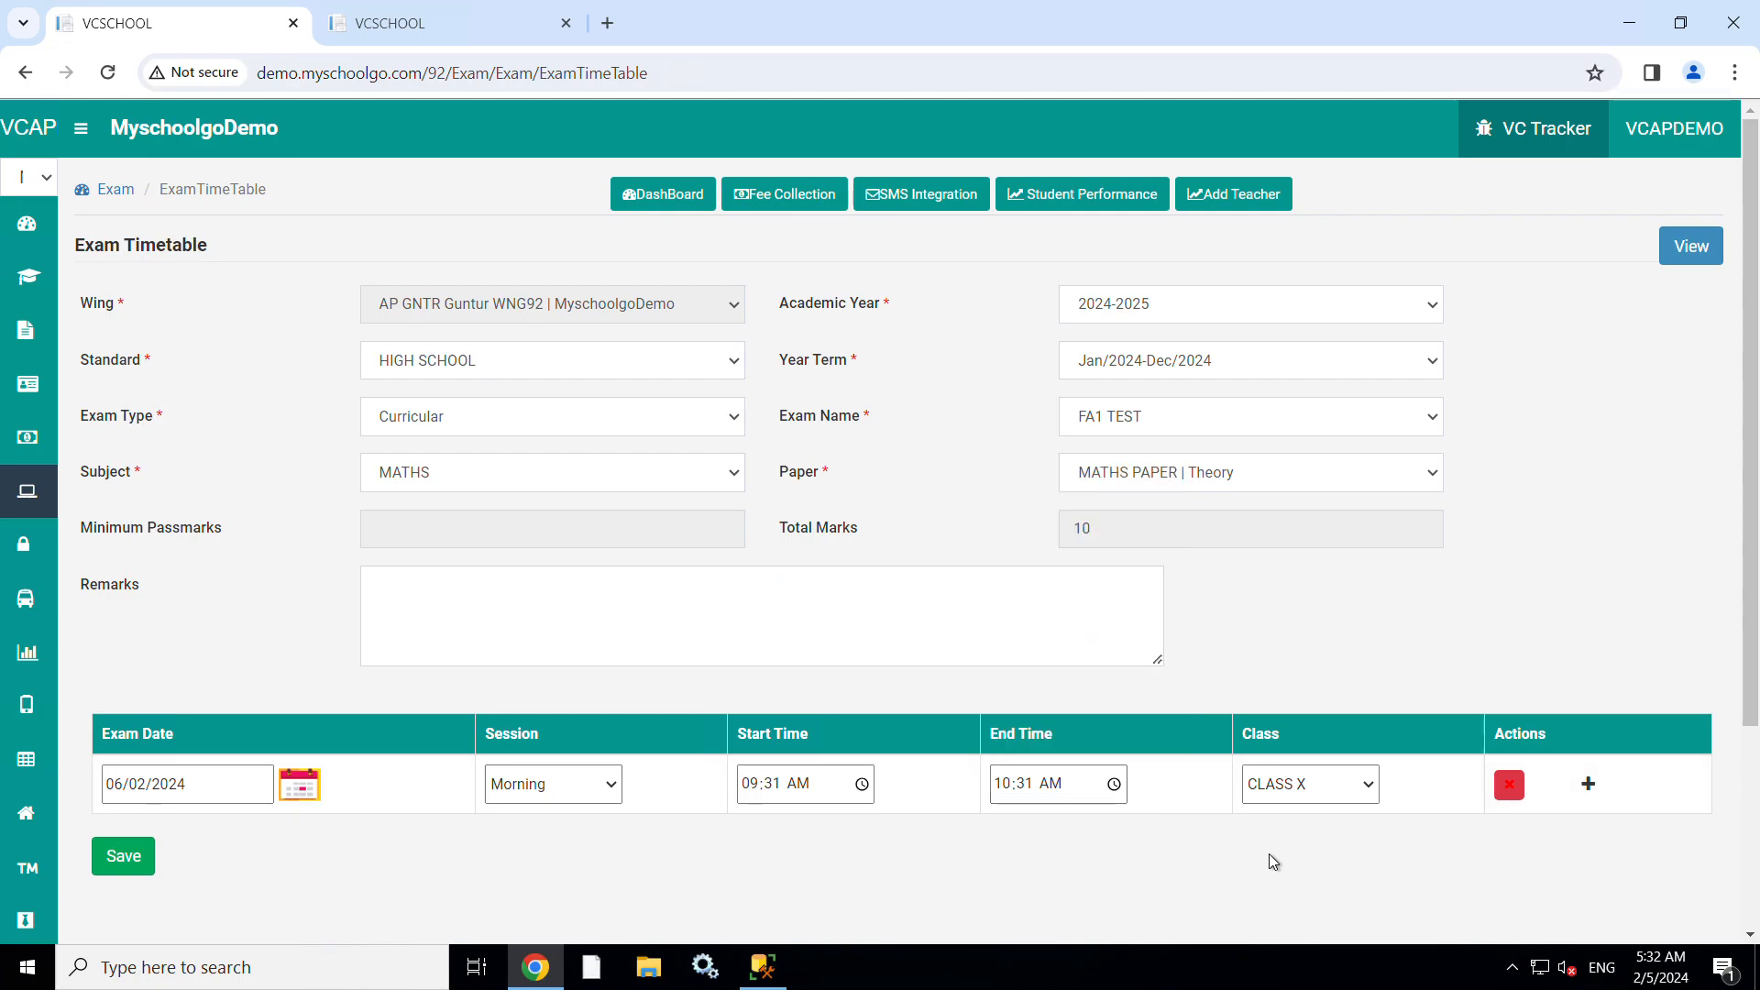
Step: Choose CLASS X for the maths exam row and save the timetable
click(1289, 795)
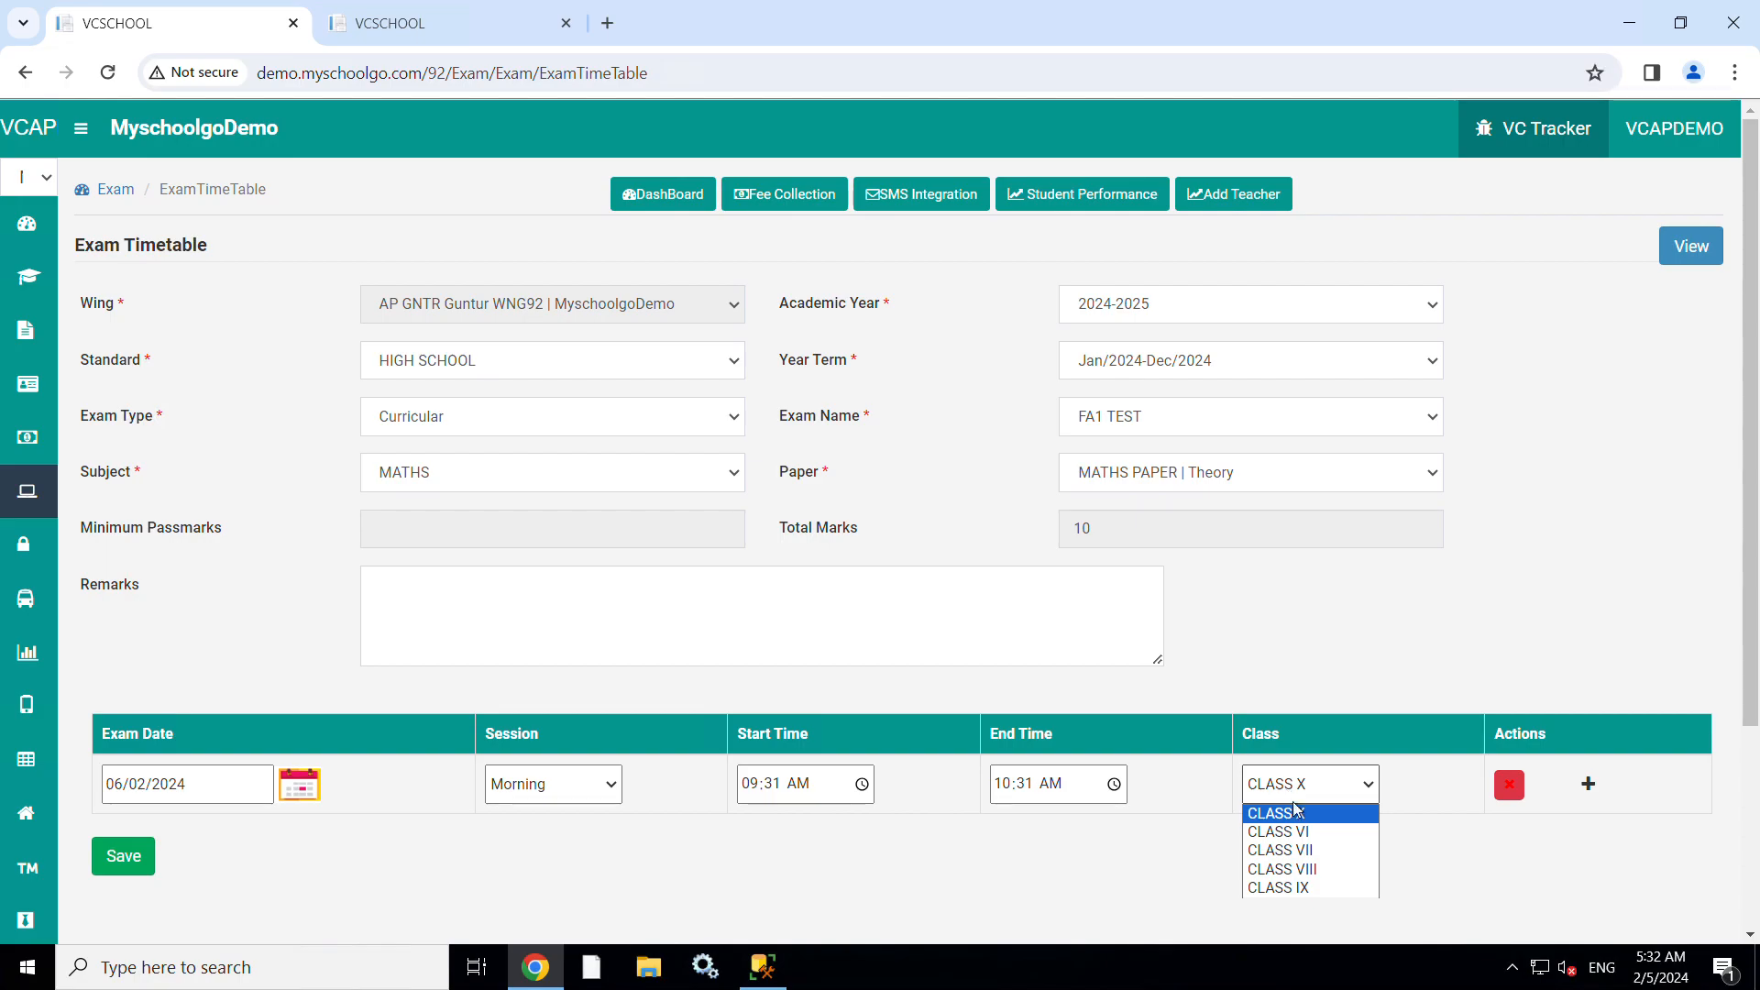
click(1300, 816)
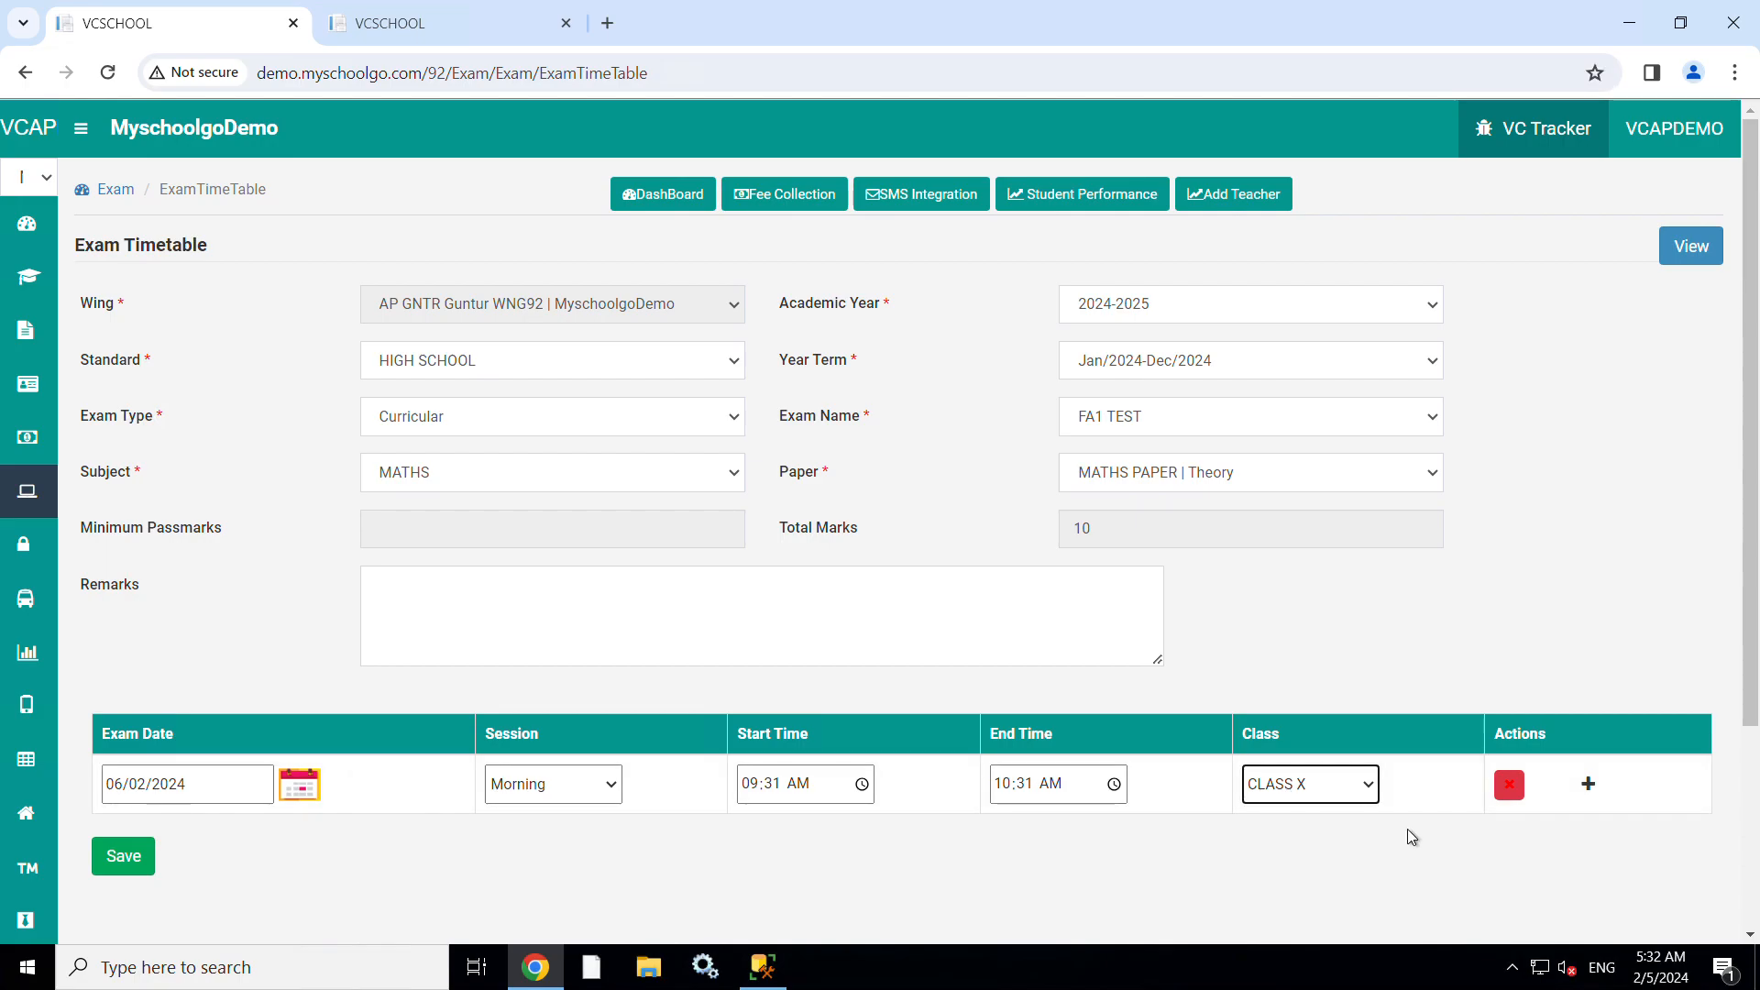
scroll(1410, 836, down, 3)
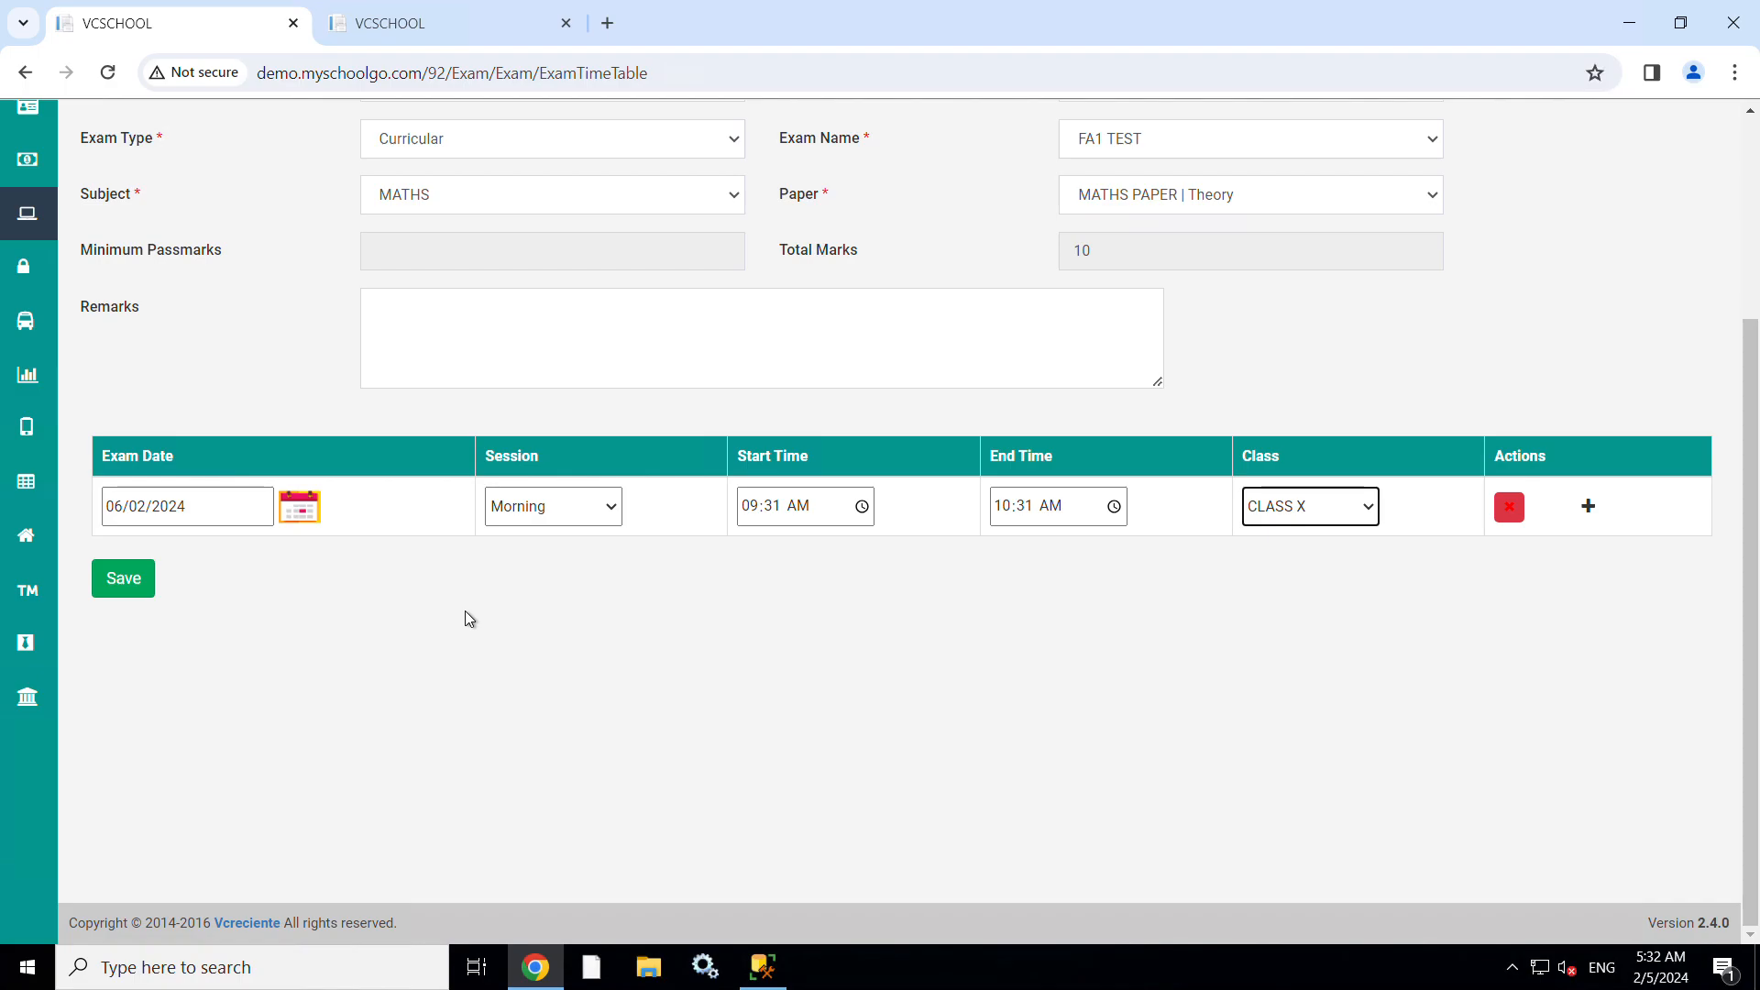
click(142, 587)
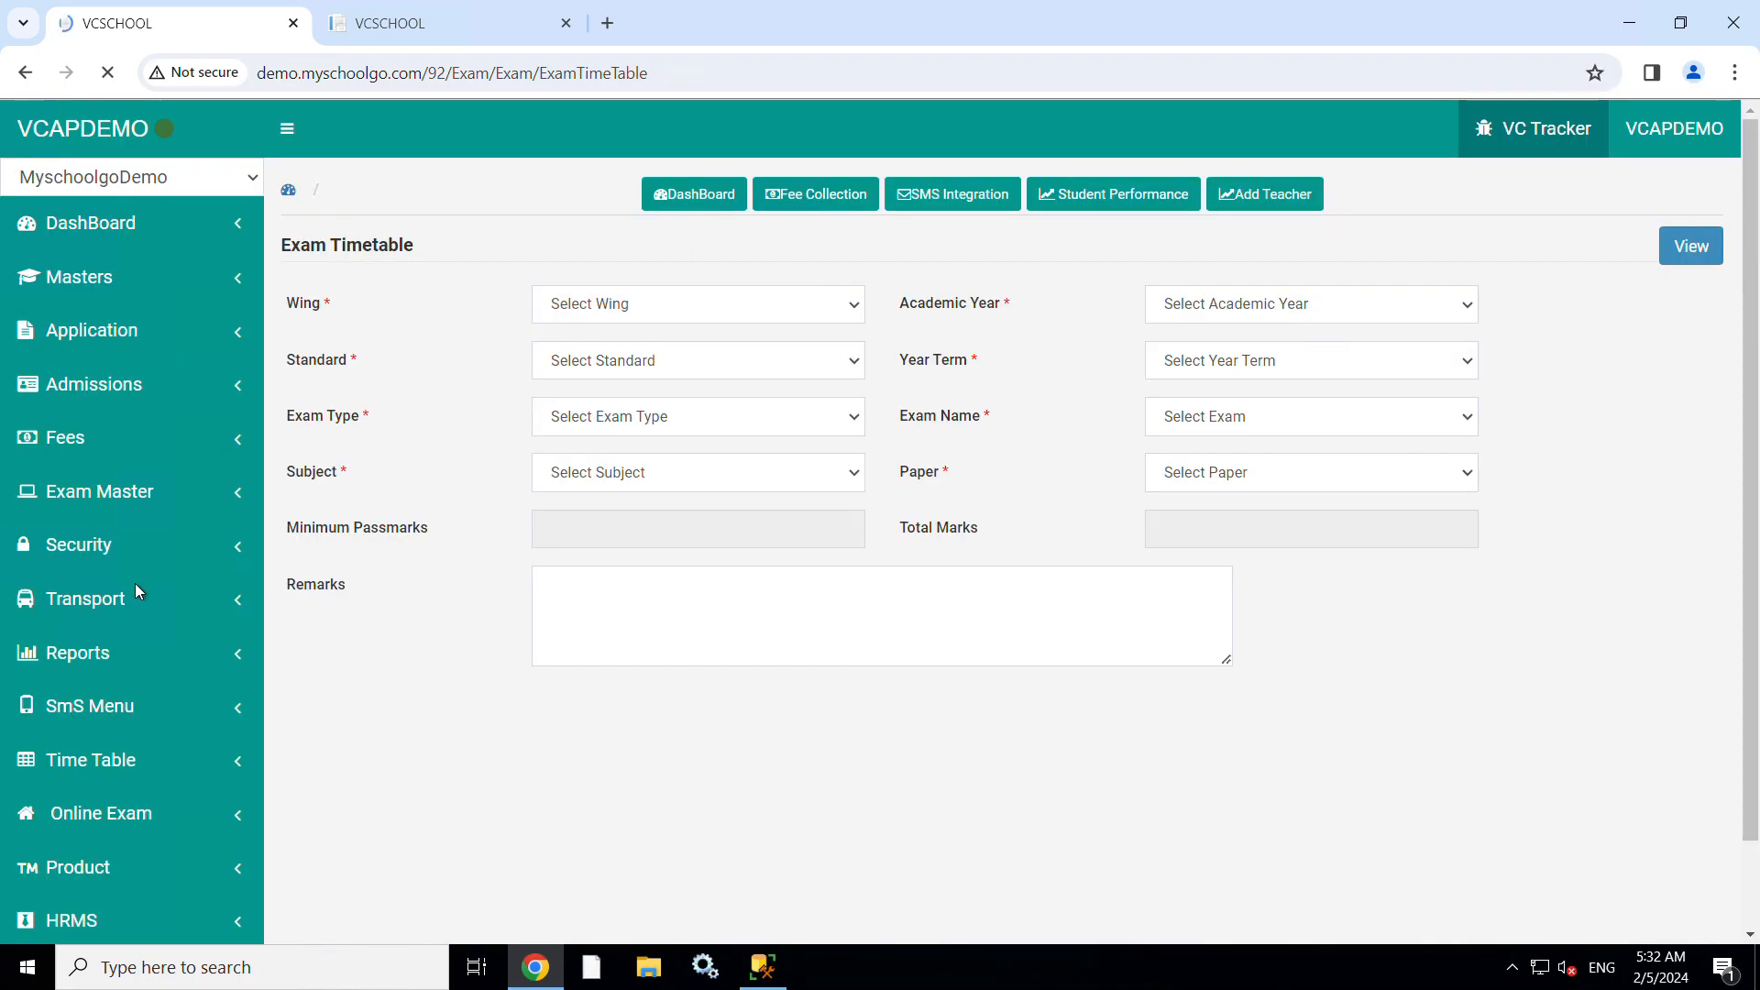
scroll(893, 461, up, 3)
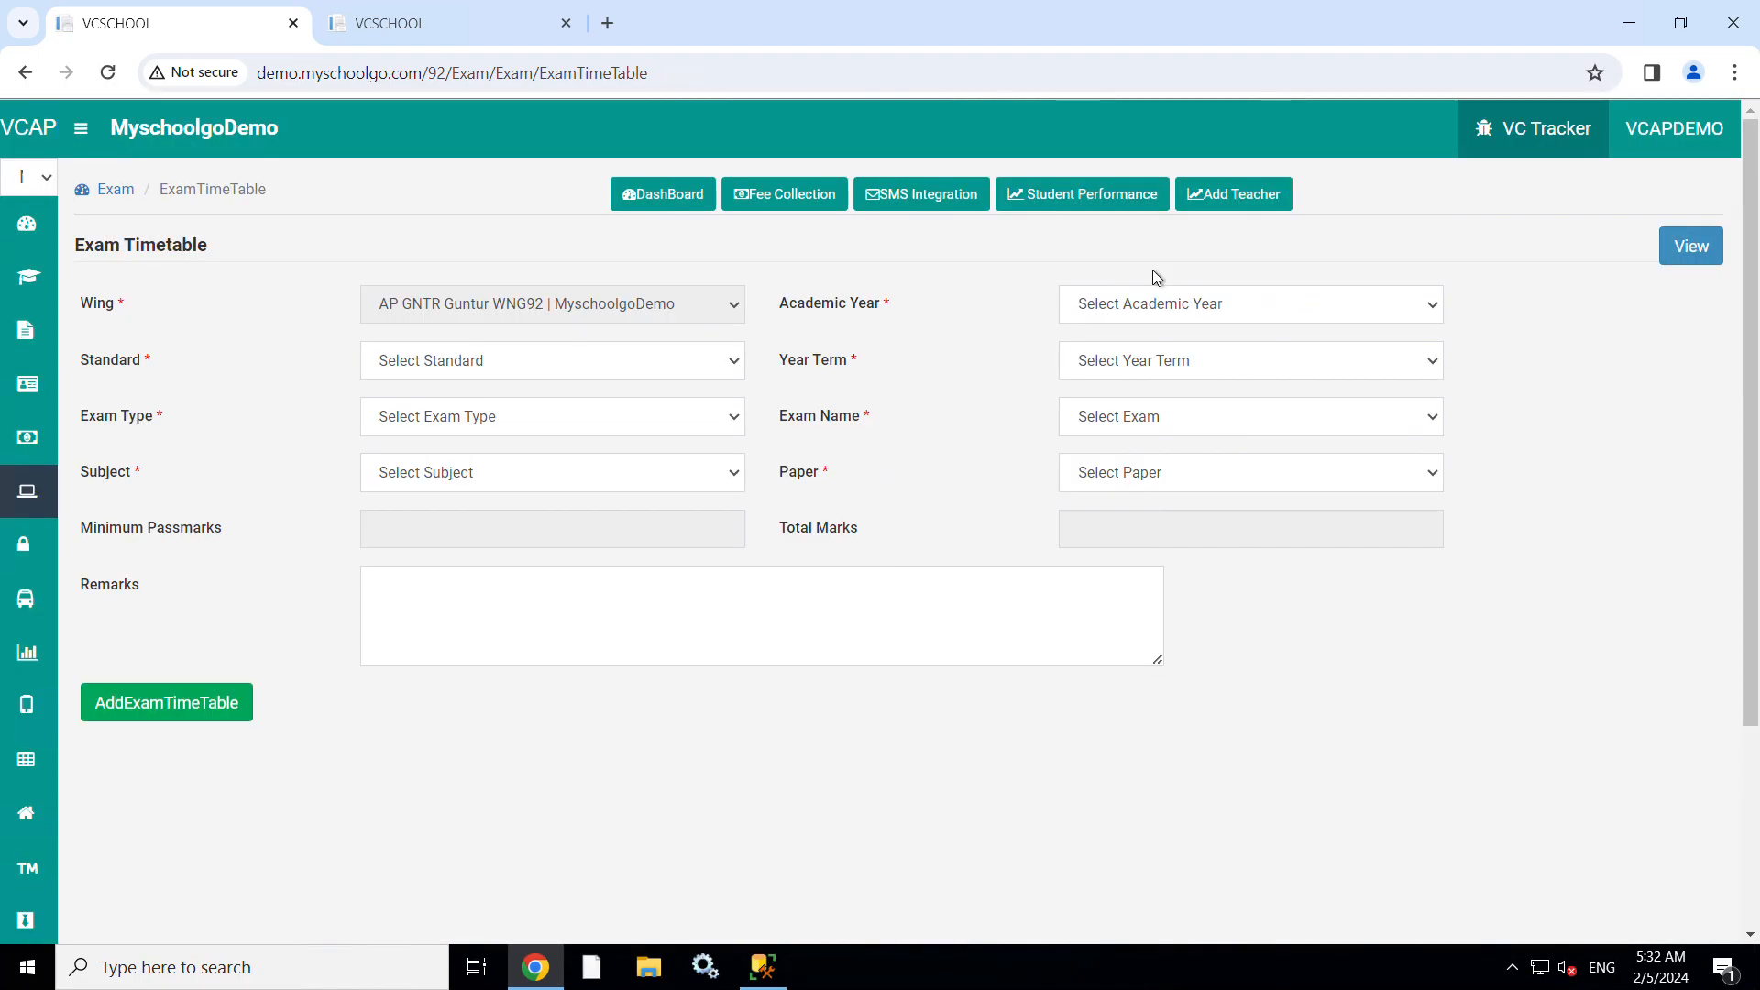
Step: Start another exam timetable with academic year 2024-2025, standard HIGH SCHOOL and year term Jan/2024-Dec/2024
click(1148, 302)
click(1124, 371)
click(634, 363)
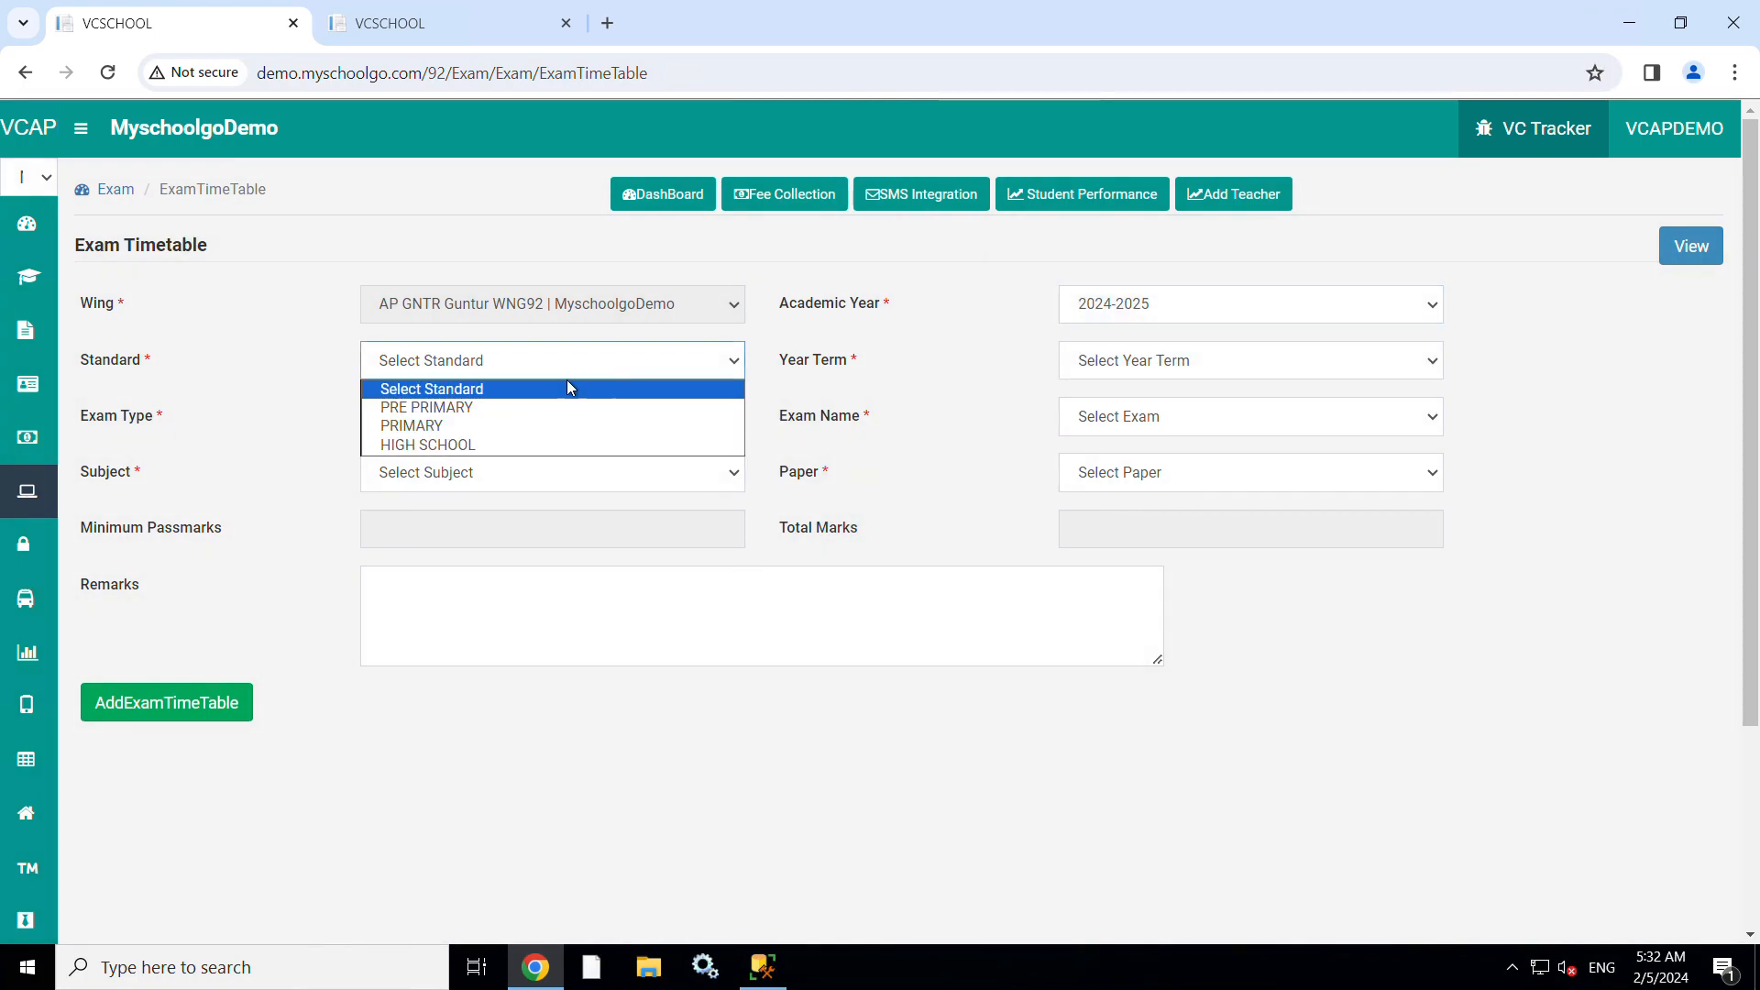
click(493, 446)
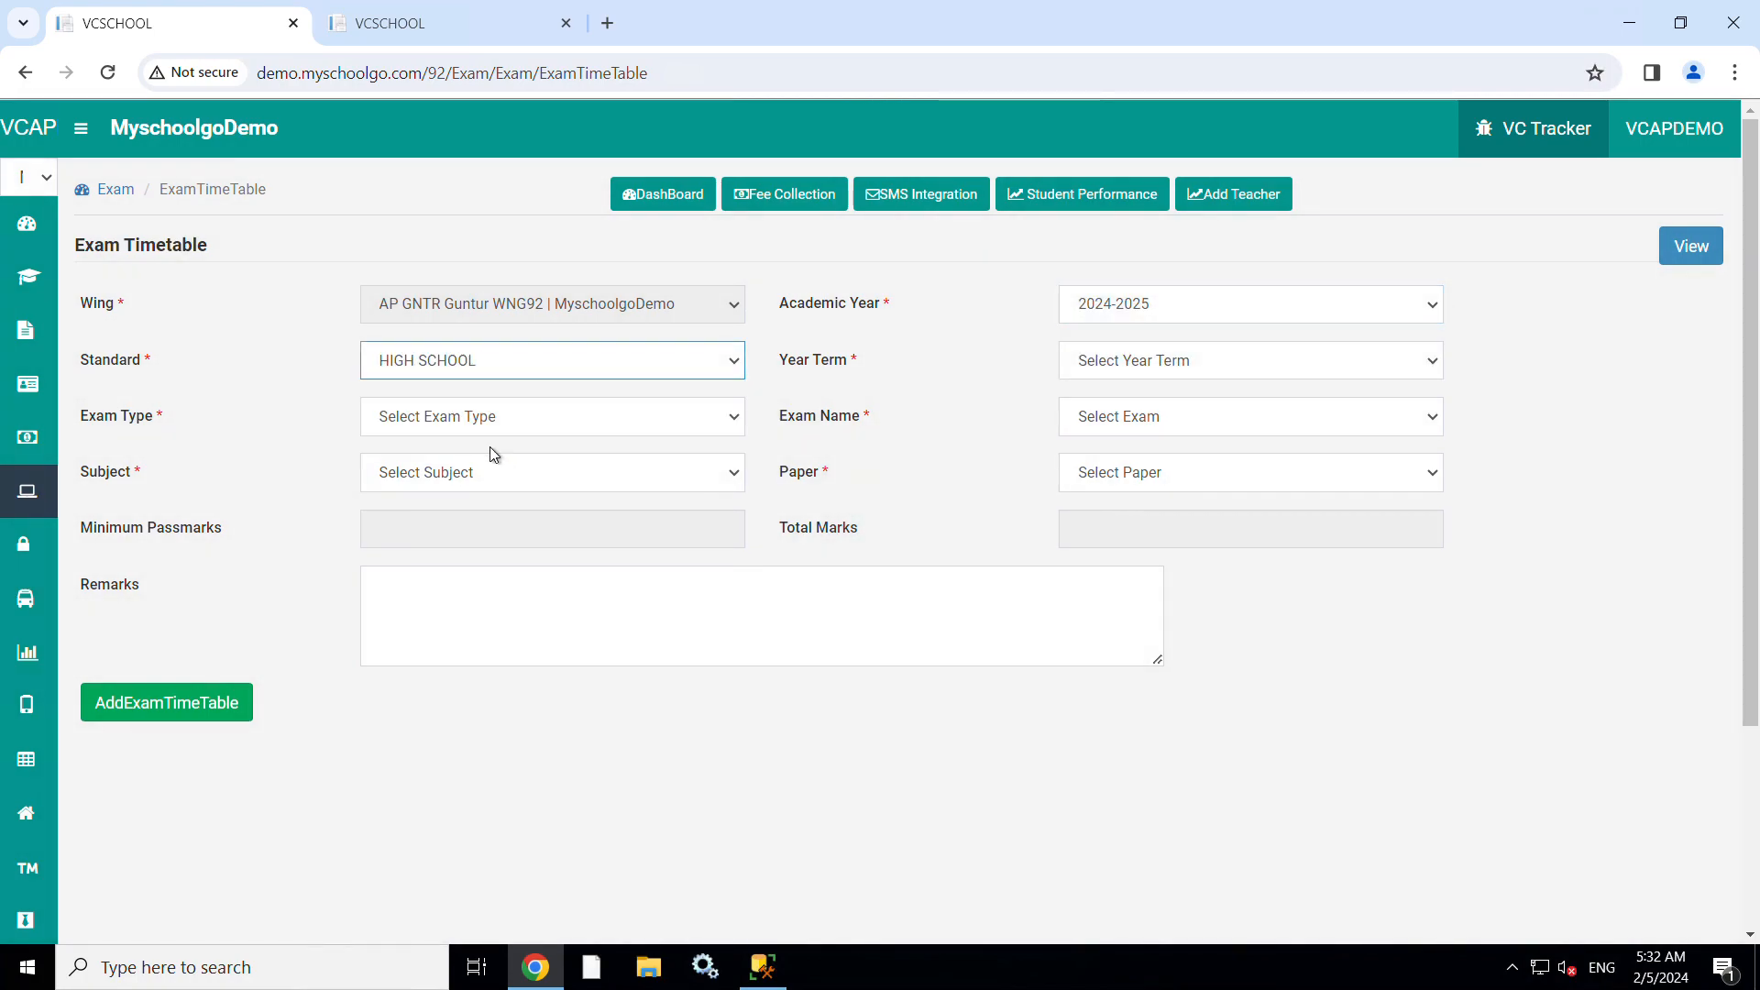
click(1115, 368)
click(1137, 409)
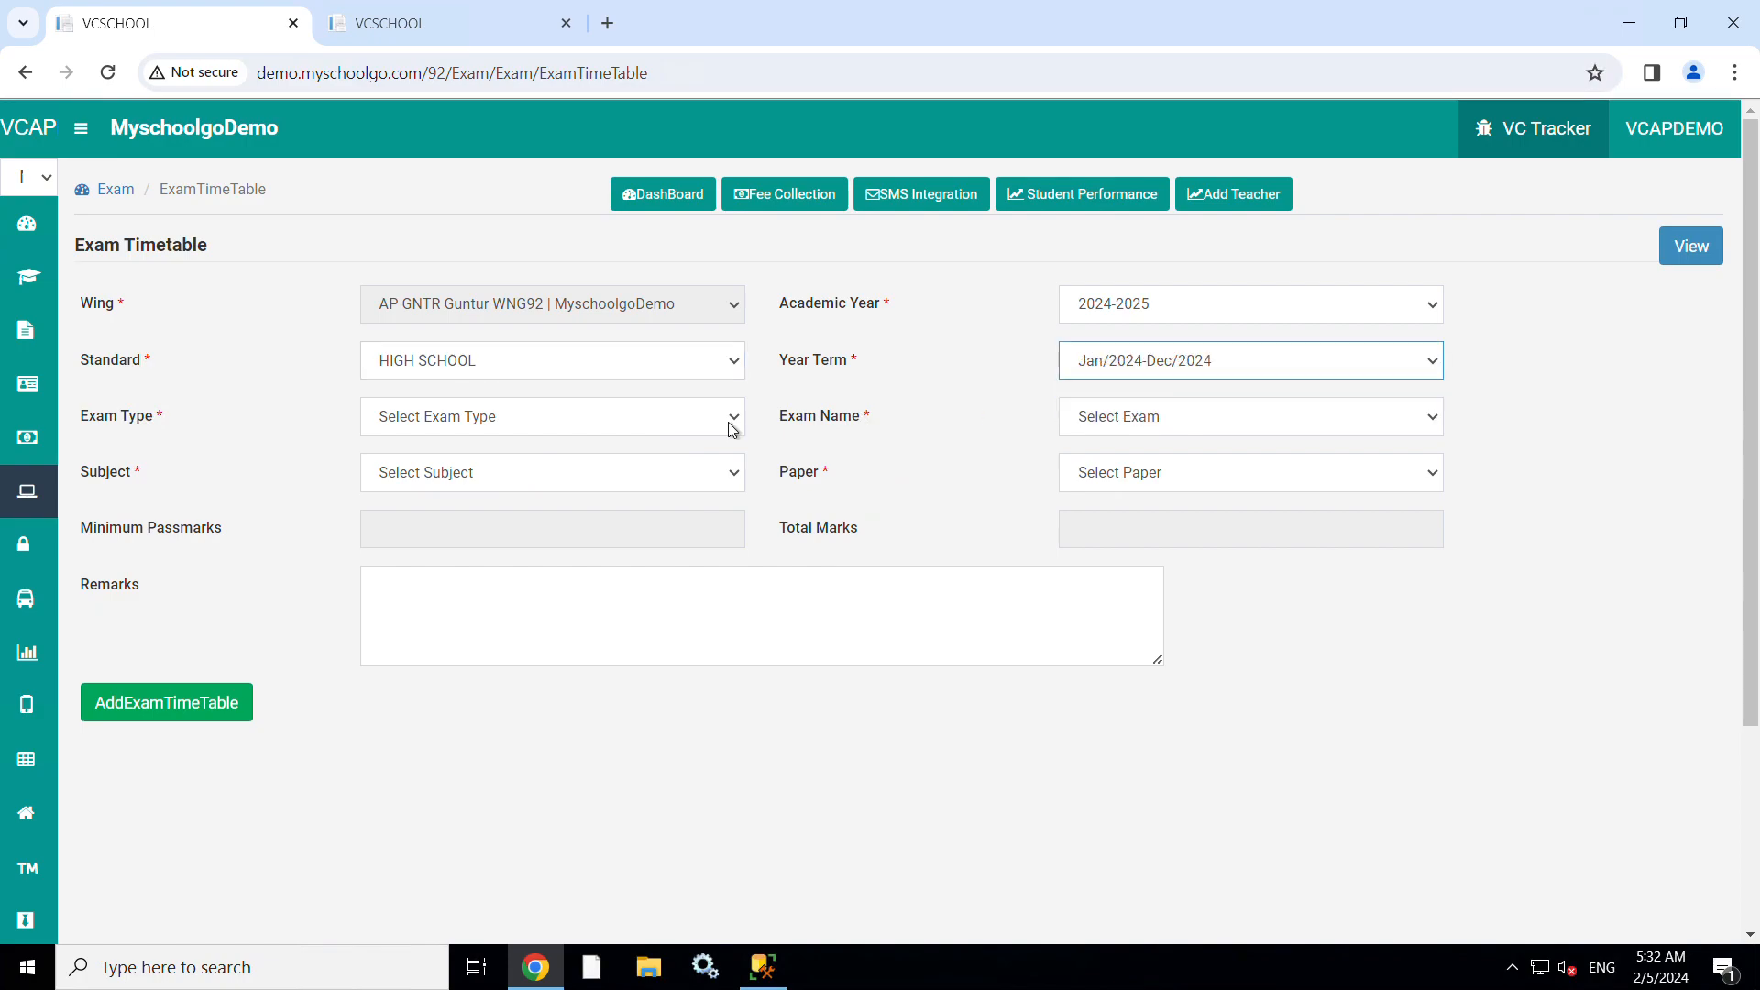
Step: Set the timetable's exam type to Curricular and its exam name to FA1 TEST
click(647, 429)
click(427, 466)
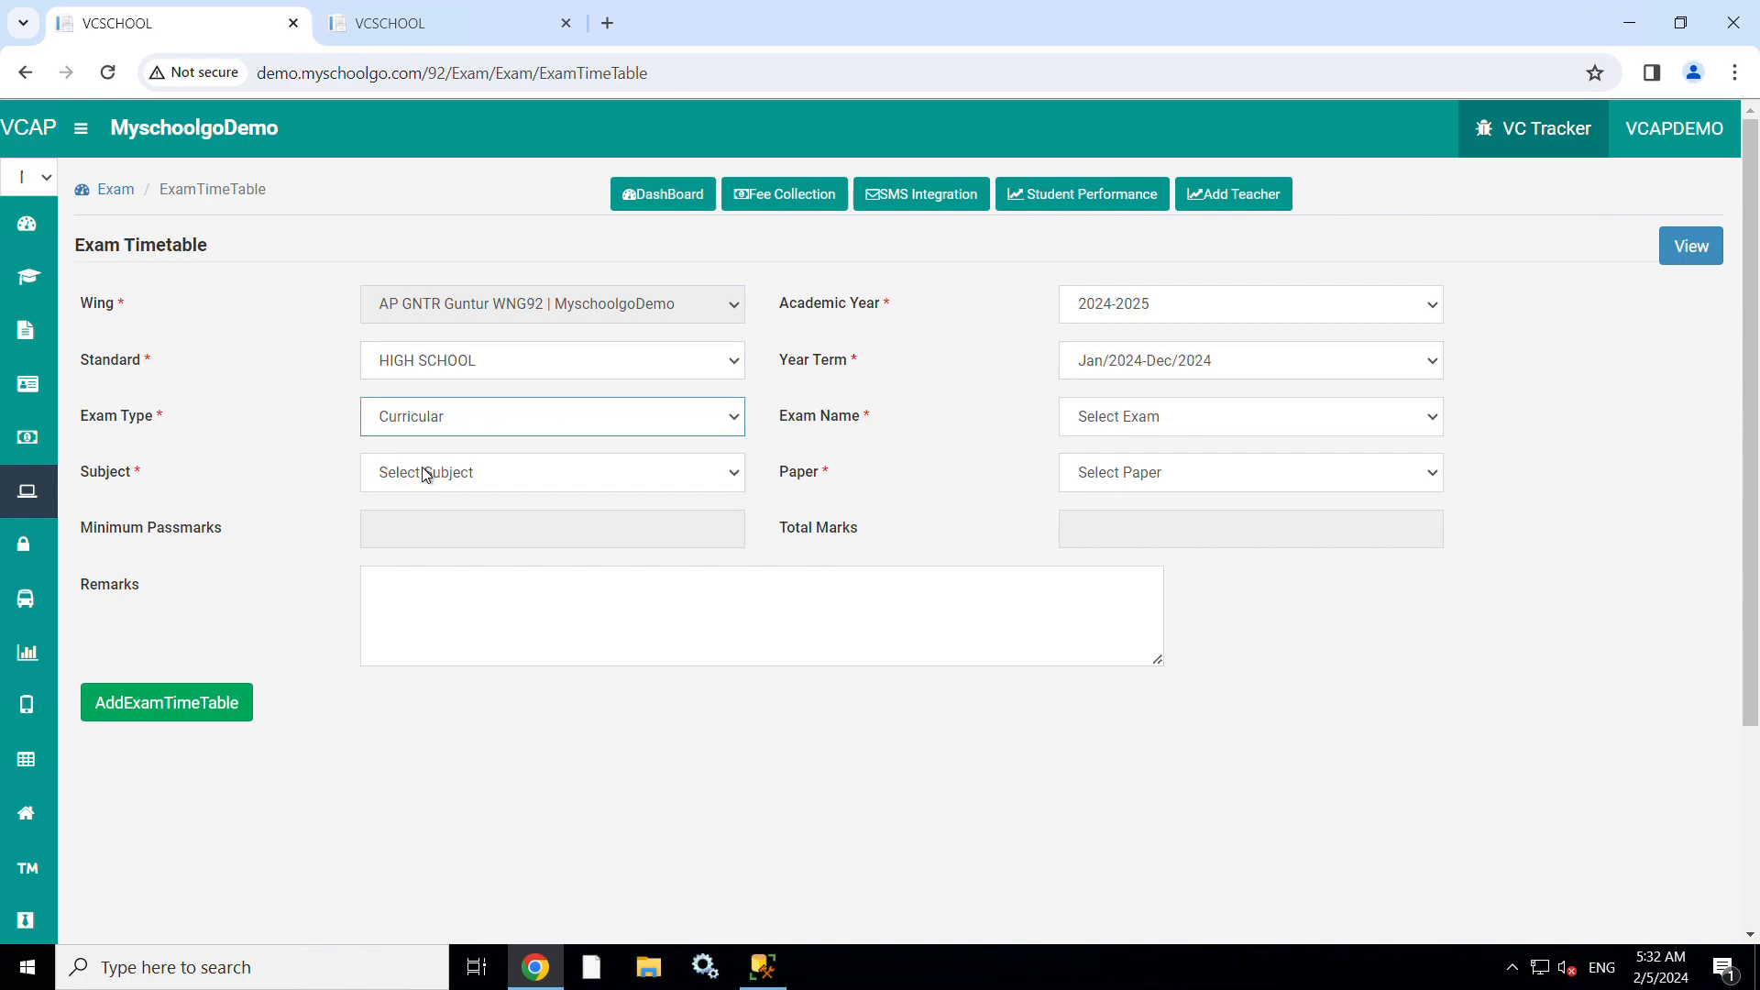
click(1081, 427)
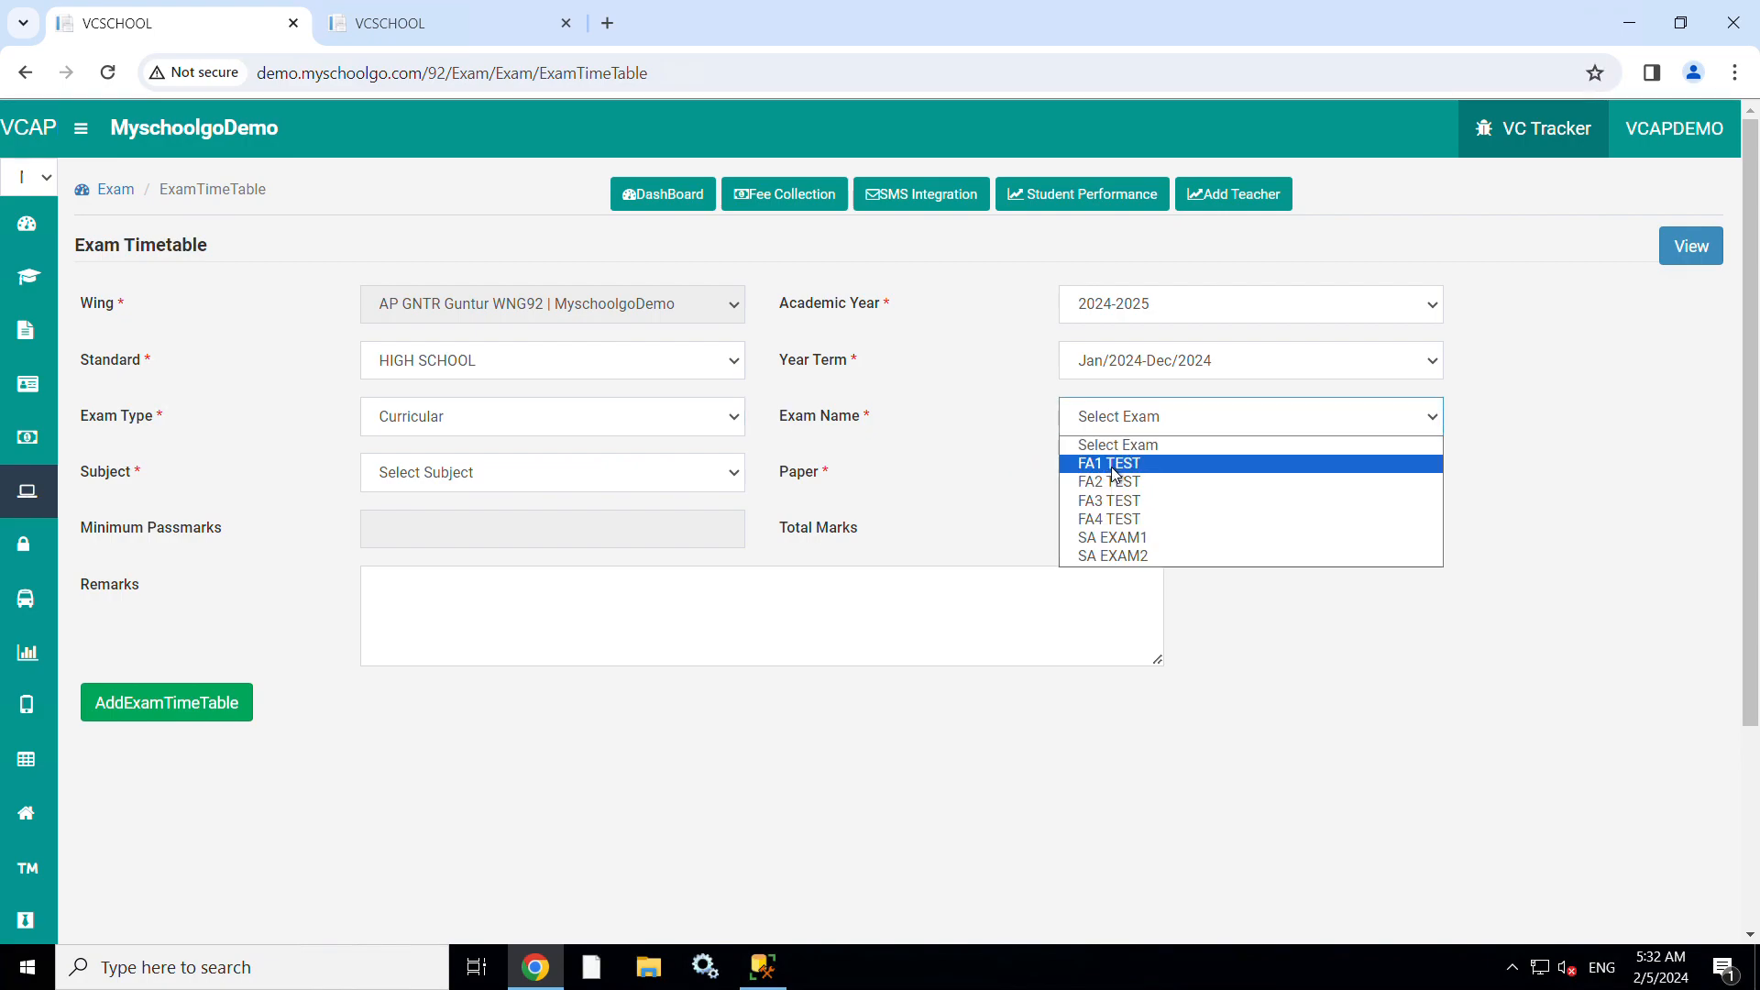
click(1115, 465)
Step: Choose the subject HINDI with HINDI PAPER | Theory and add an exam timetable row for it
click(575, 484)
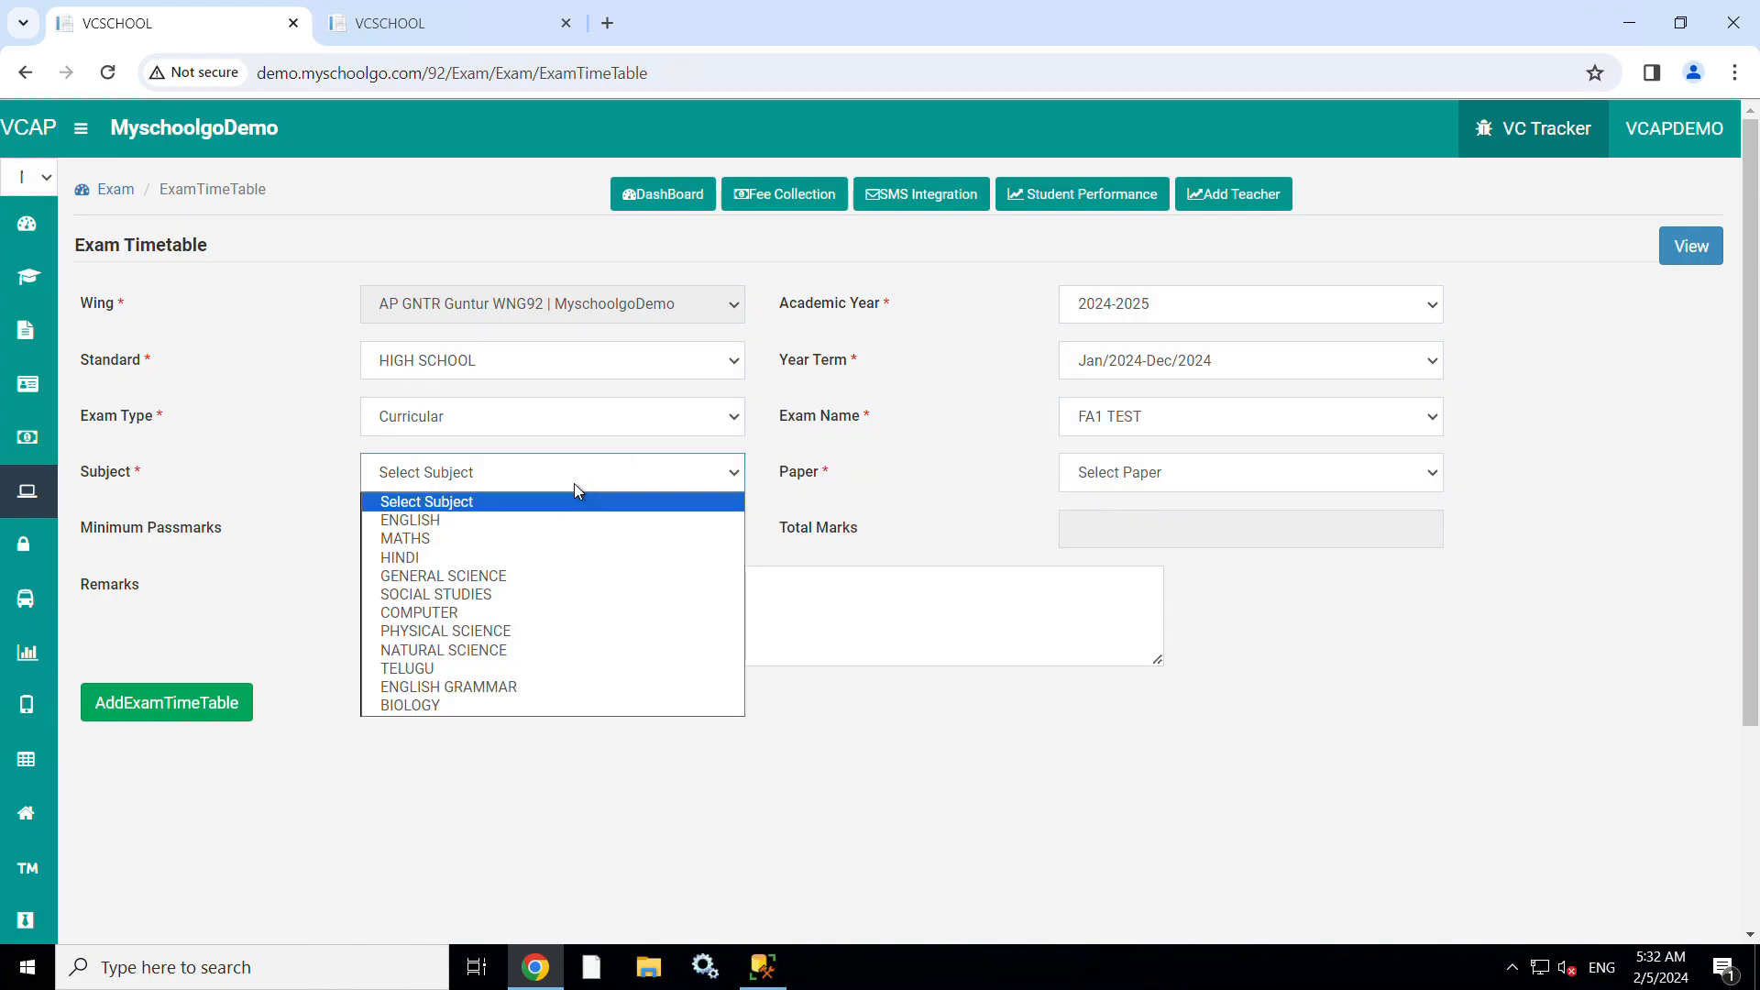
click(448, 561)
click(1120, 488)
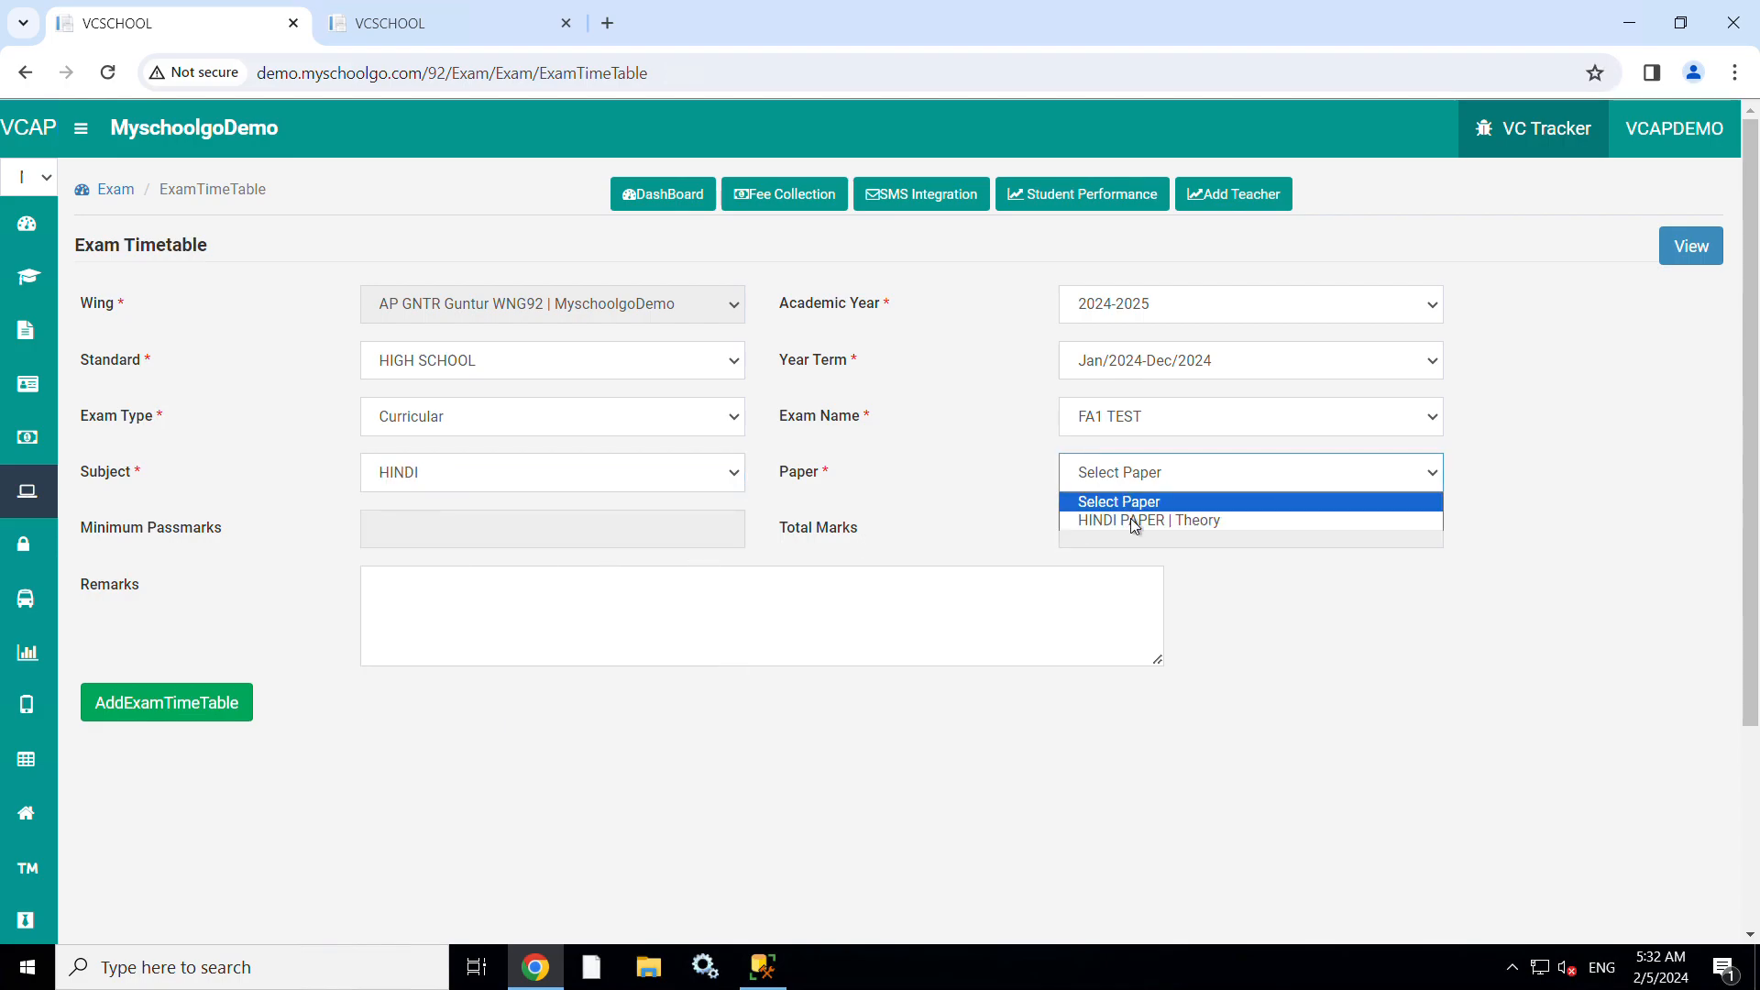
click(1134, 520)
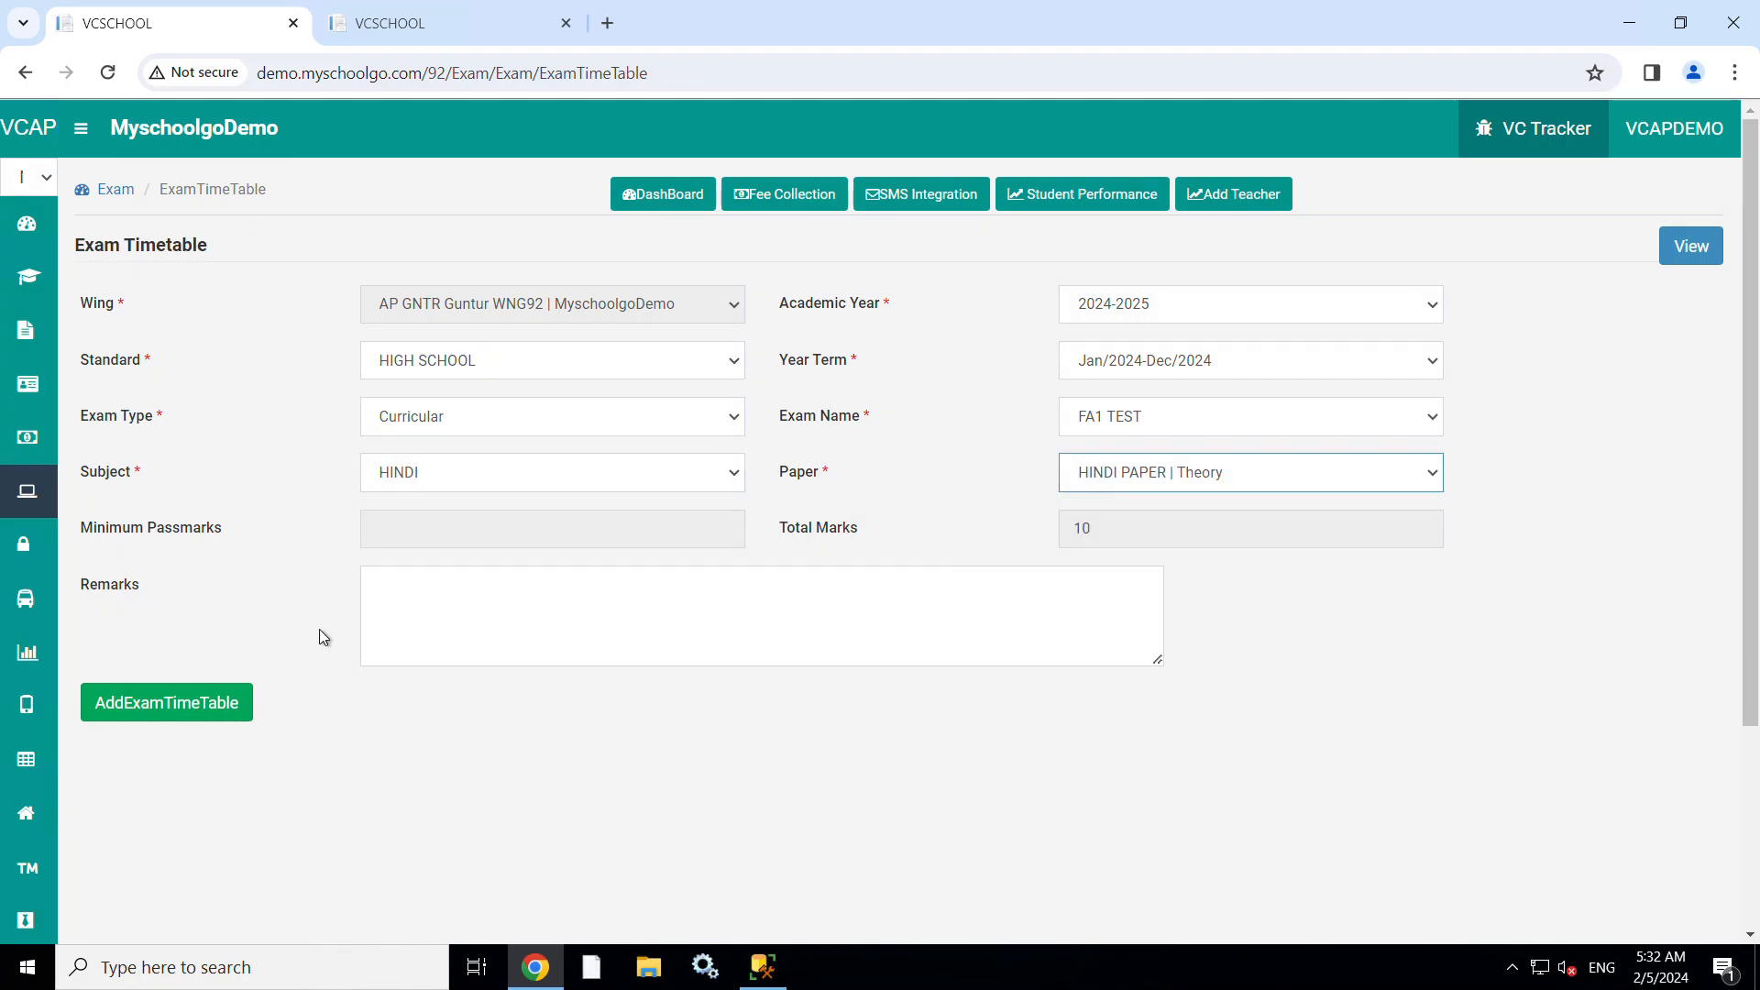
click(184, 703)
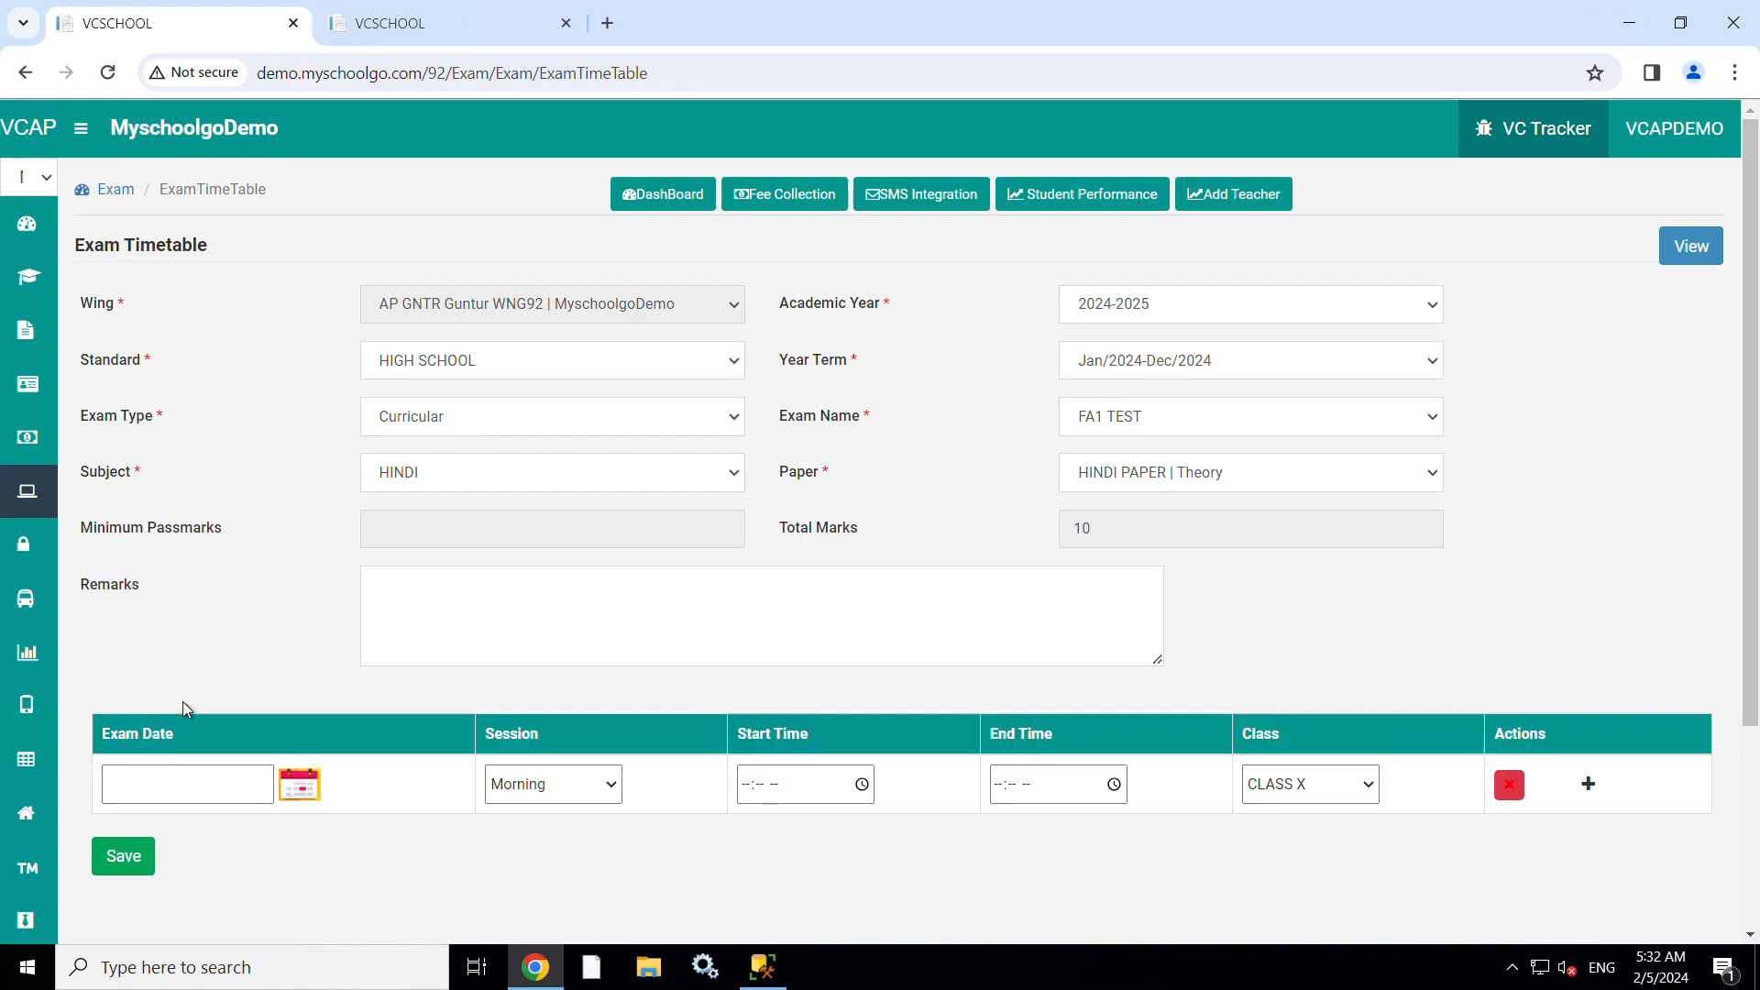
Step: Schedule the Hindi exam row for 13/02/2024, starting at 09:32 AM and ending at 10:33 AM
click(301, 786)
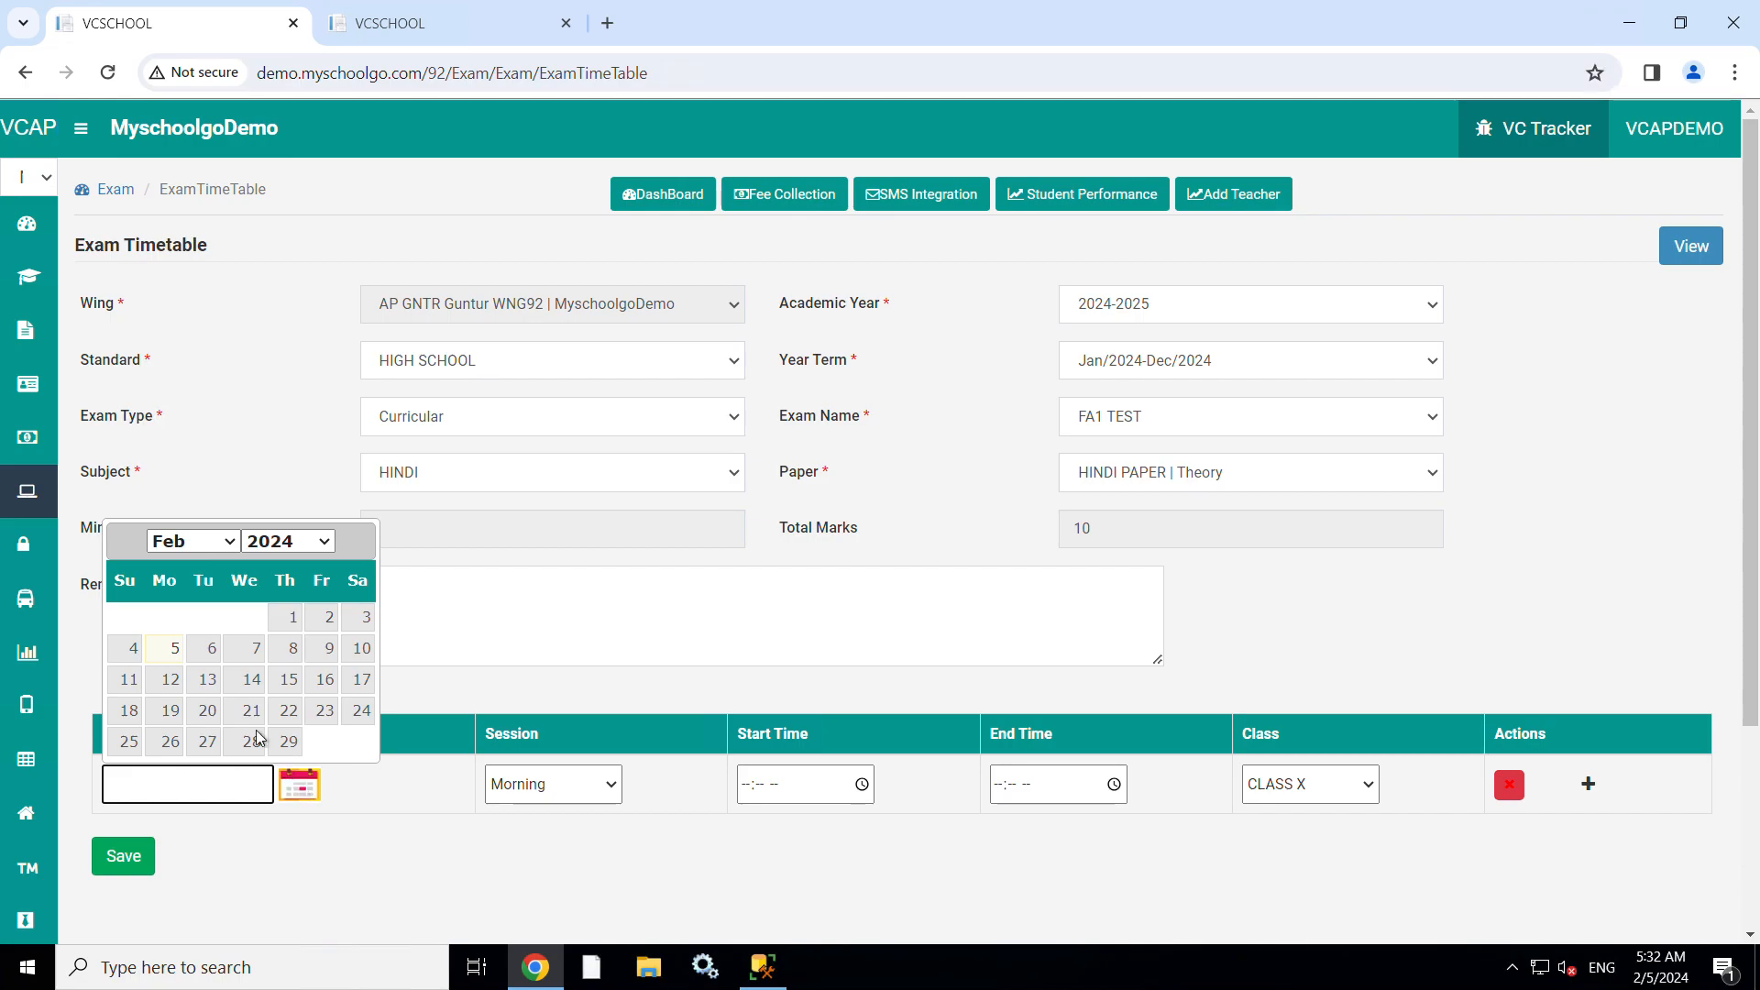
click(209, 683)
click(750, 786)
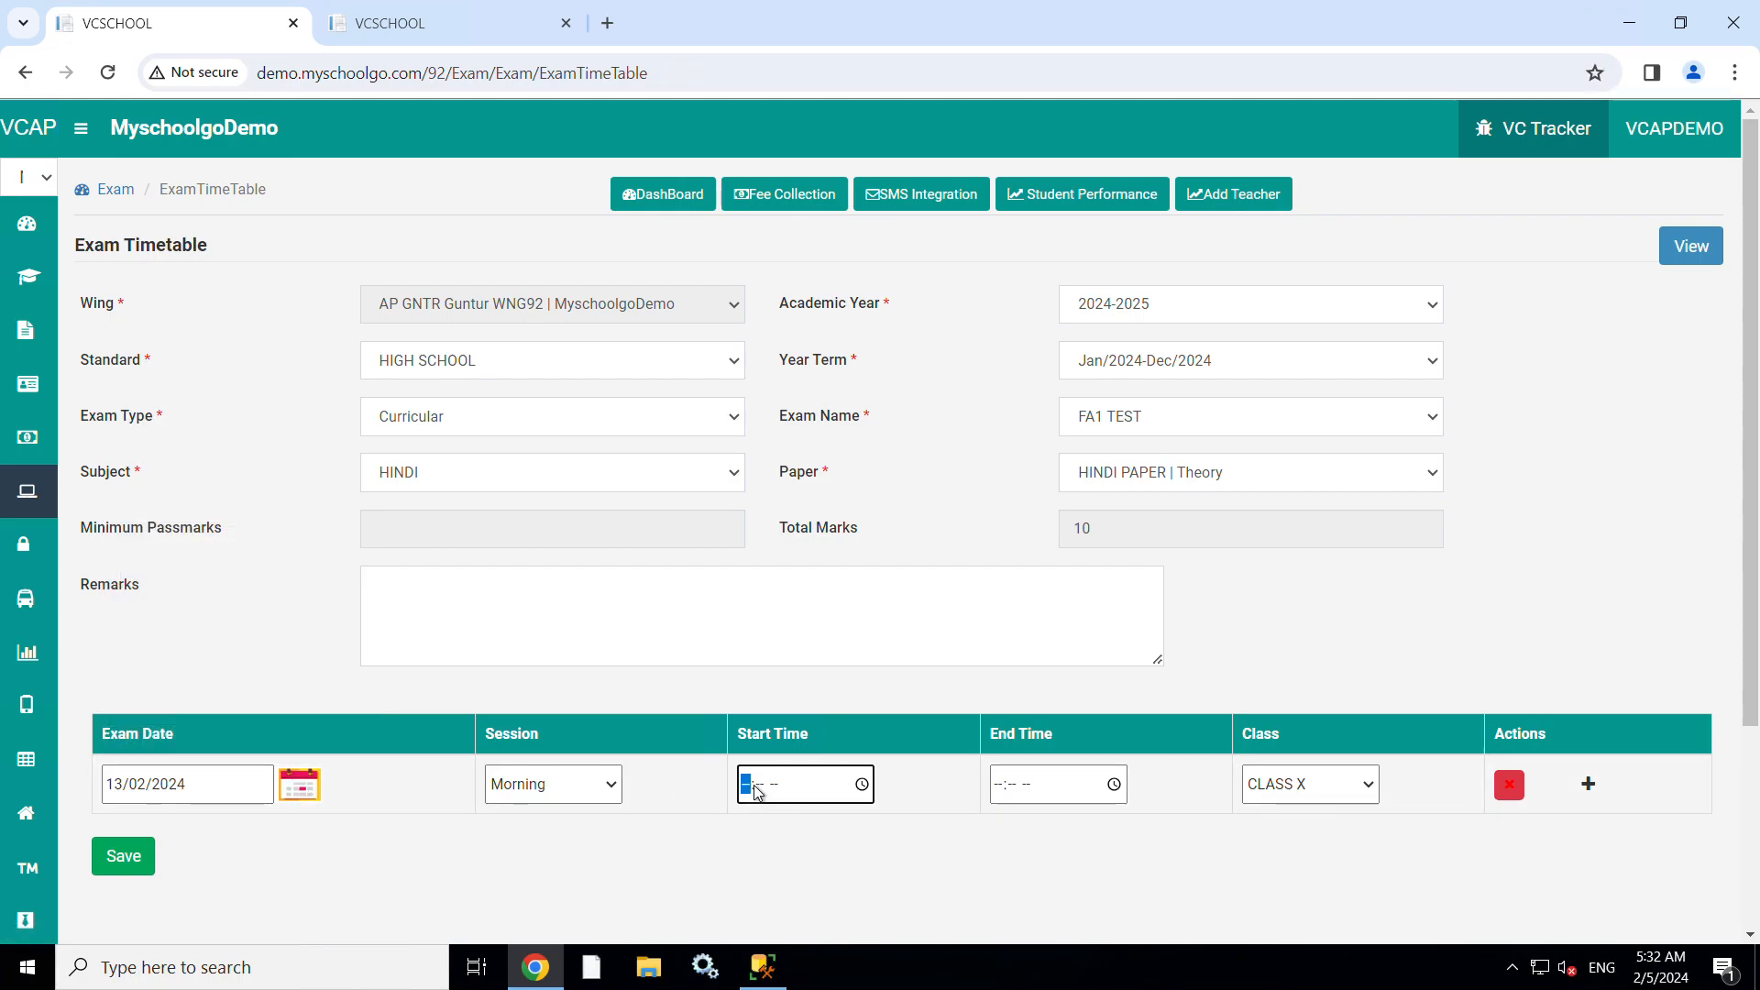
click(862, 783)
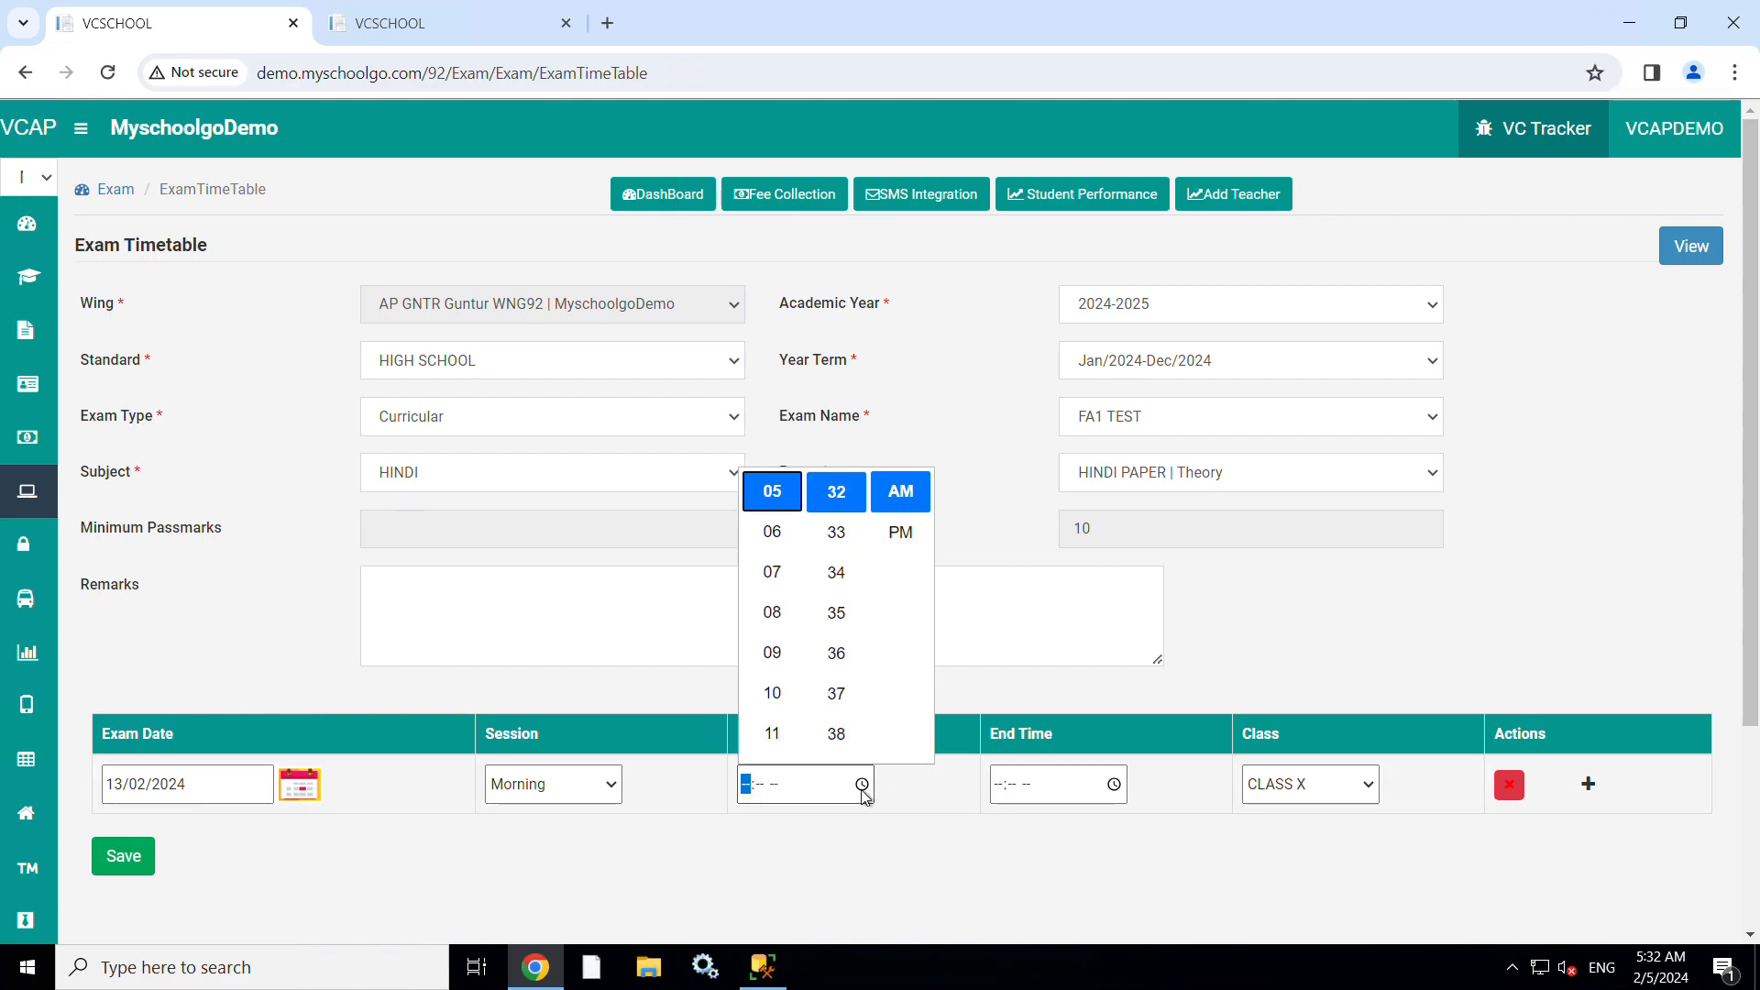
click(775, 655)
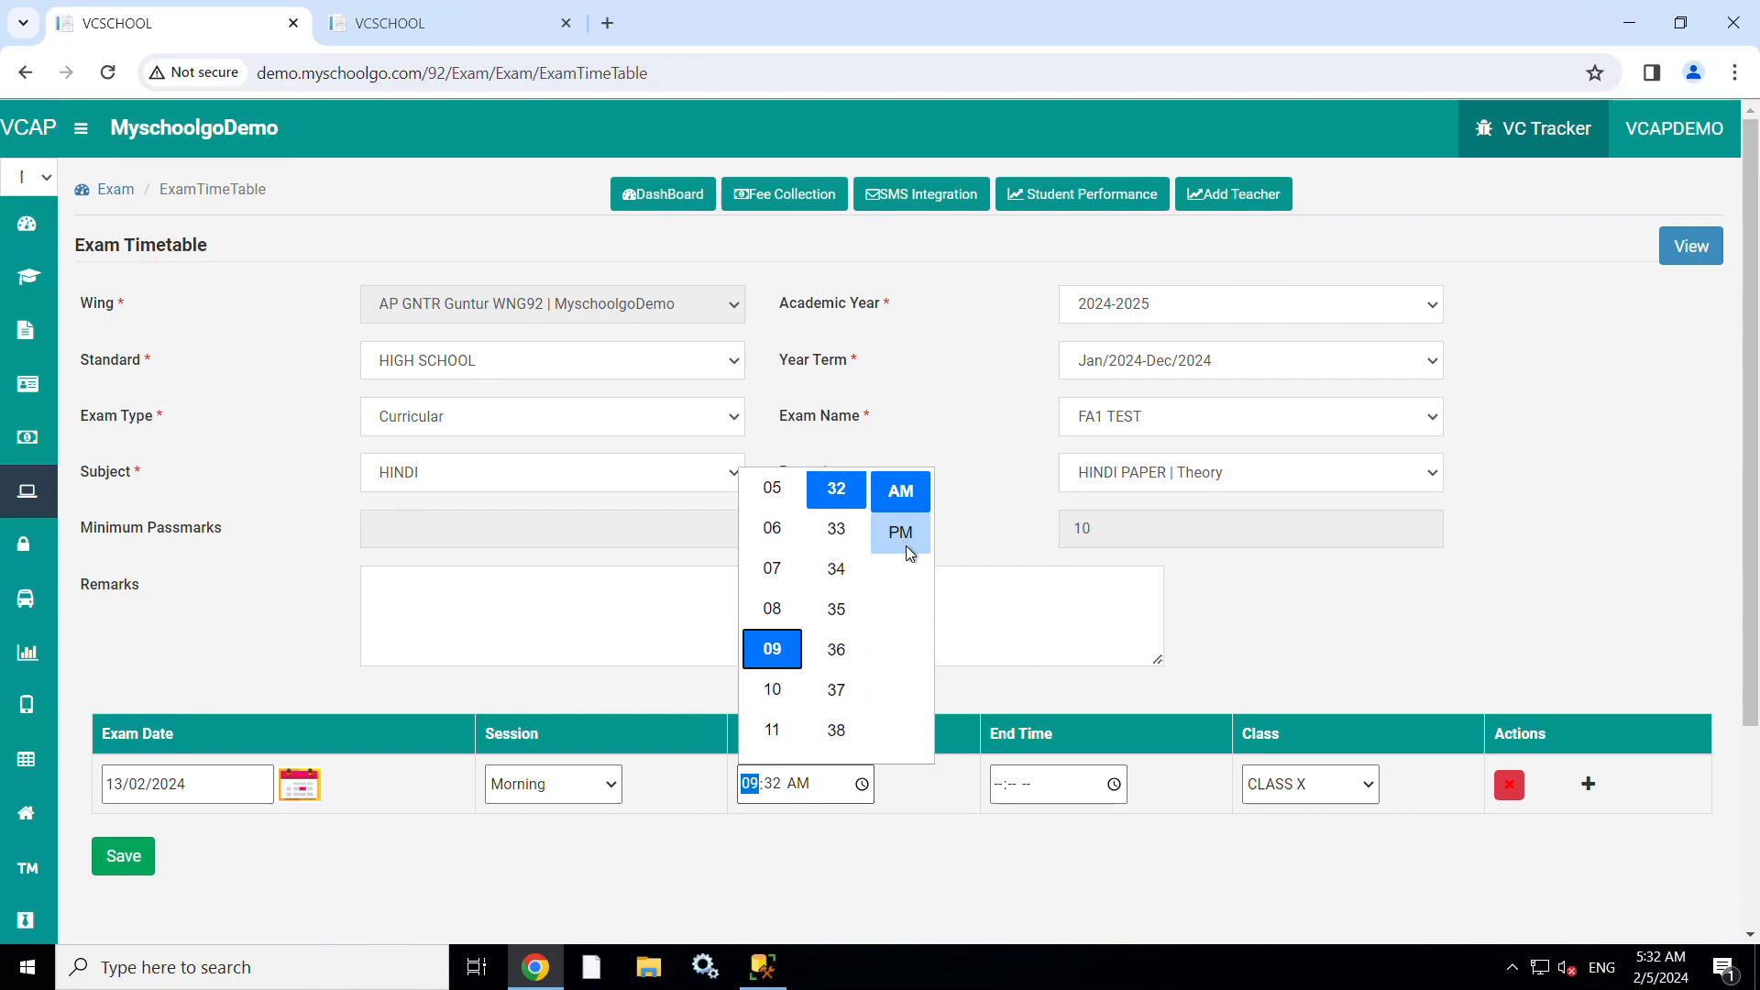
click(1115, 787)
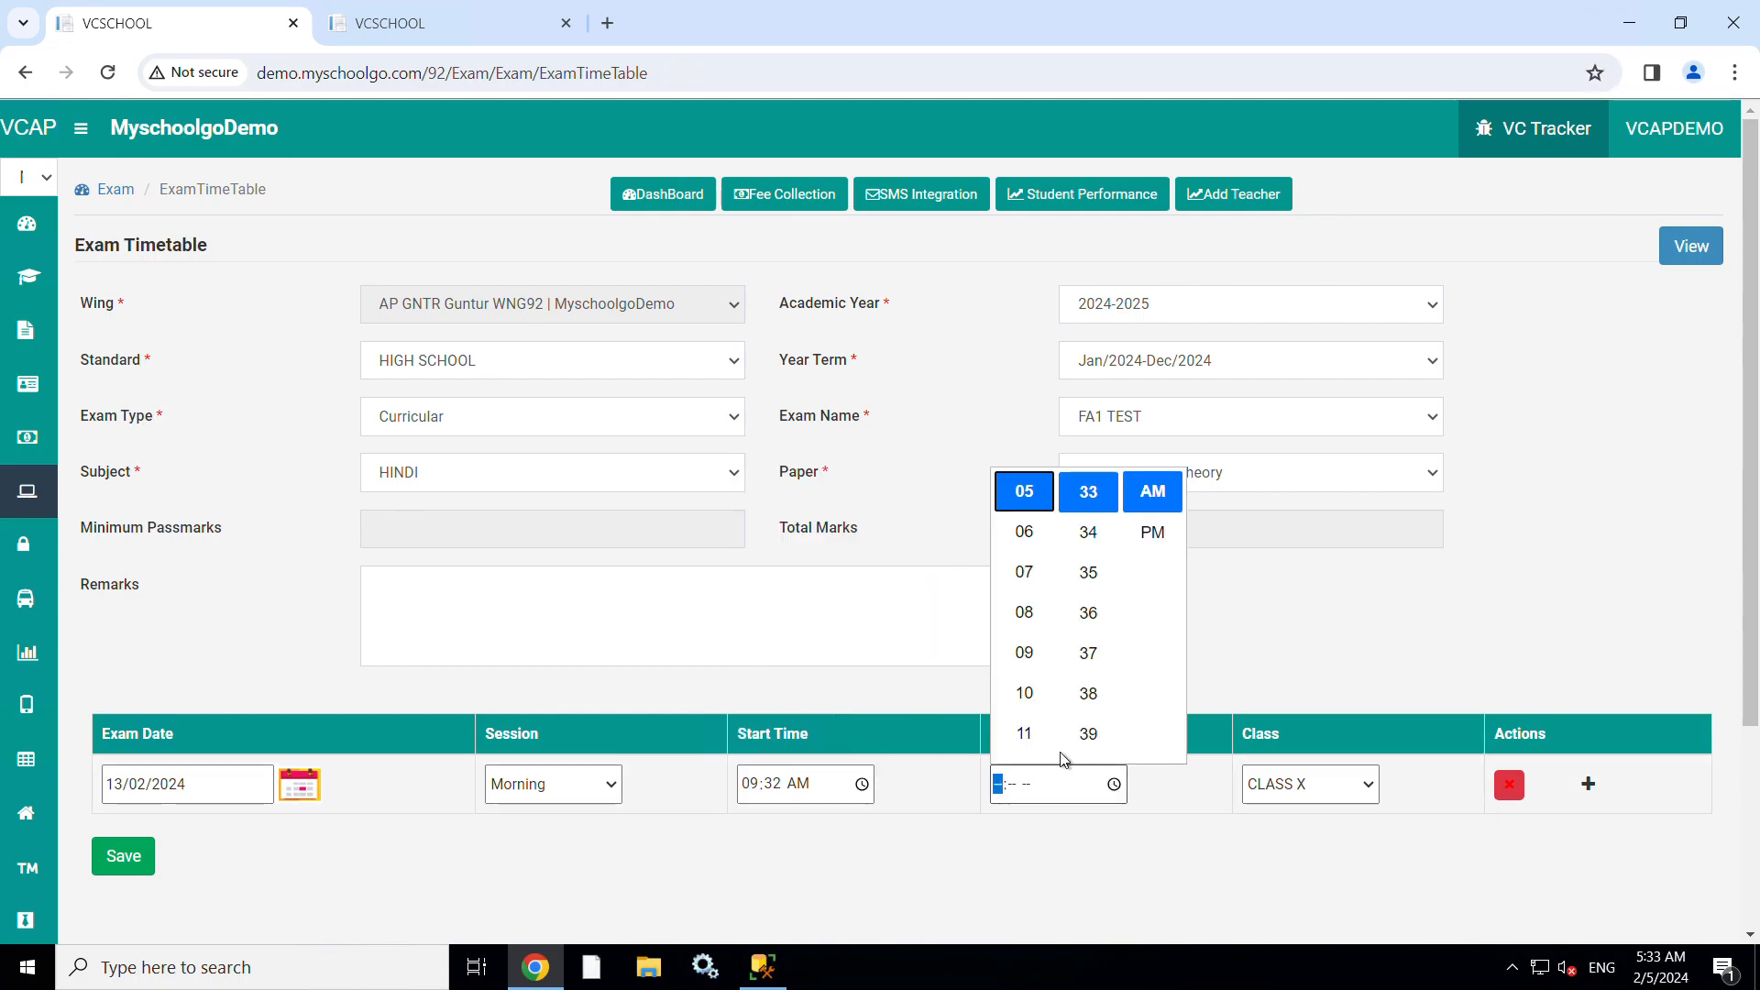
click(1024, 689)
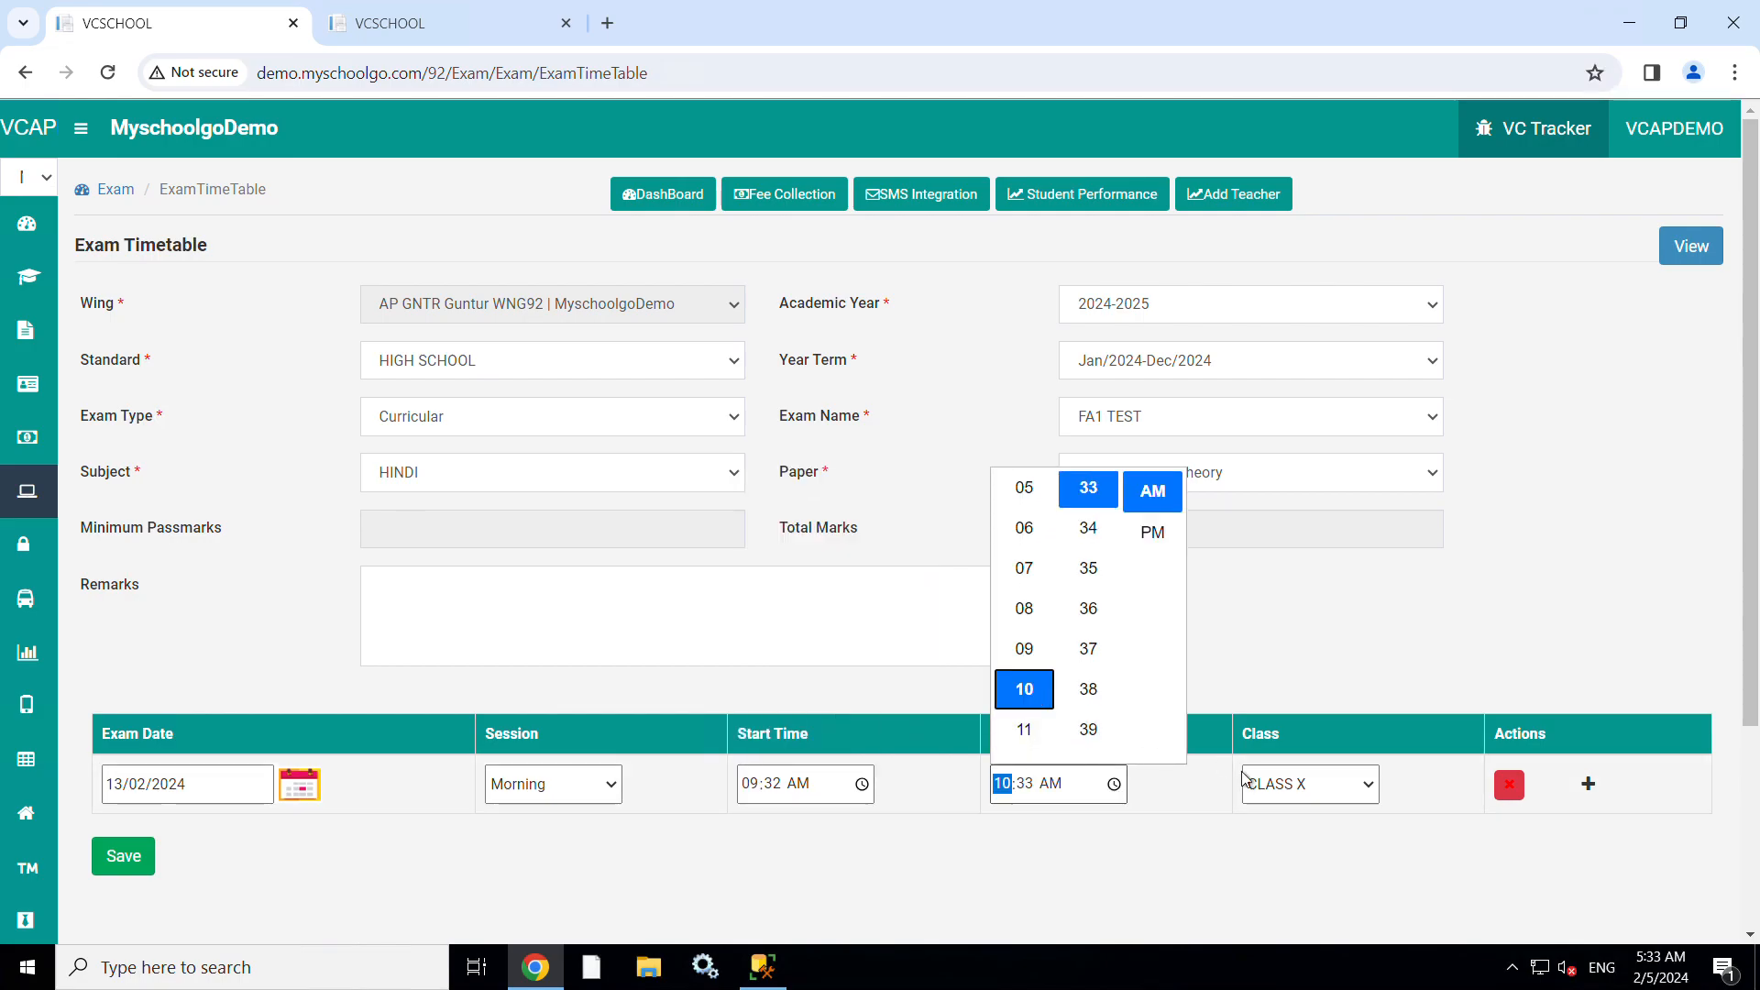
Step: Keep CLASS X as the Hindi exam row's class and save the timetable
click(1306, 798)
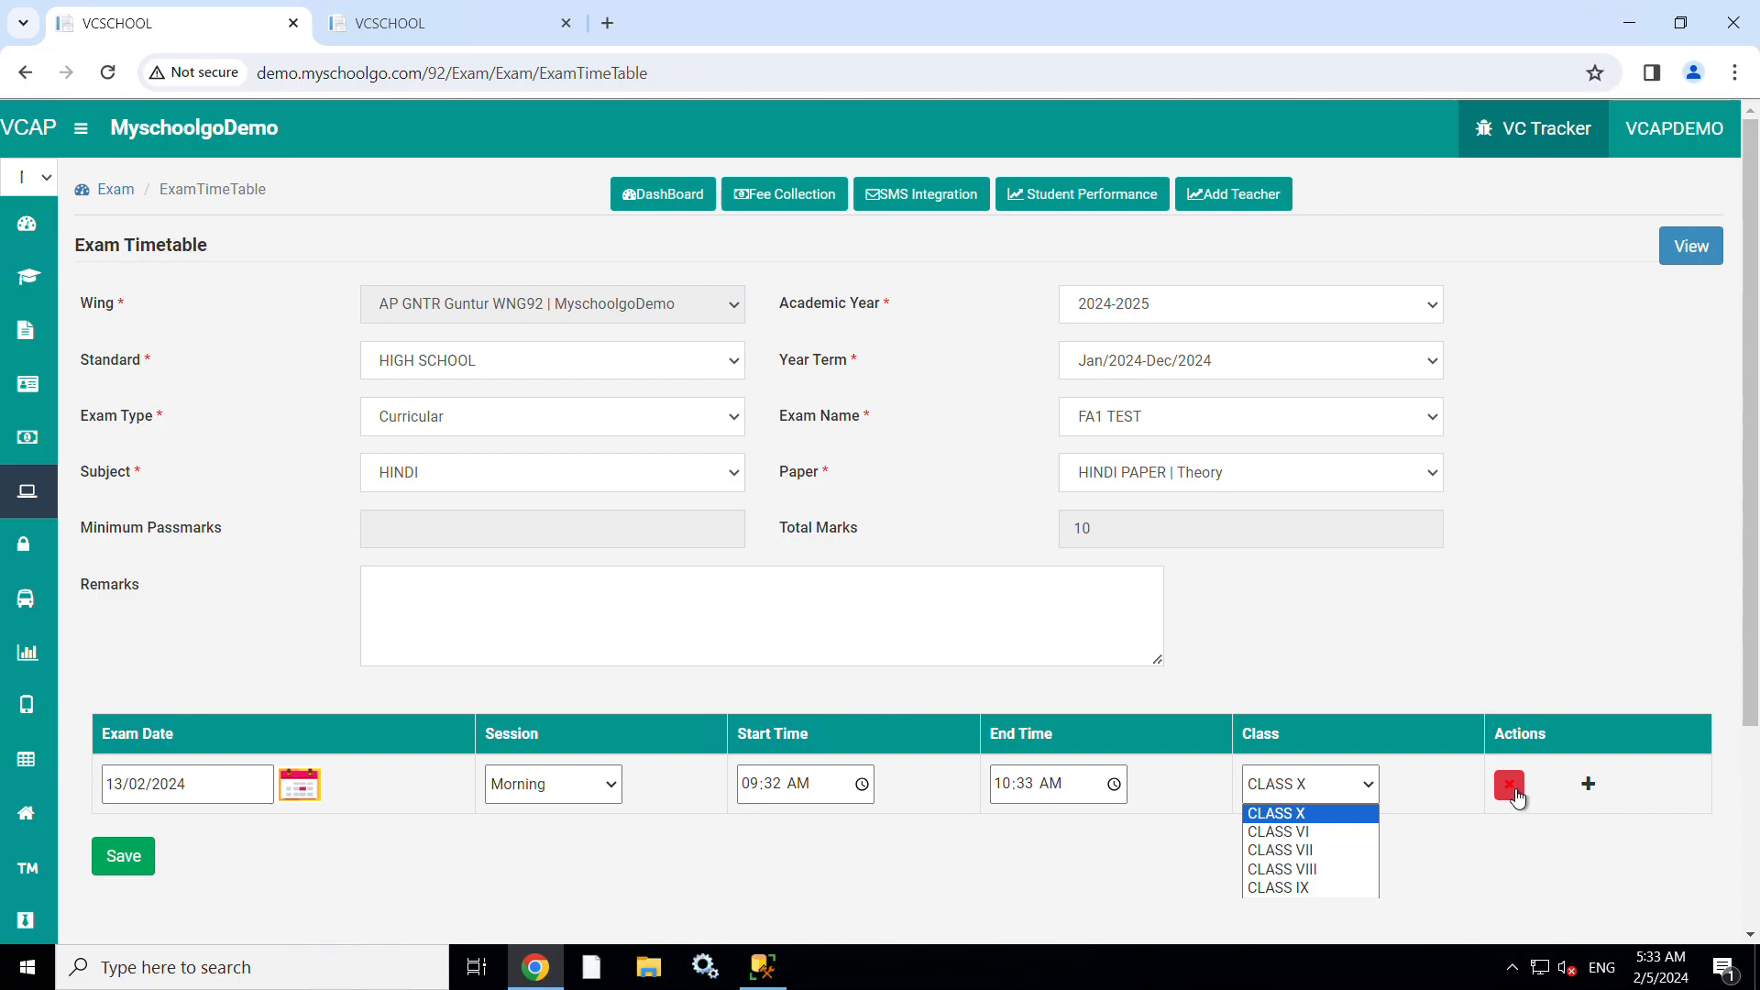
click(1467, 837)
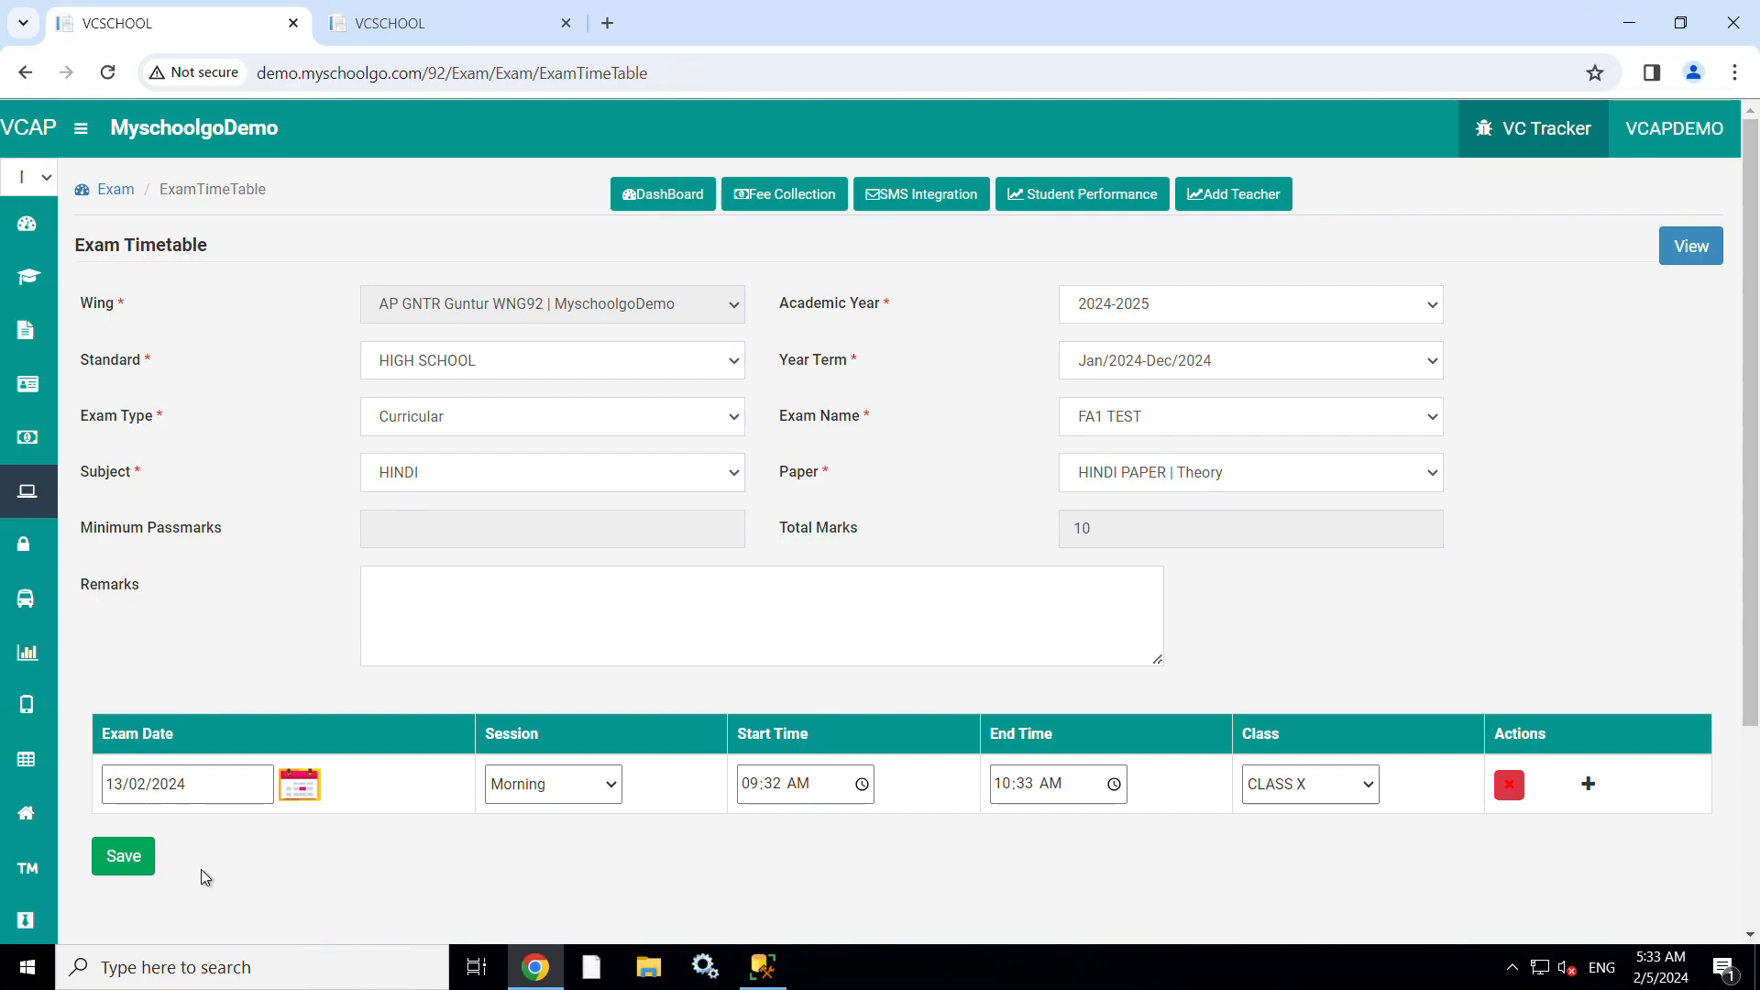
click(124, 856)
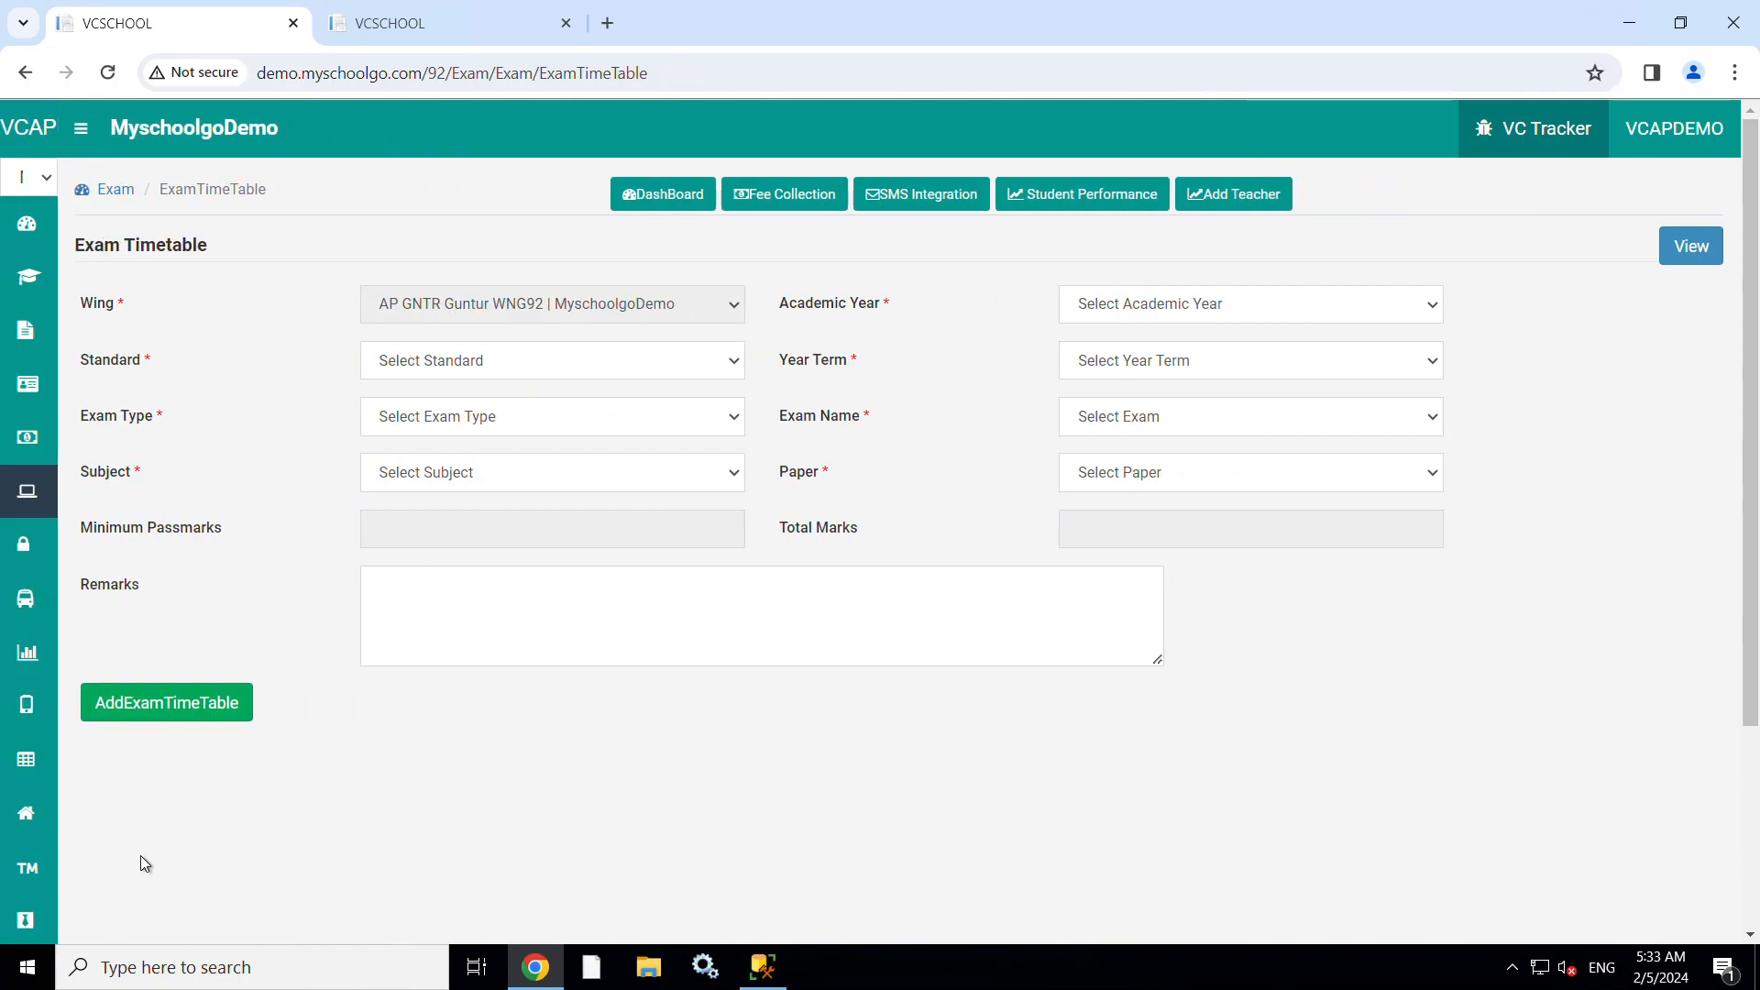
Step: Fill in the cleared timetable form with academic year 2024-2025, standard HIGH SCHOOL and year term Jan/2024-Dec/2024
click(1096, 318)
click(1123, 369)
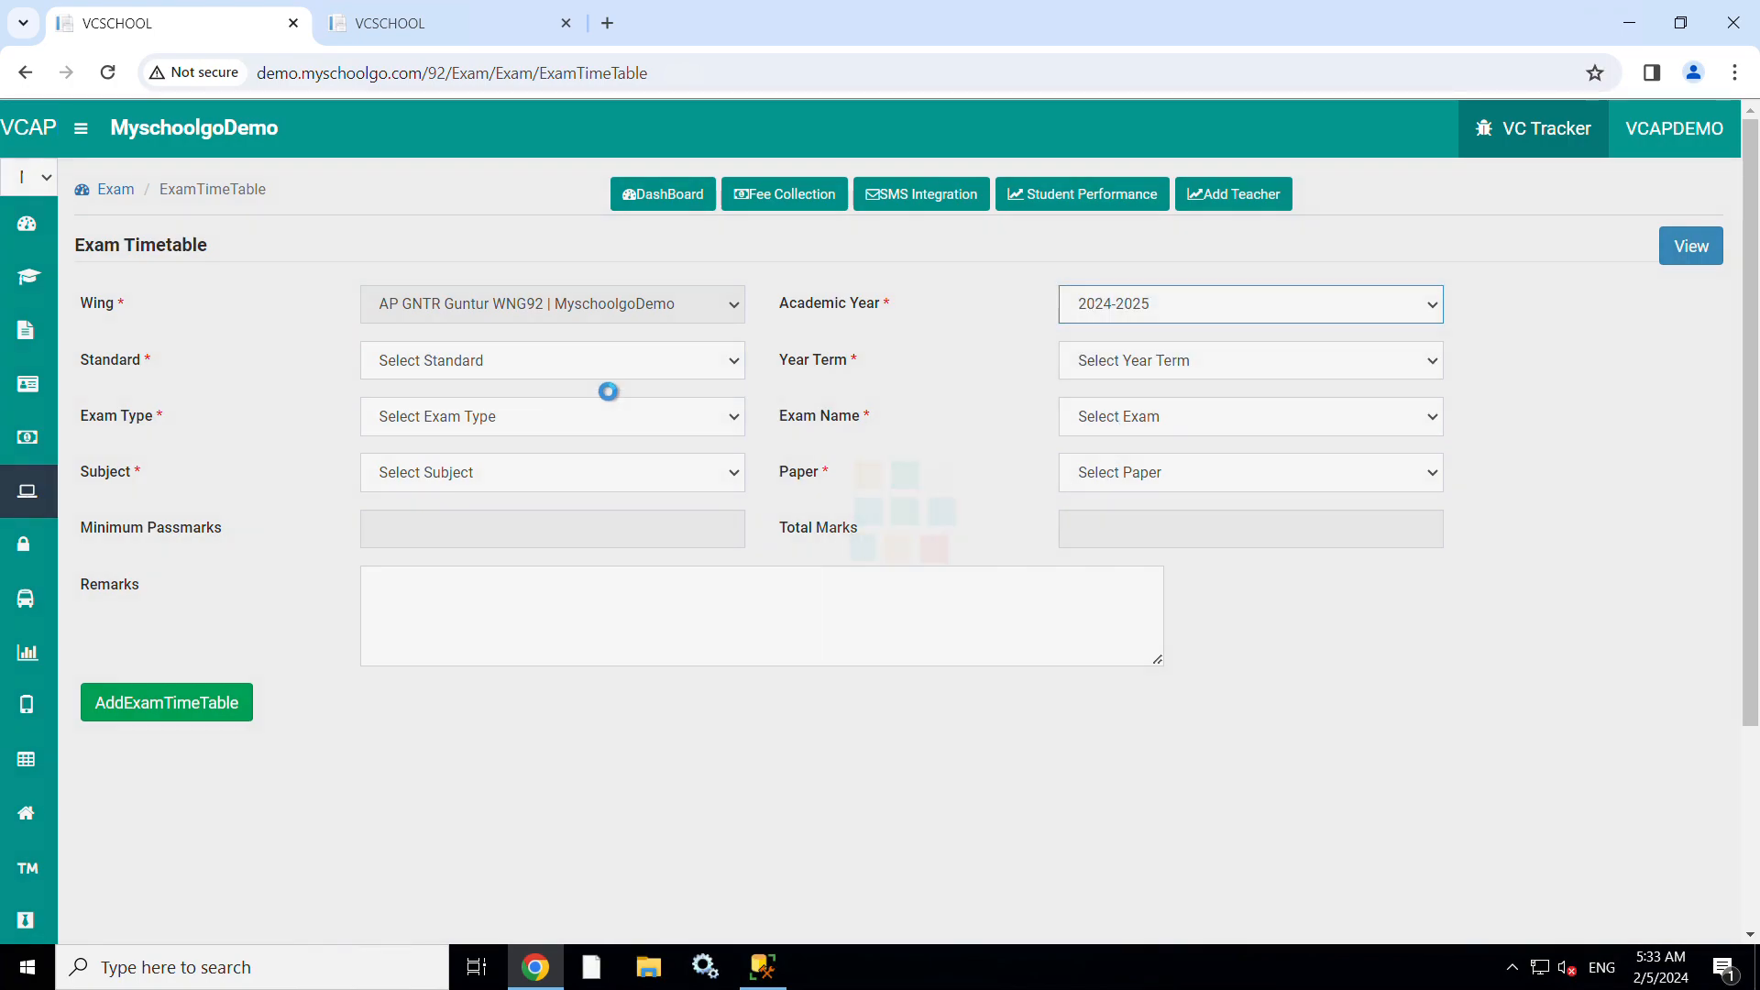
click(557, 367)
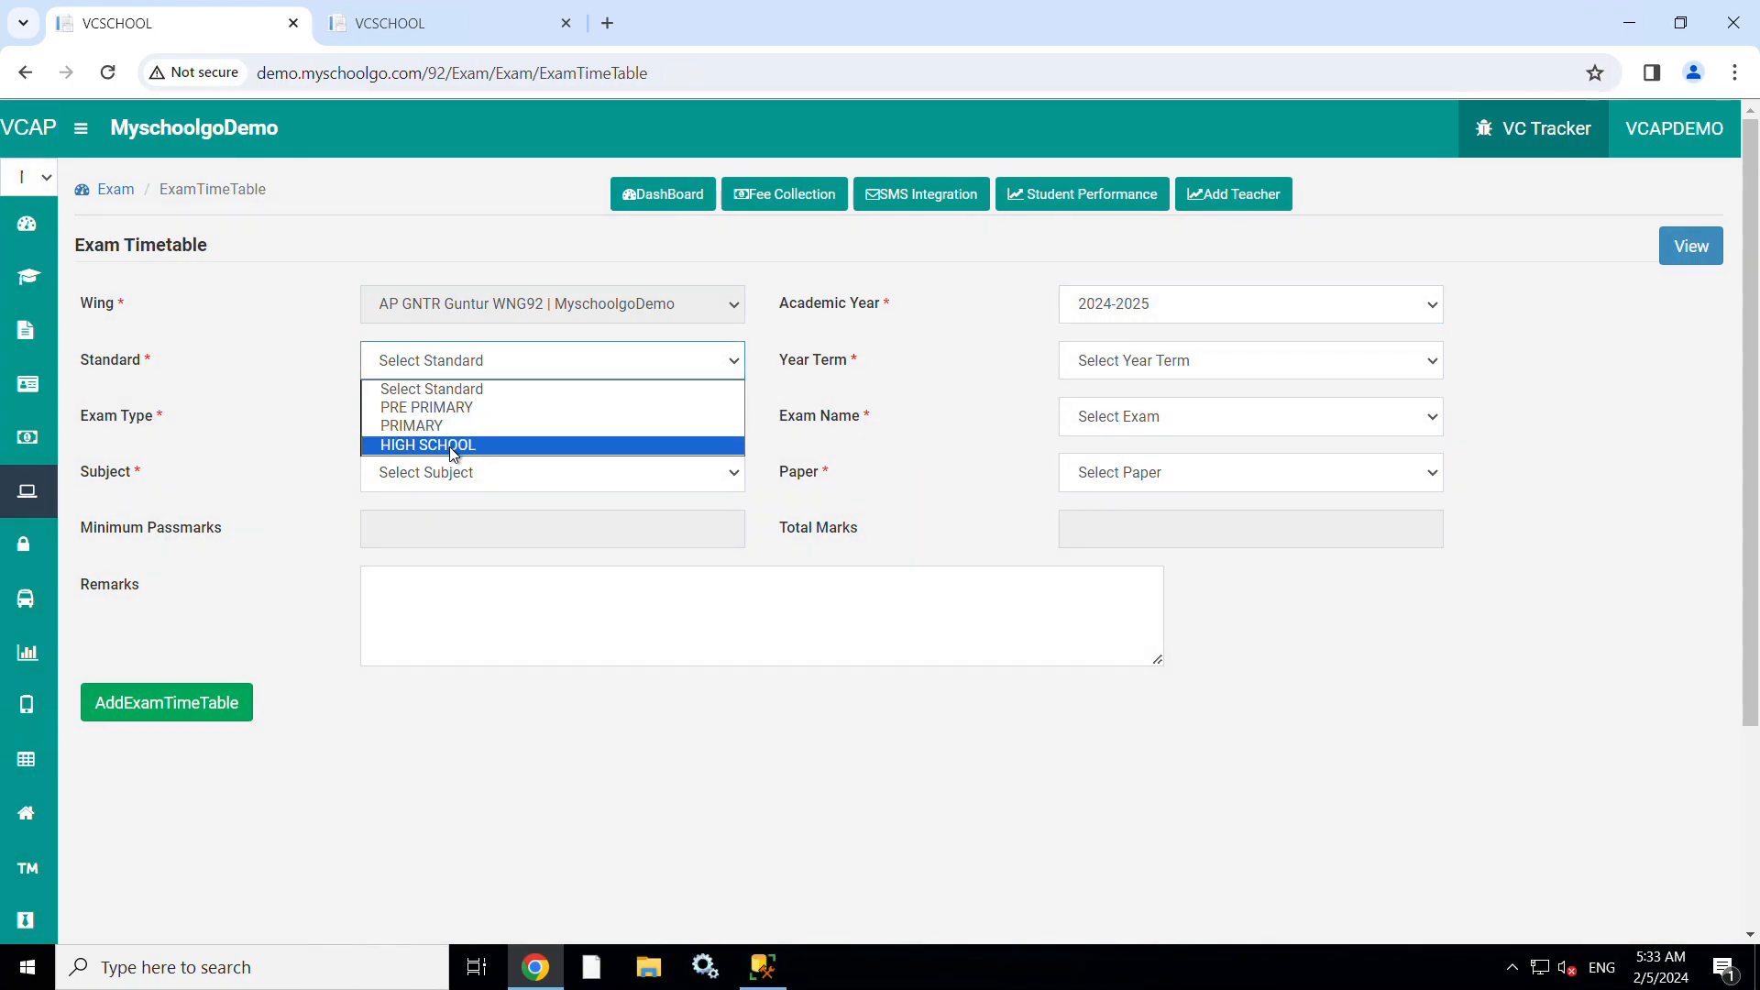
click(454, 446)
click(1099, 374)
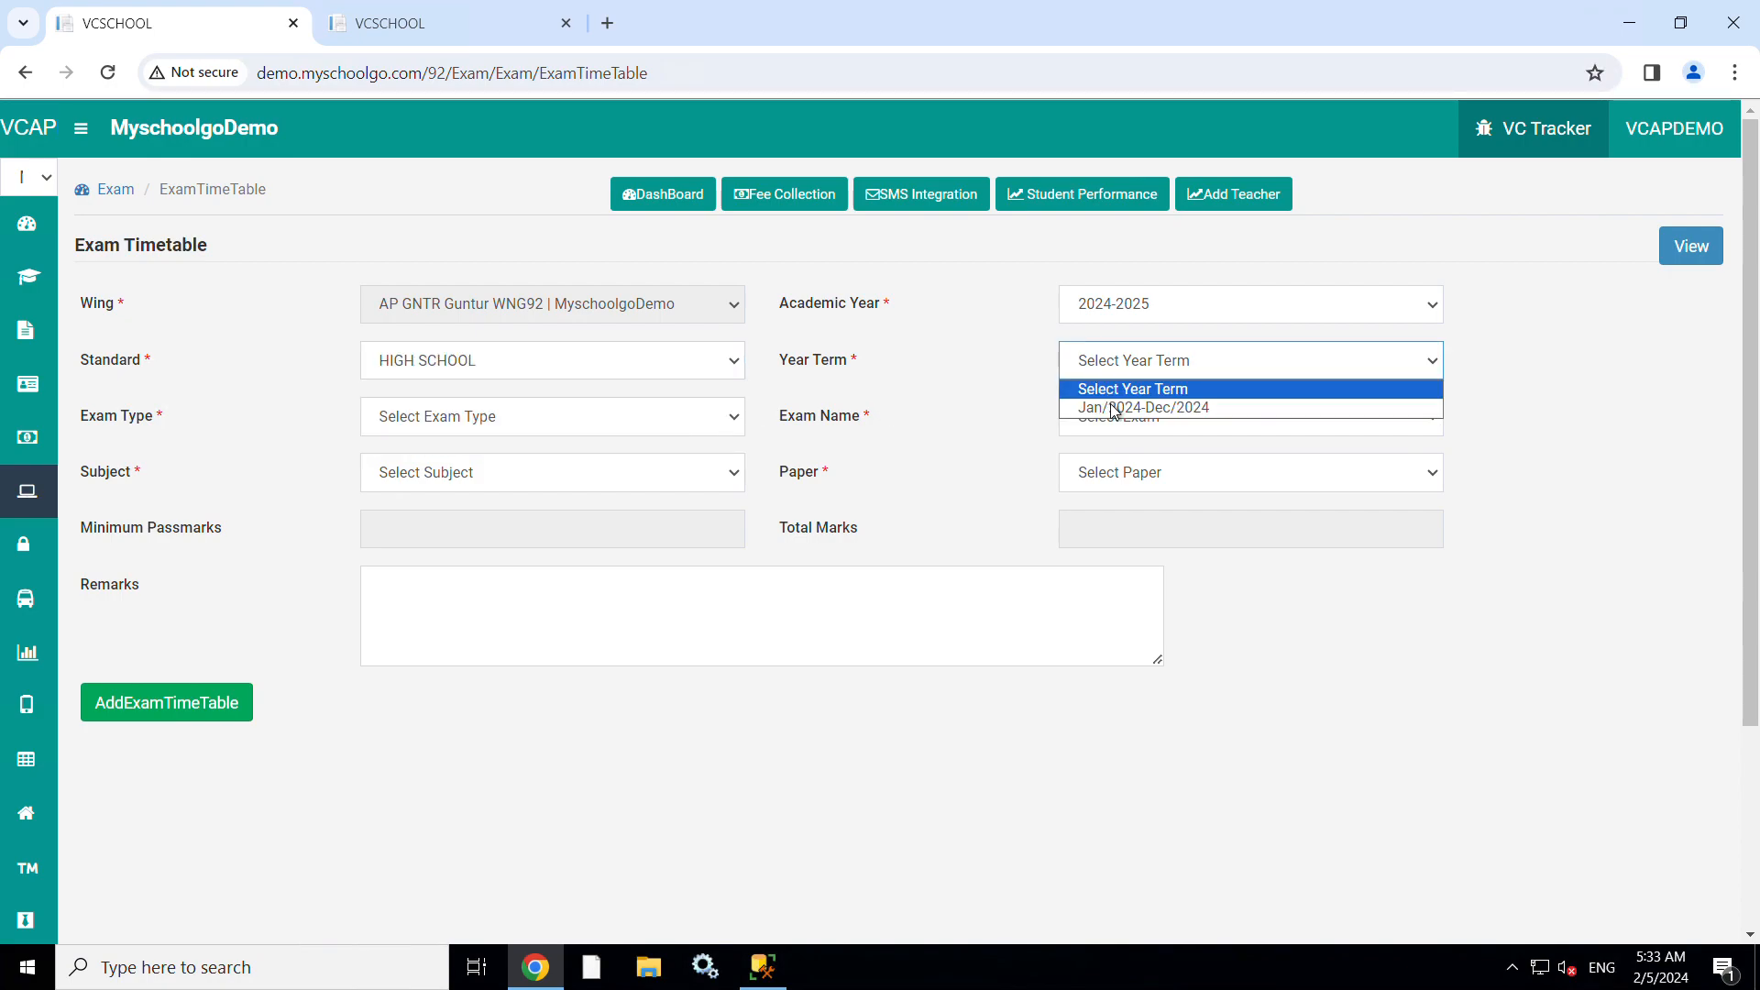
click(1105, 402)
Step: Select the exam type Curricular and the exam FA1 TEST for the new timetable
click(667, 410)
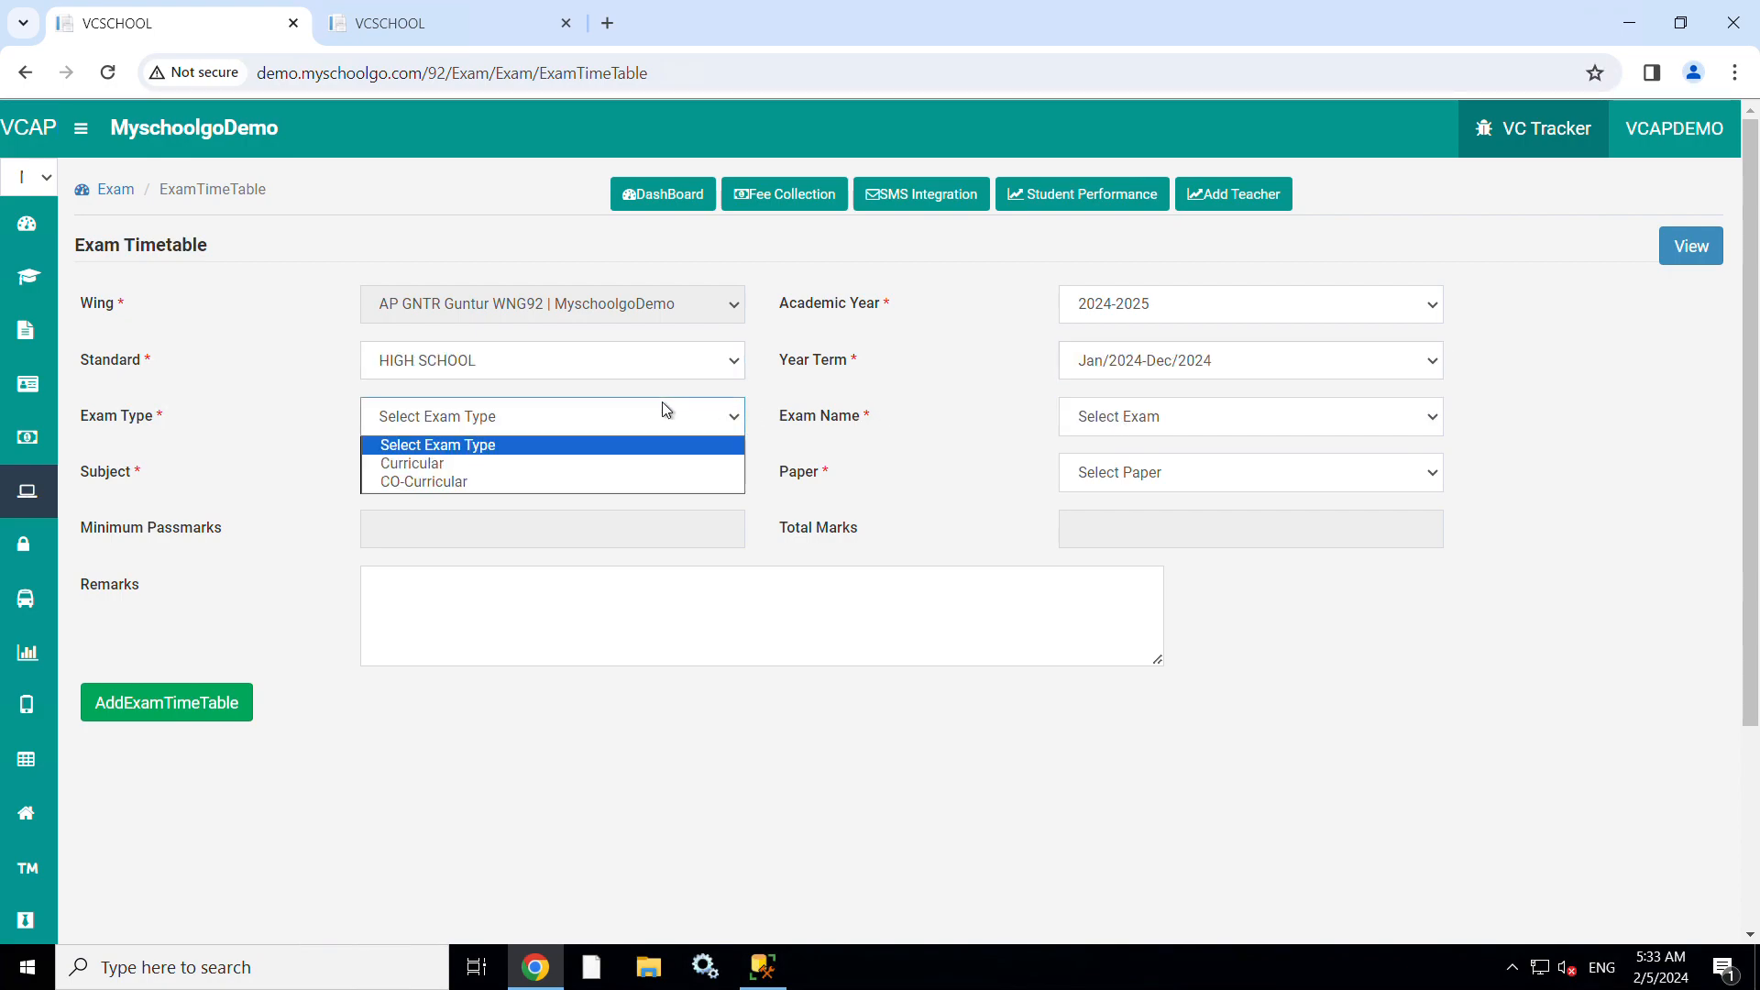
click(502, 464)
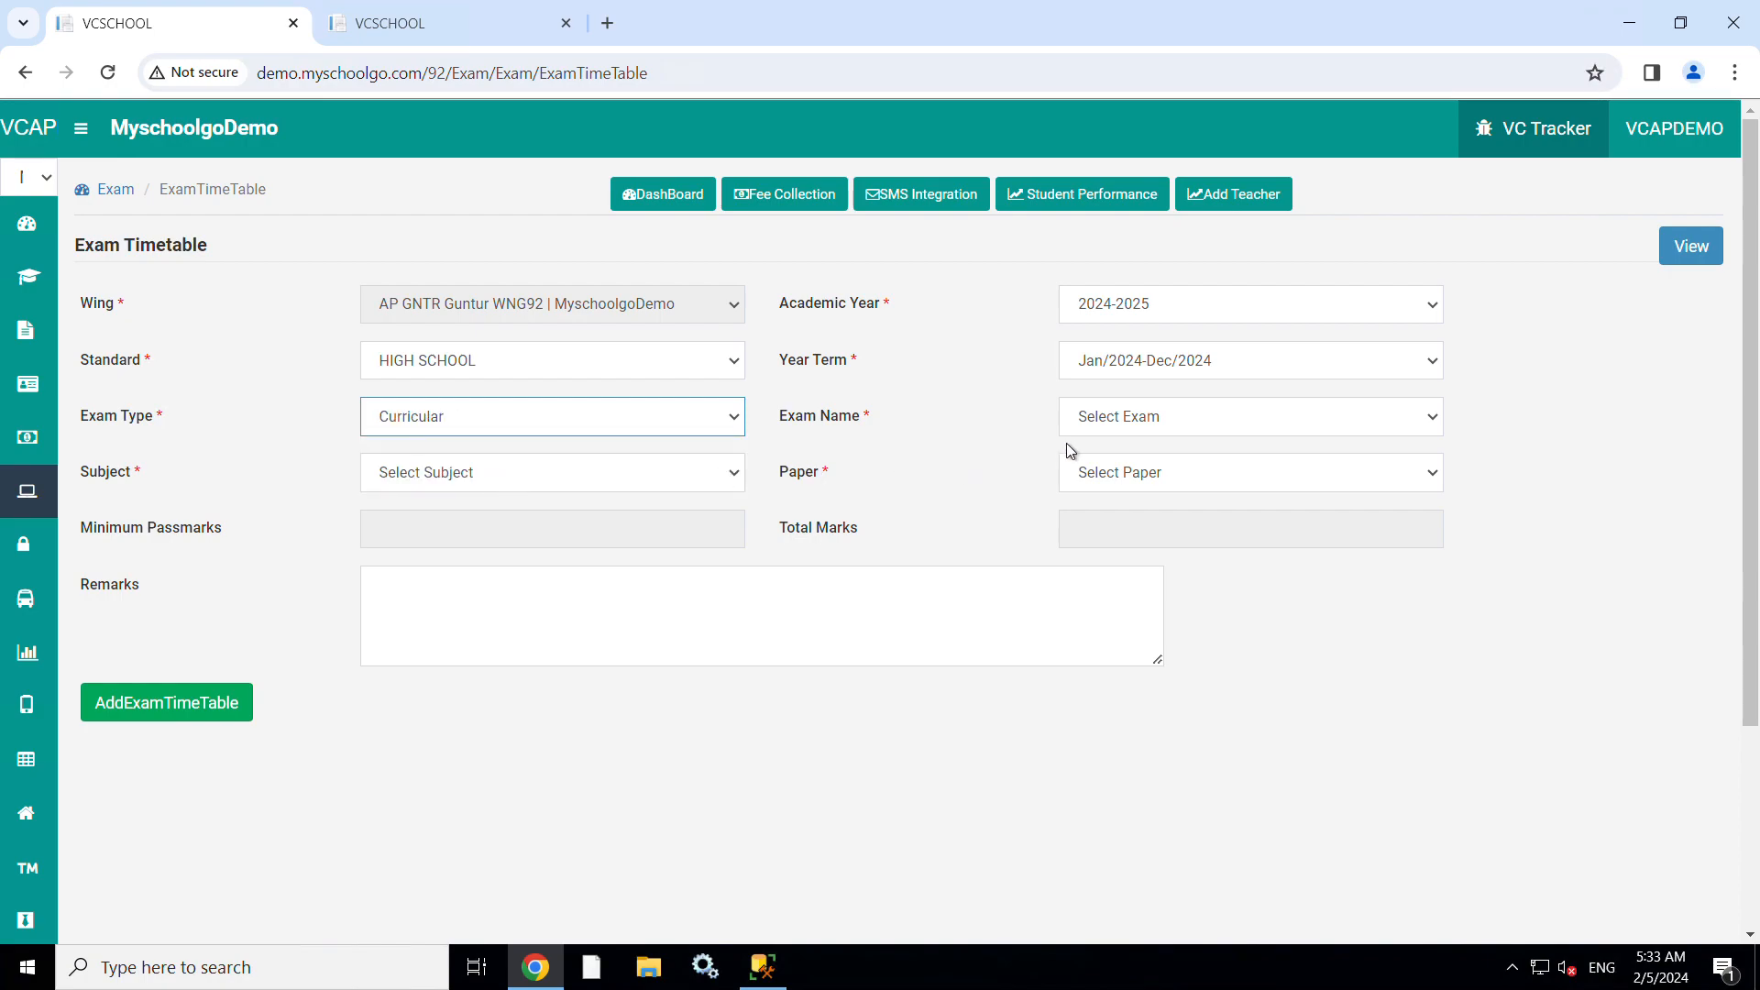
click(1097, 427)
click(1123, 464)
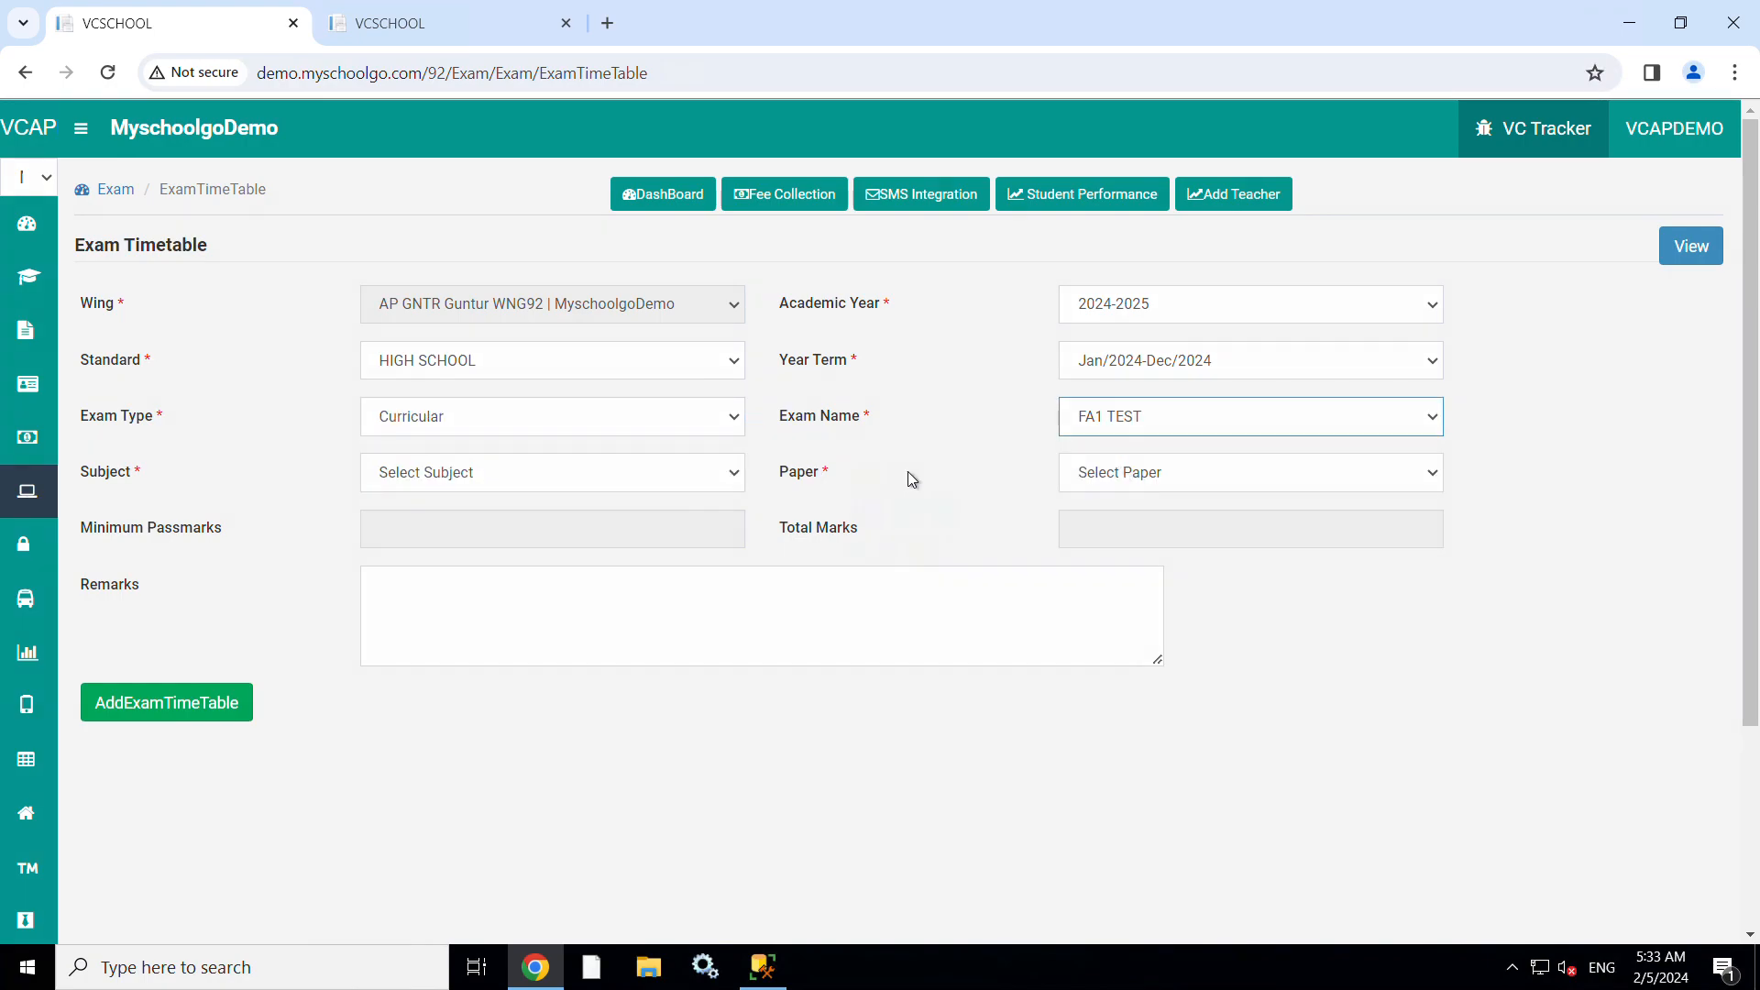
Step: Choose the subject PHYSICAL SCIENCE with PHYSICAL SCIENCE PAPER | Theory and add an exam timetable row for it
click(556, 484)
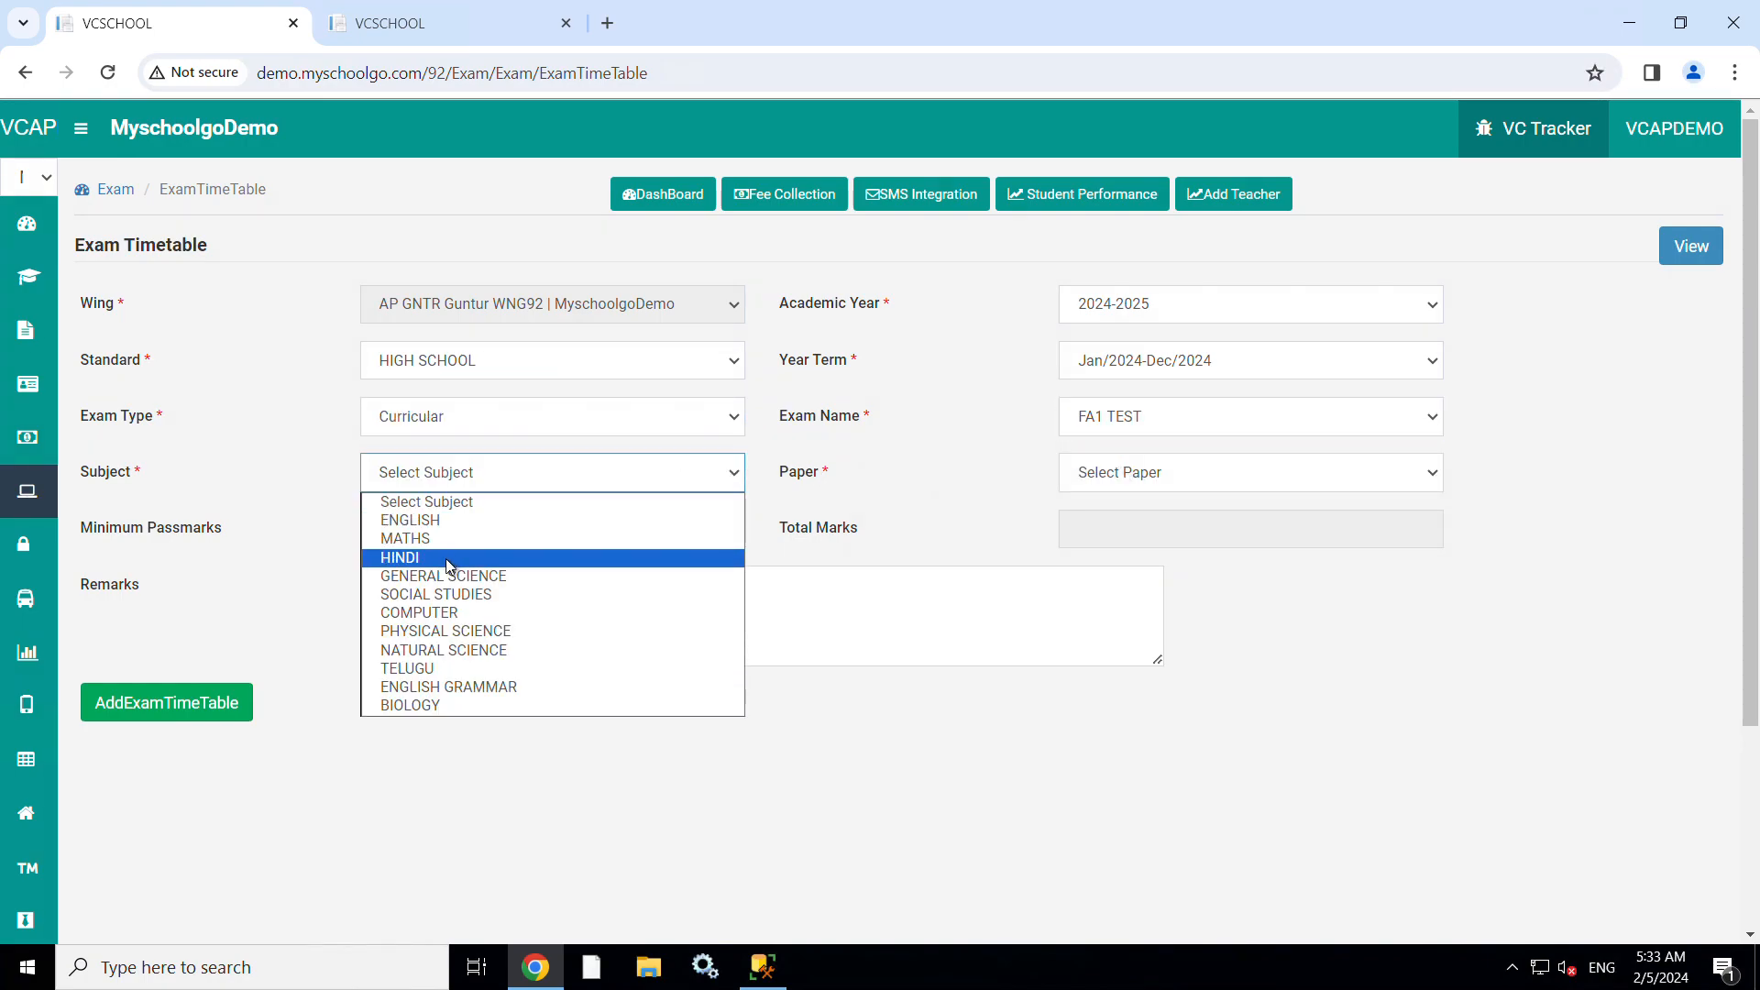
click(495, 631)
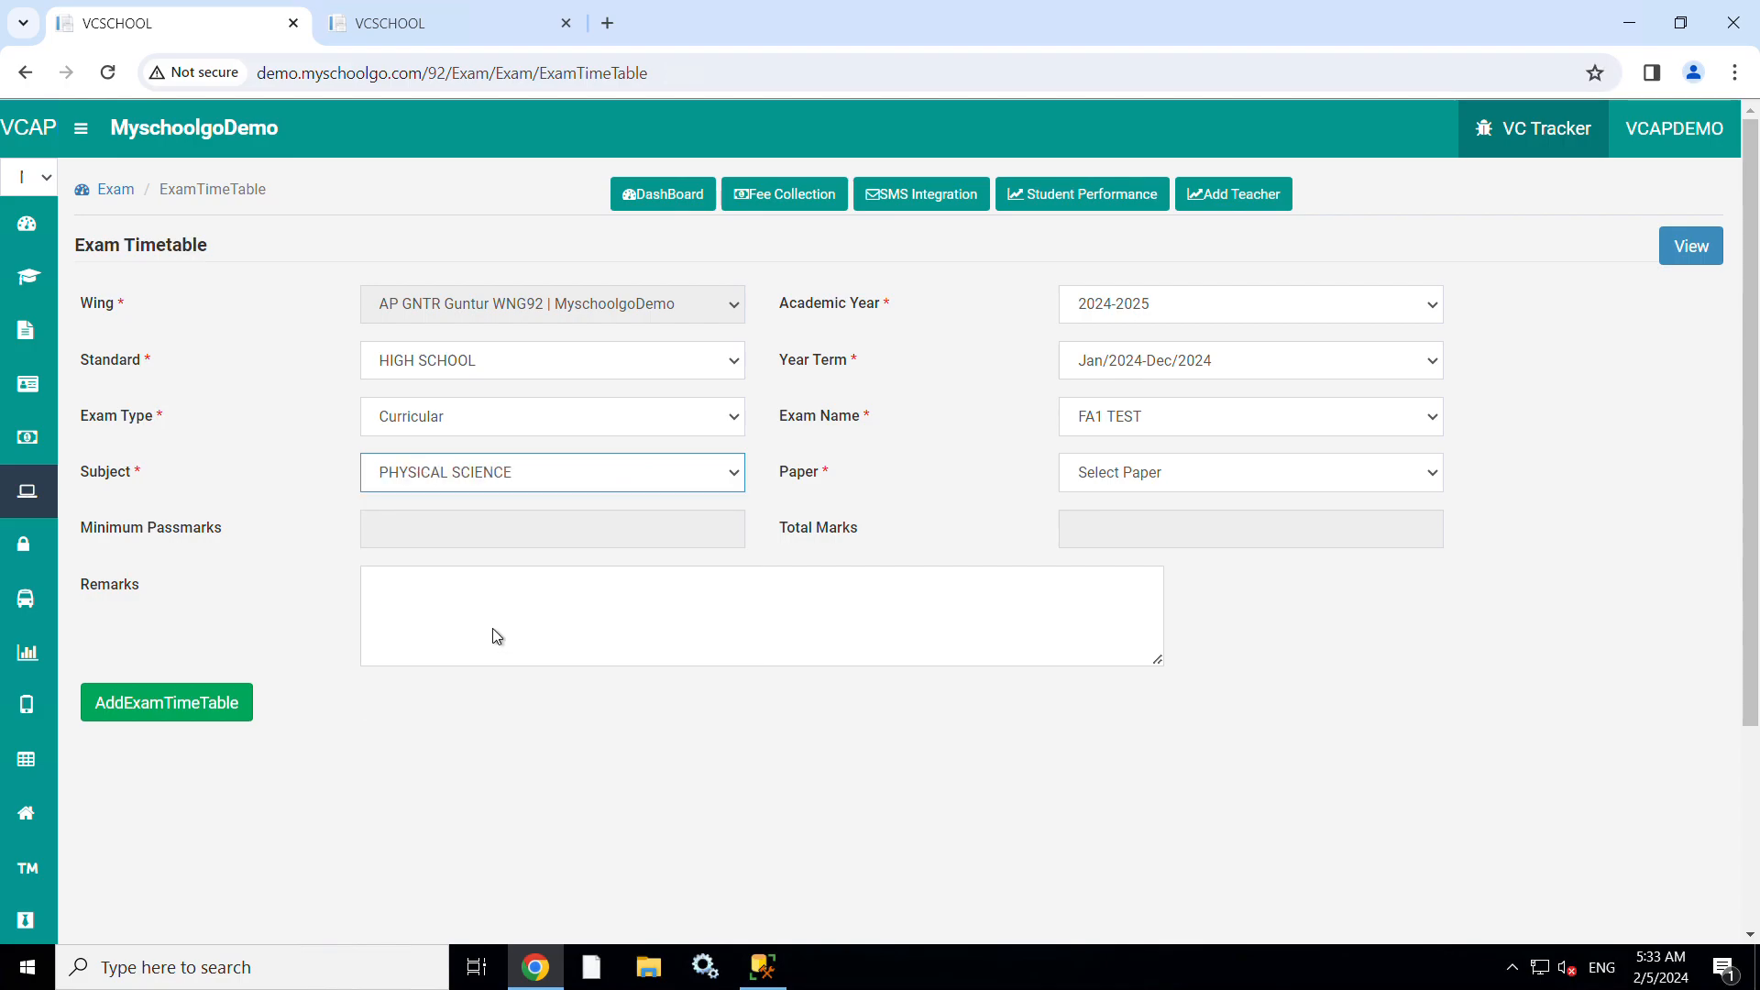
click(1090, 484)
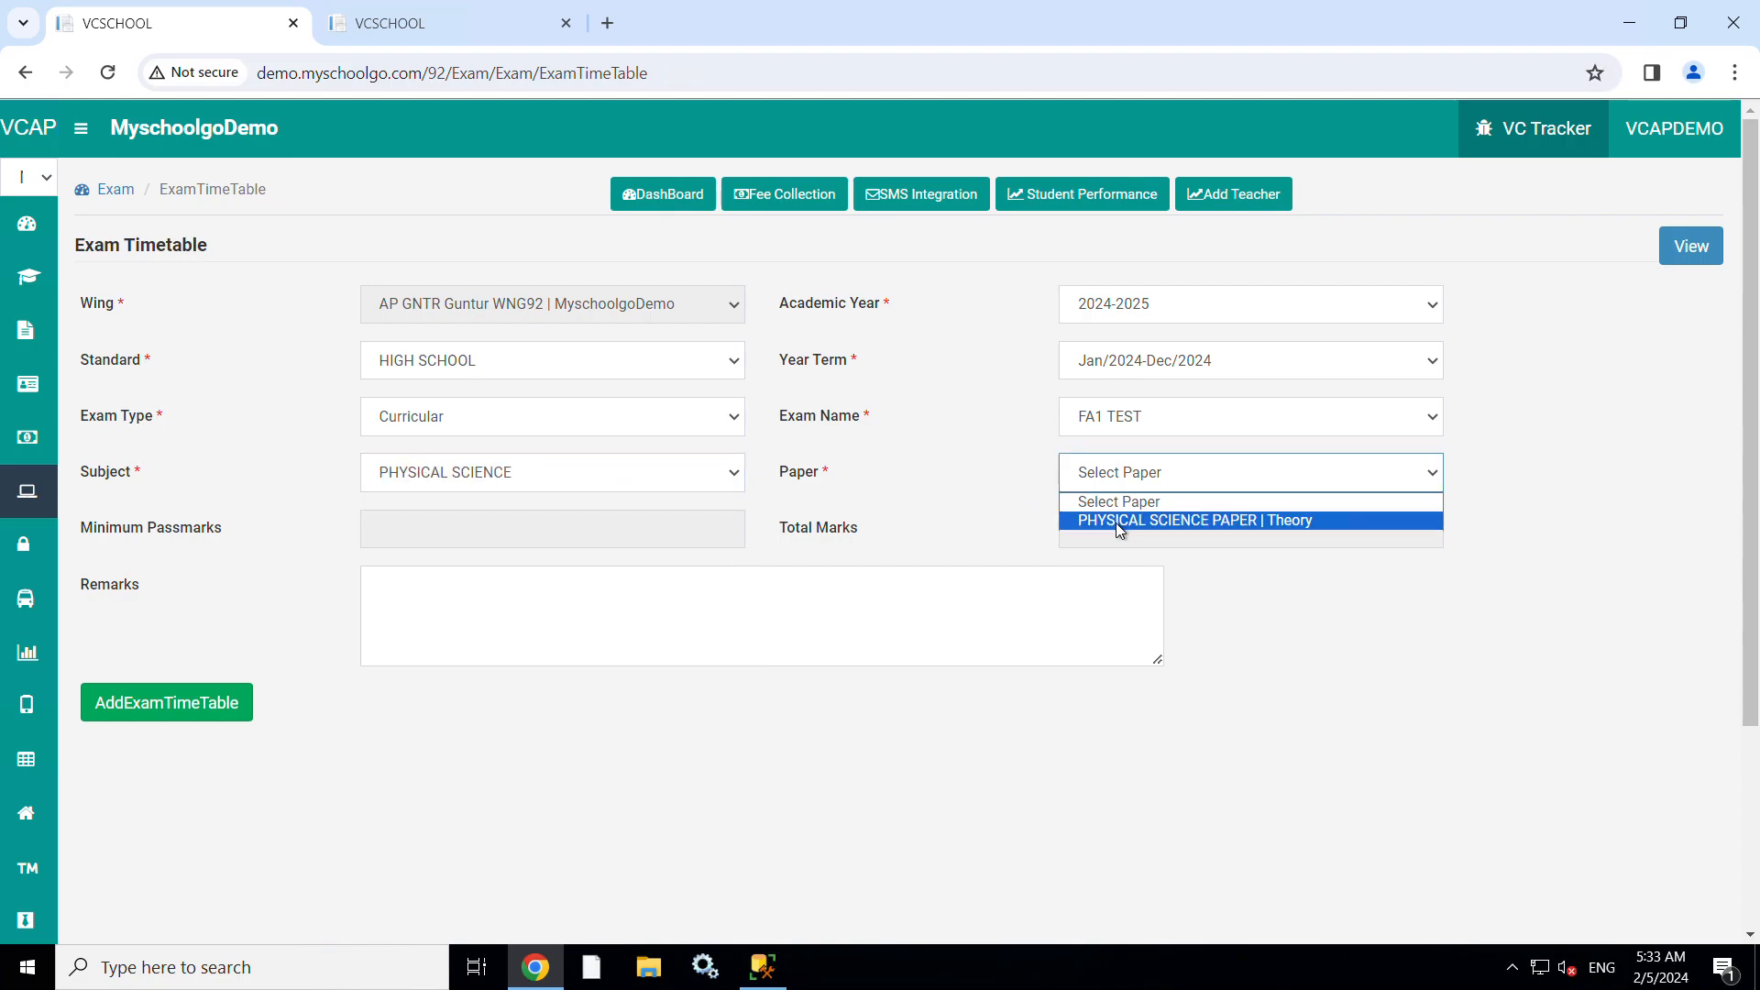
click(1114, 523)
click(184, 702)
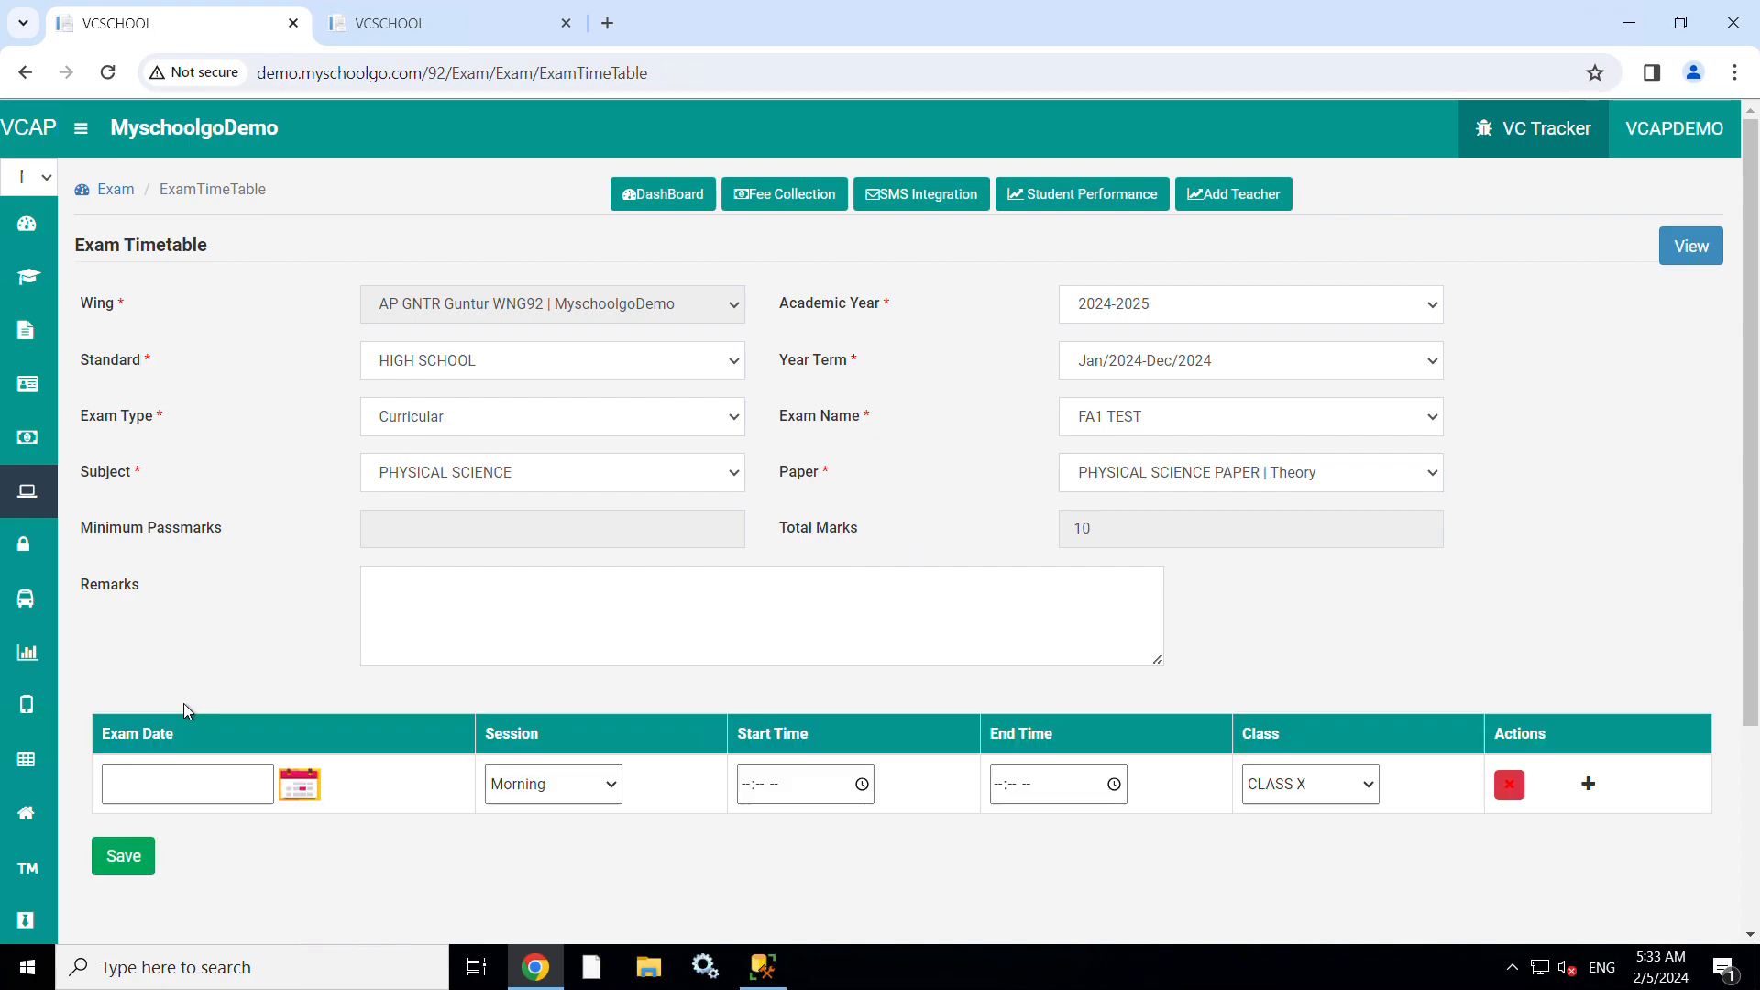
Step: Schedule the physical science exam row for 07/02/2024, starting at 09:33 AM and ending at 10:33 AM
click(300, 779)
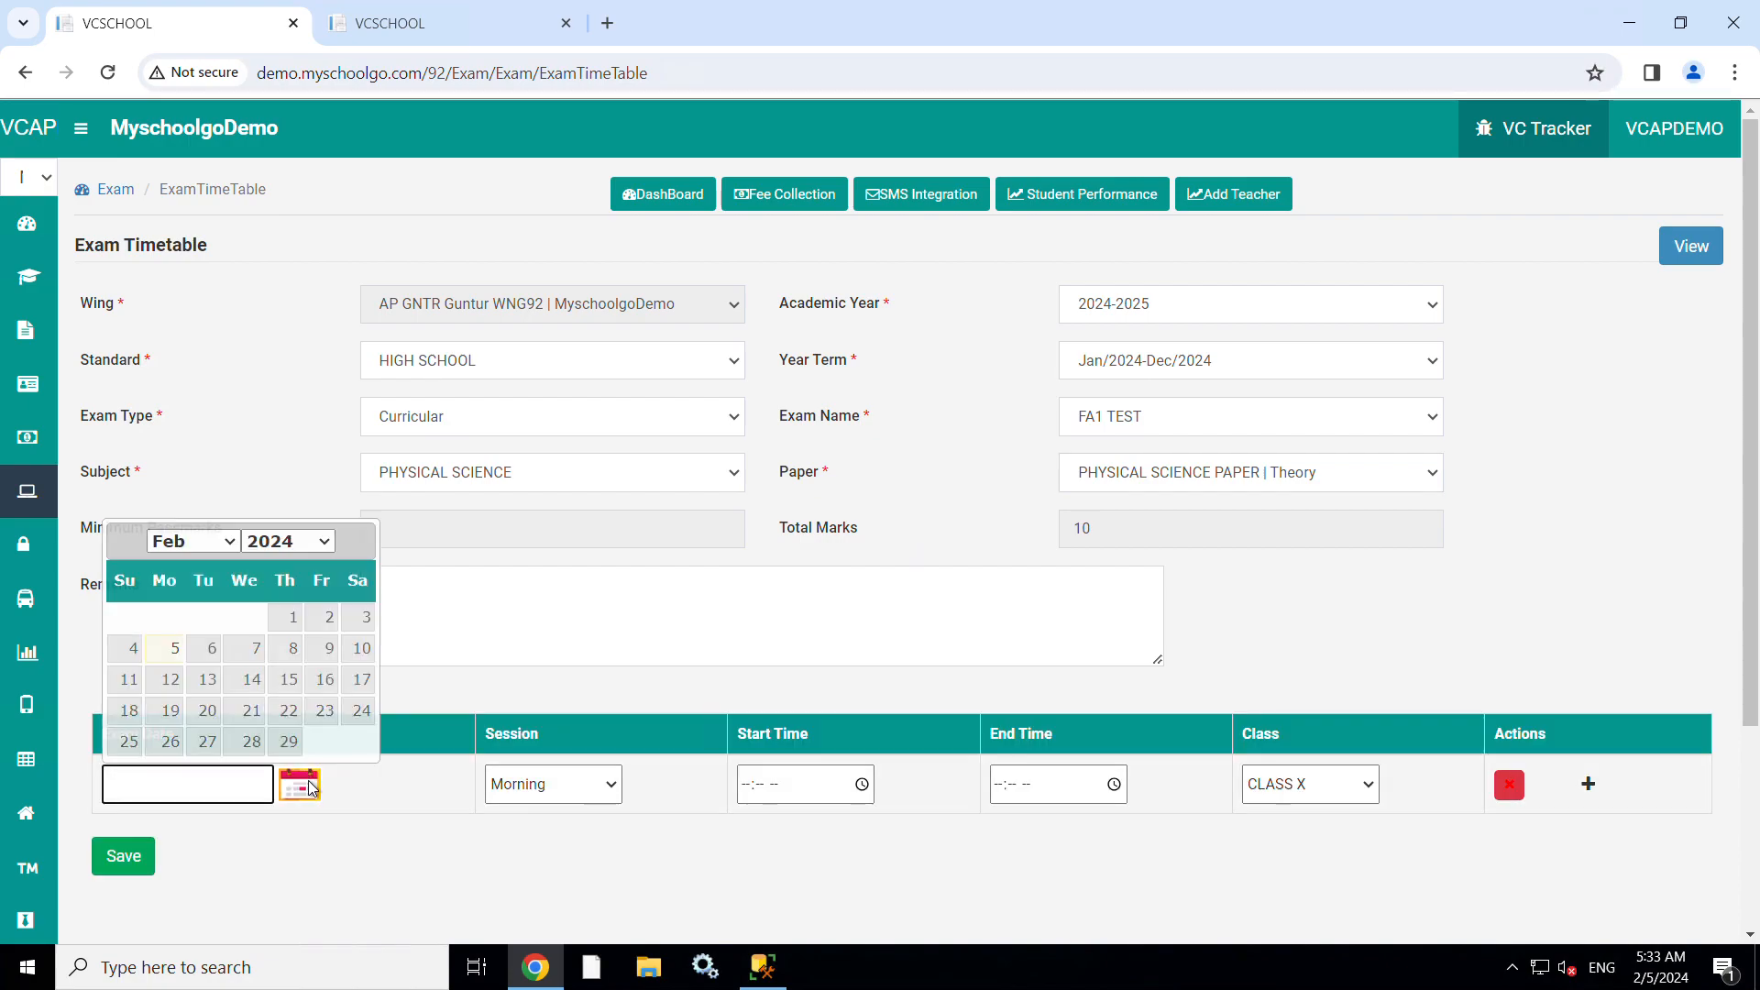
click(258, 649)
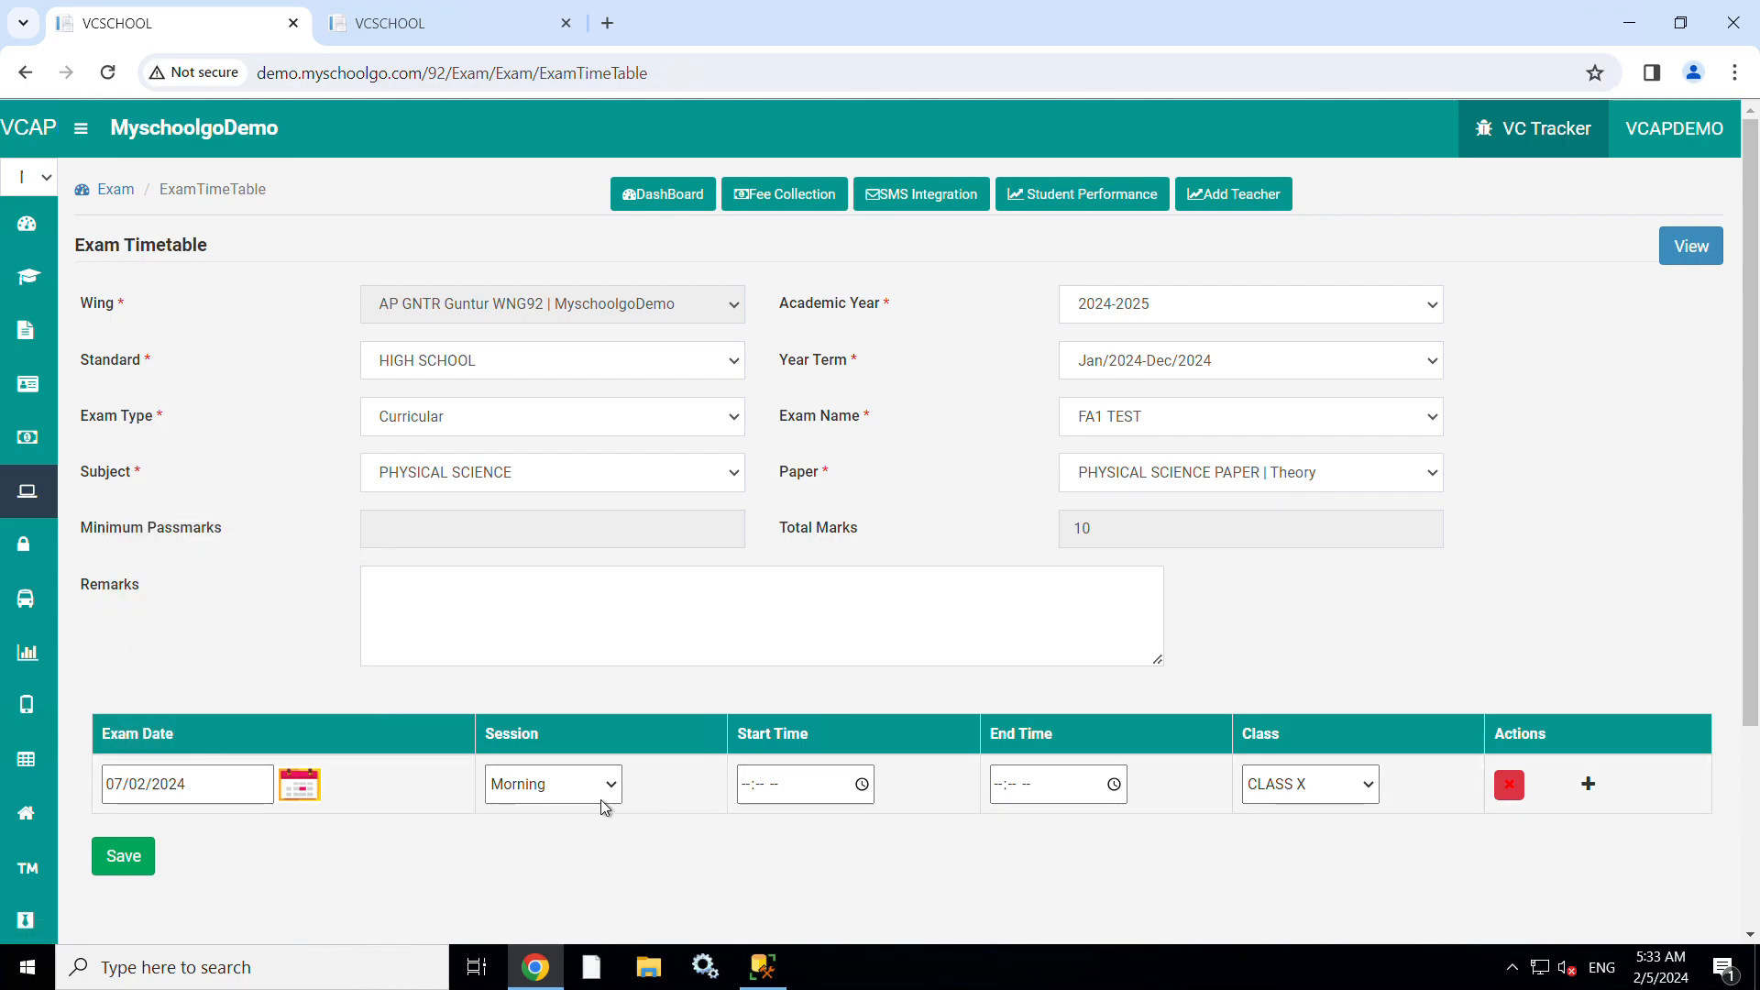
click(862, 786)
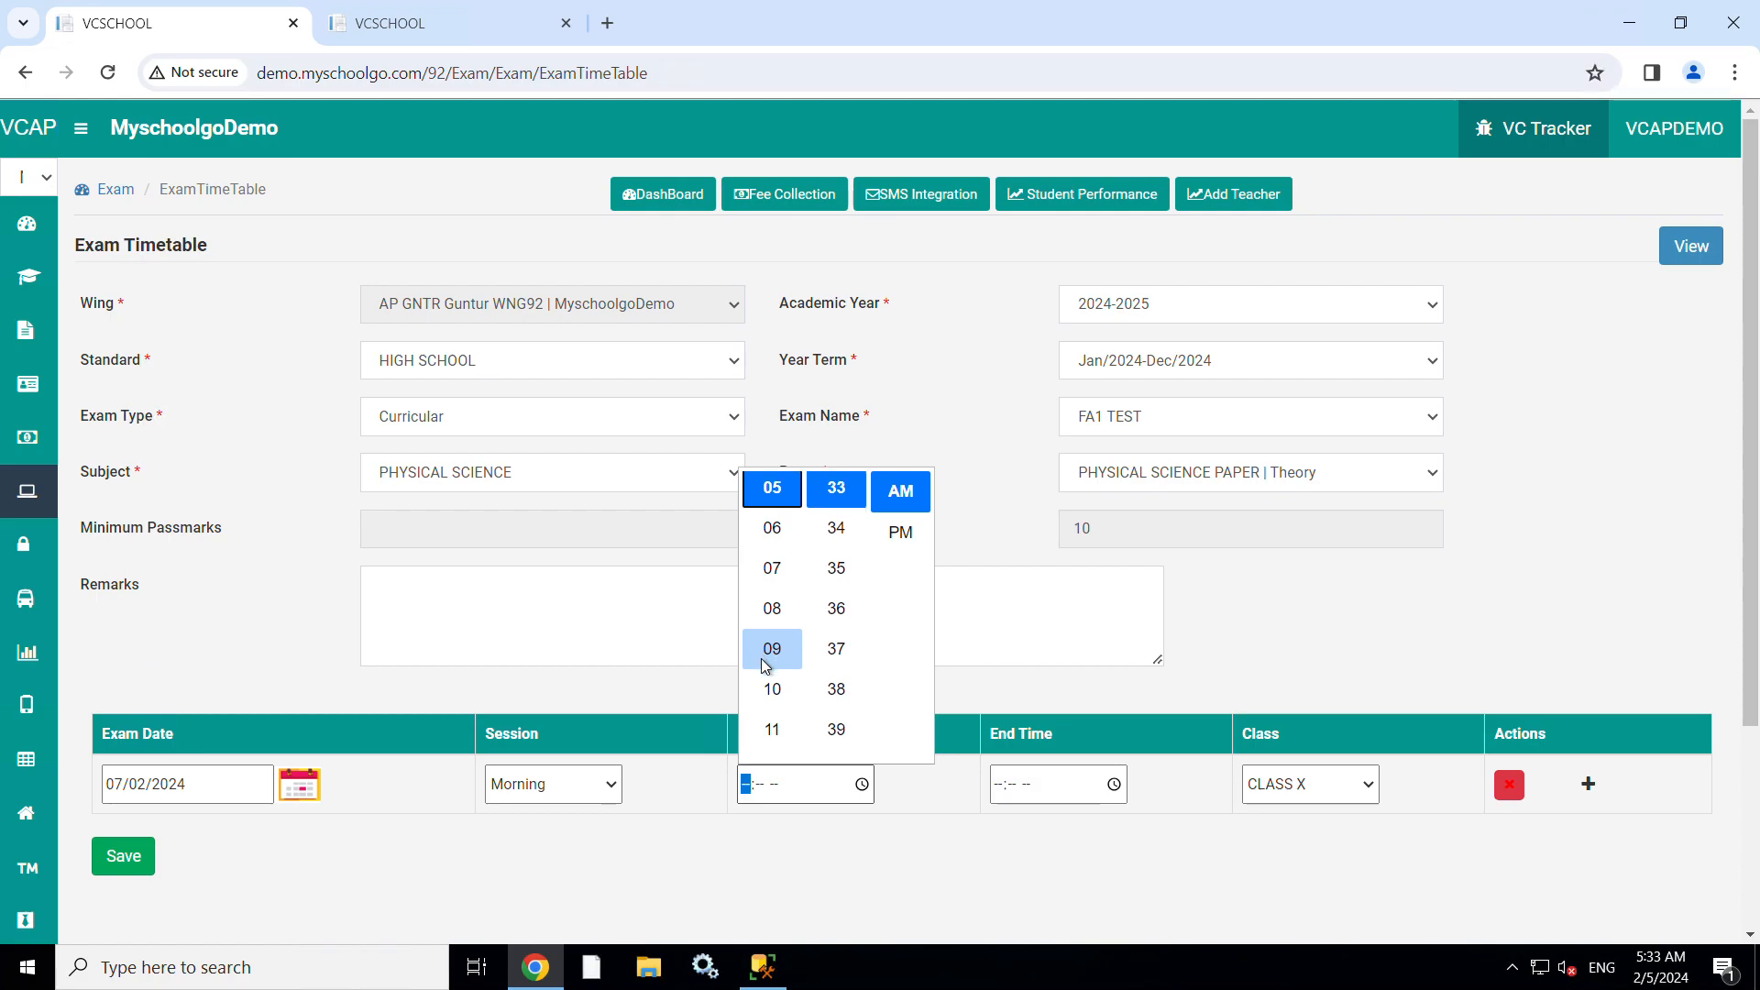
click(772, 648)
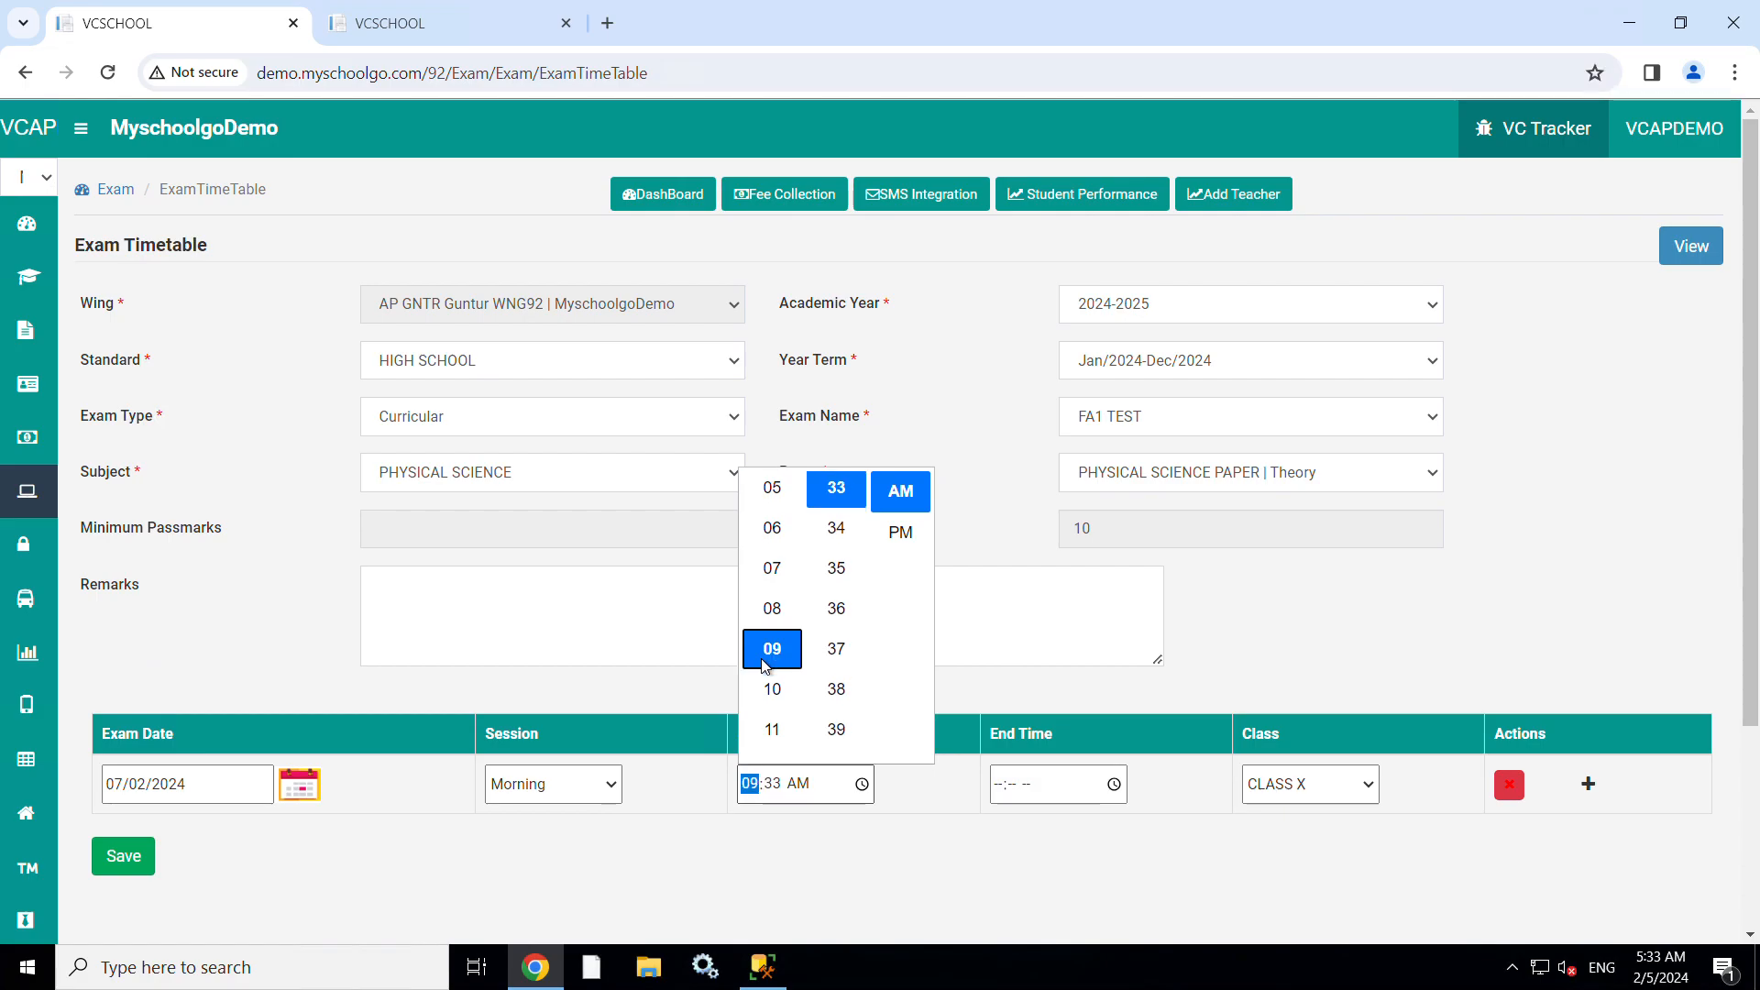
click(1112, 788)
click(1024, 692)
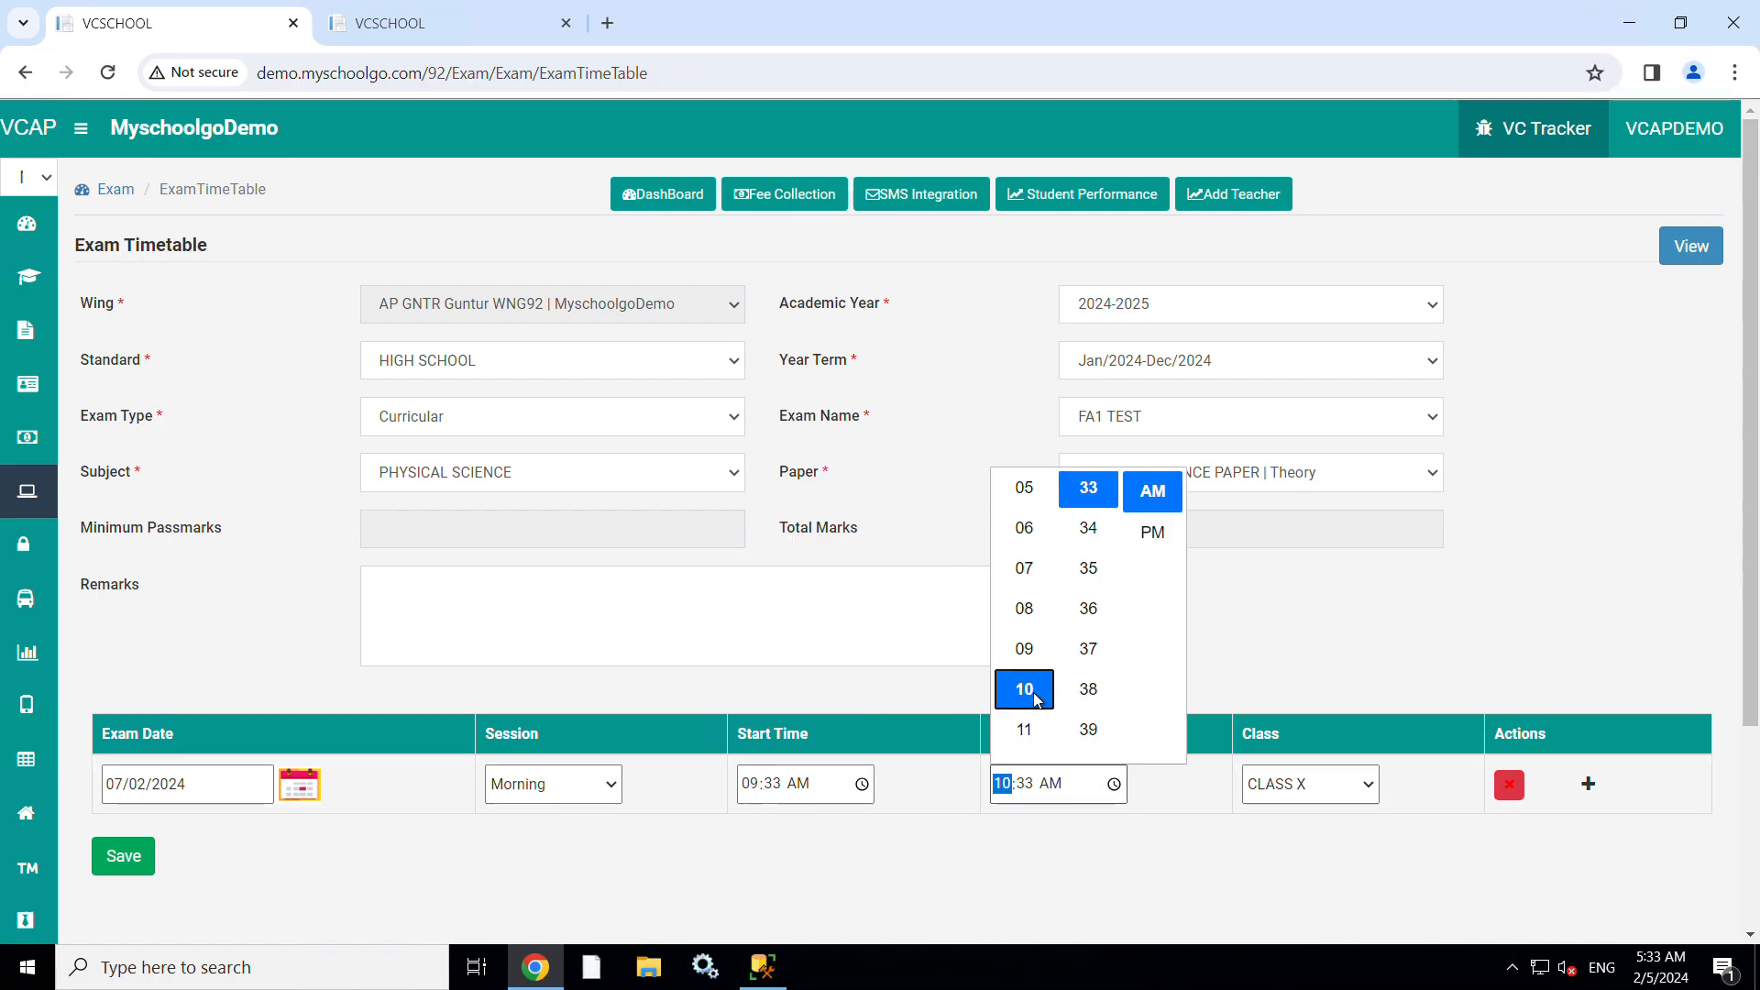
click(1332, 844)
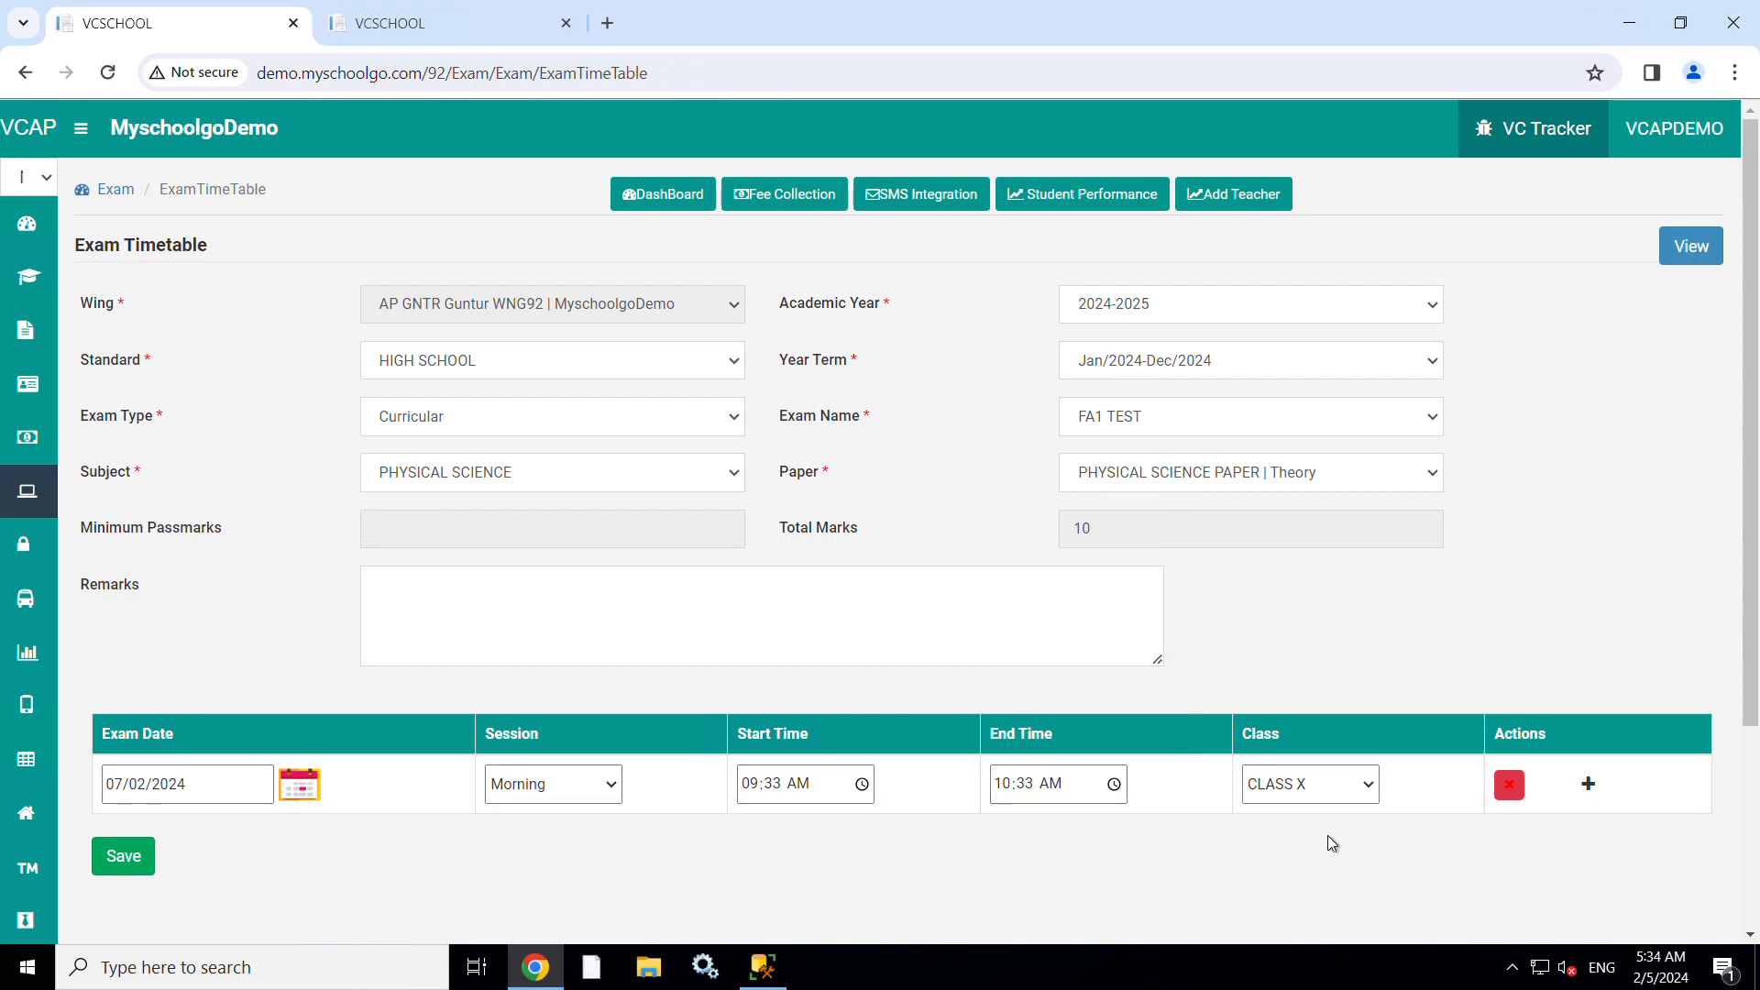
scroll(1328, 834, down, 3)
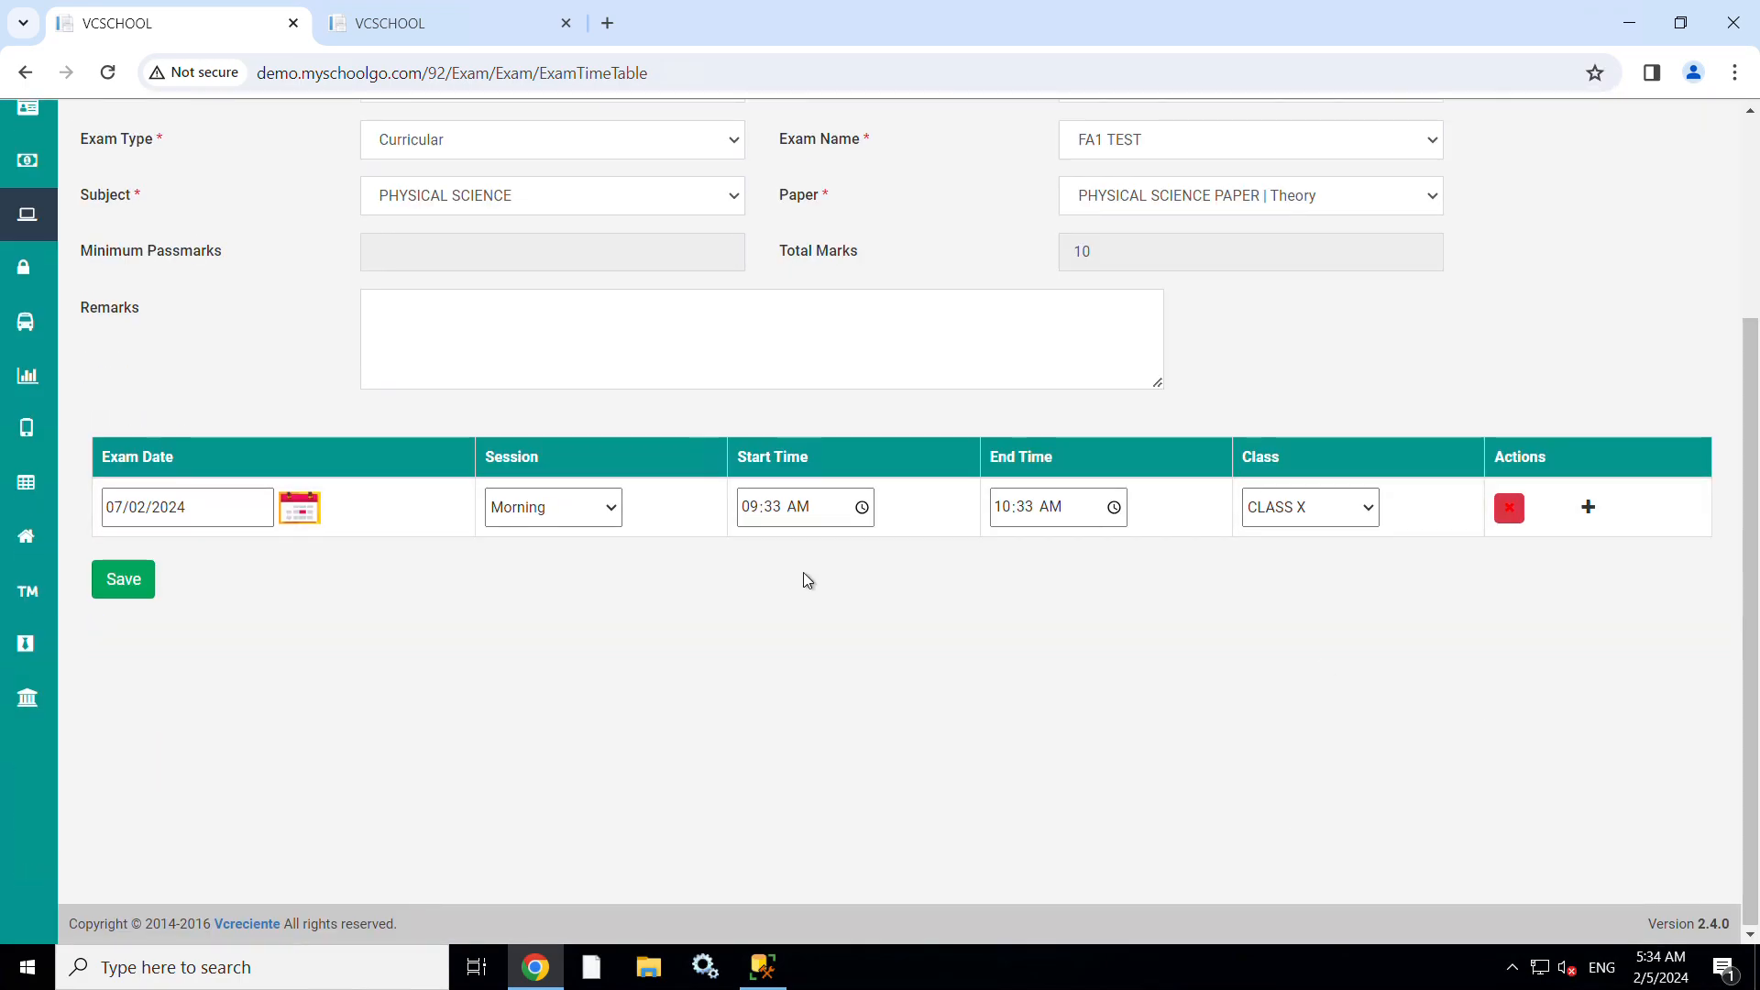
Step: Save the physical science timetable and start a new one for academic year 2024-2025, standard HIGH SCHOOL, year term Jan/2024-Dec/2024
click(148, 587)
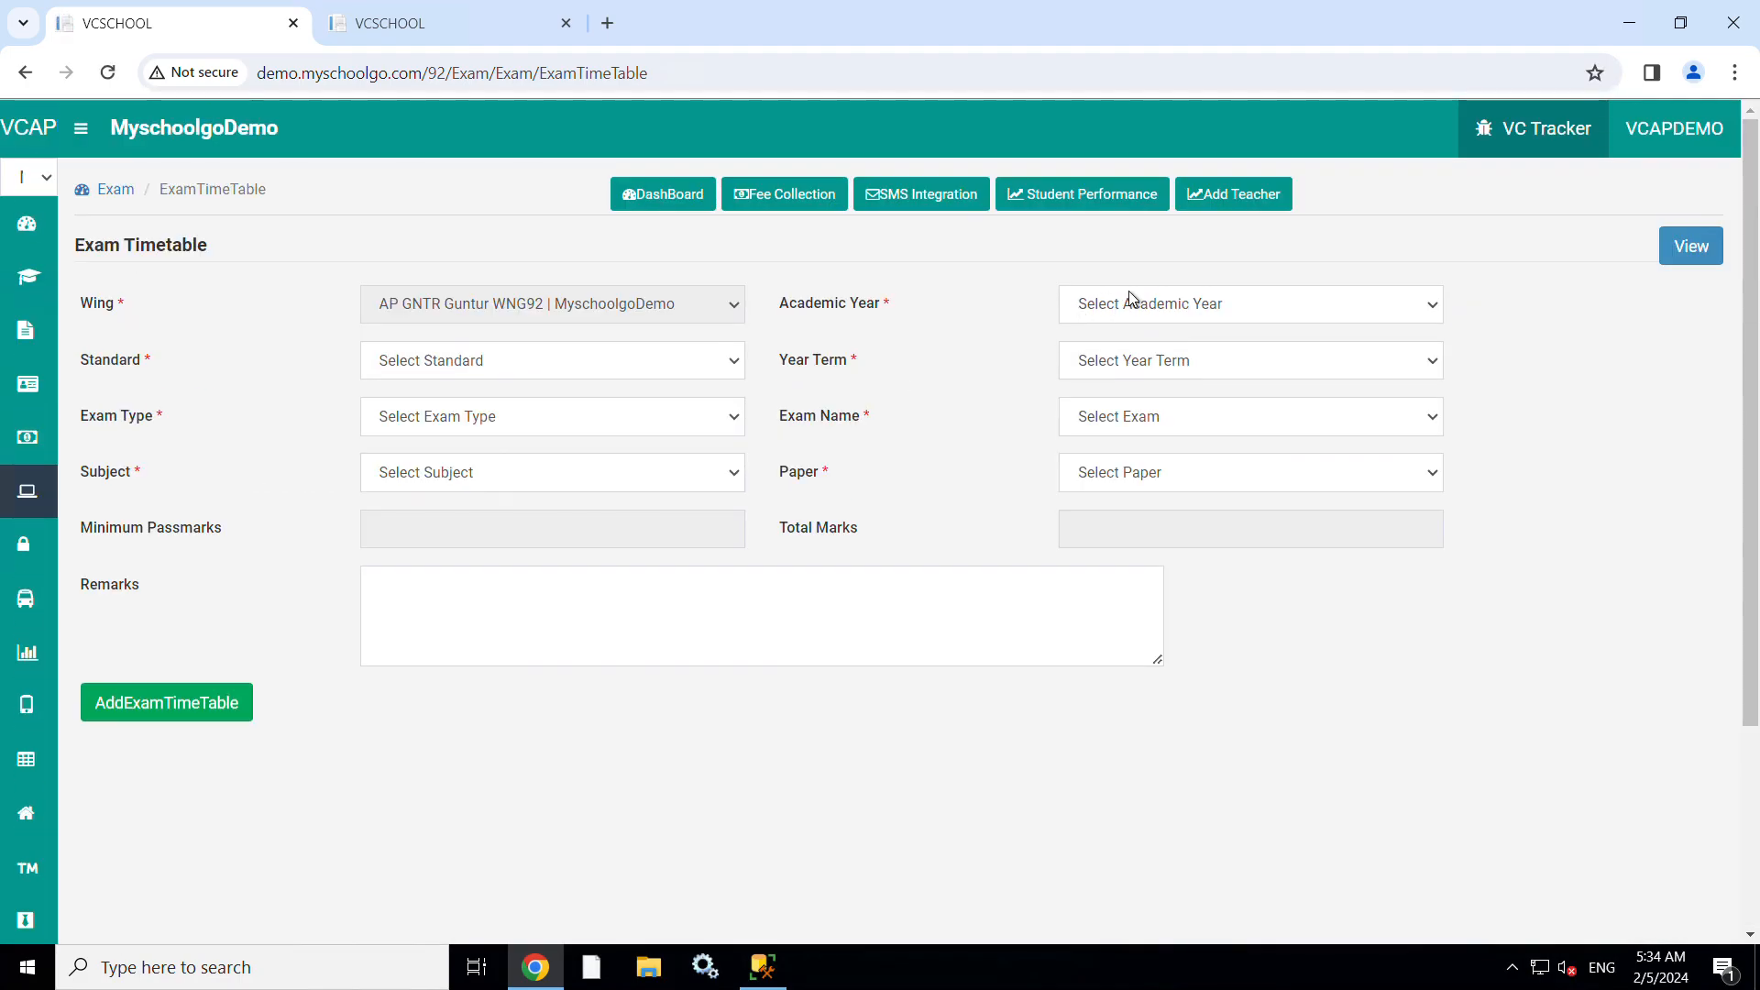
click(1137, 303)
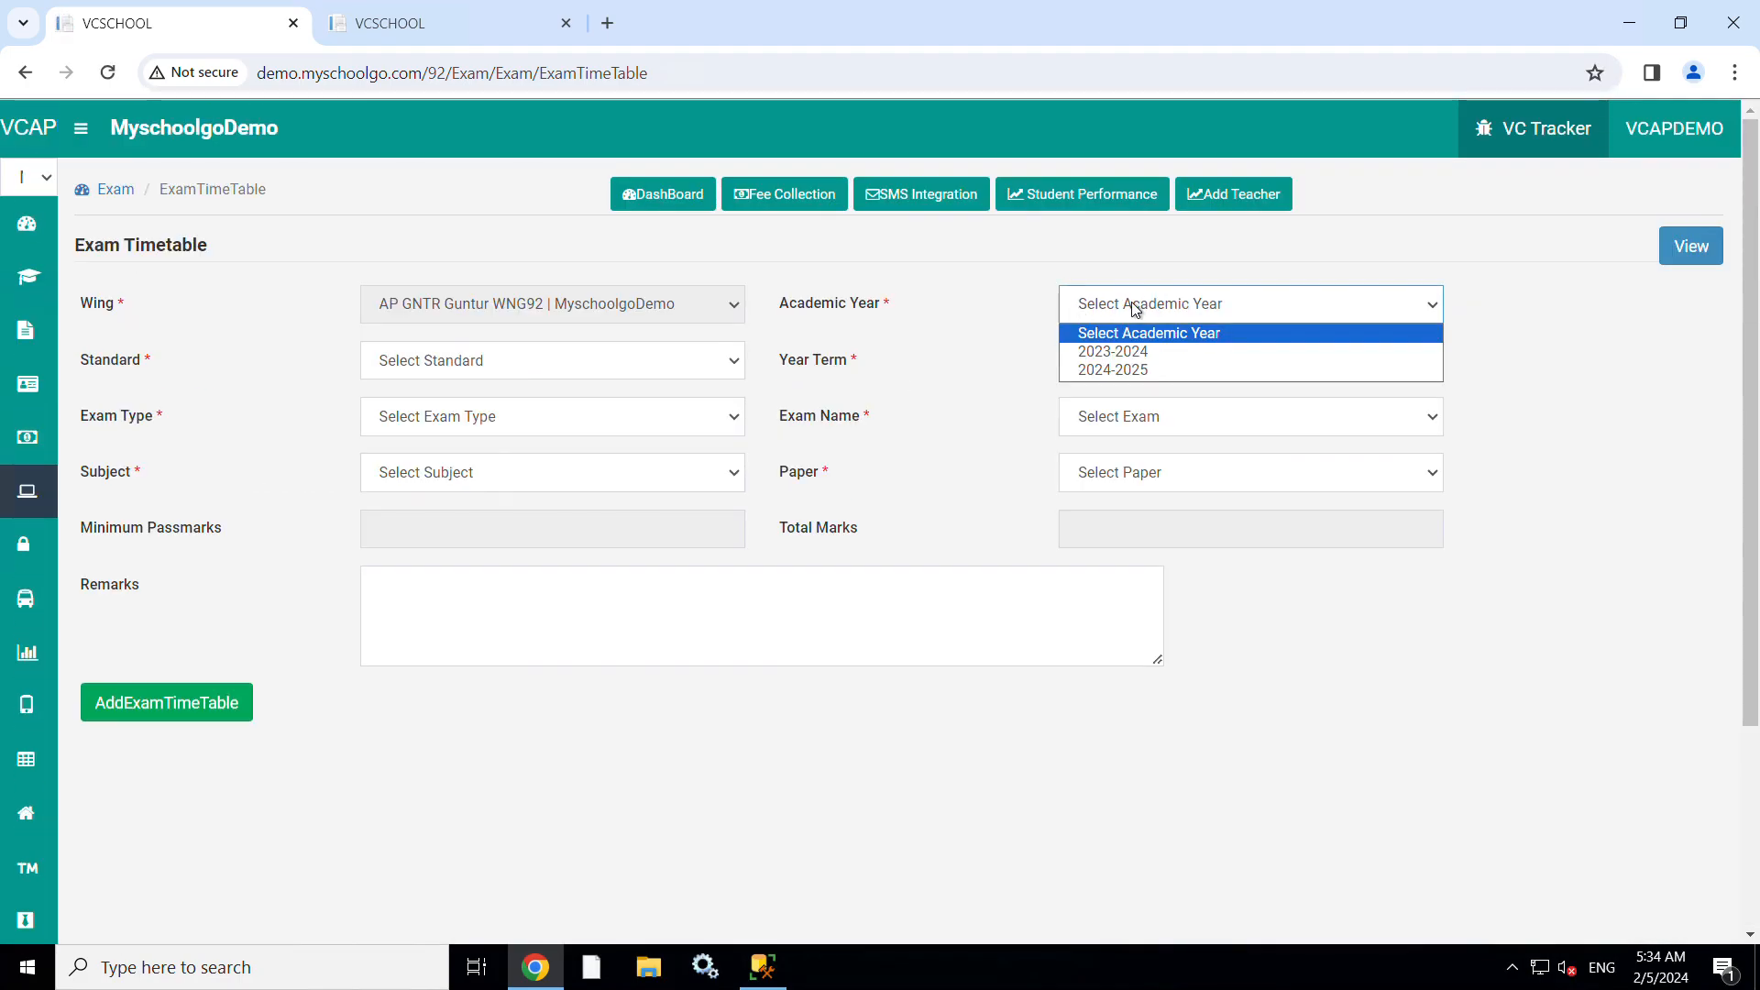
click(1113, 370)
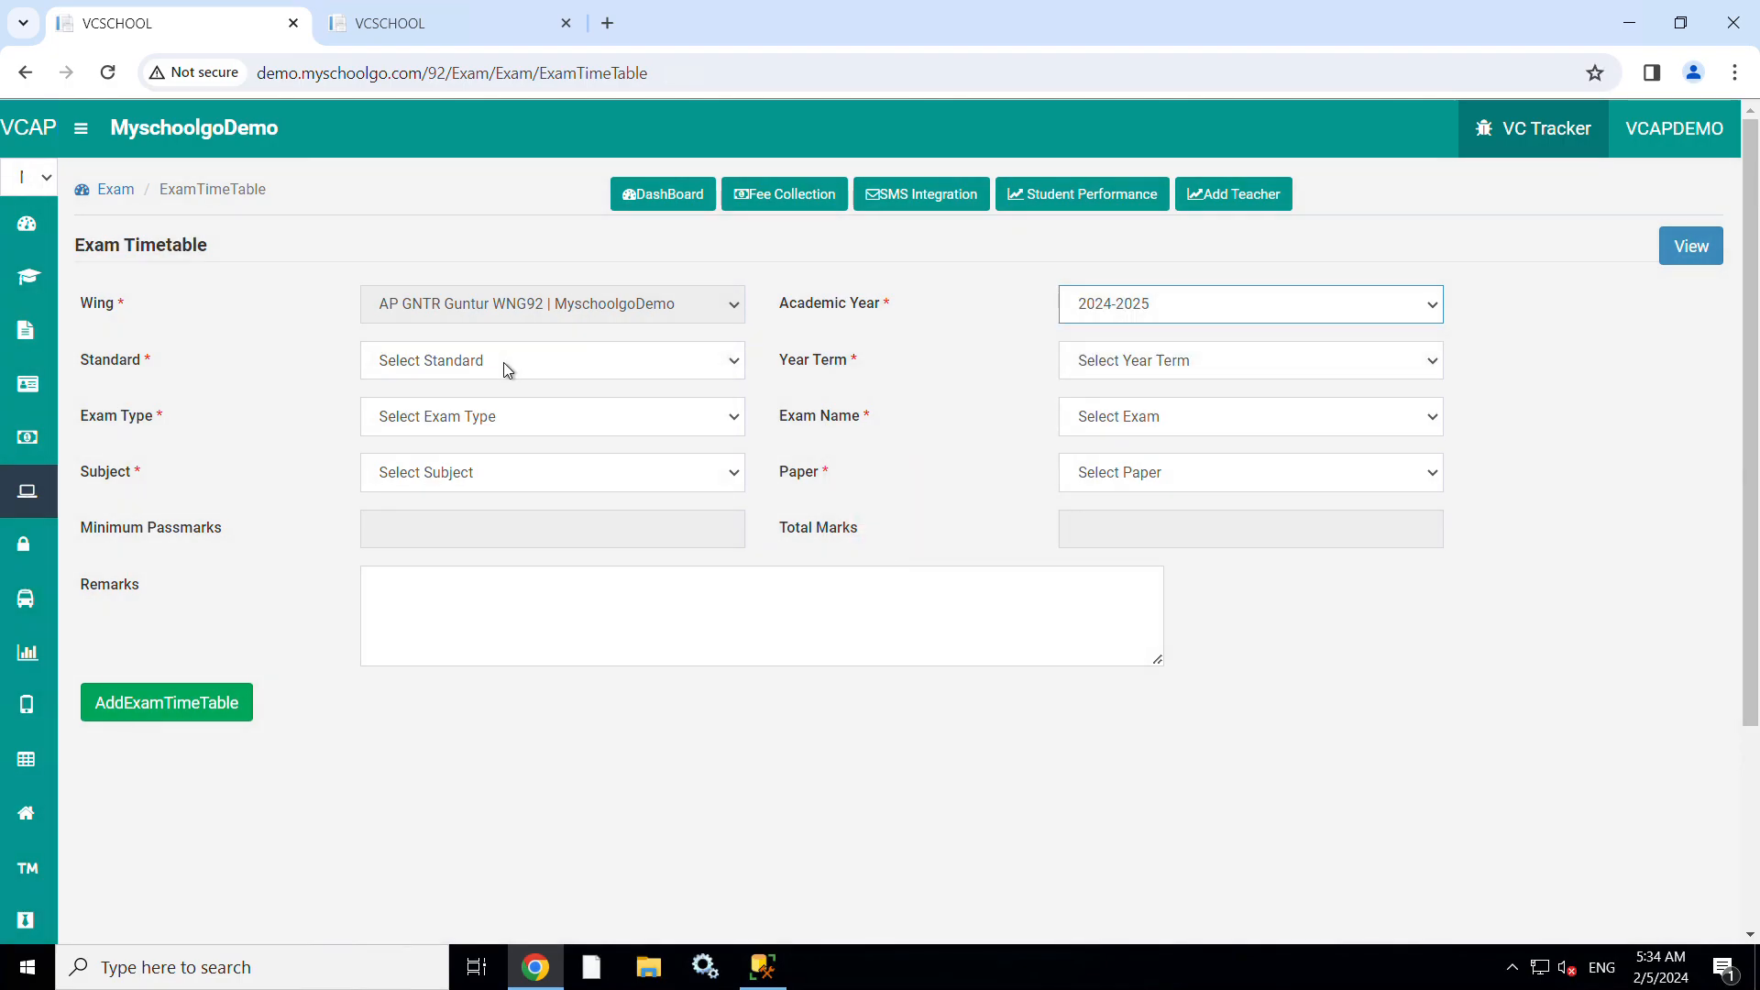
click(503, 361)
click(476, 449)
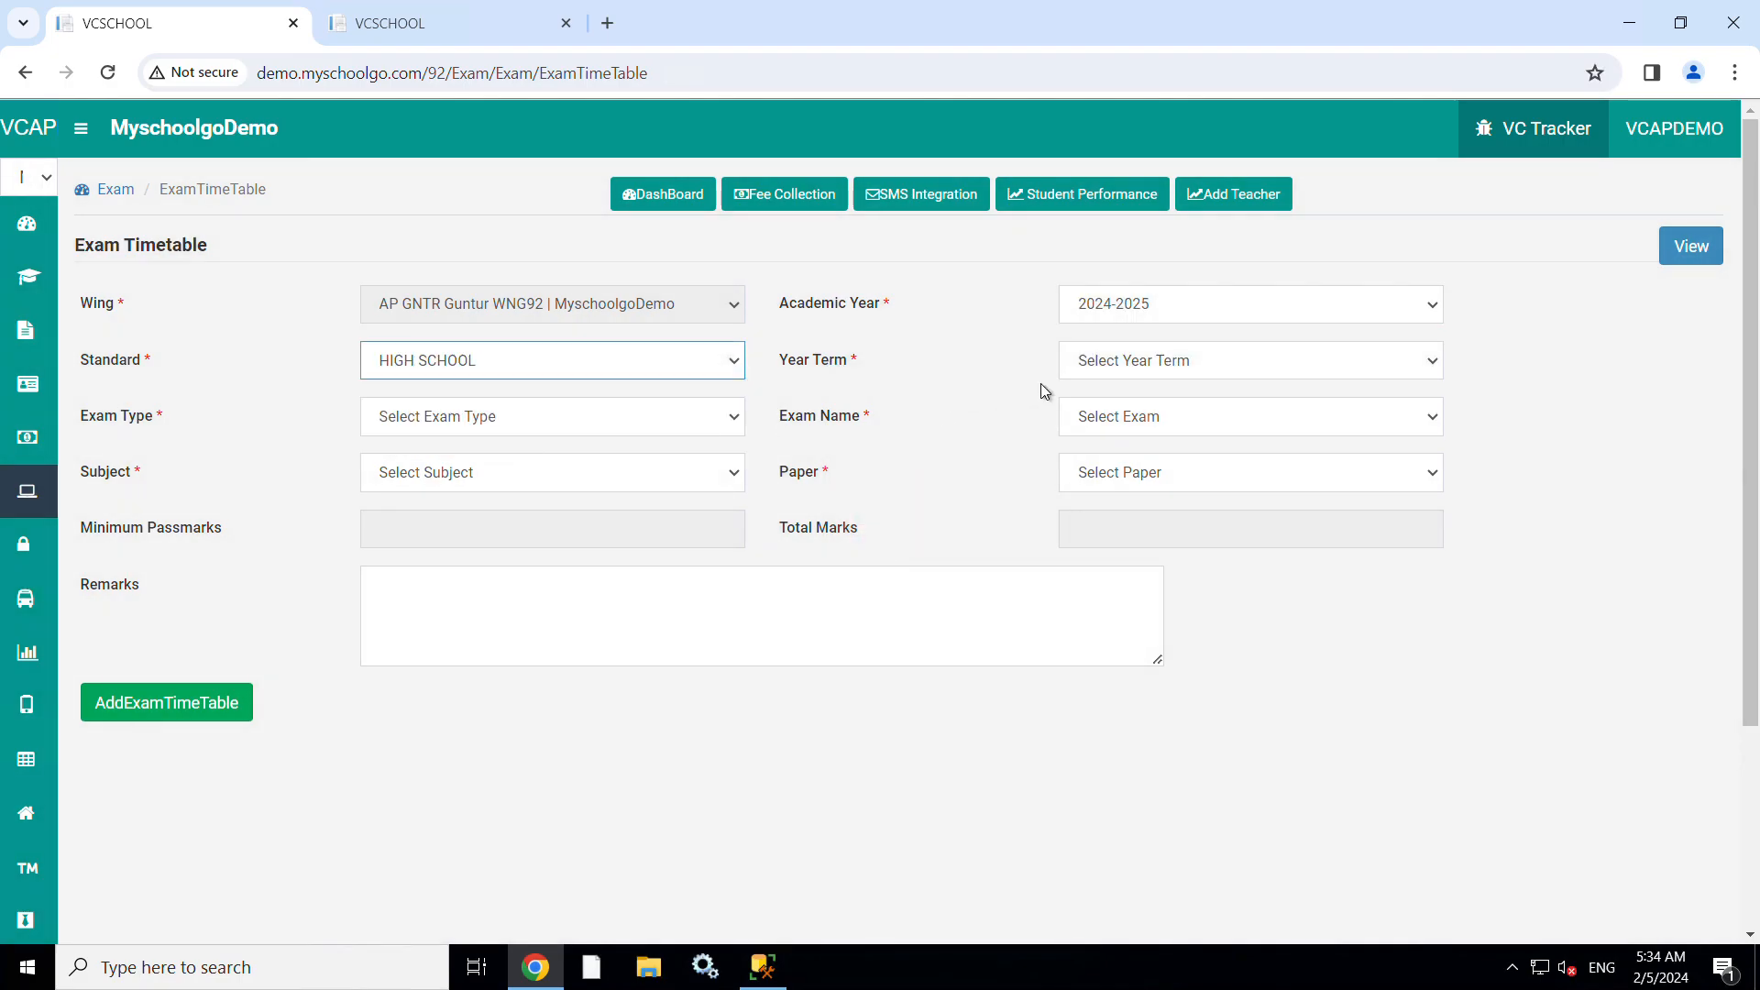
click(1098, 369)
click(1126, 406)
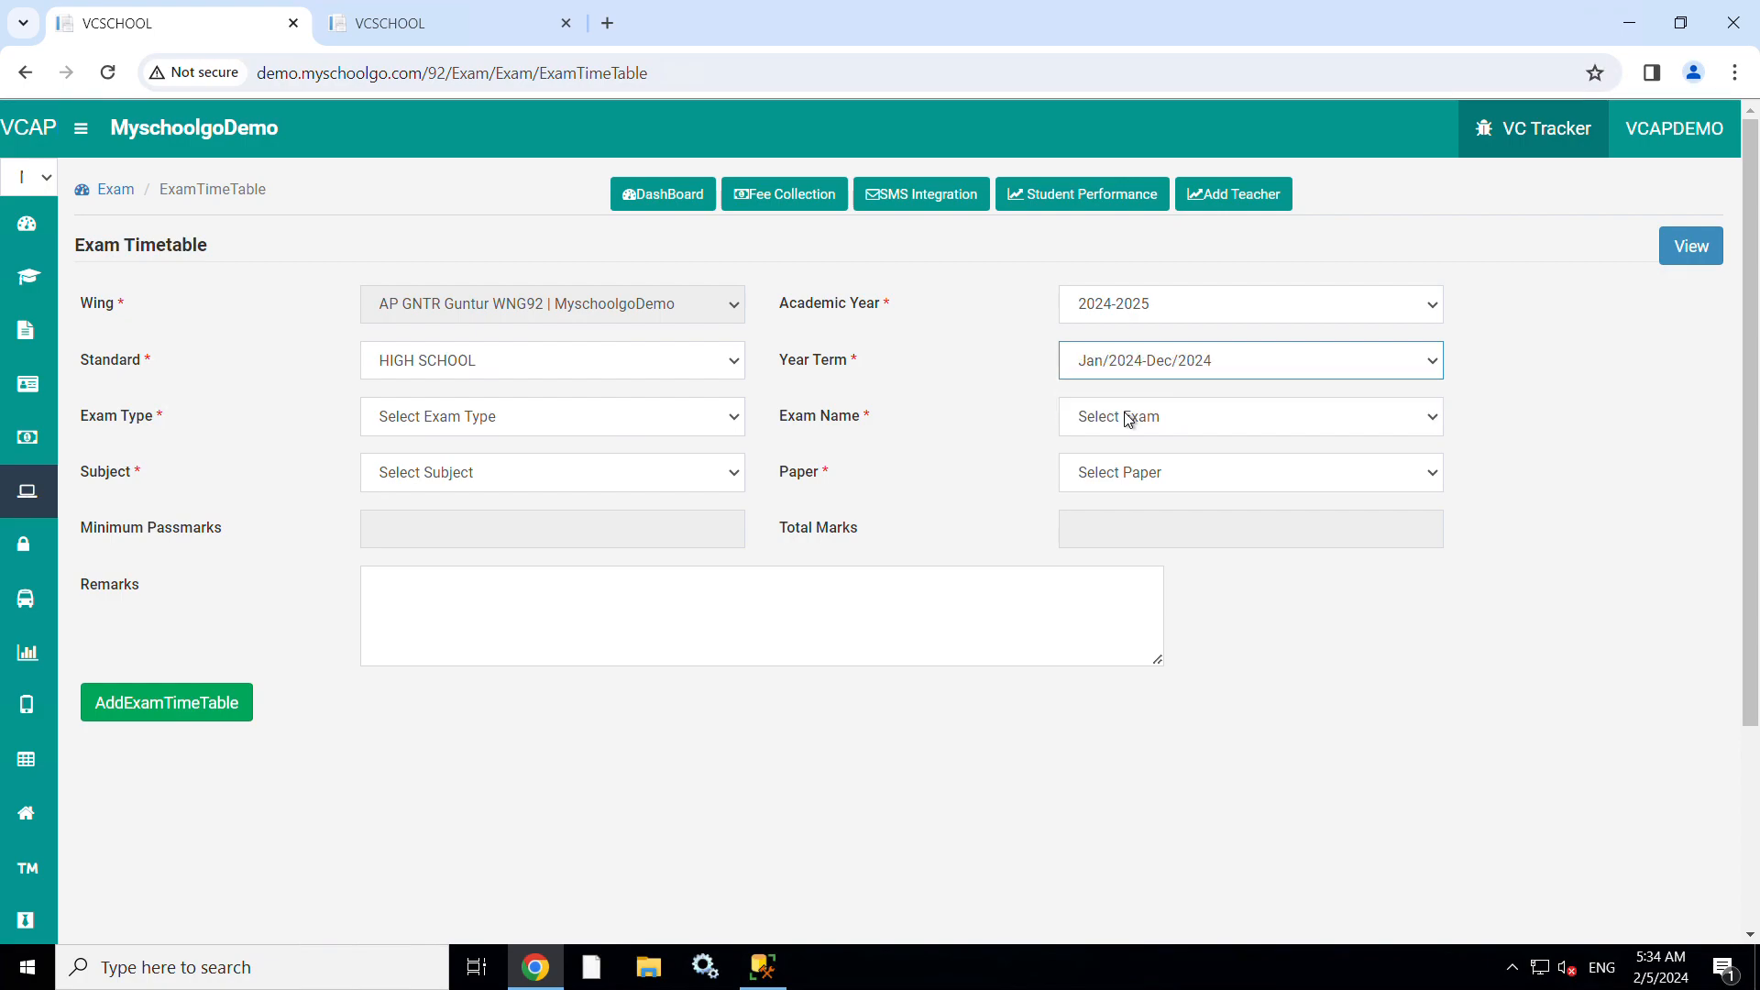
Step: Set the exam type to Curricular and the exam name to FA1 TEST
click(594, 418)
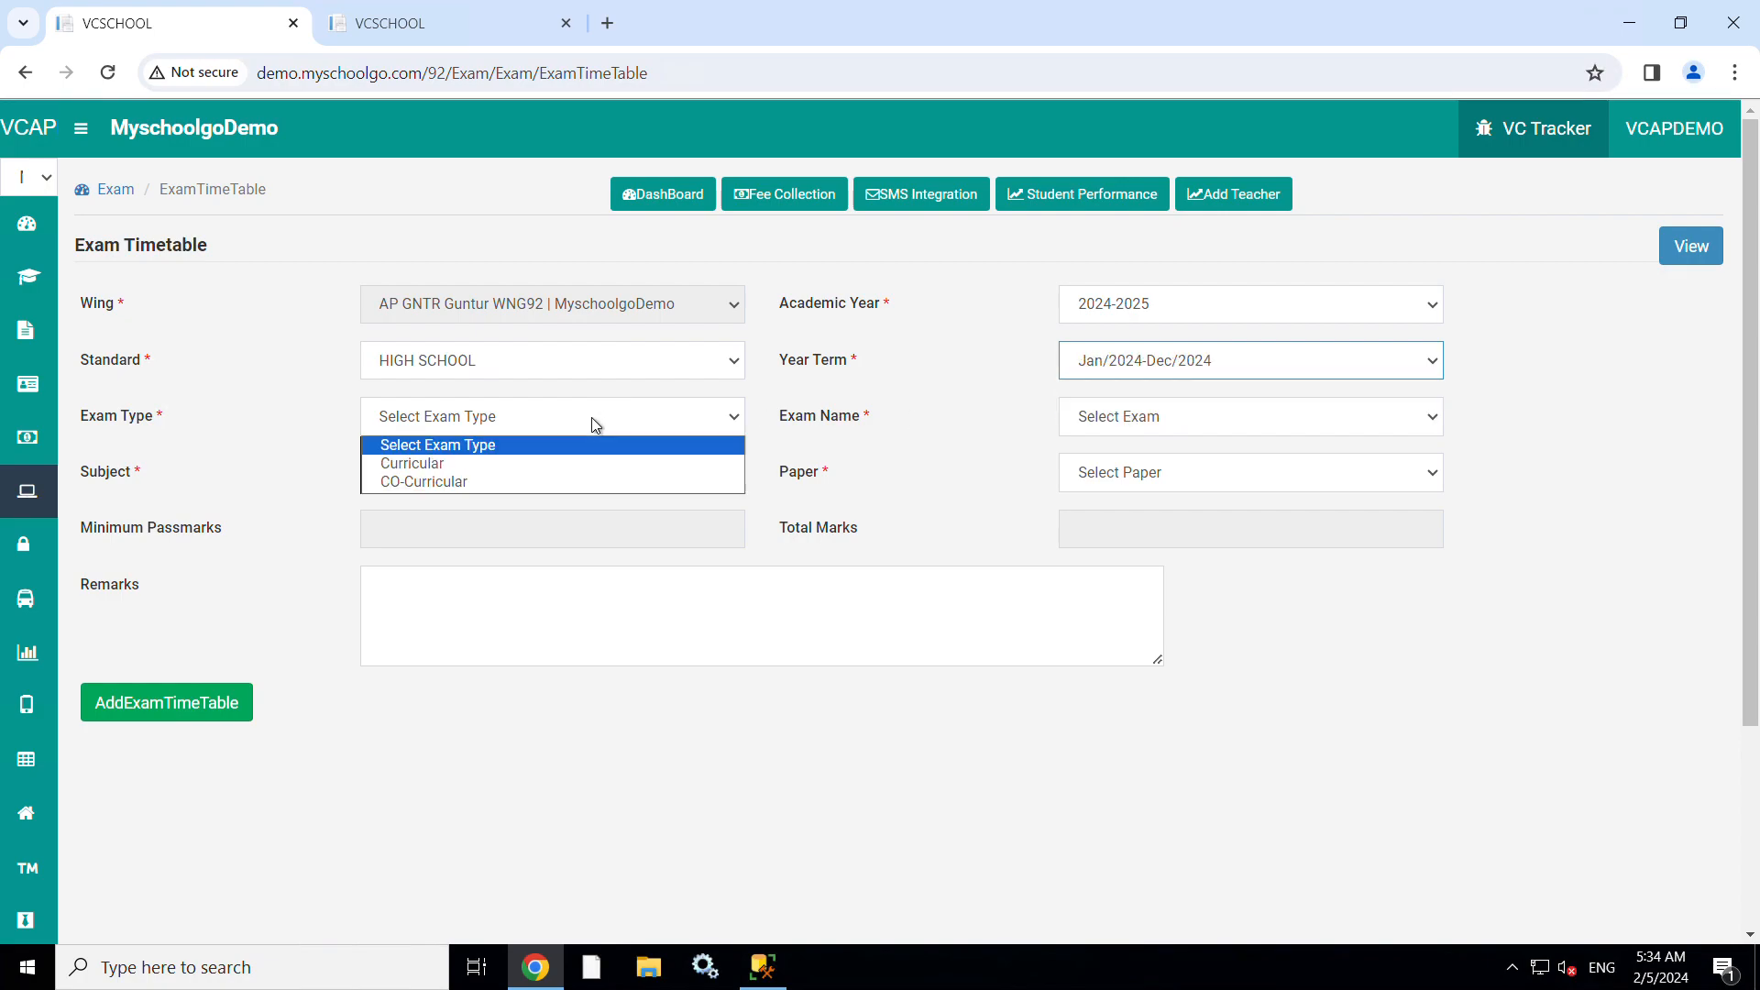
click(455, 470)
click(1118, 417)
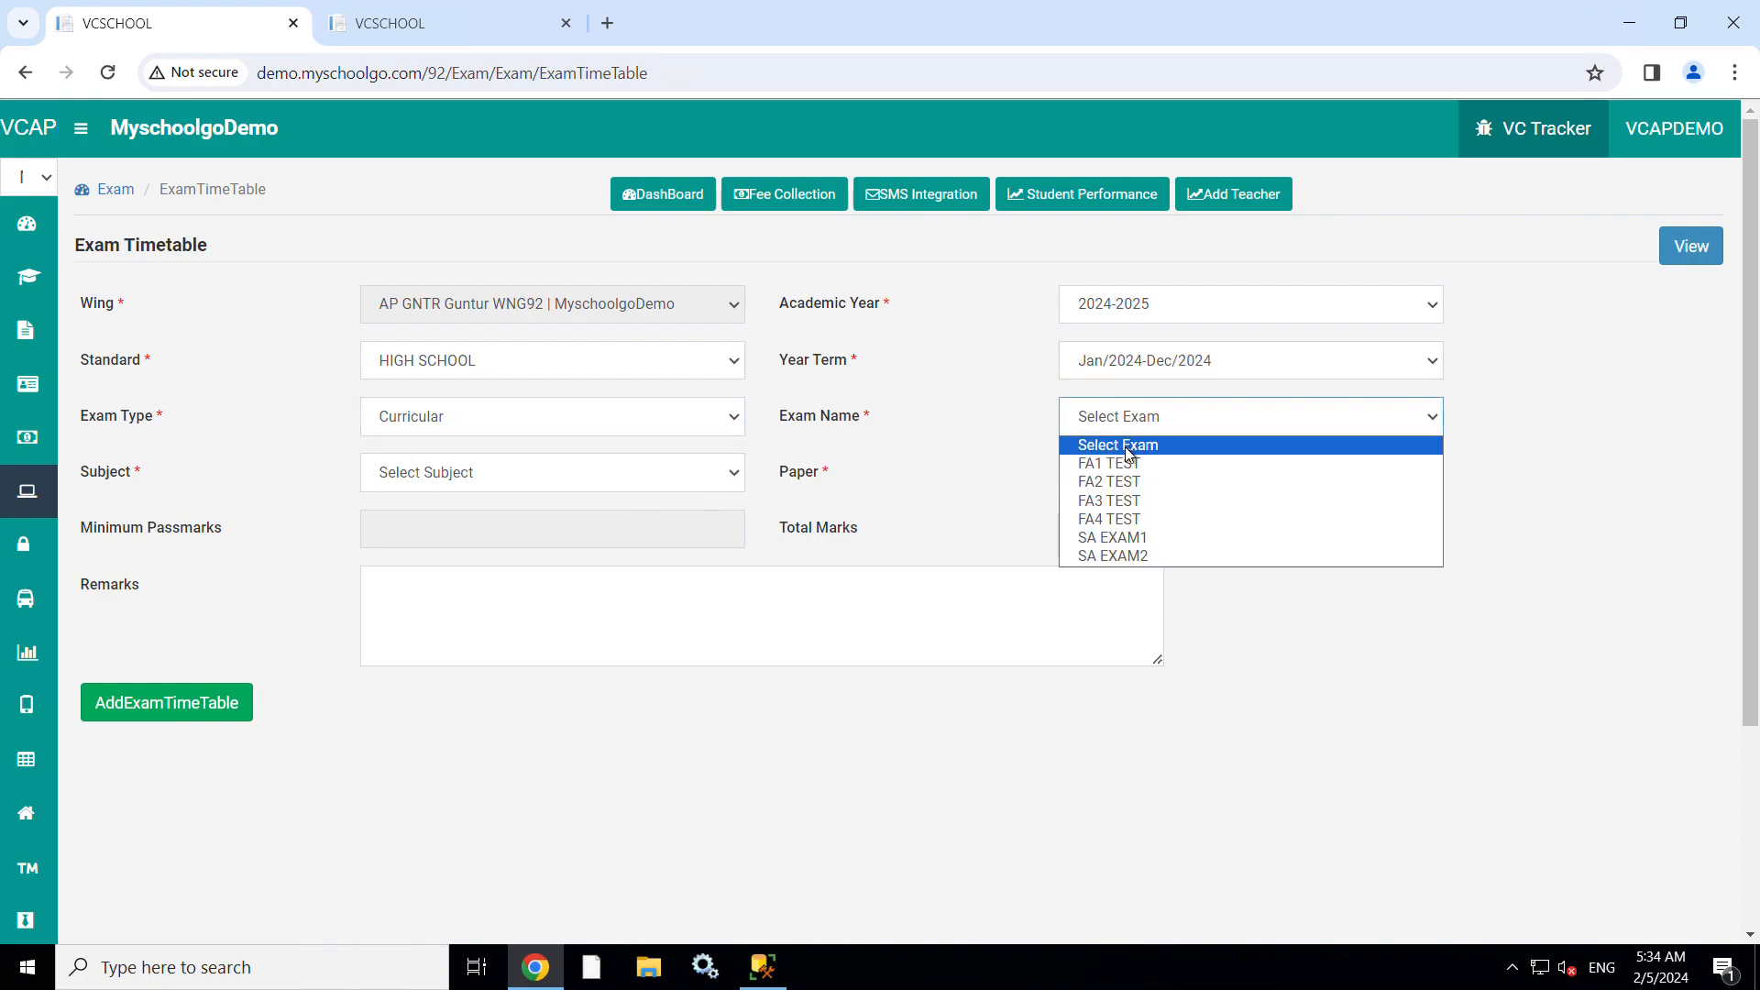
click(1128, 463)
Step: Choose the subject NATURAL SCIENCE with NATURAL SCIENCE PAPER | Theory and add an exam timetable row for it
click(651, 474)
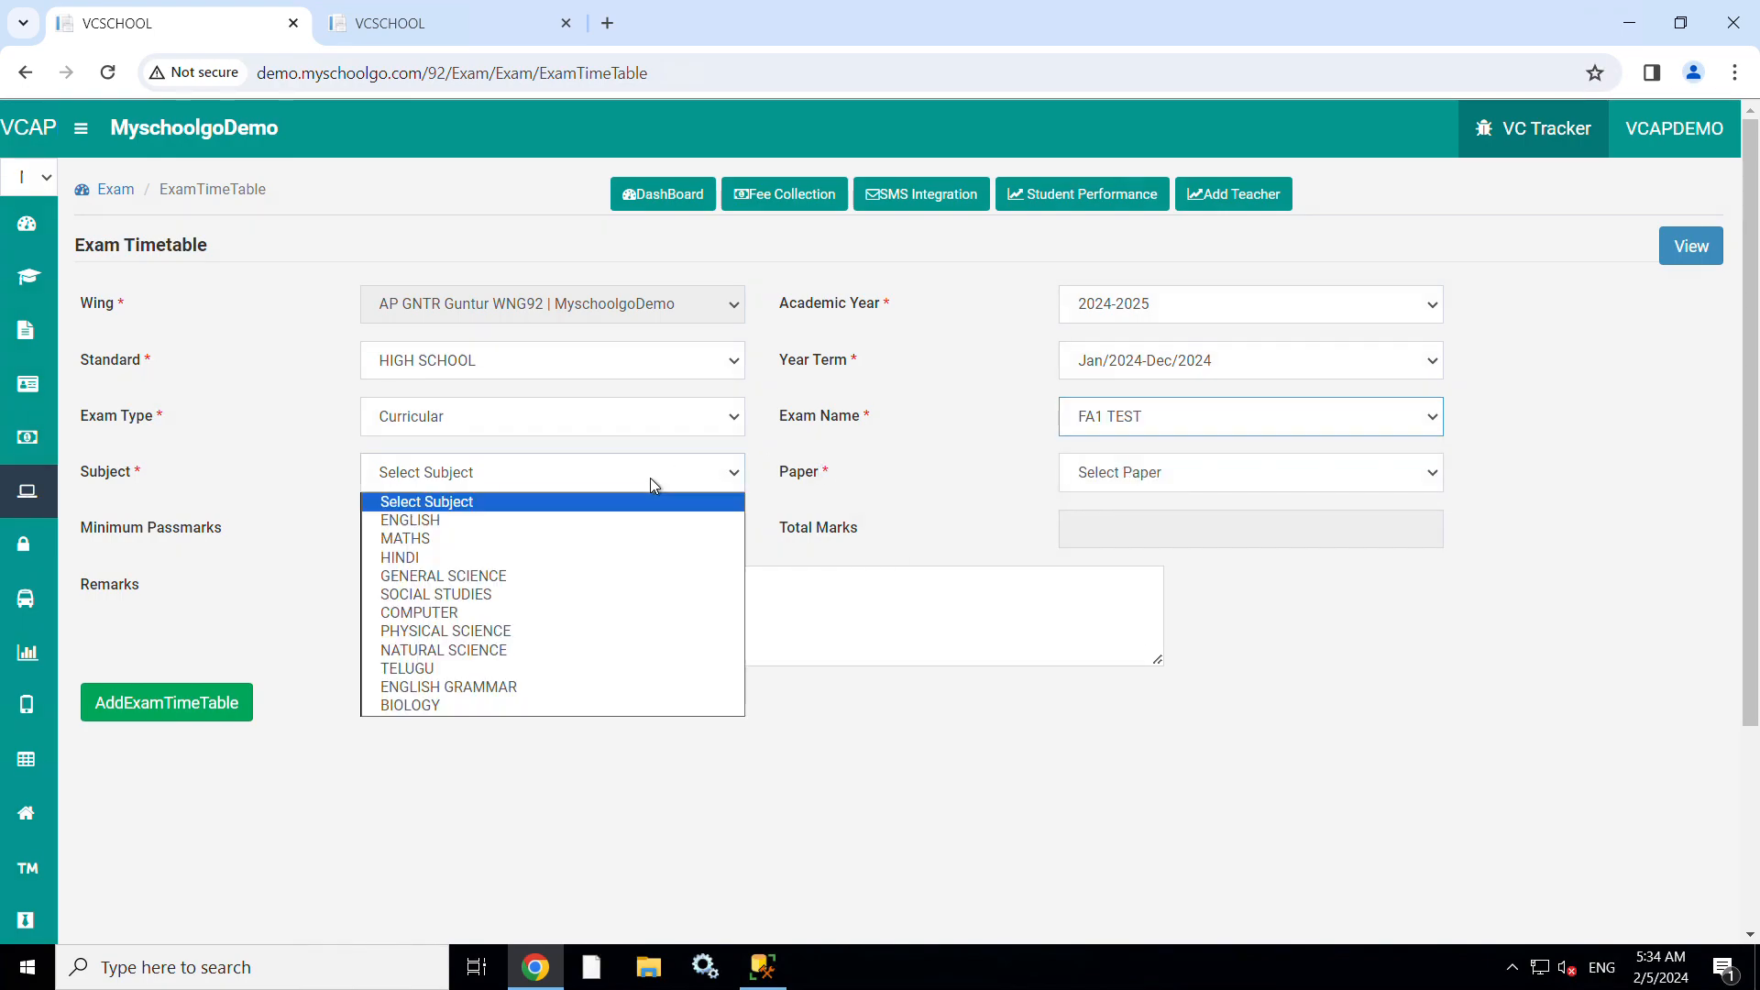
click(505, 651)
click(1092, 479)
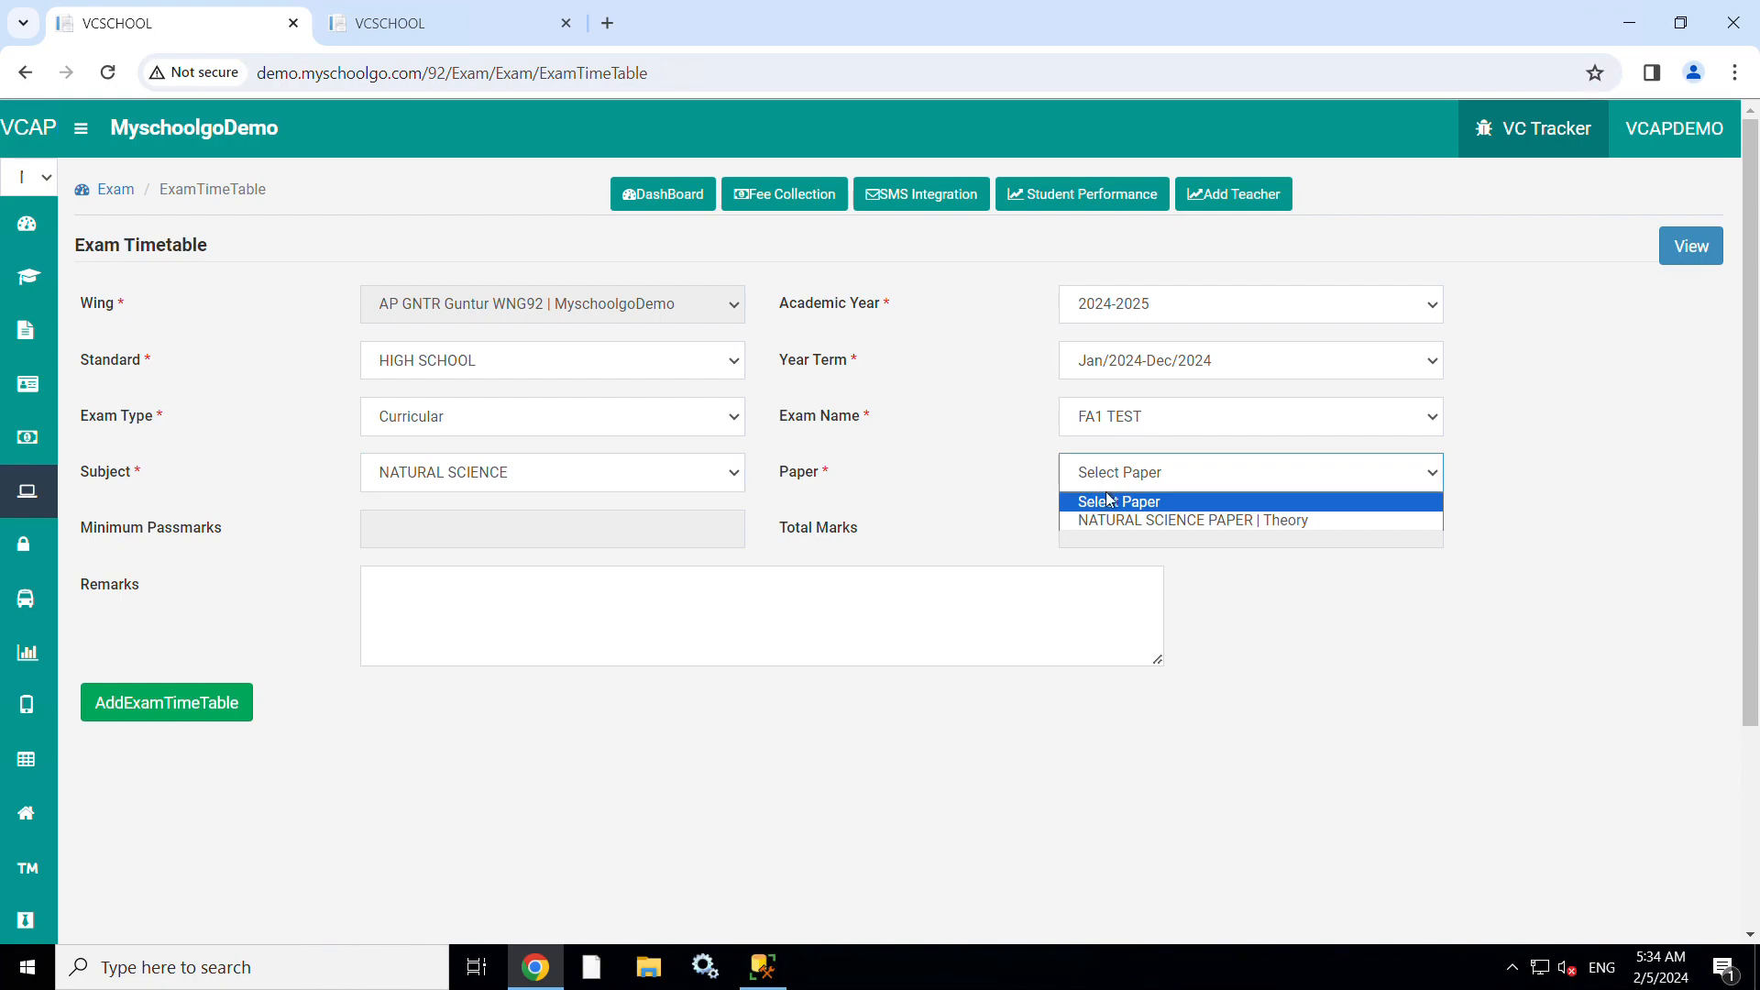
click(1120, 521)
click(209, 704)
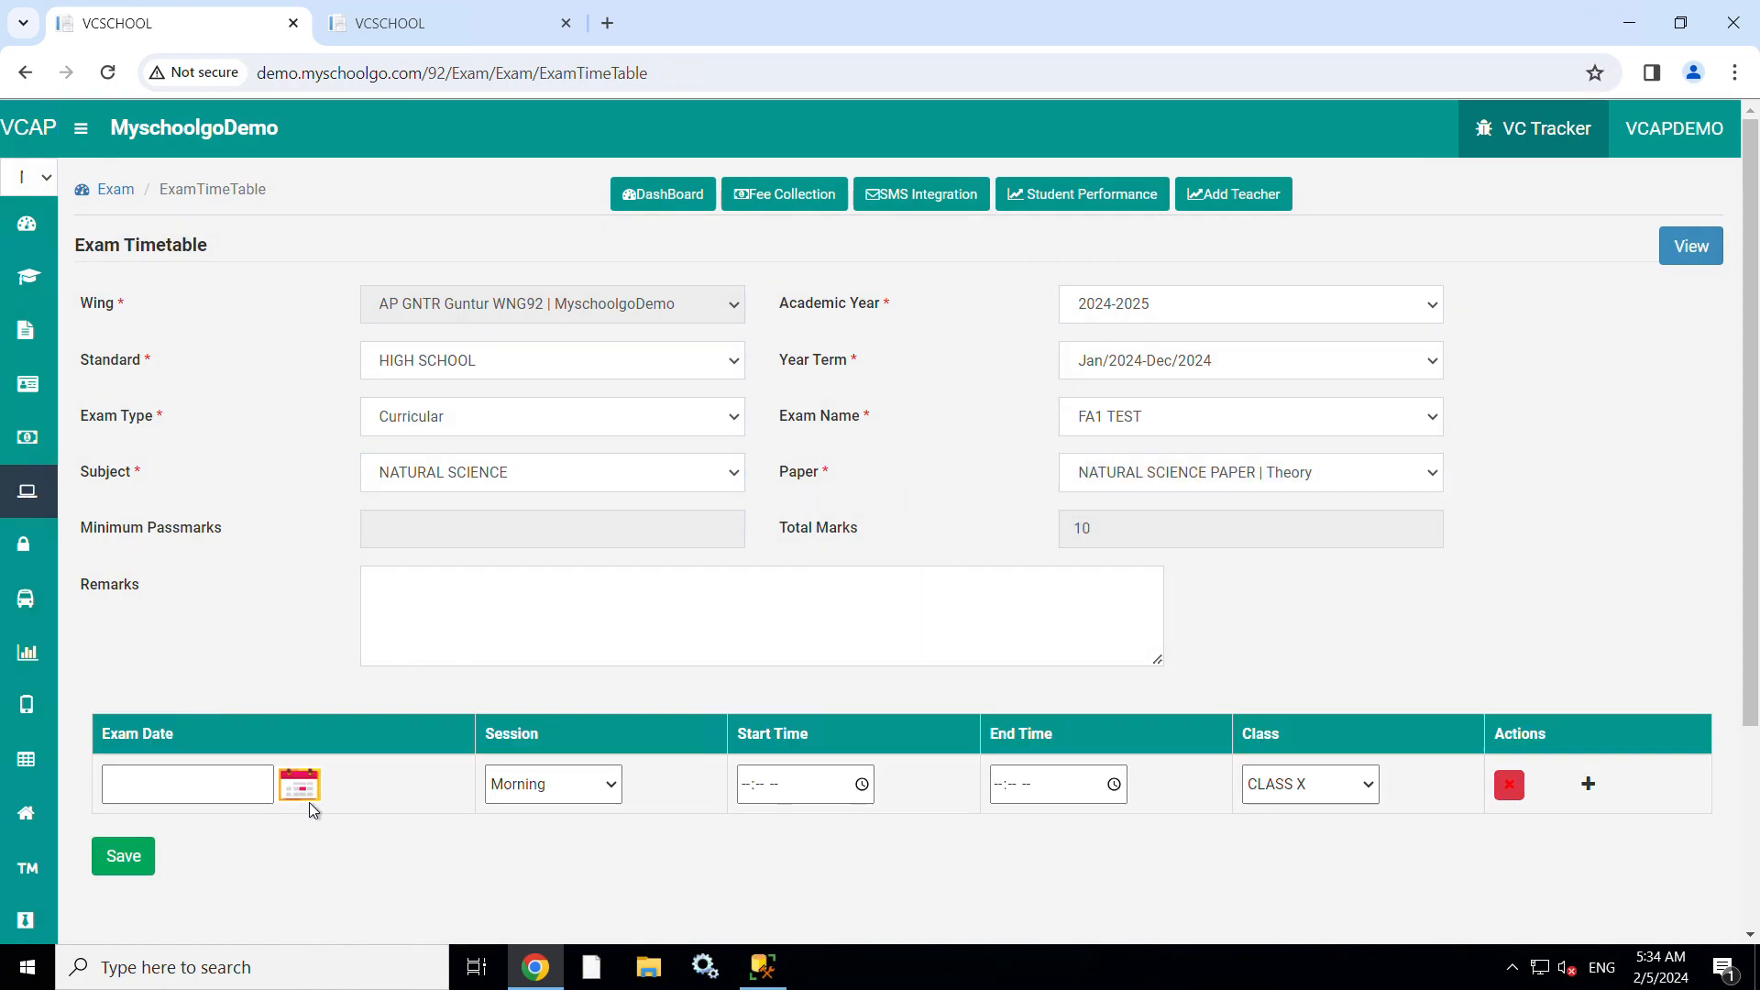
Step: Schedule the natural science exam for 08/02/2024 in the Morning session, from 09:34 AM to 10:34 AM
click(305, 790)
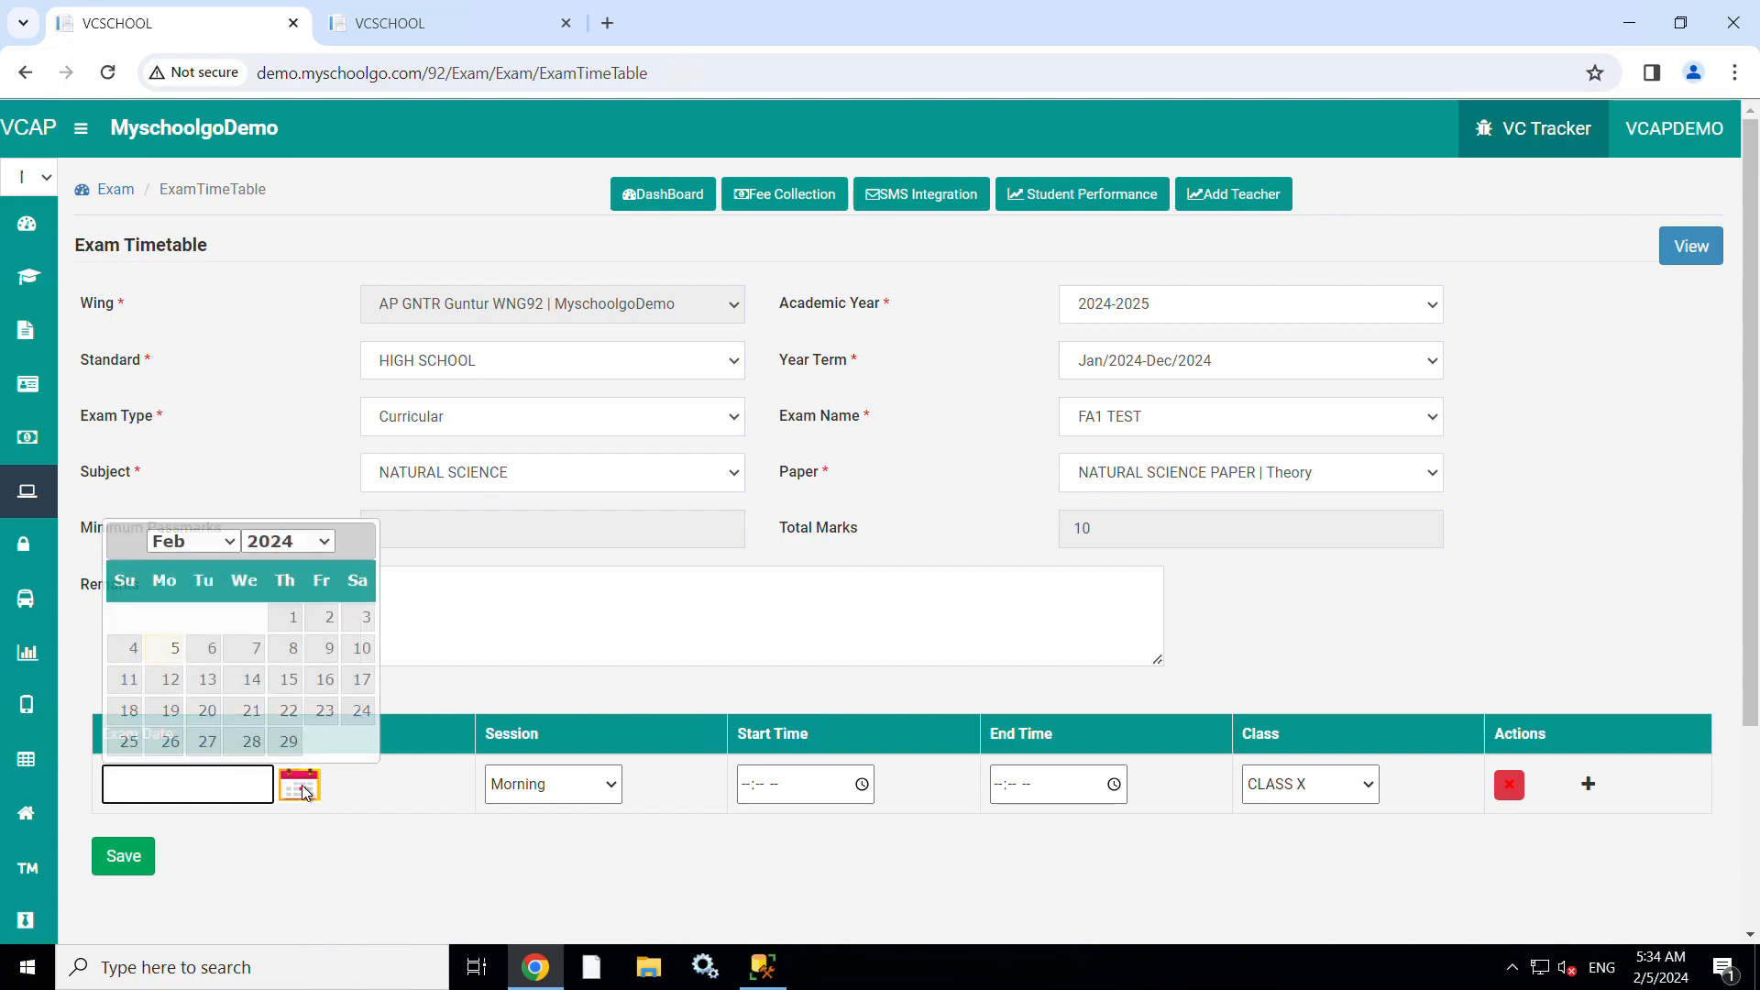
click(293, 651)
click(525, 786)
click(529, 804)
click(862, 785)
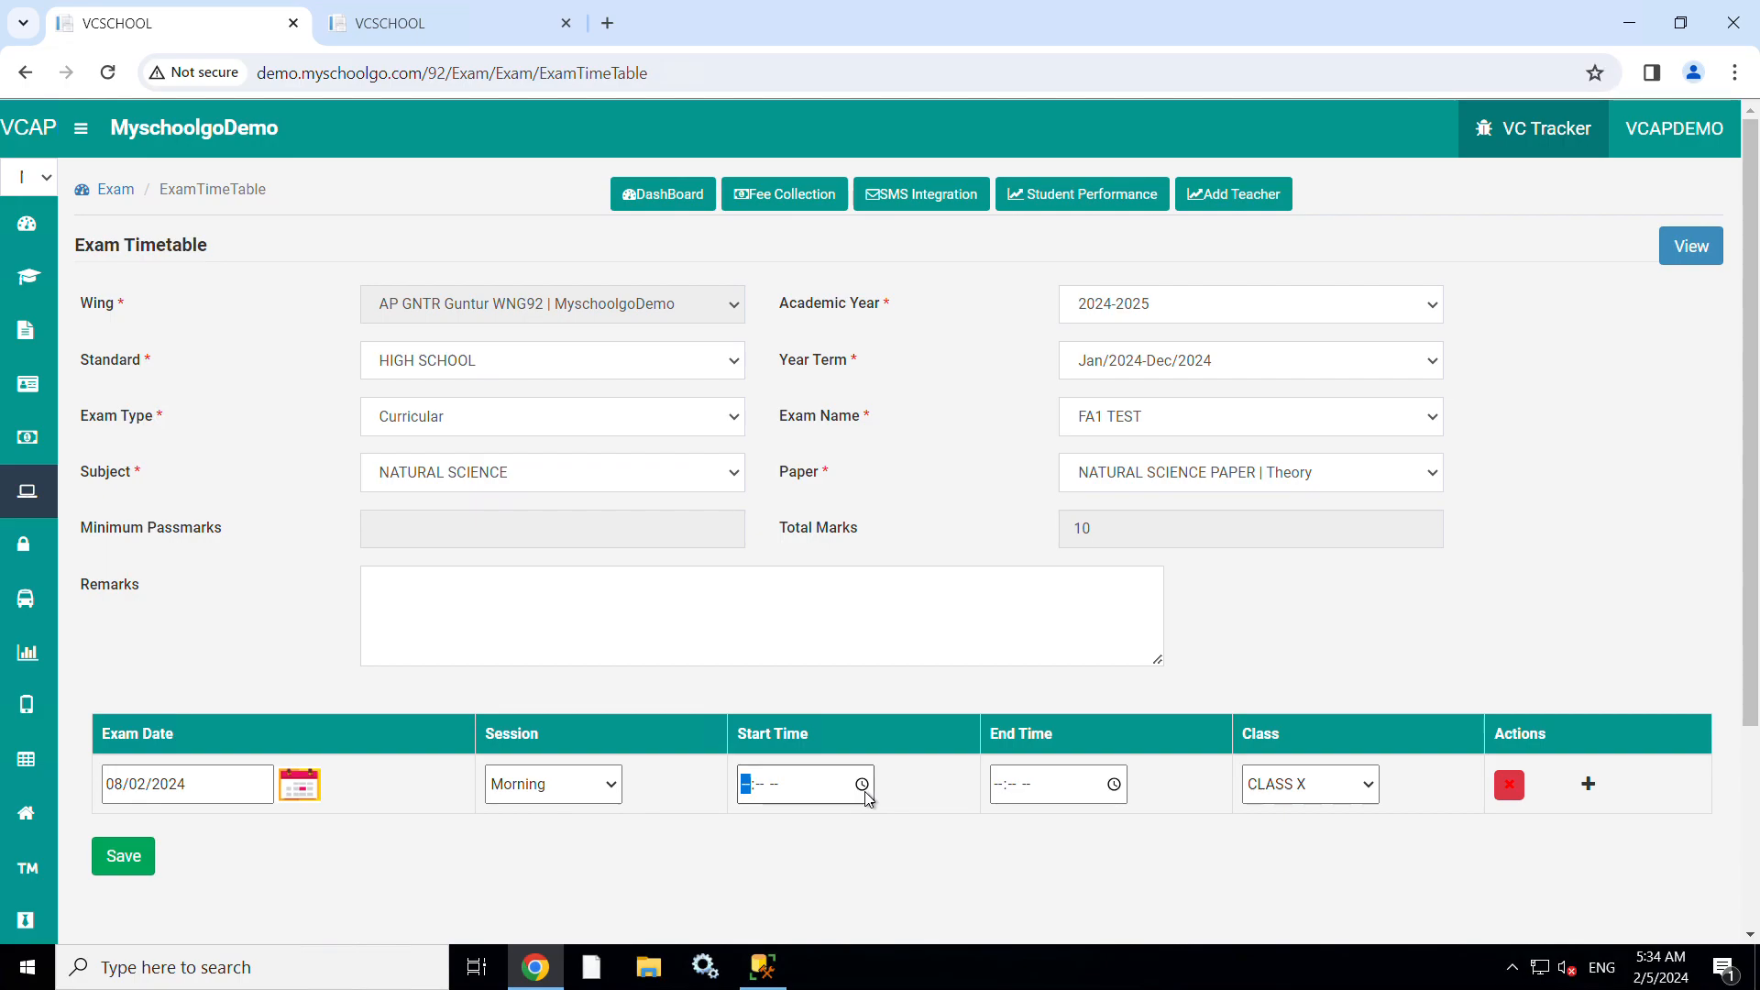
click(772, 658)
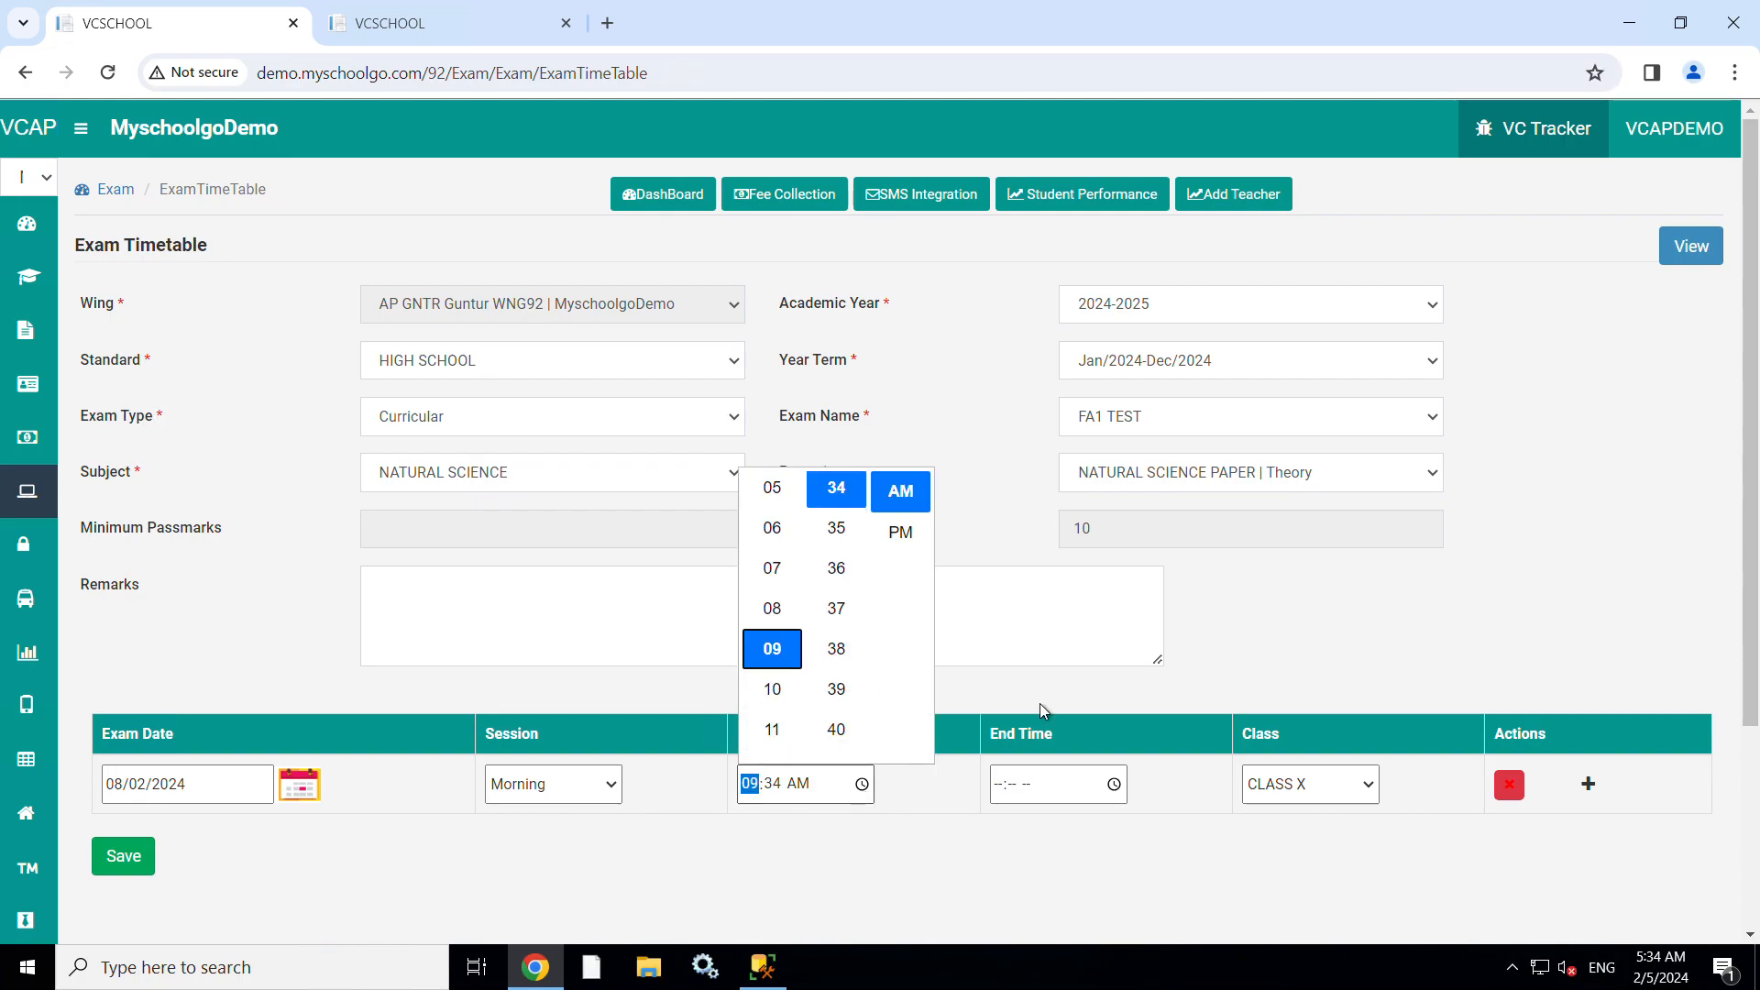
click(1114, 785)
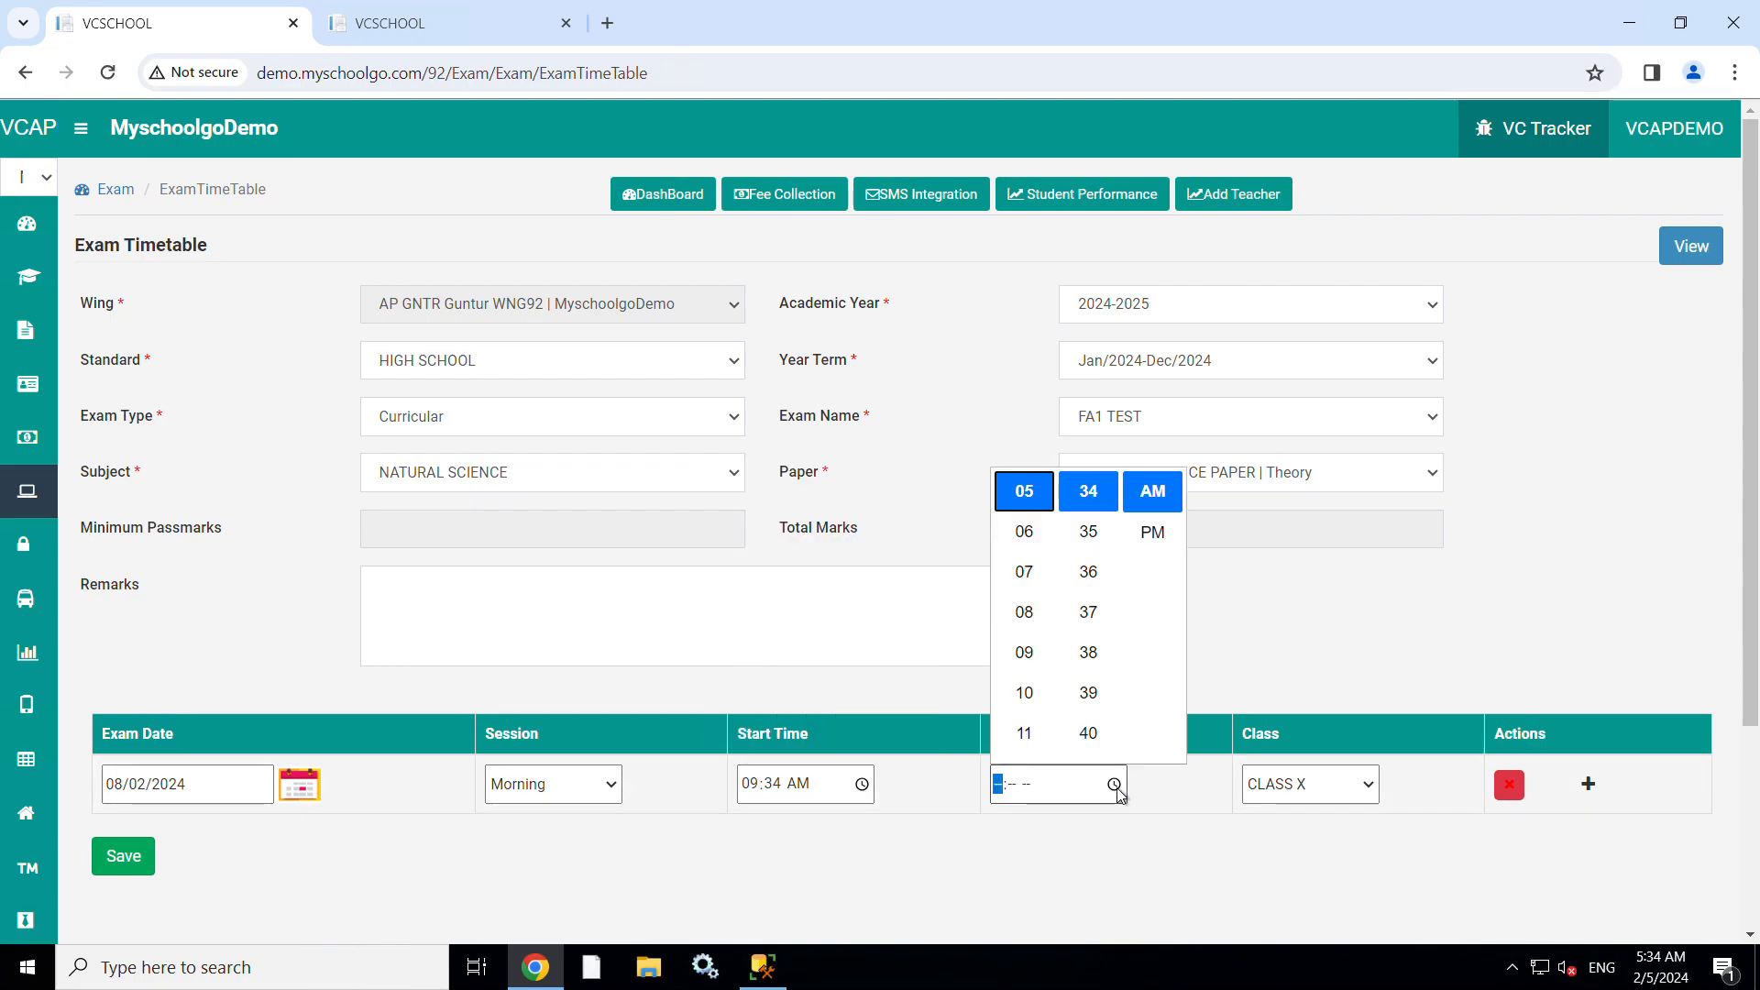
click(1041, 692)
Step: Assign CLASS X to the natural science exam row and save the timetable
click(1319, 790)
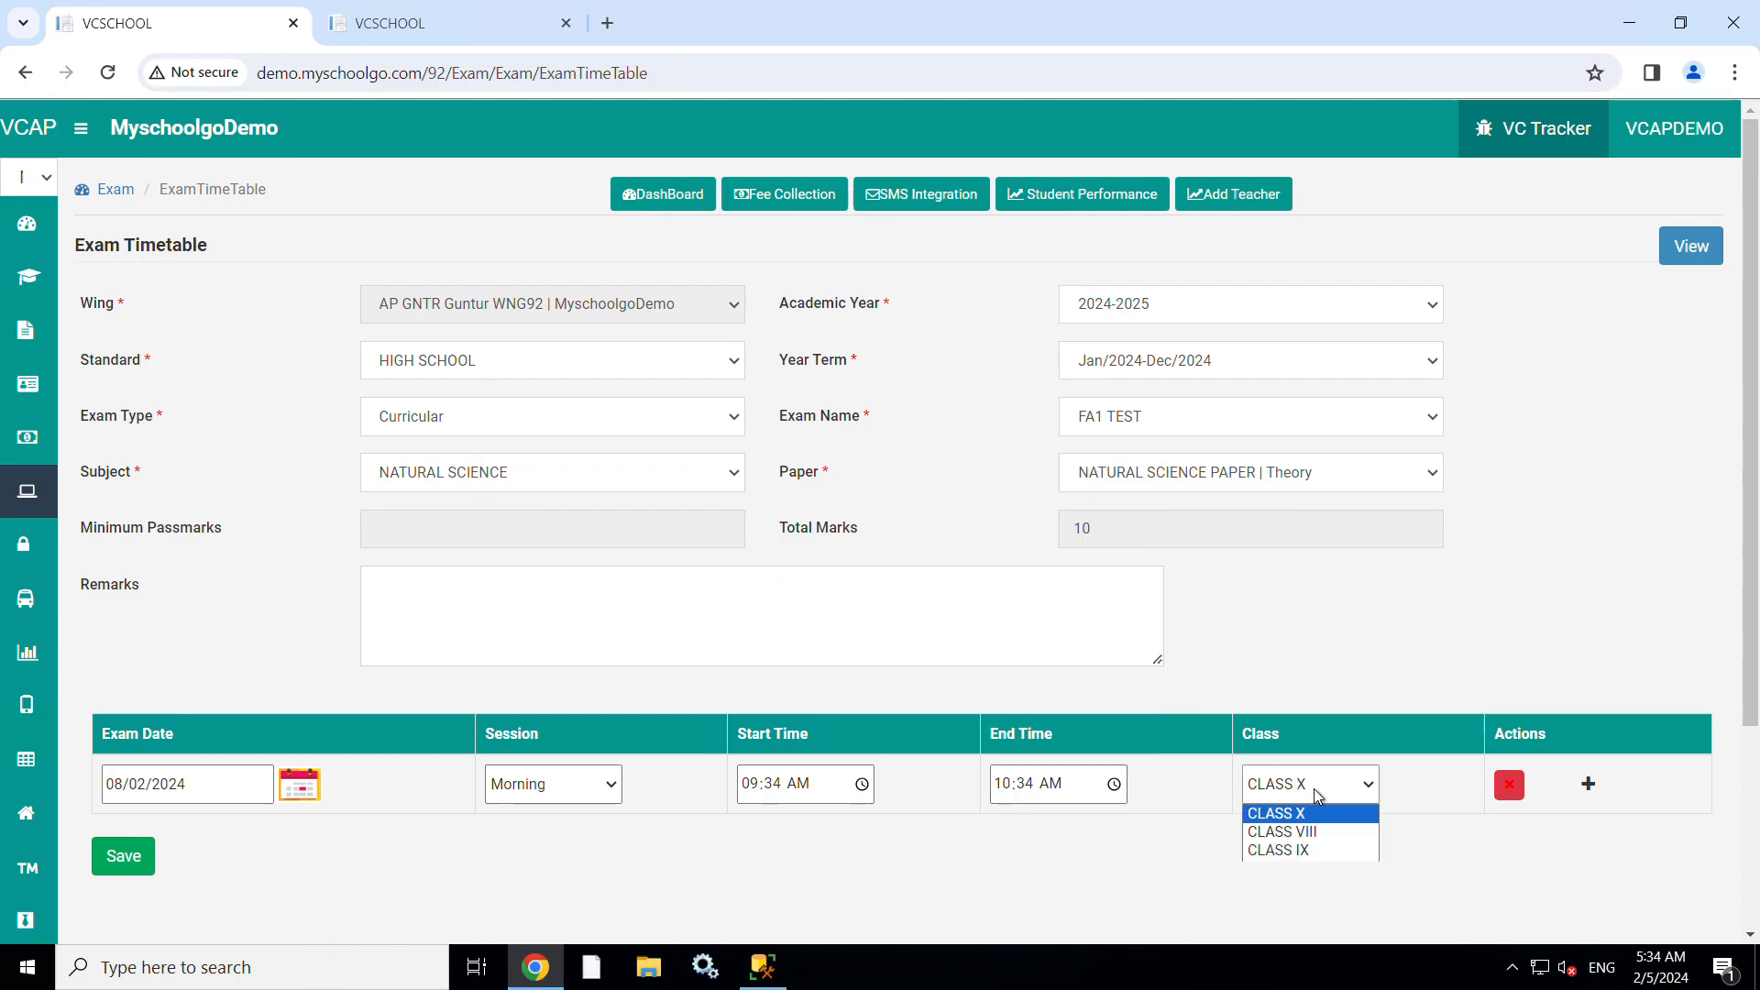
click(1309, 821)
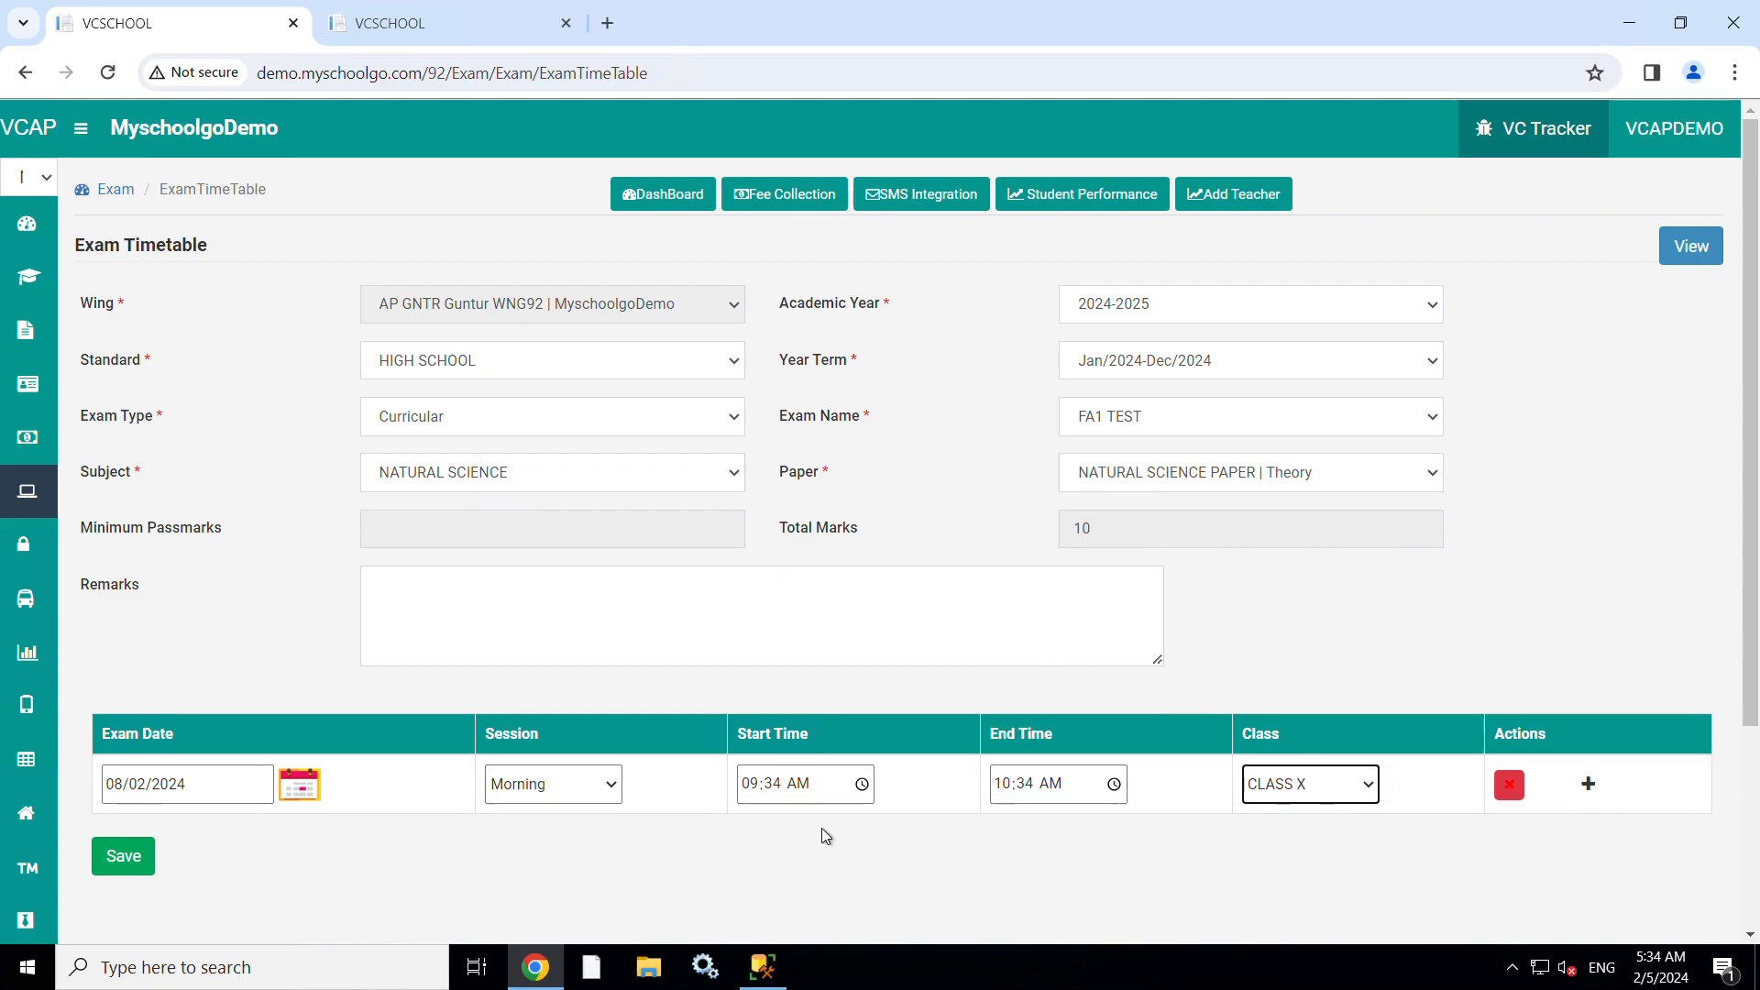
scroll(821, 828, down, 3)
click(124, 579)
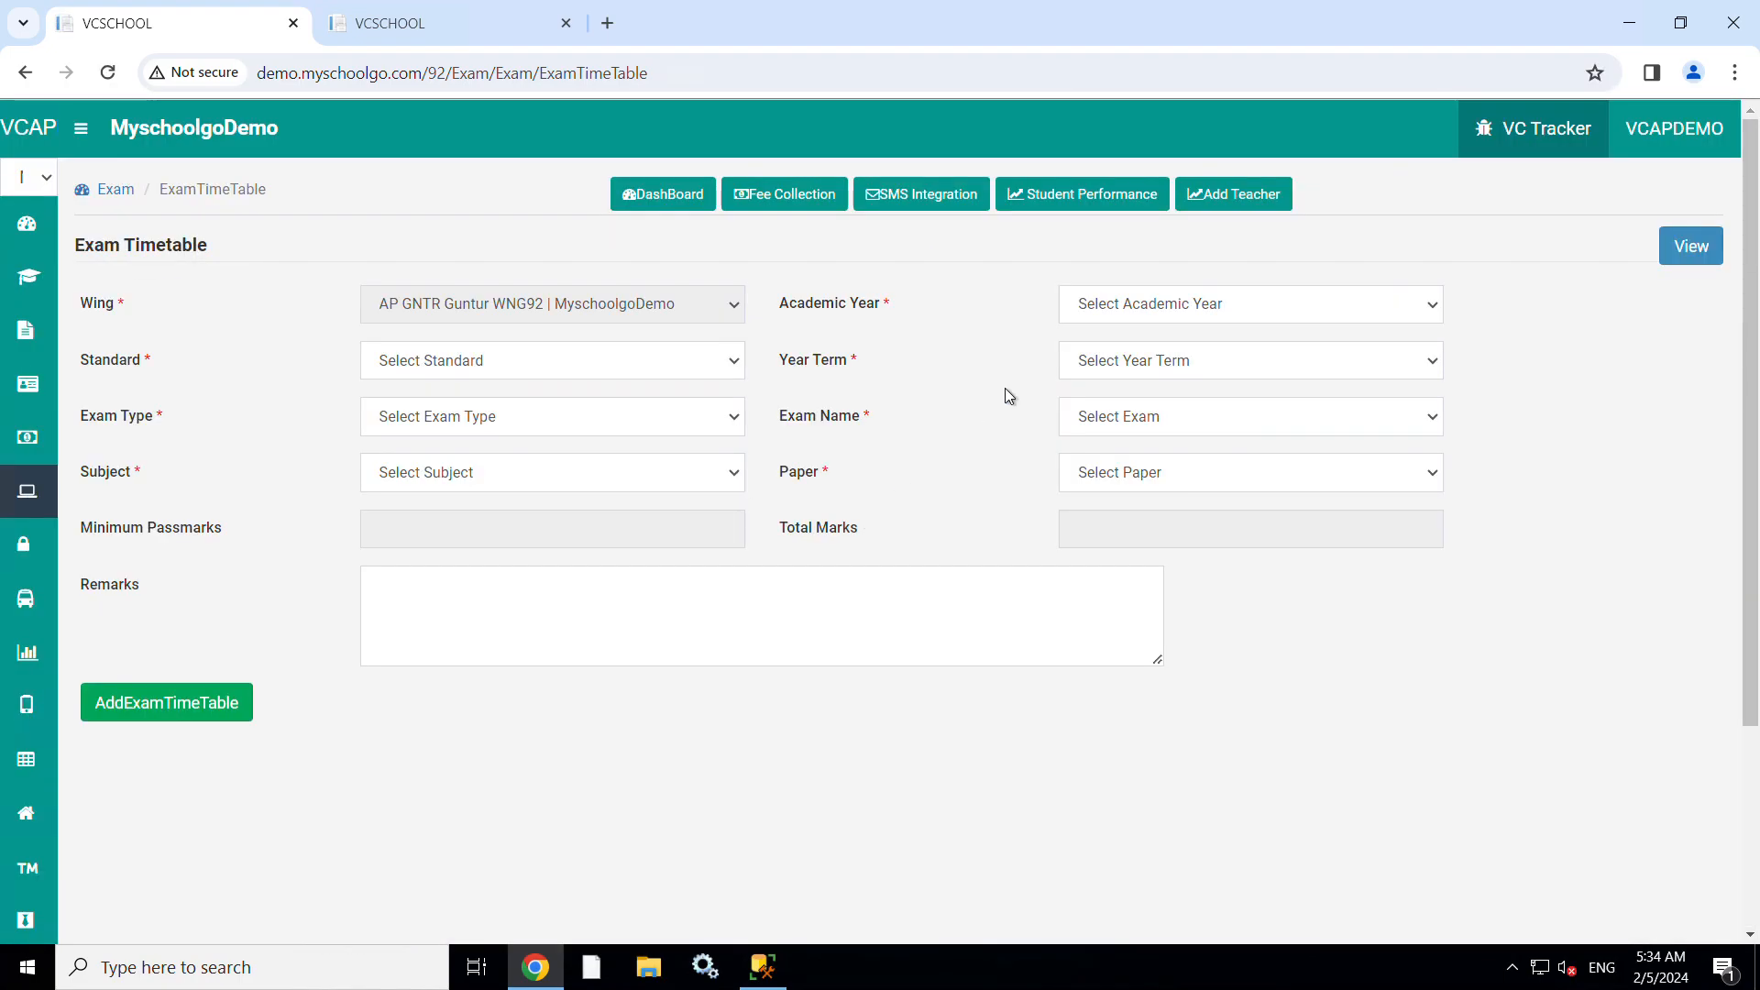
Step: Fill in the cleared timetable form with academic year 2024-2025, standard HIGH SCHOOL and year term Jan/2024-Dec/2024
click(1115, 312)
click(1133, 371)
click(596, 360)
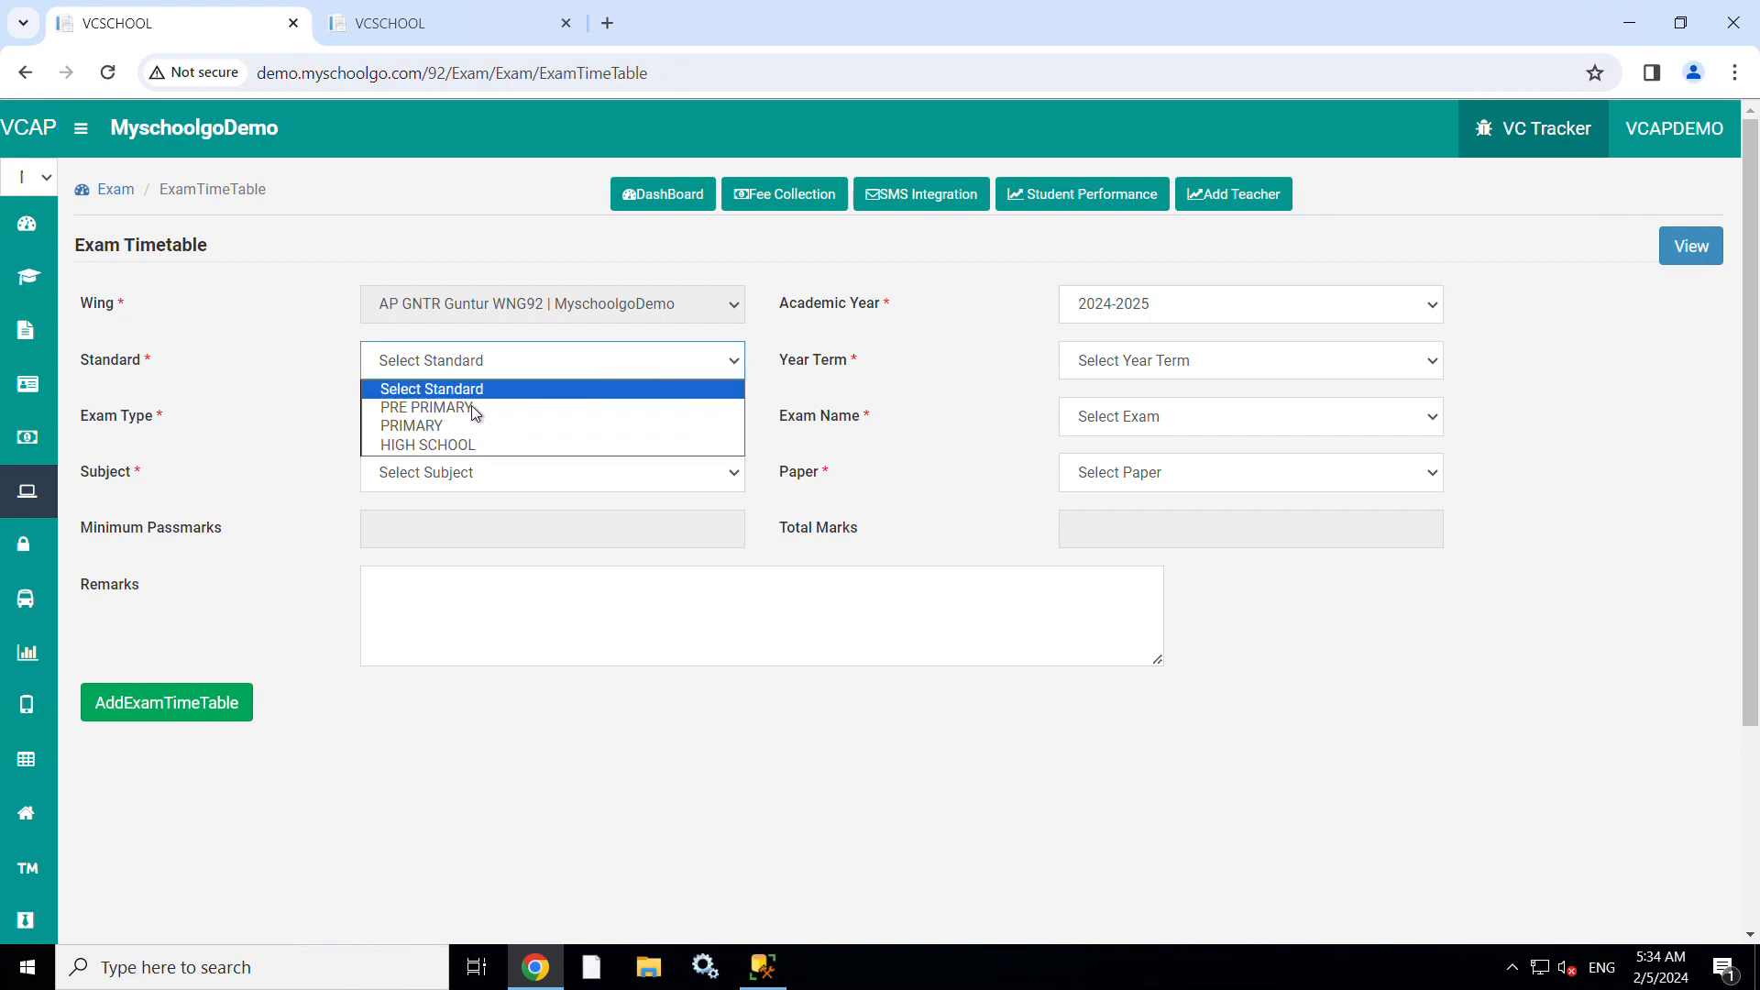
click(466, 446)
click(1107, 361)
click(1133, 409)
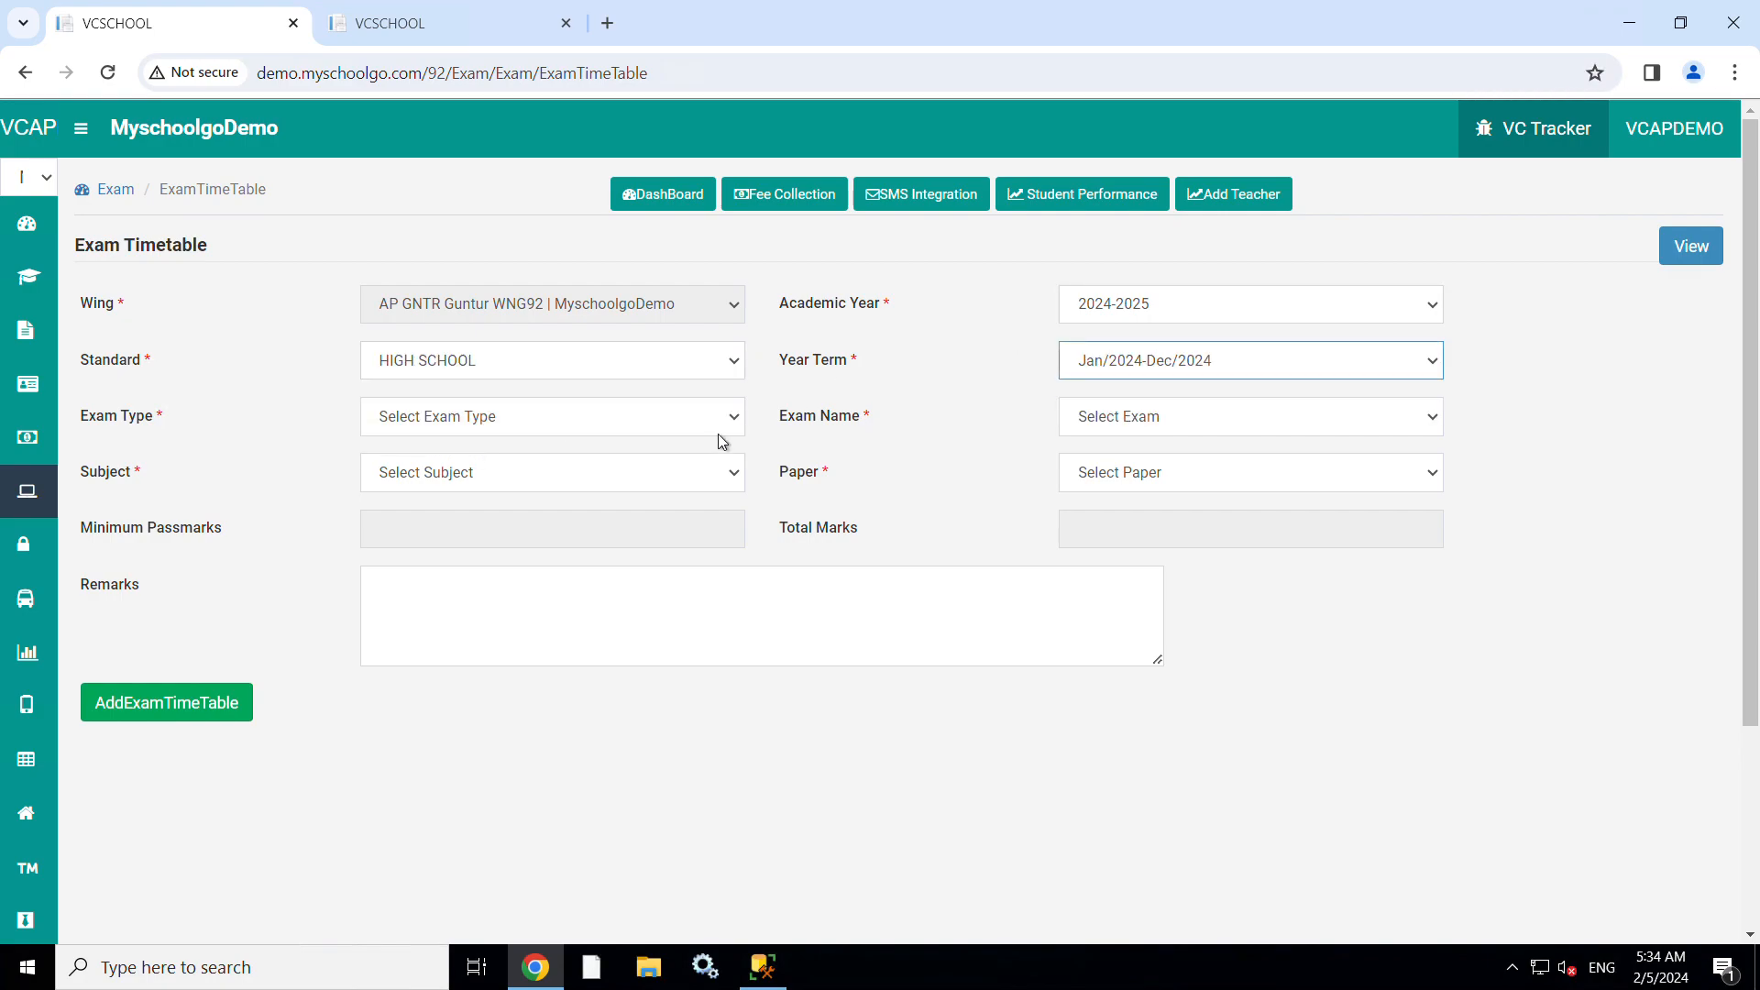
Step: Select the exam type Curricular and the exam FA1 TEST for the next timetable
click(634, 435)
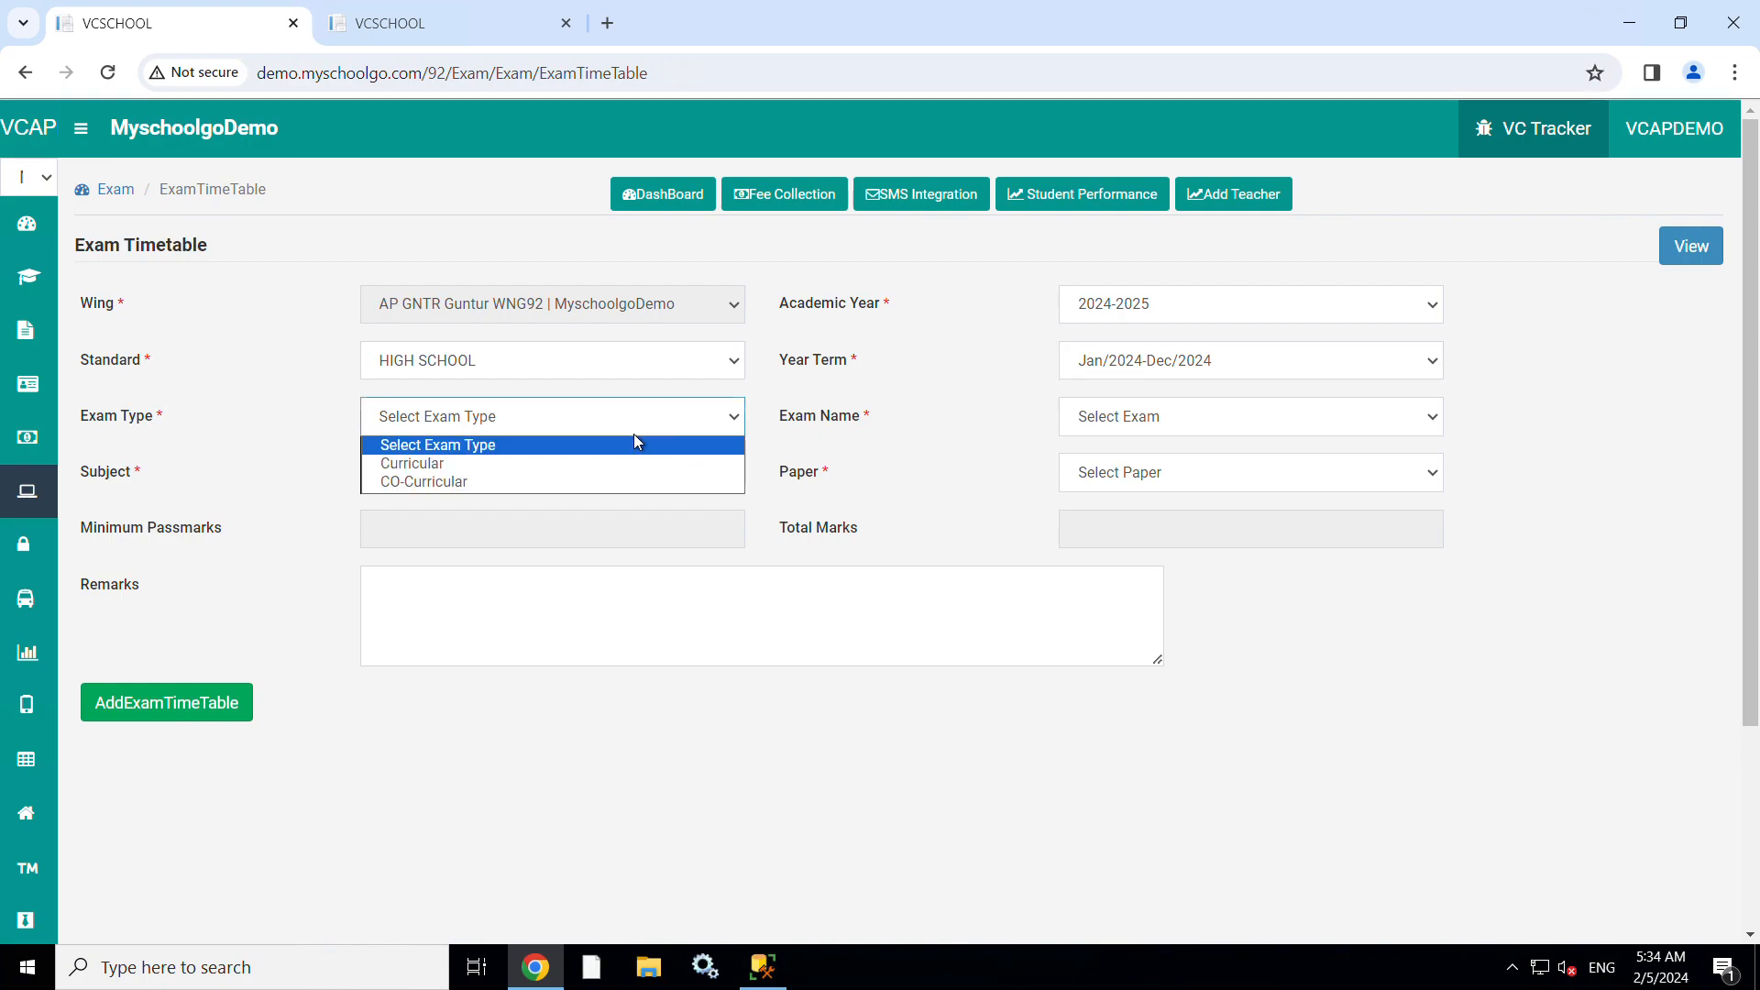
click(496, 466)
click(1105, 417)
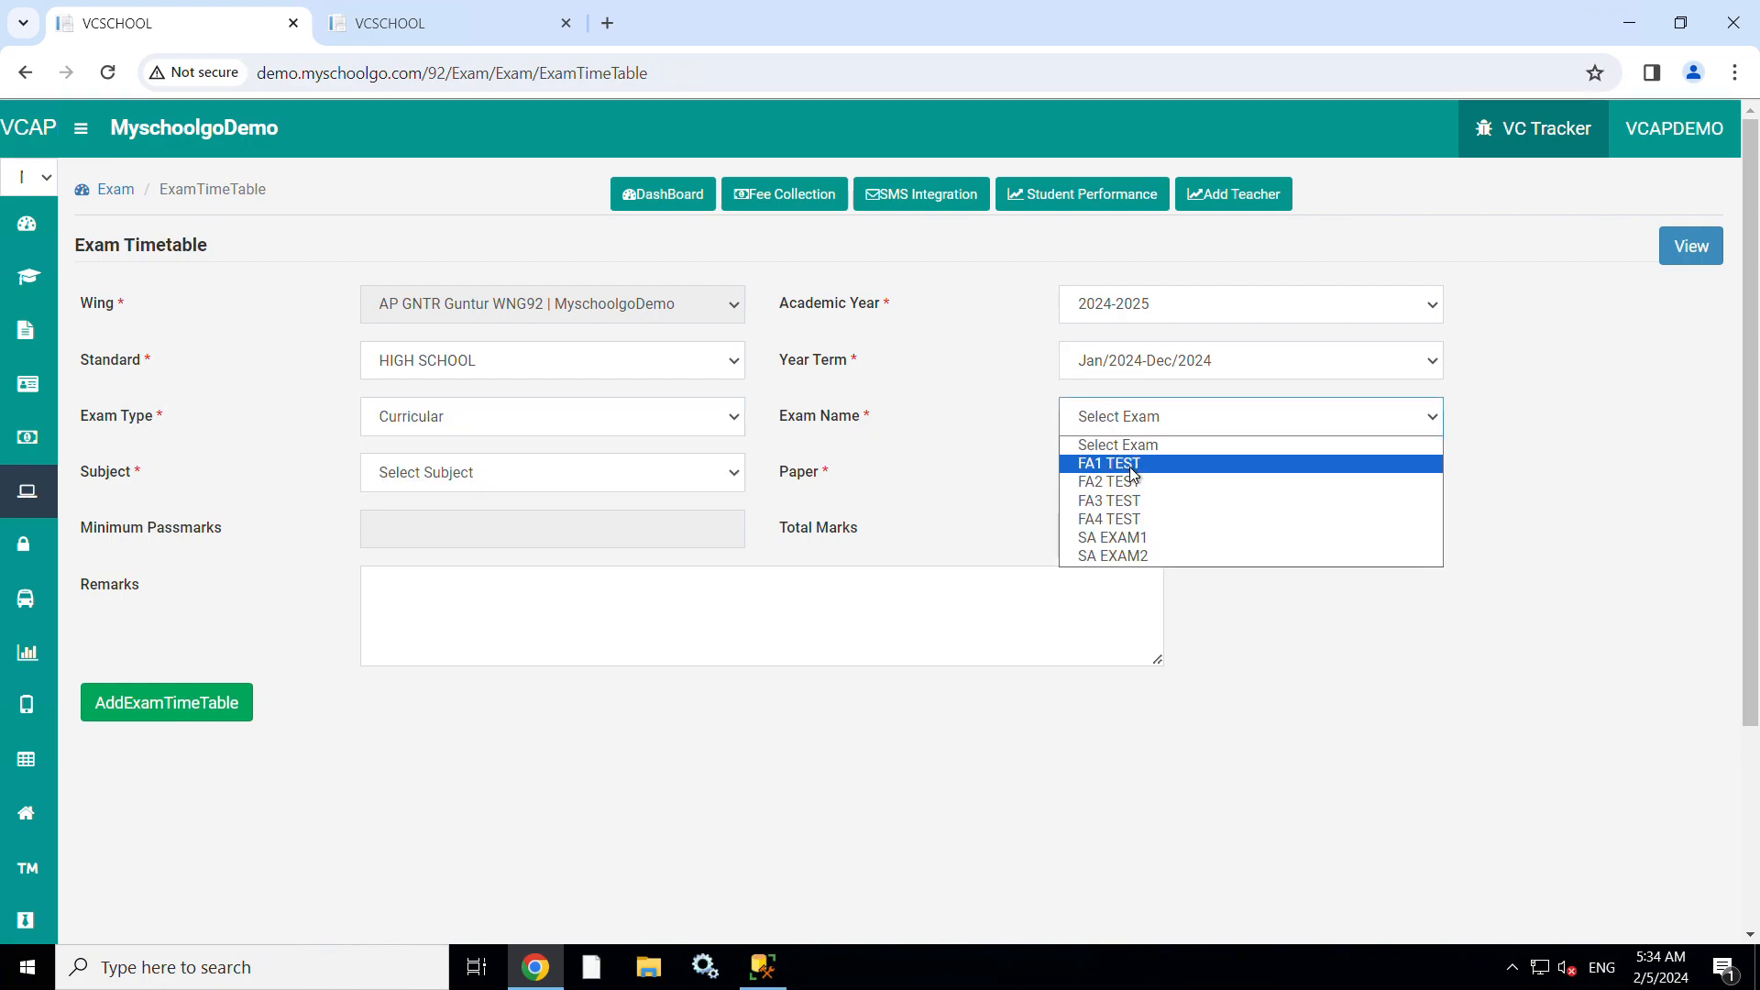
click(1130, 459)
Step: Choose the subject SOCIAL STUDIES with SOCIAL STUDIES PAPER | Theory and add an exam timetable row for it
click(606, 477)
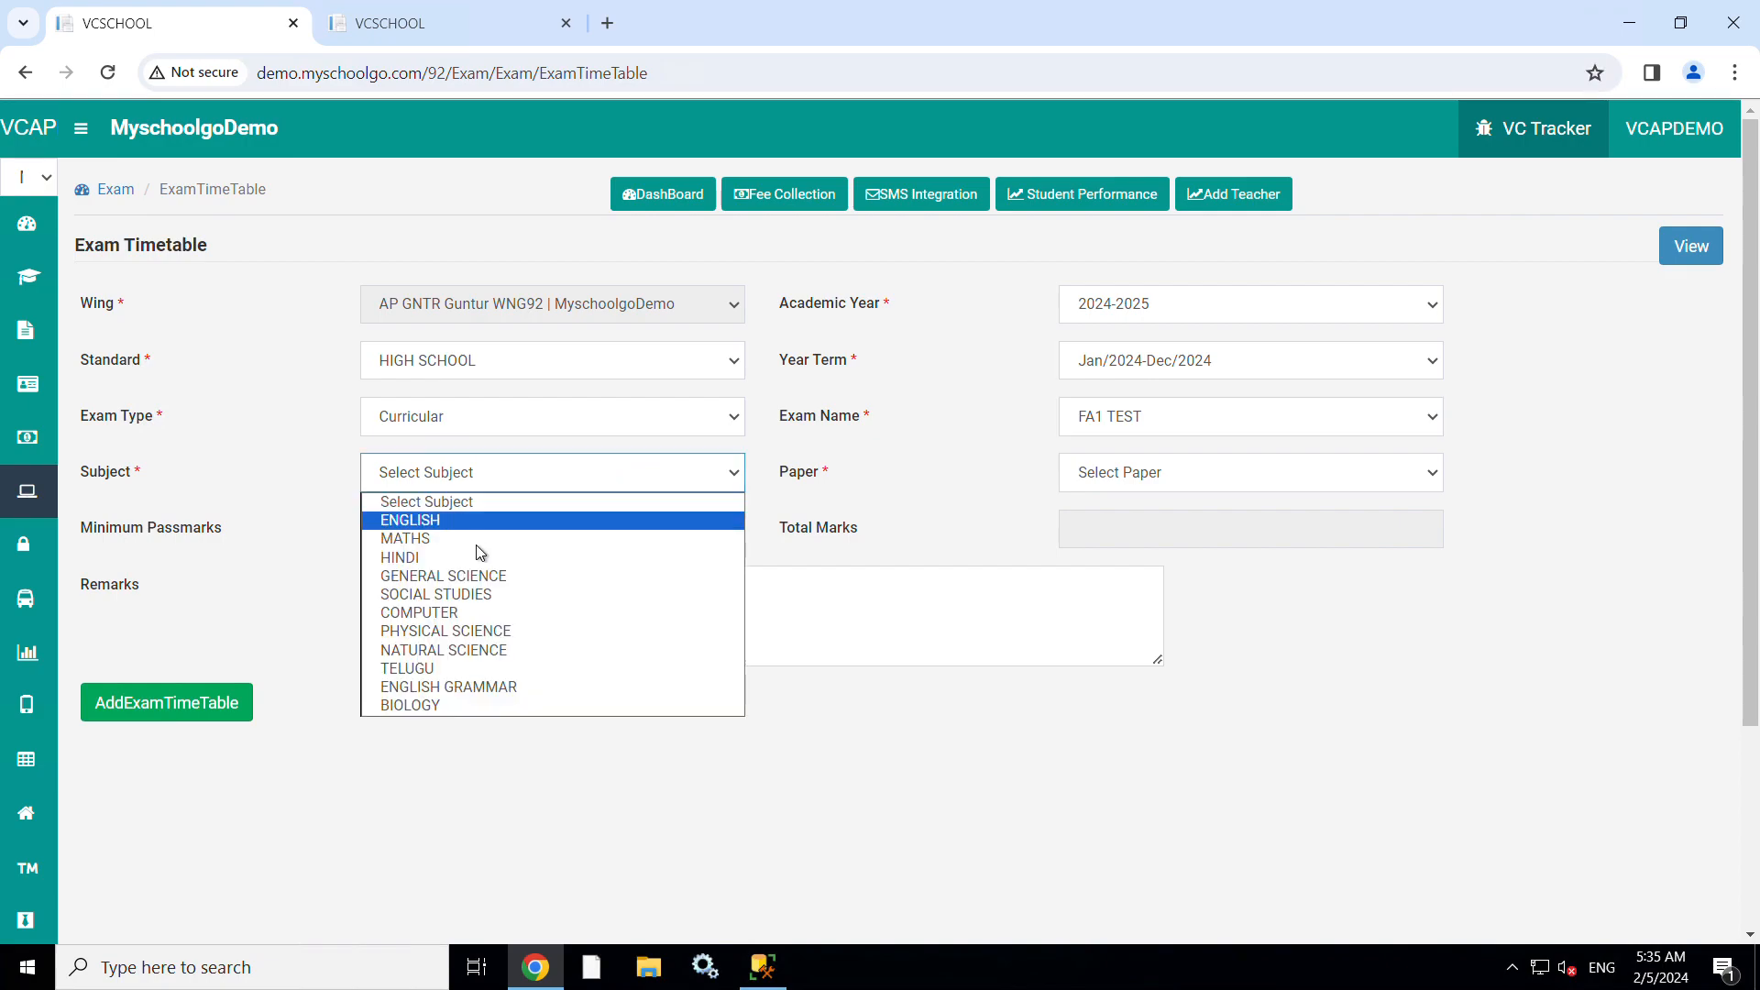
click(491, 595)
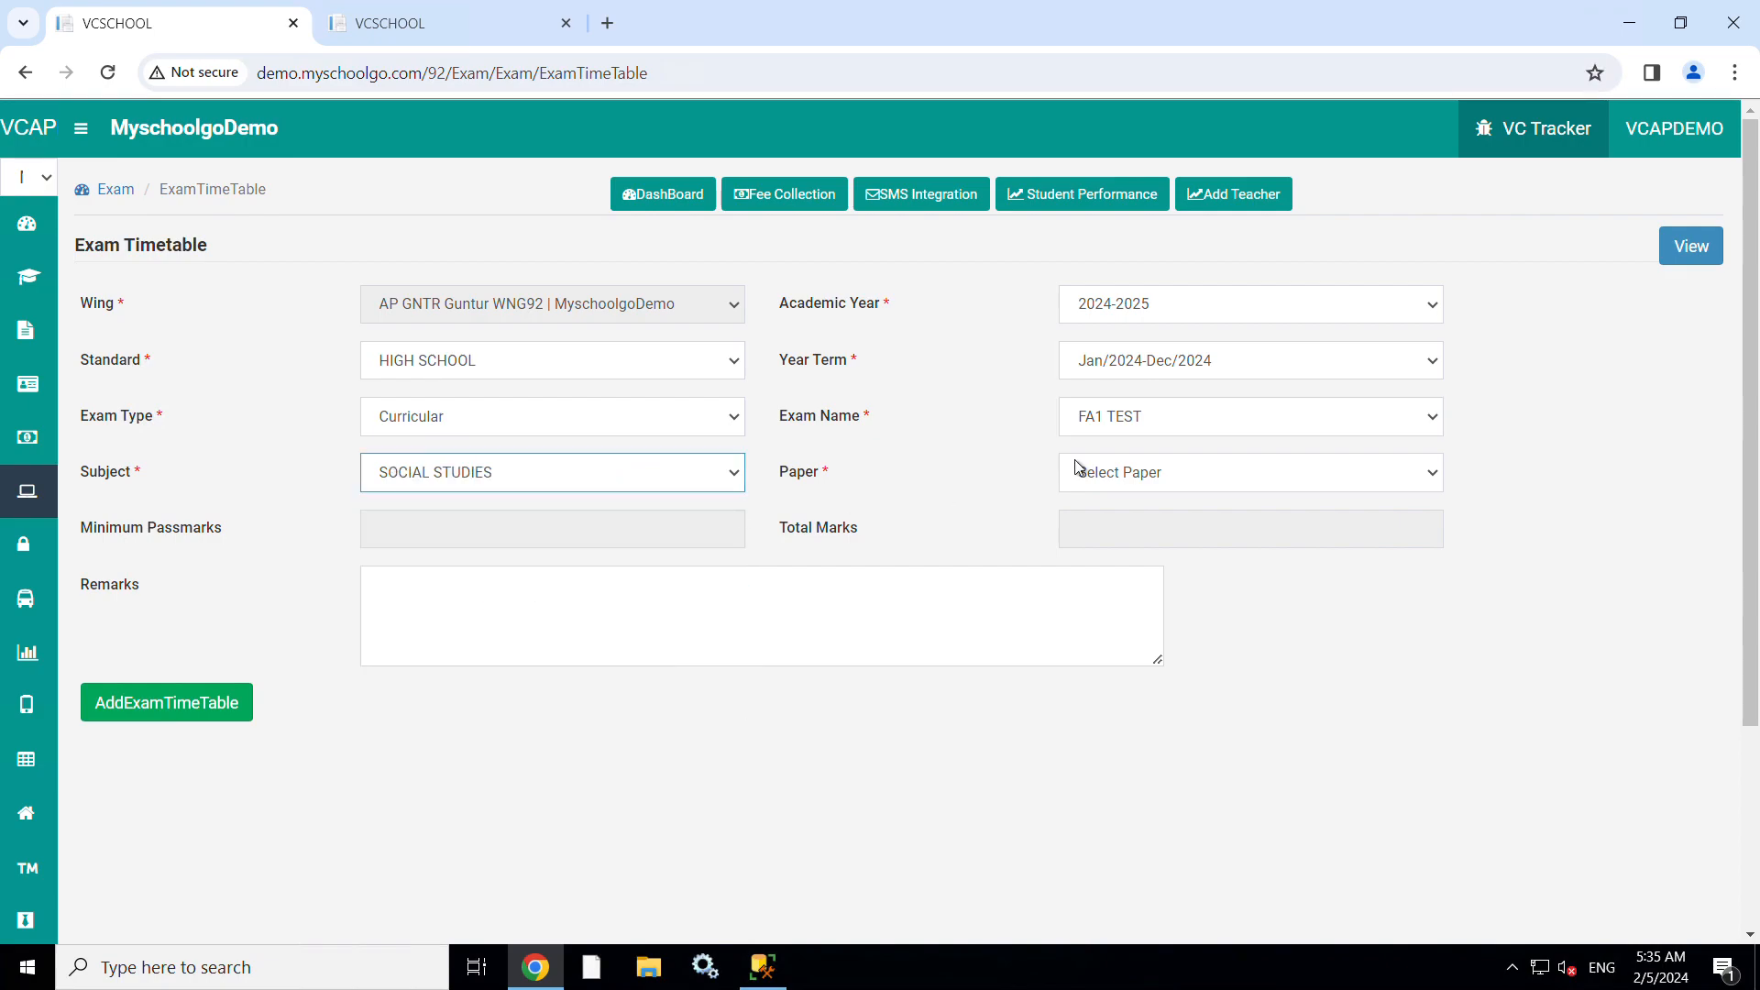
click(1148, 472)
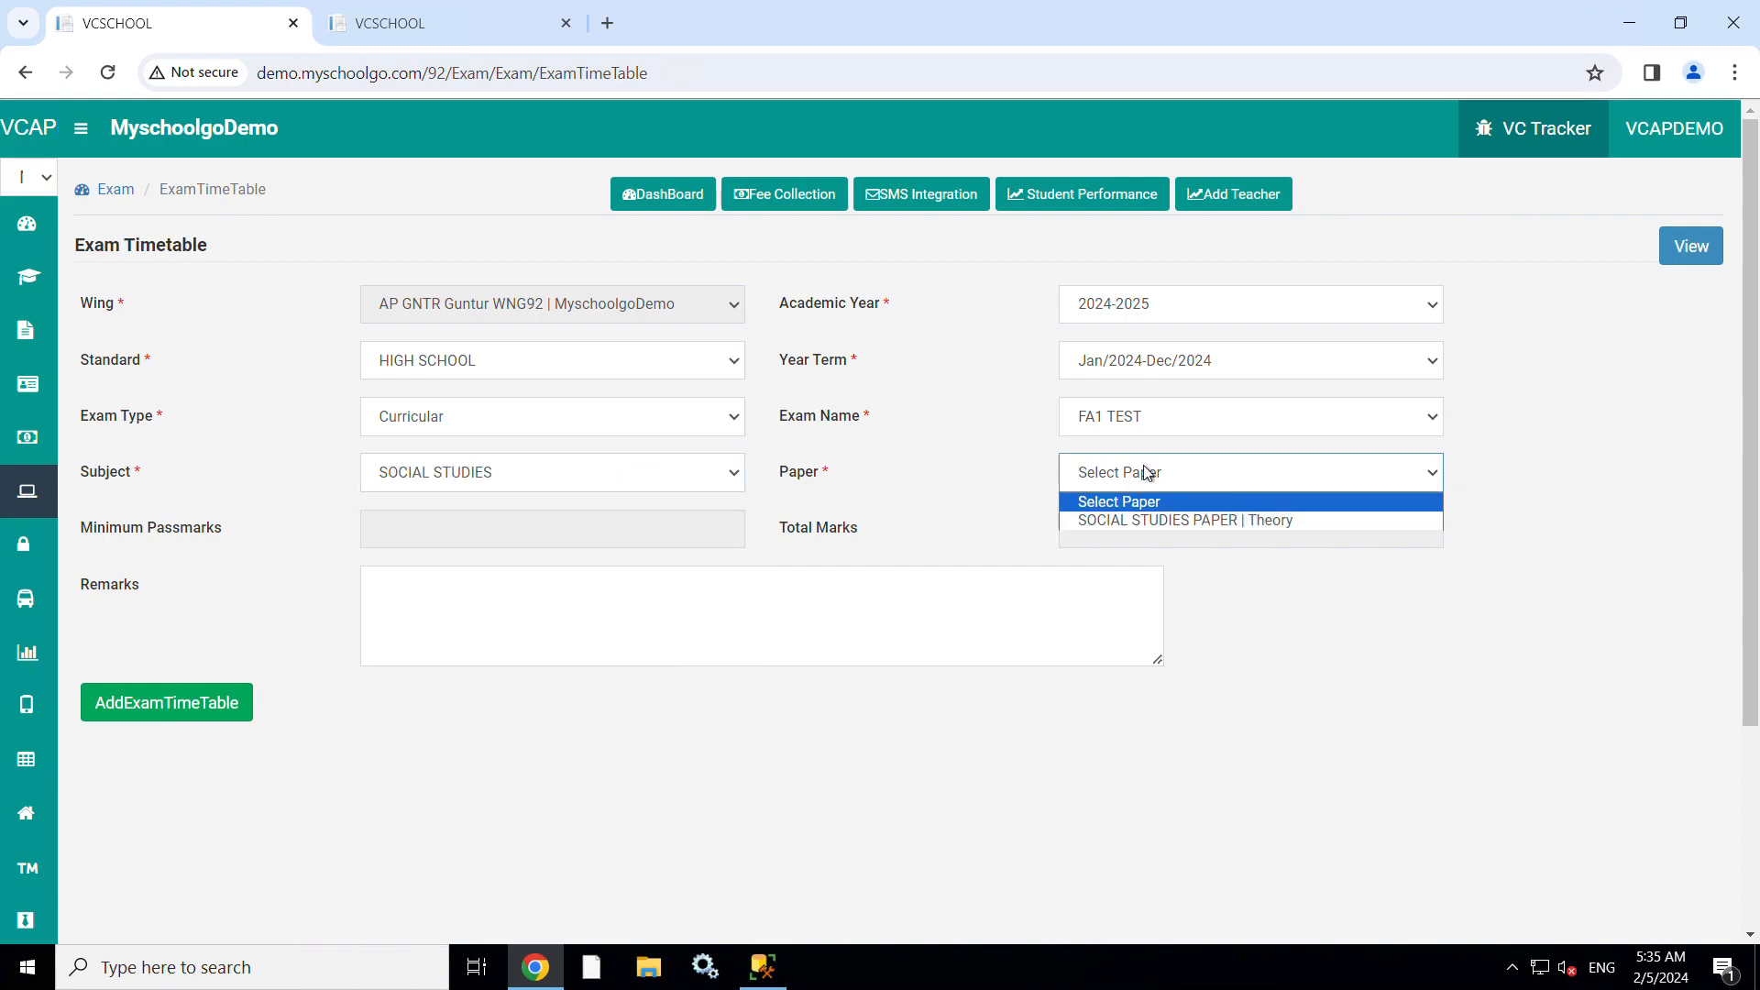
click(1158, 522)
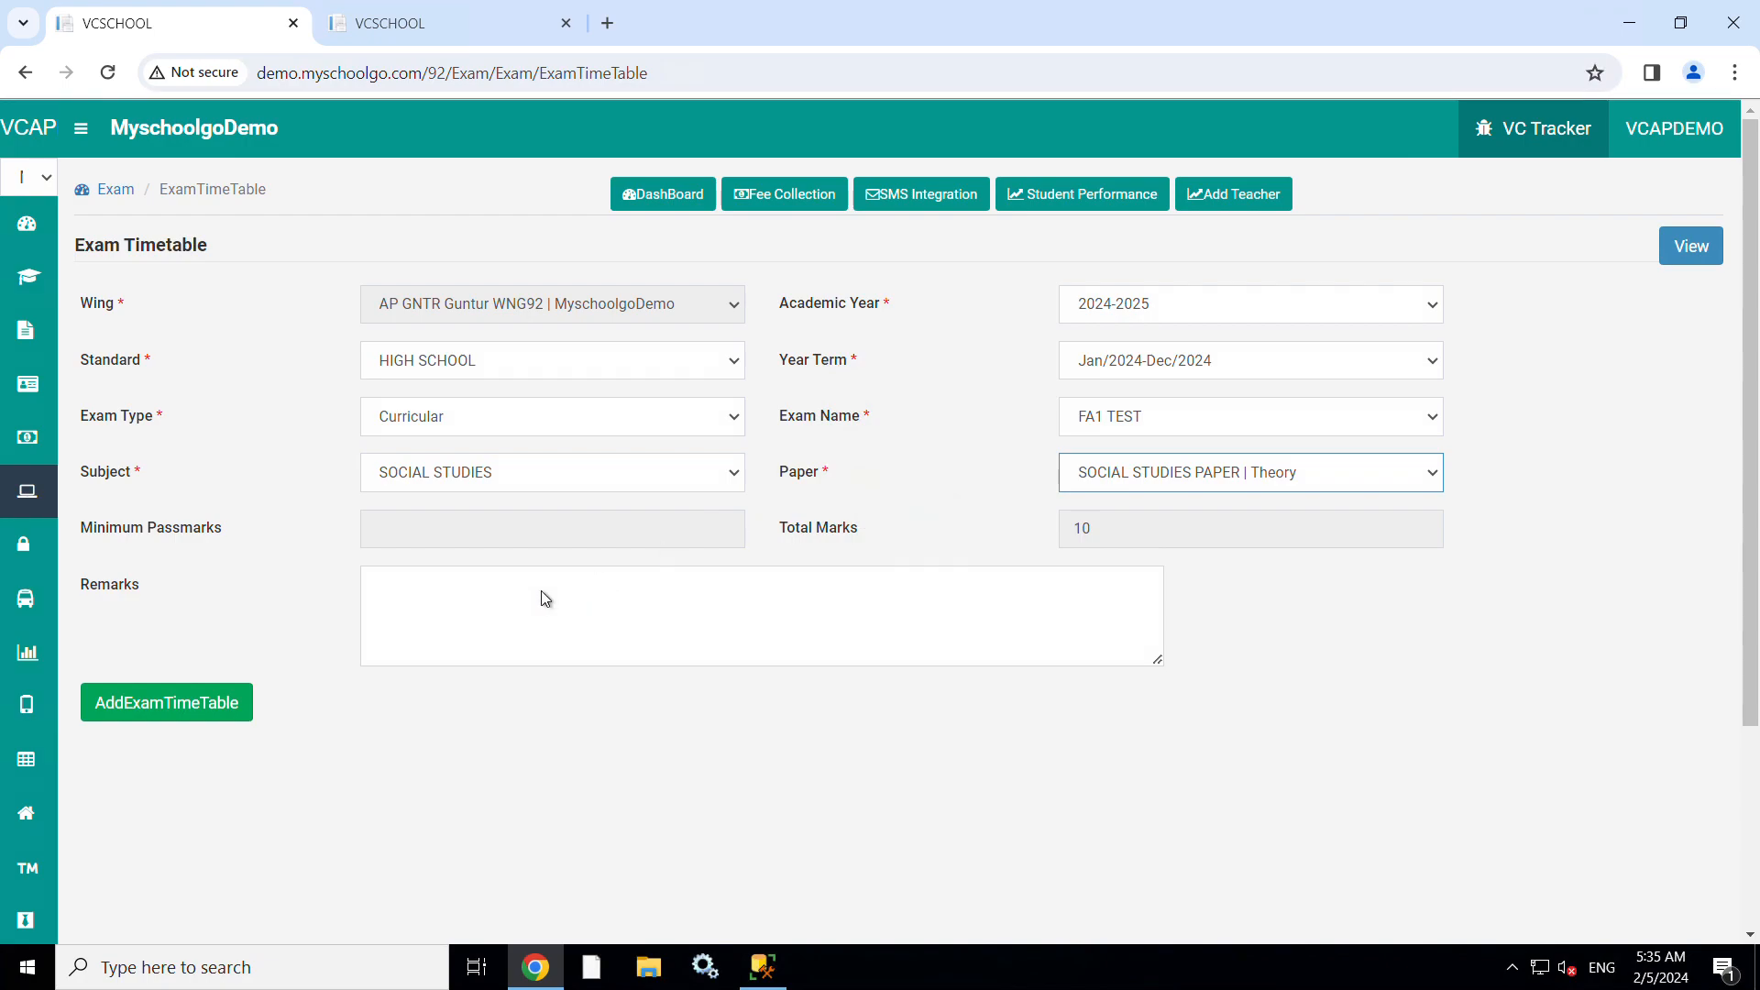
click(229, 707)
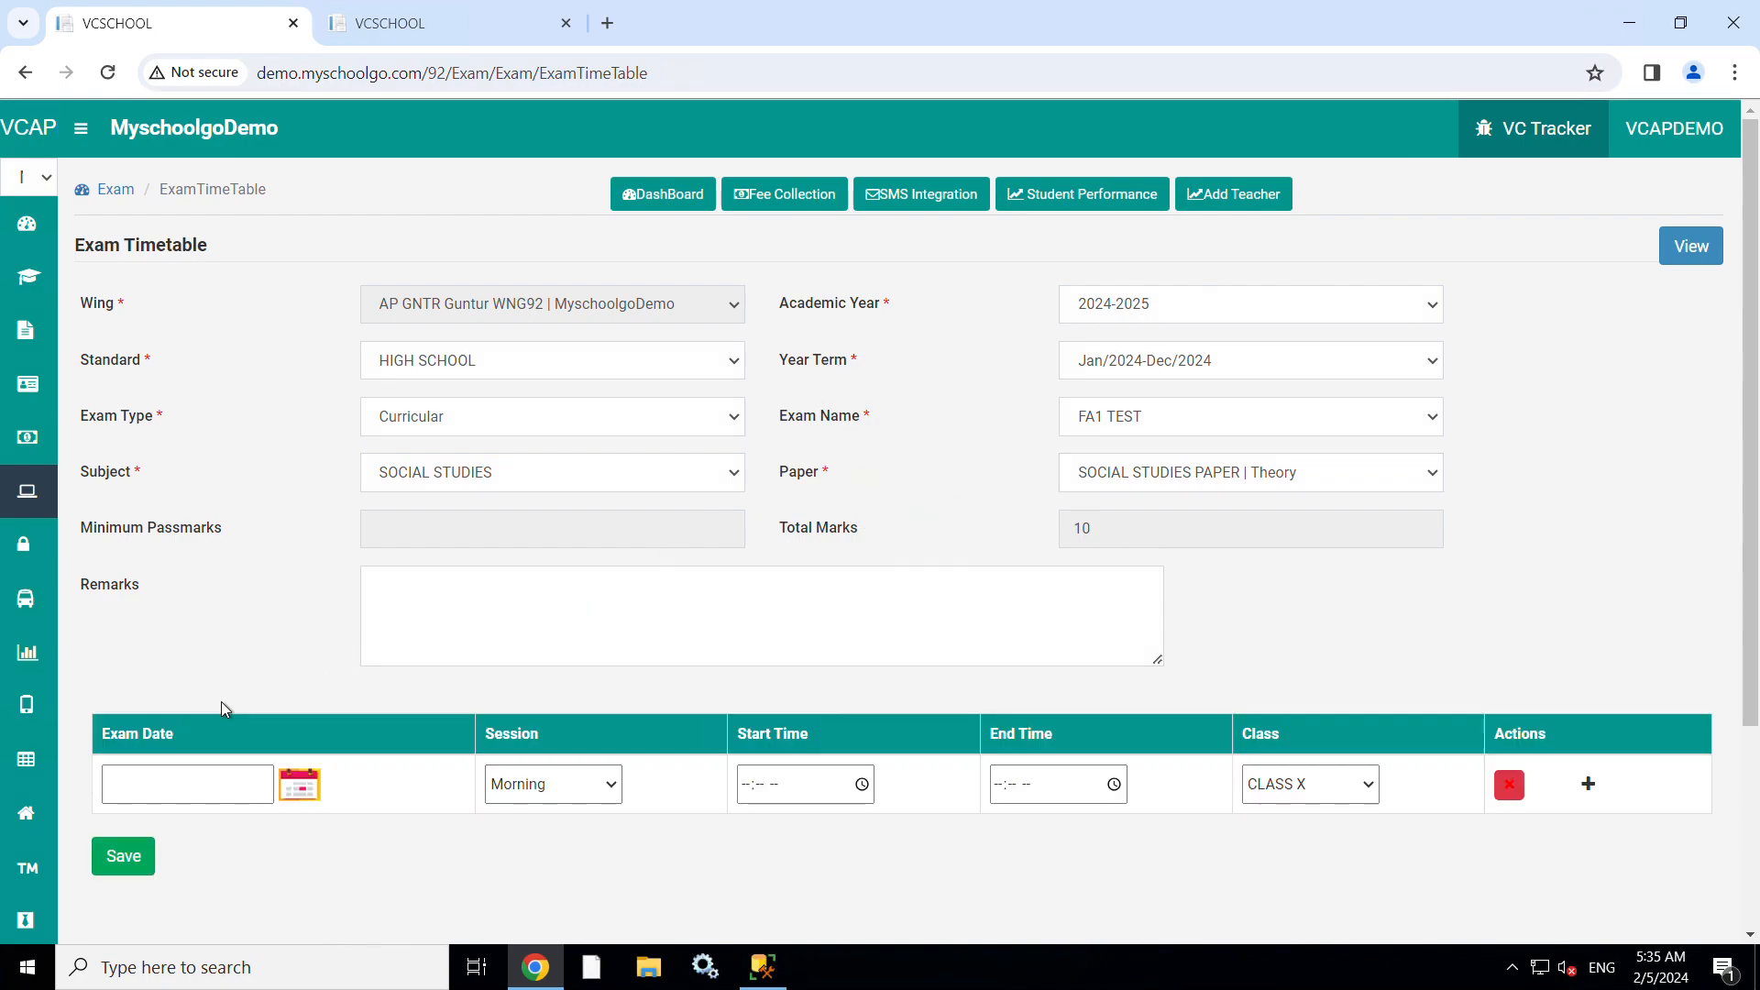
Step: Schedule the social studies exam for 10/02/2024 in the Morning session, from 09:35 AM to 10:35 AM
click(312, 786)
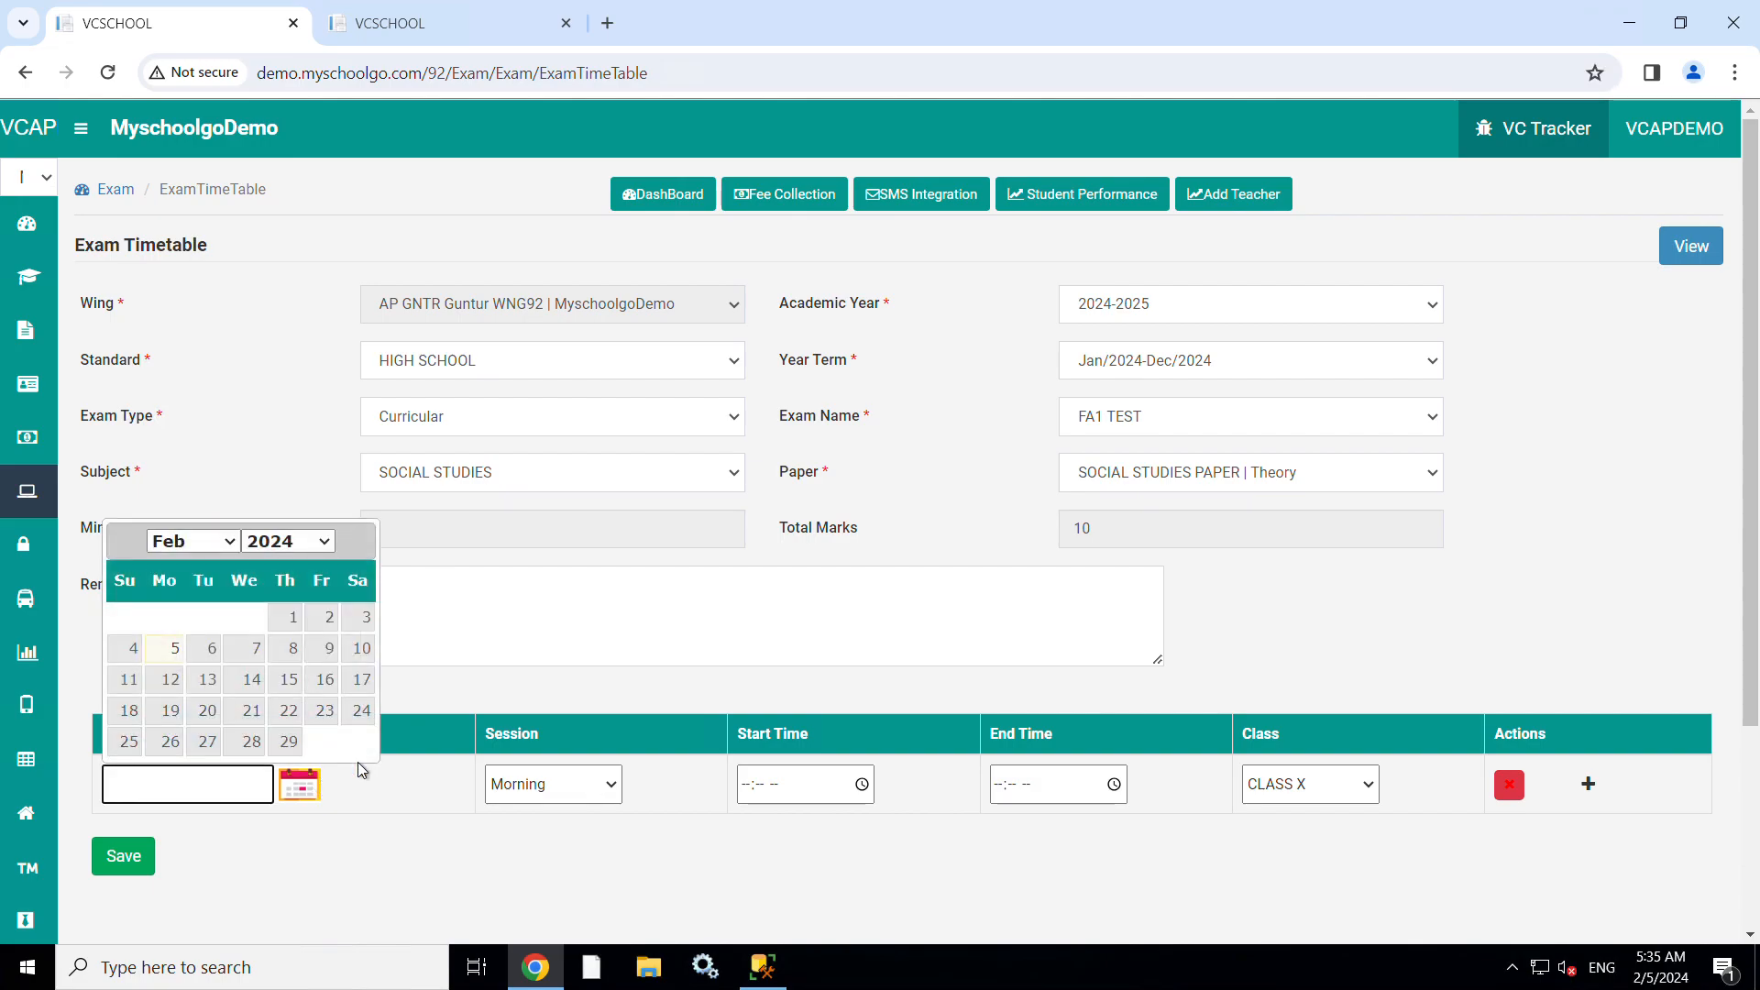
click(361, 649)
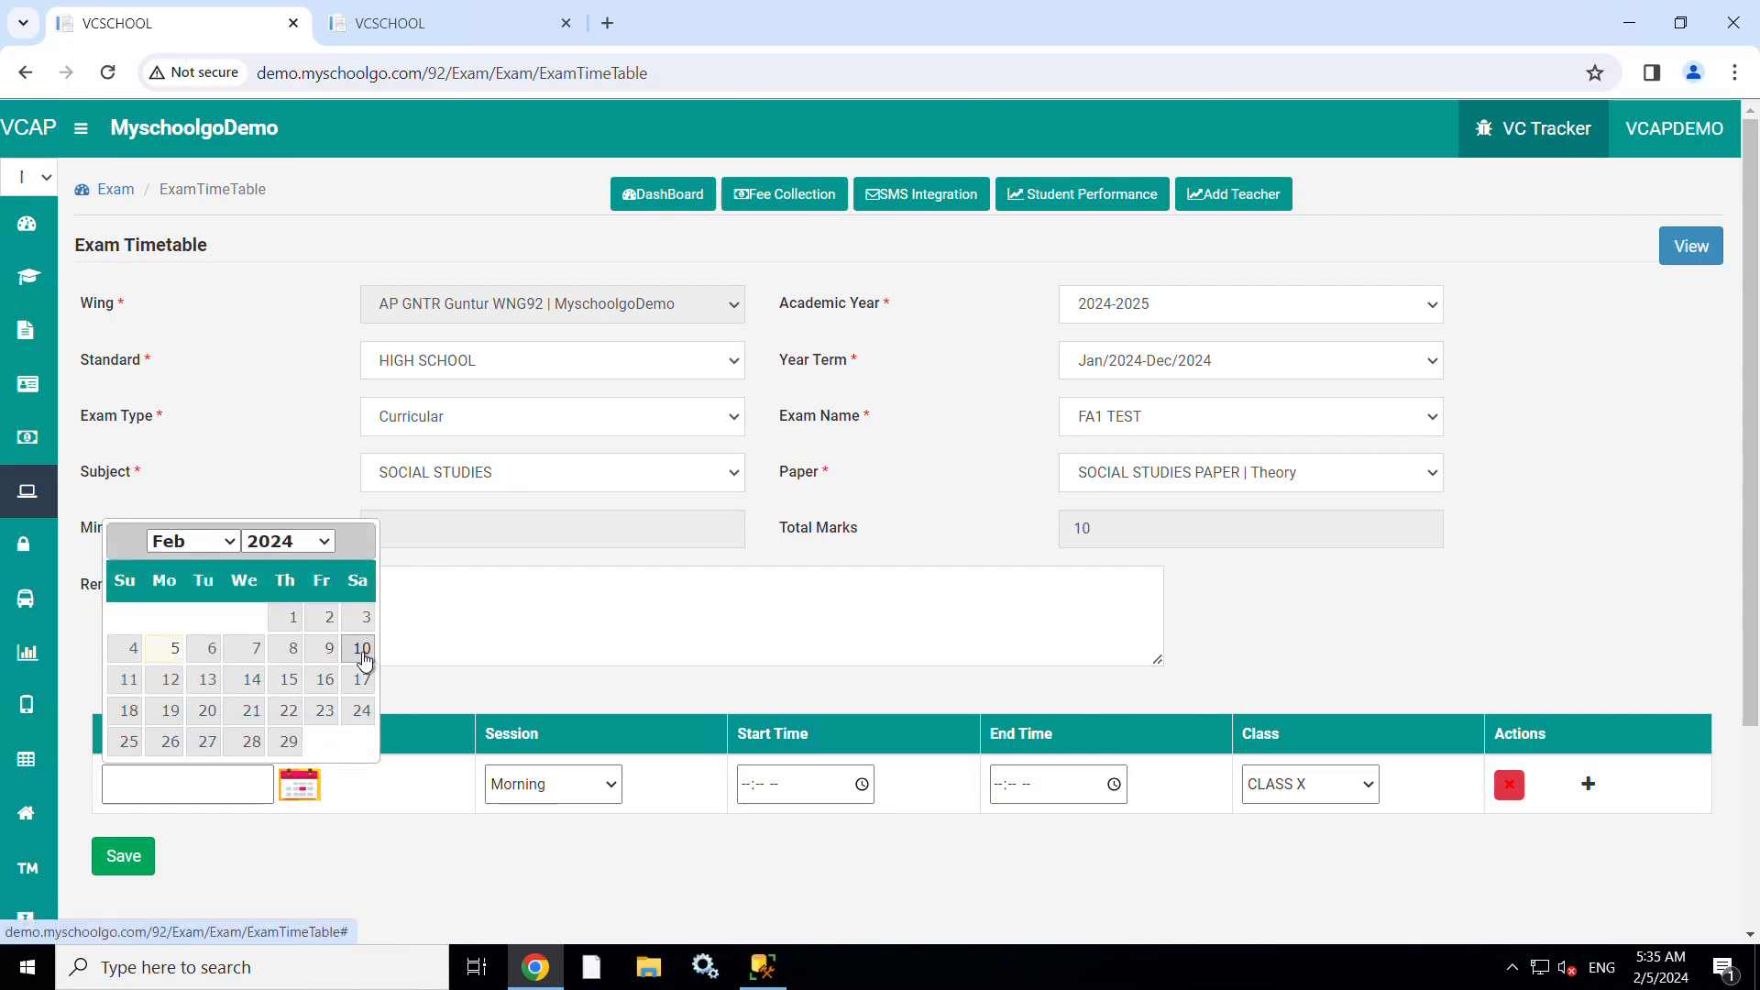
click(528, 797)
click(527, 796)
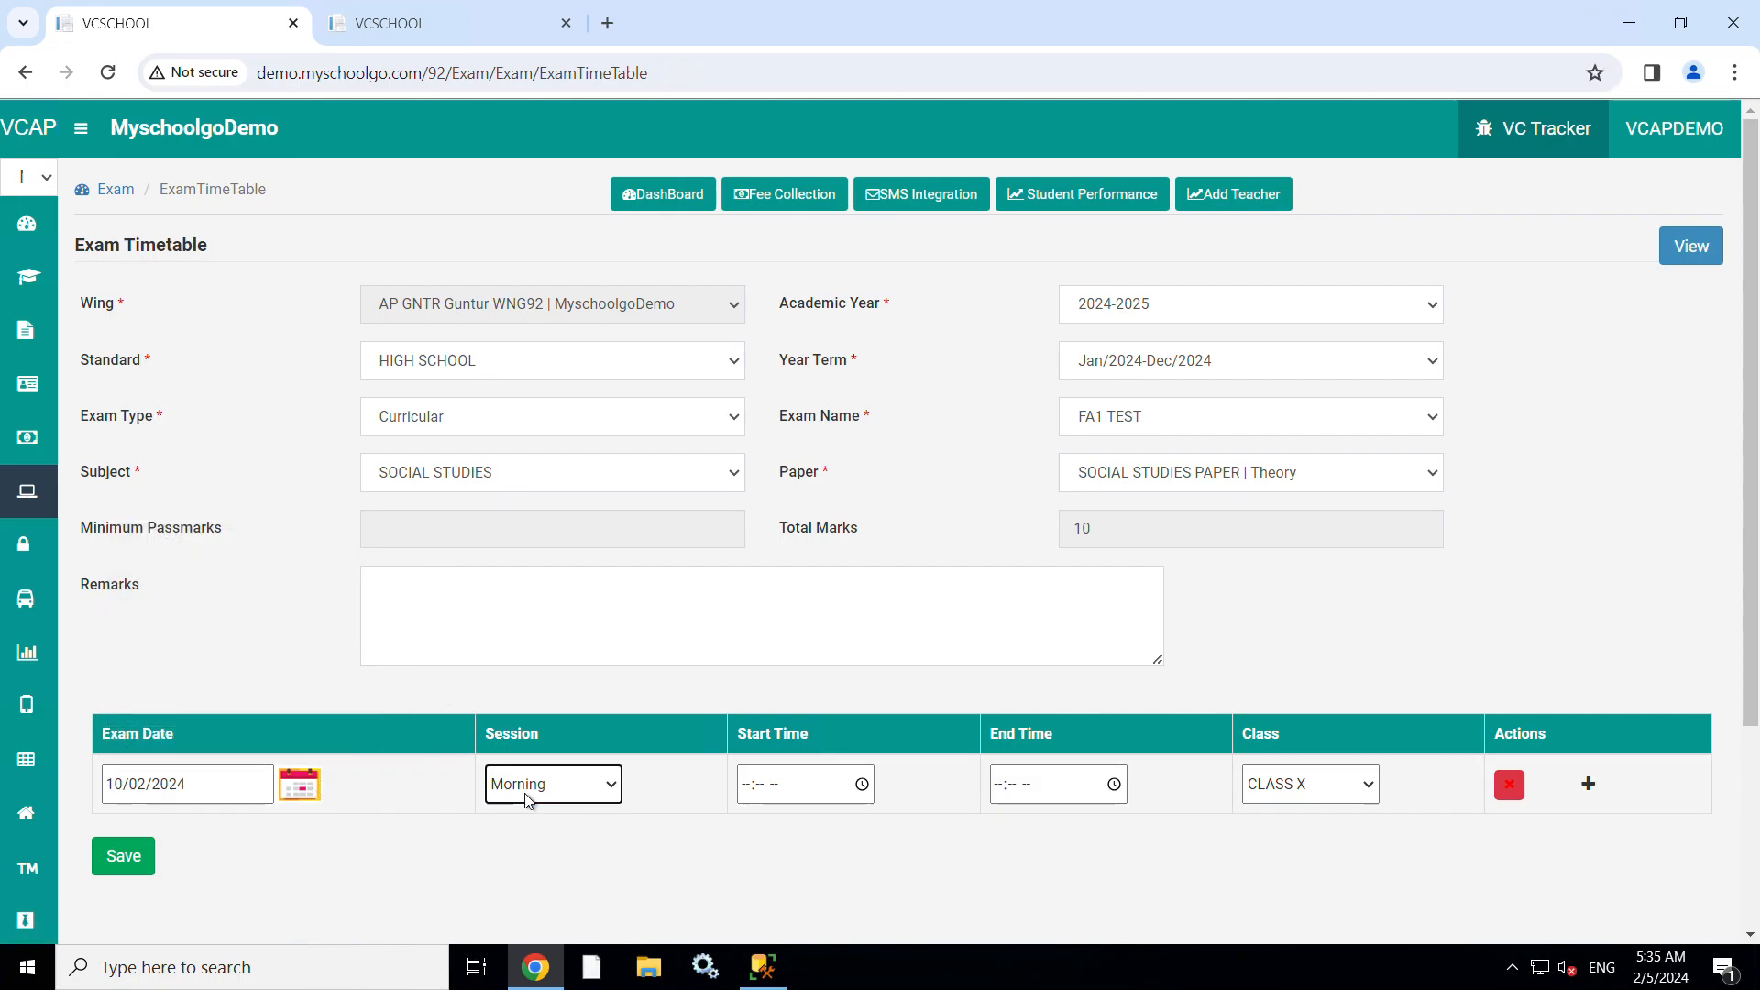
click(867, 792)
click(867, 790)
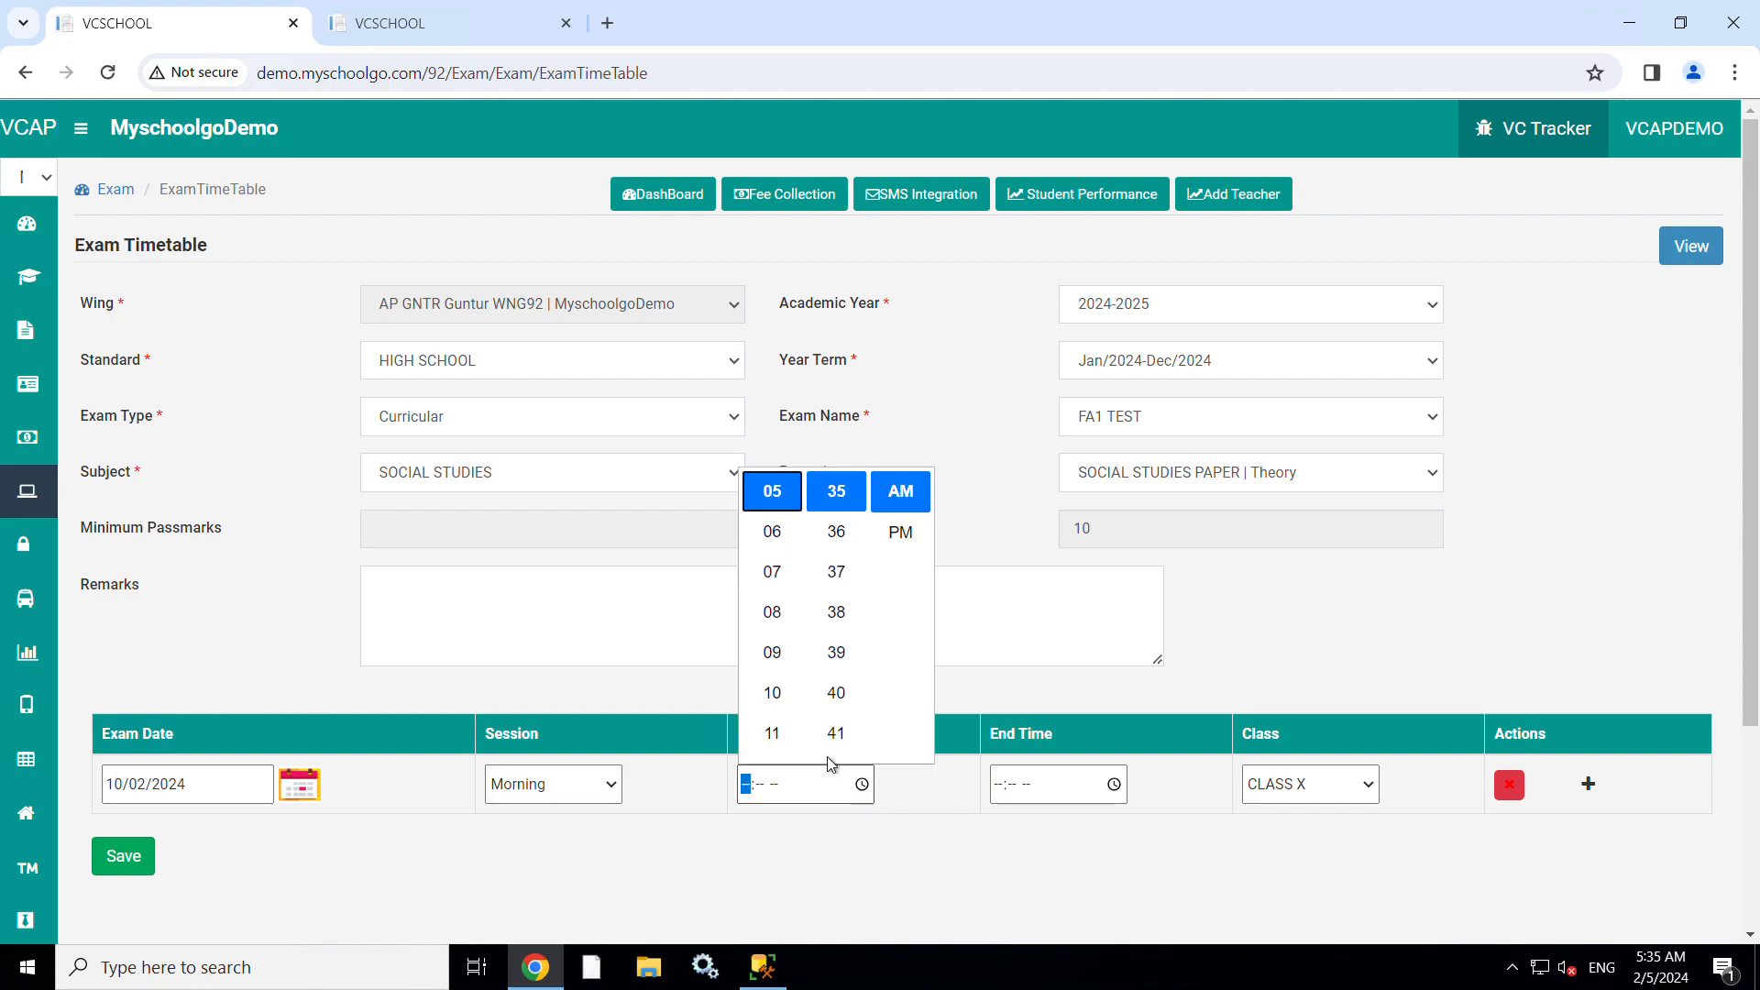
click(773, 659)
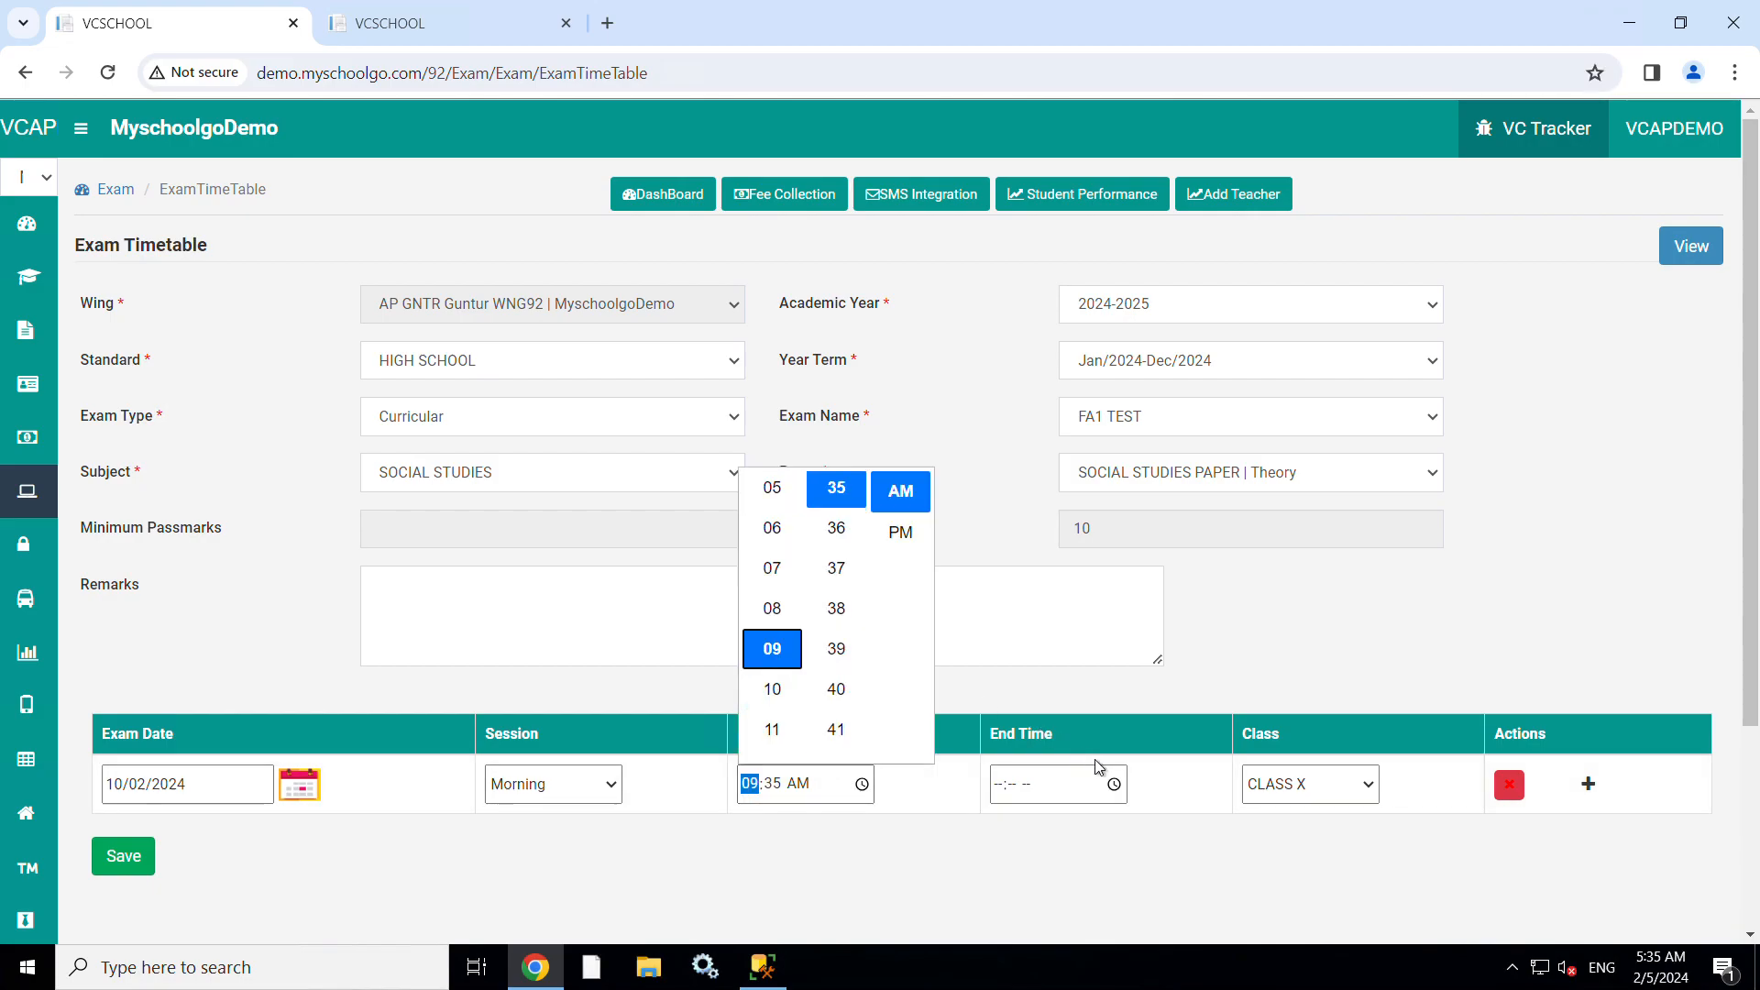
click(1114, 785)
click(1114, 785)
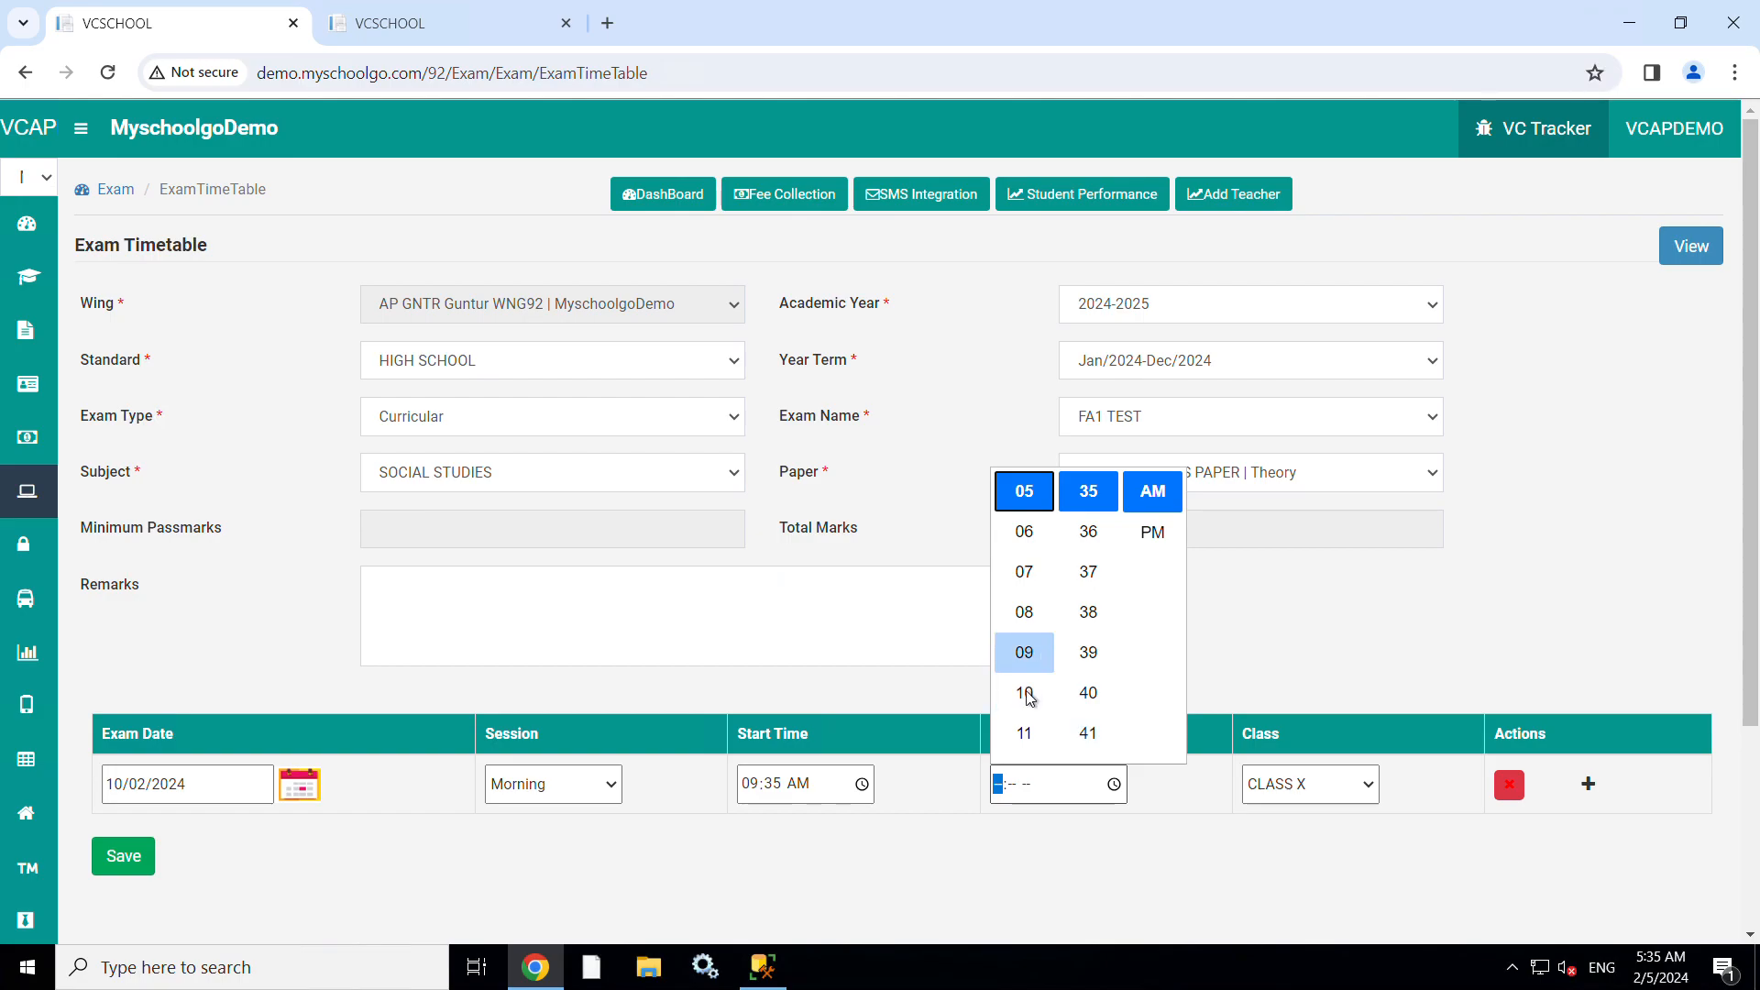
click(1025, 691)
Step: Assign CLASS X to the social studies exam row and save the timetable
click(1315, 796)
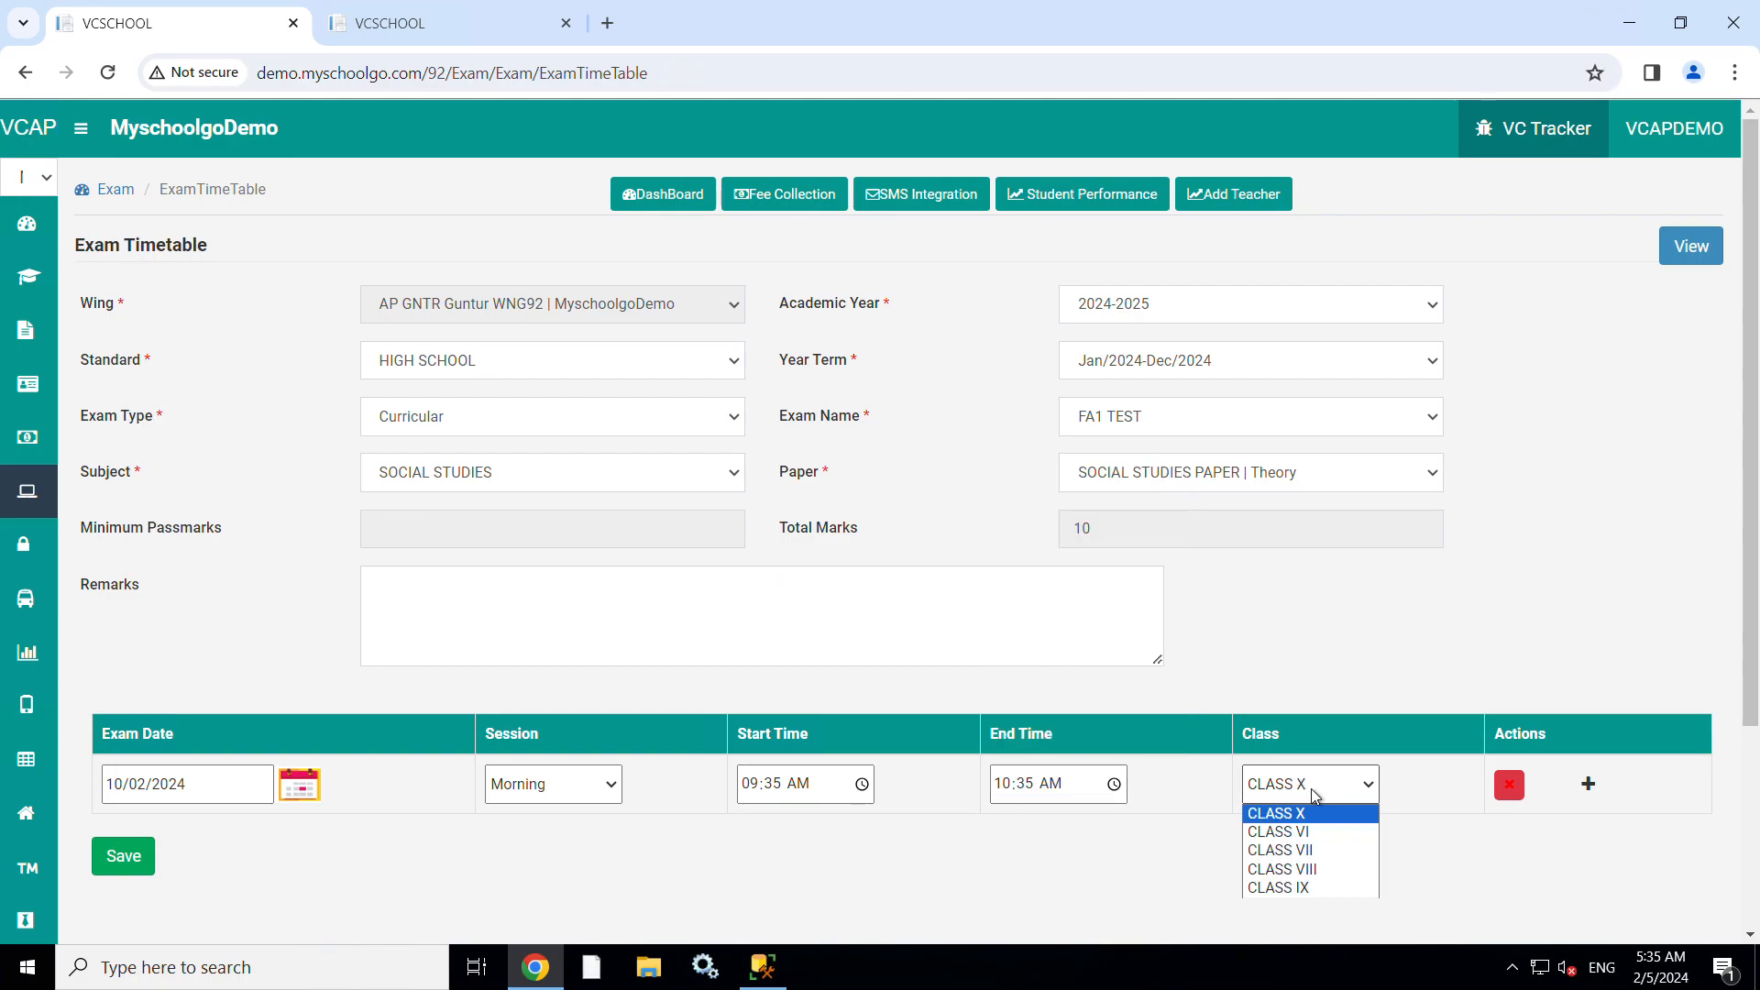
click(1313, 815)
scroll(1412, 843, down, 3)
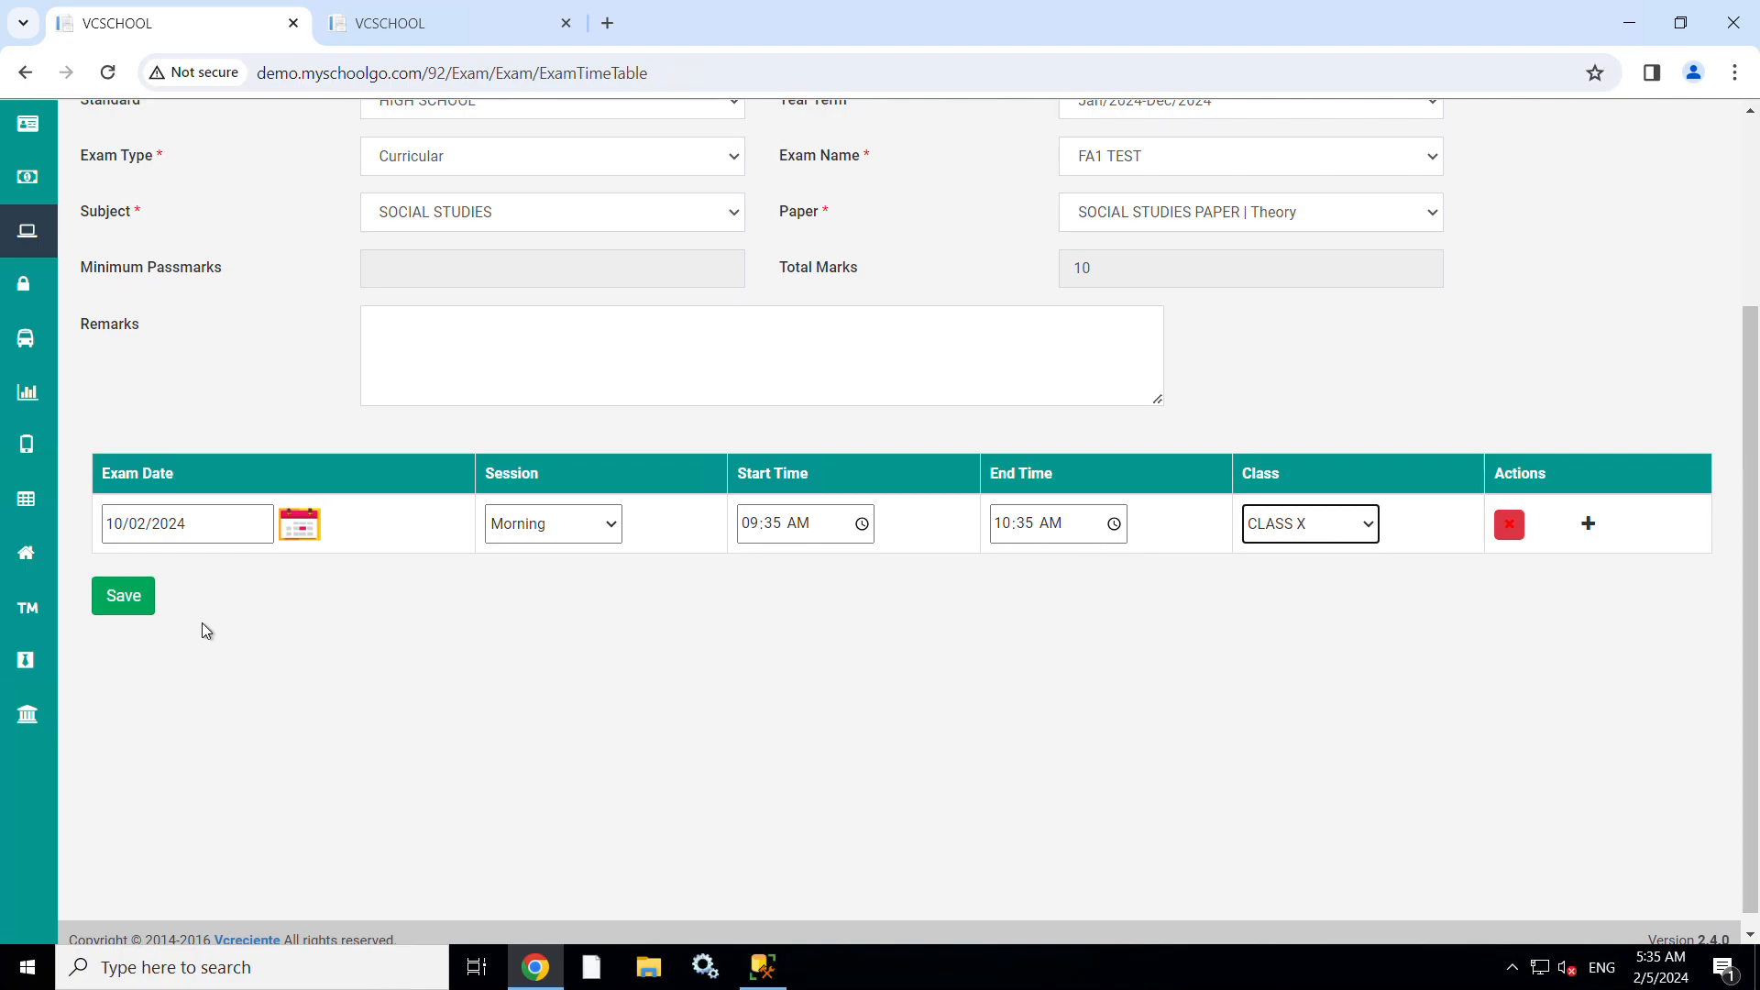
click(151, 613)
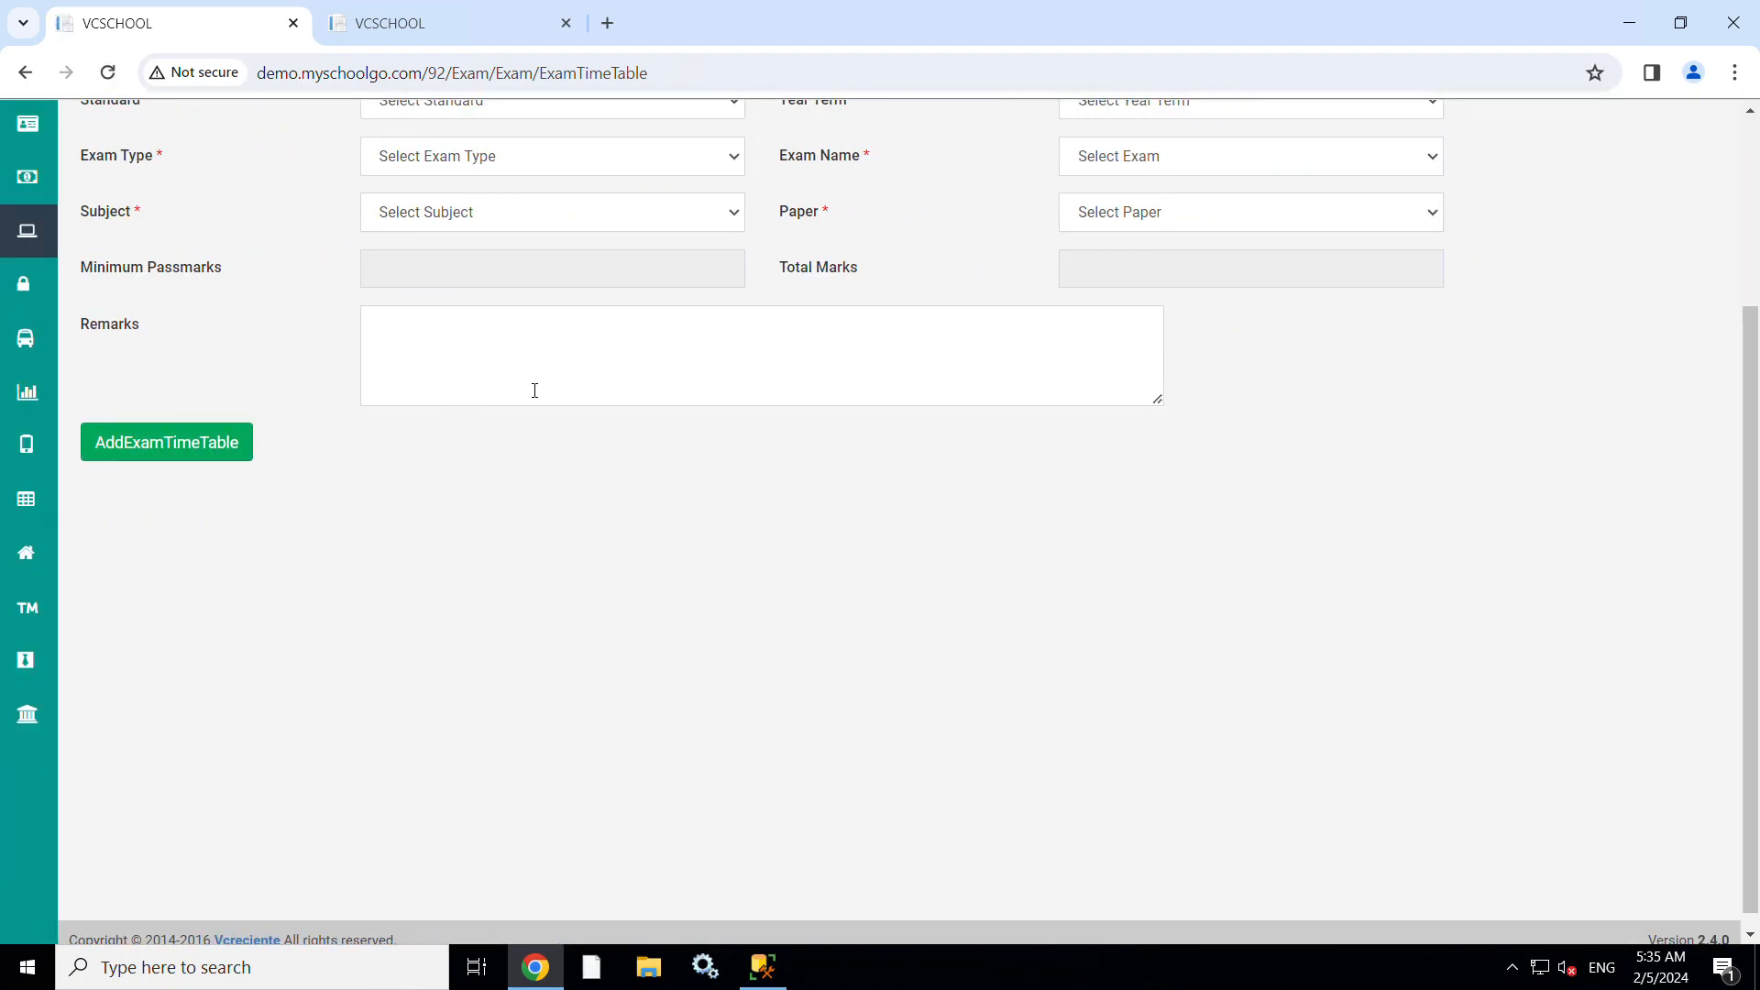
Step: Switch to the other VCSCHOOL browser page and open the Exam Report form
scroll(535, 391, up, 3)
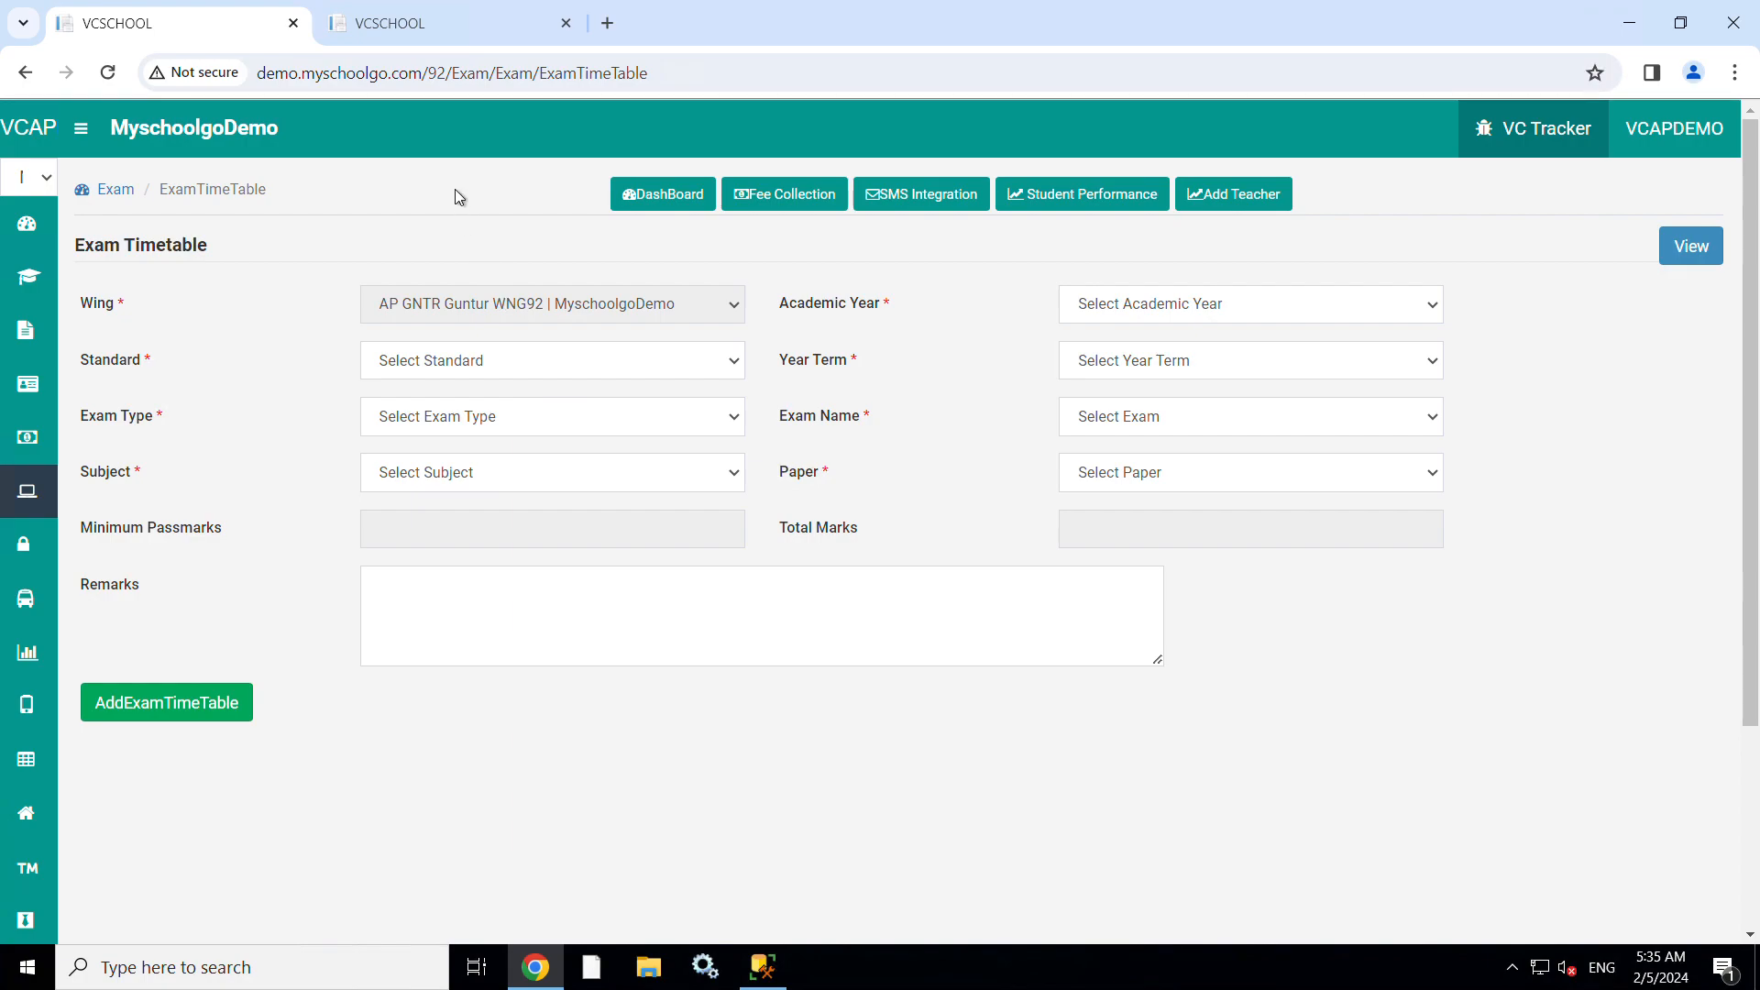
click(436, 35)
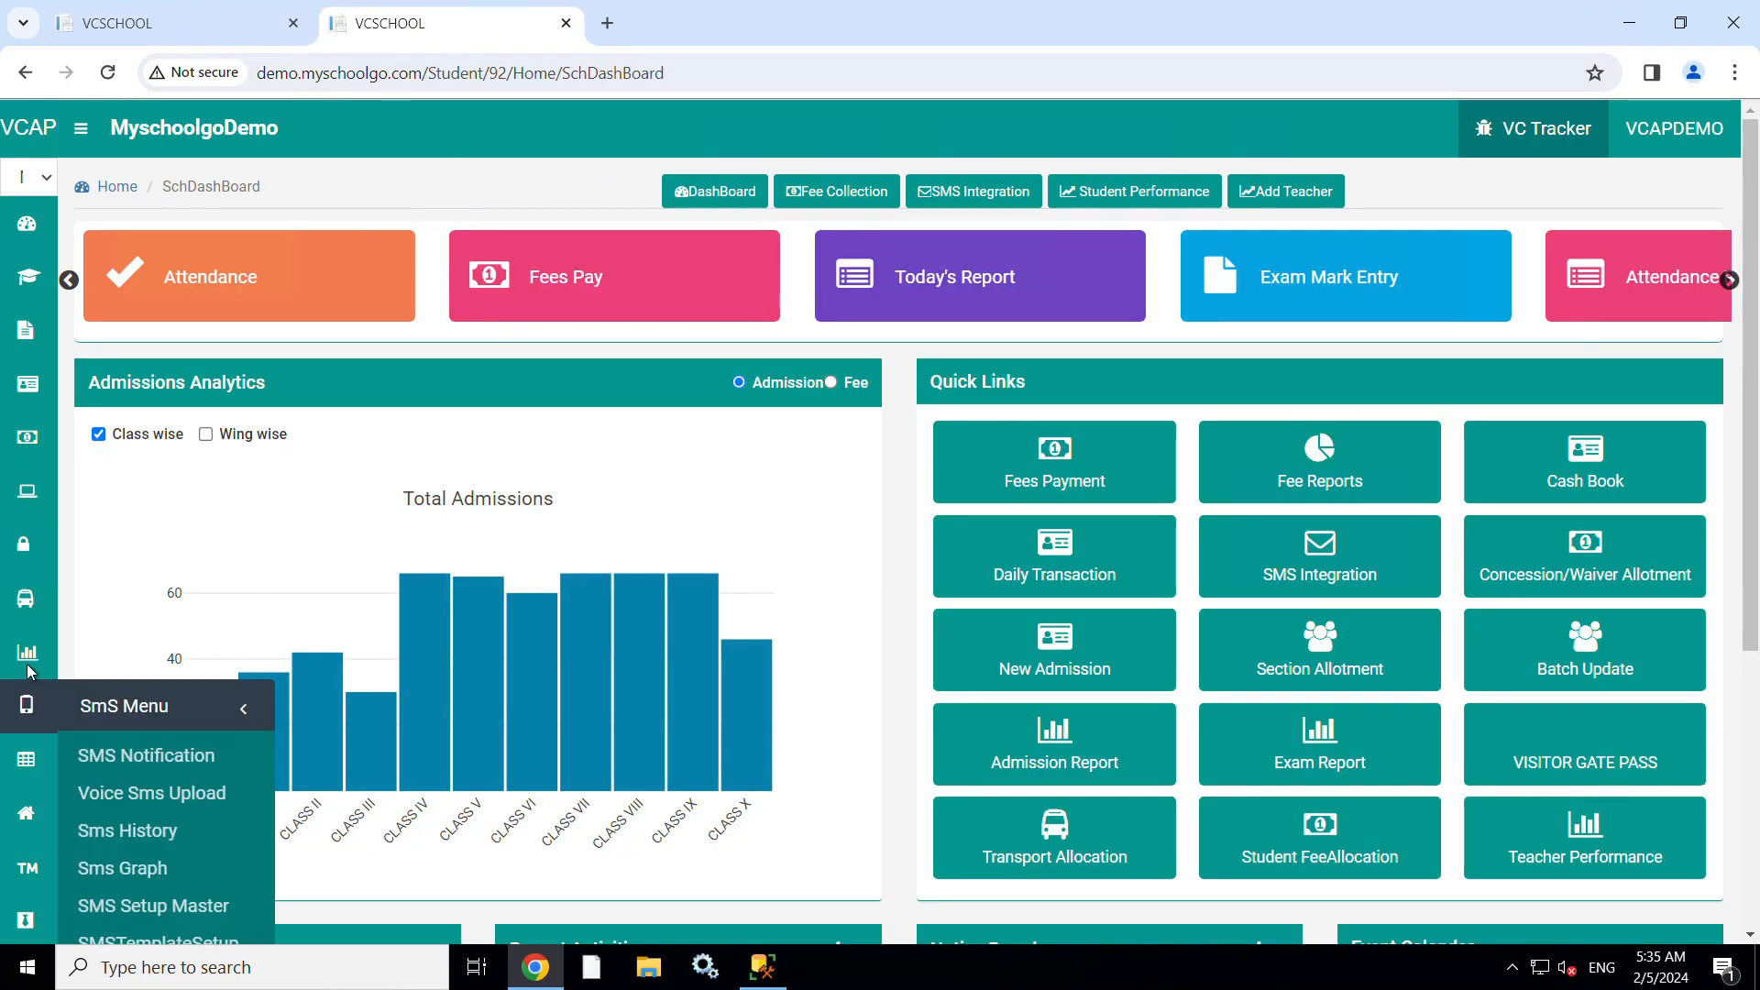
mouse_move(58, 662)
click(129, 739)
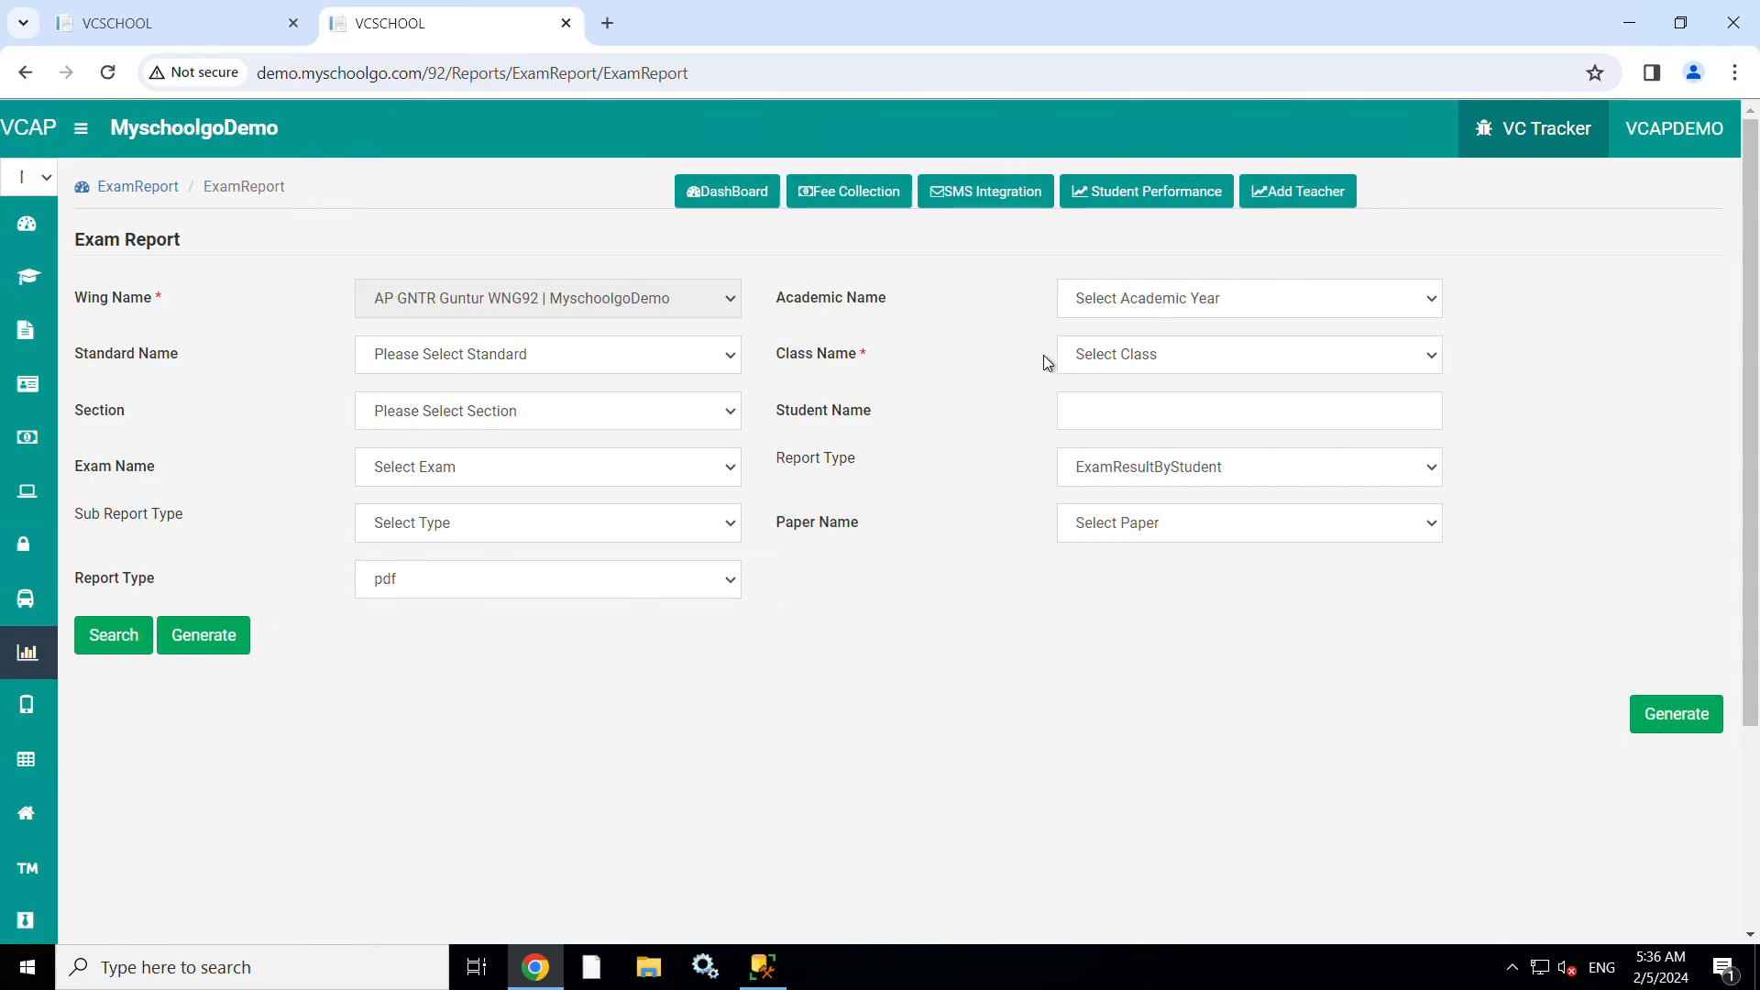
Step: Set the exam report's academic year to 2024-2025, standard to HIGH SCHOOL and class to CLS14|CLASS X
click(1094, 307)
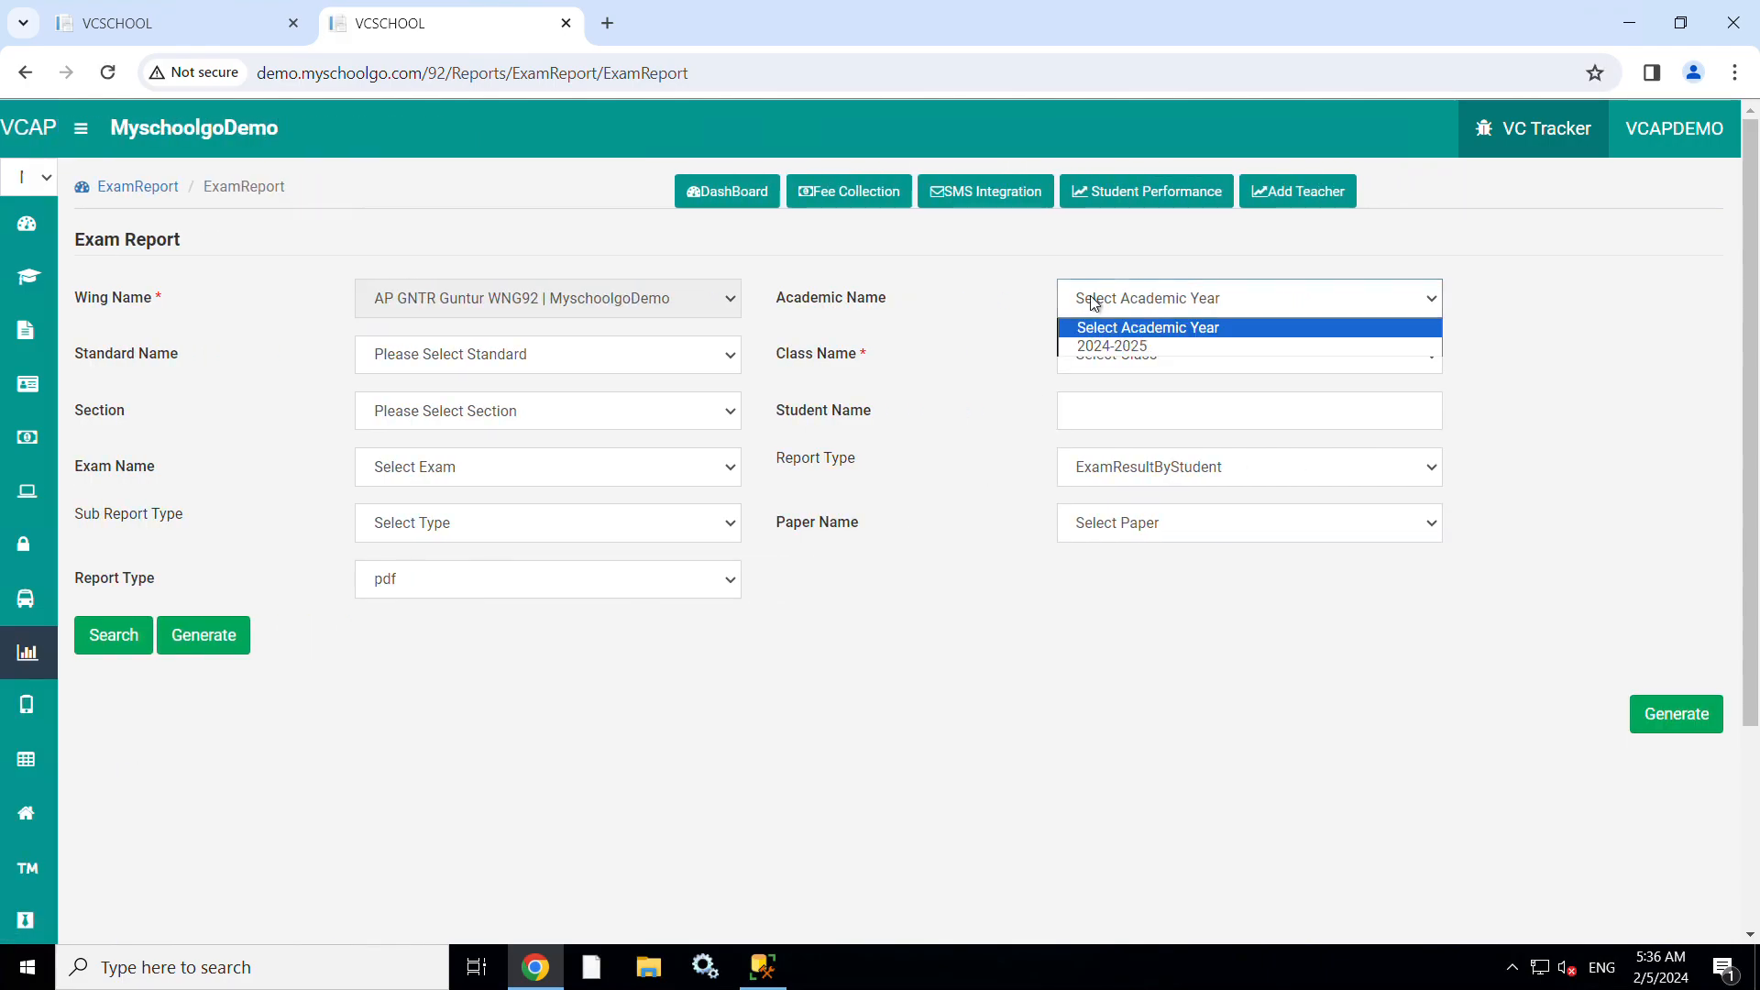
click(1120, 354)
click(595, 365)
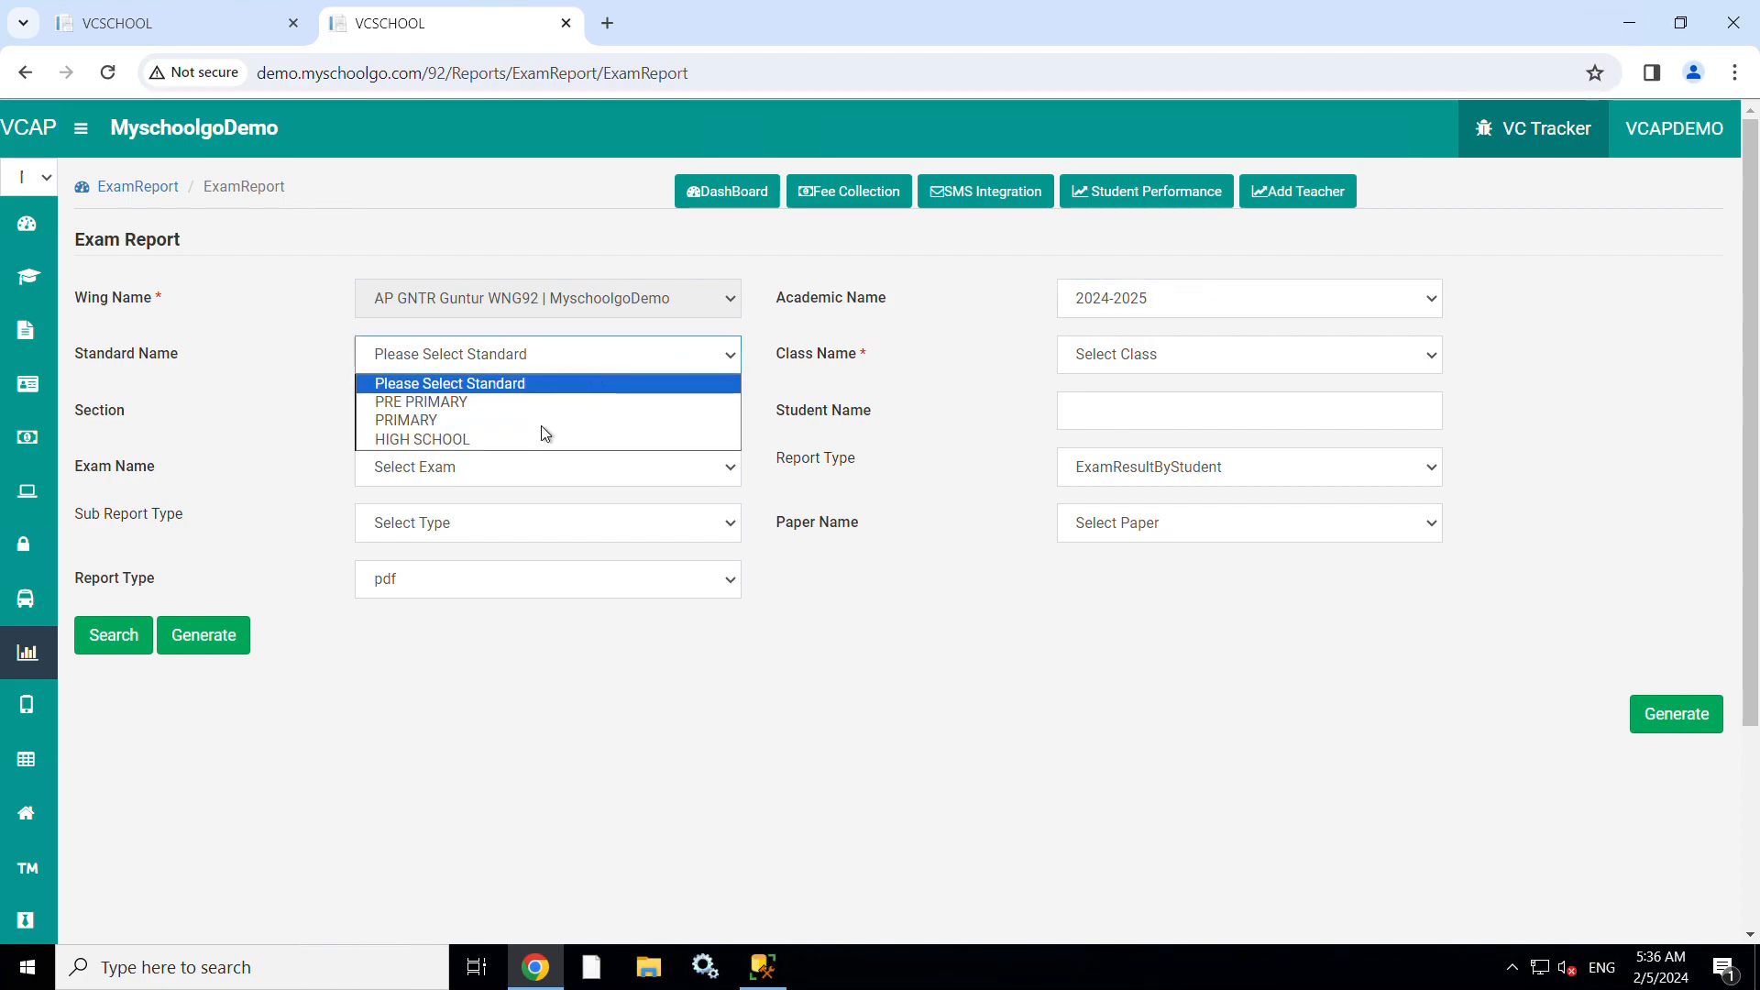
click(516, 442)
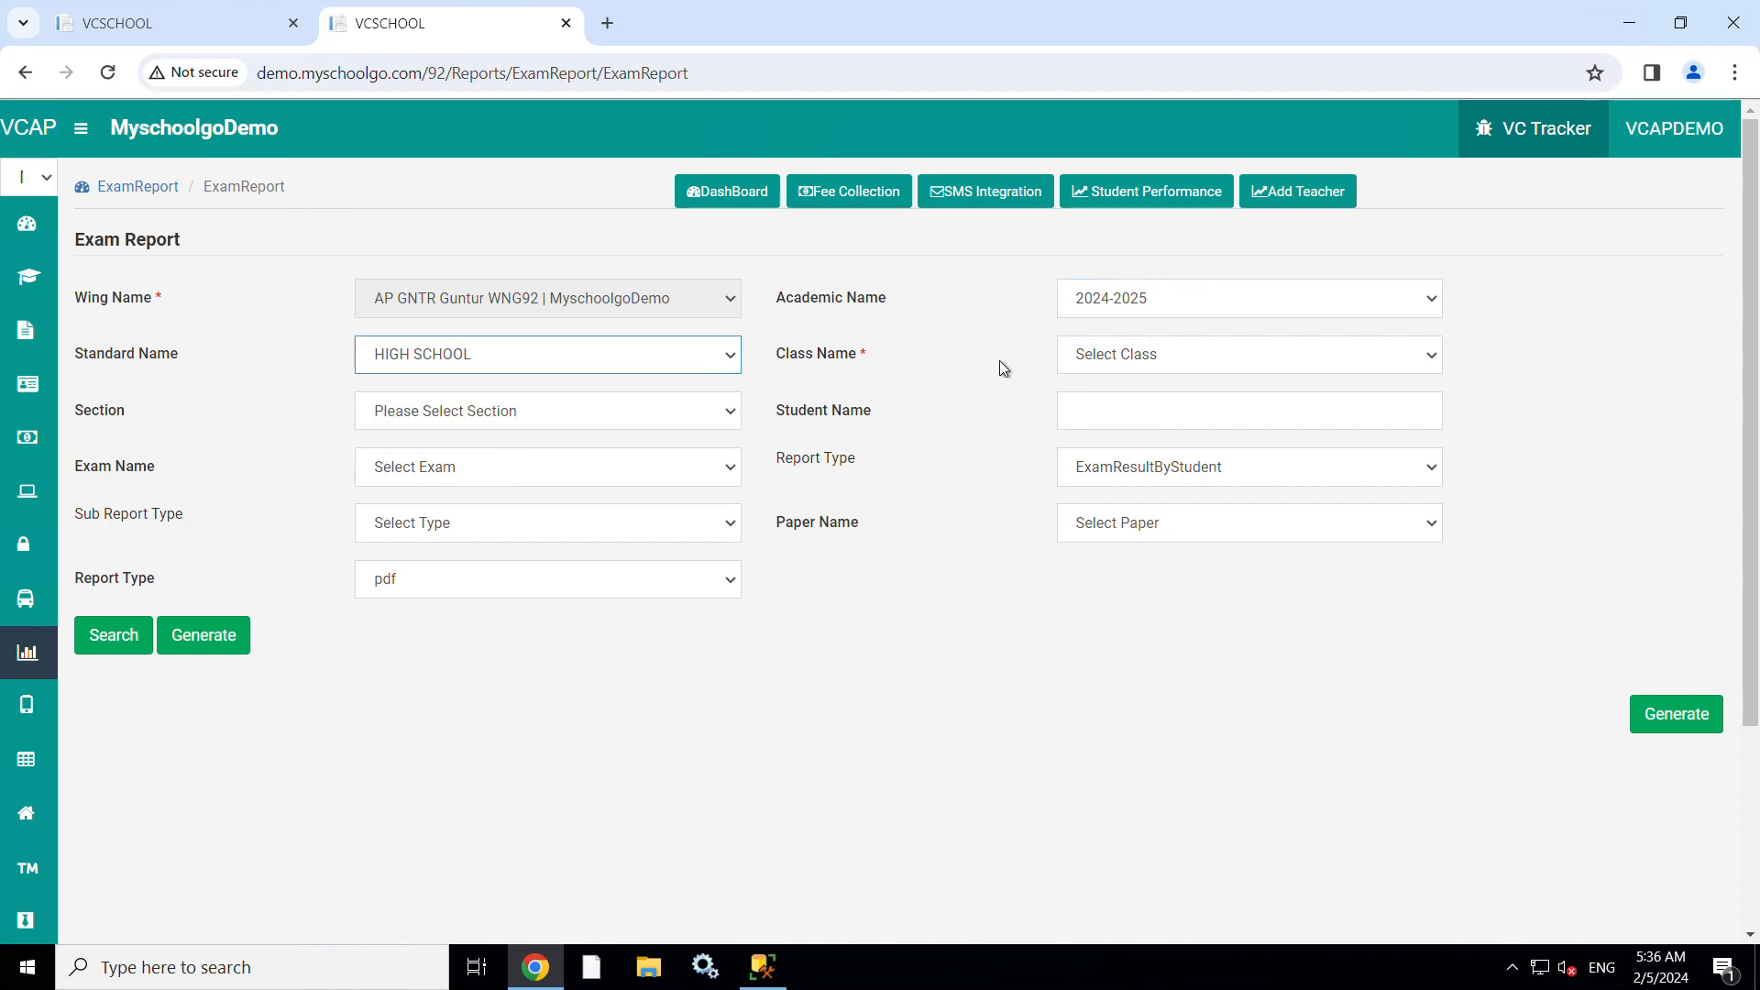
click(1104, 365)
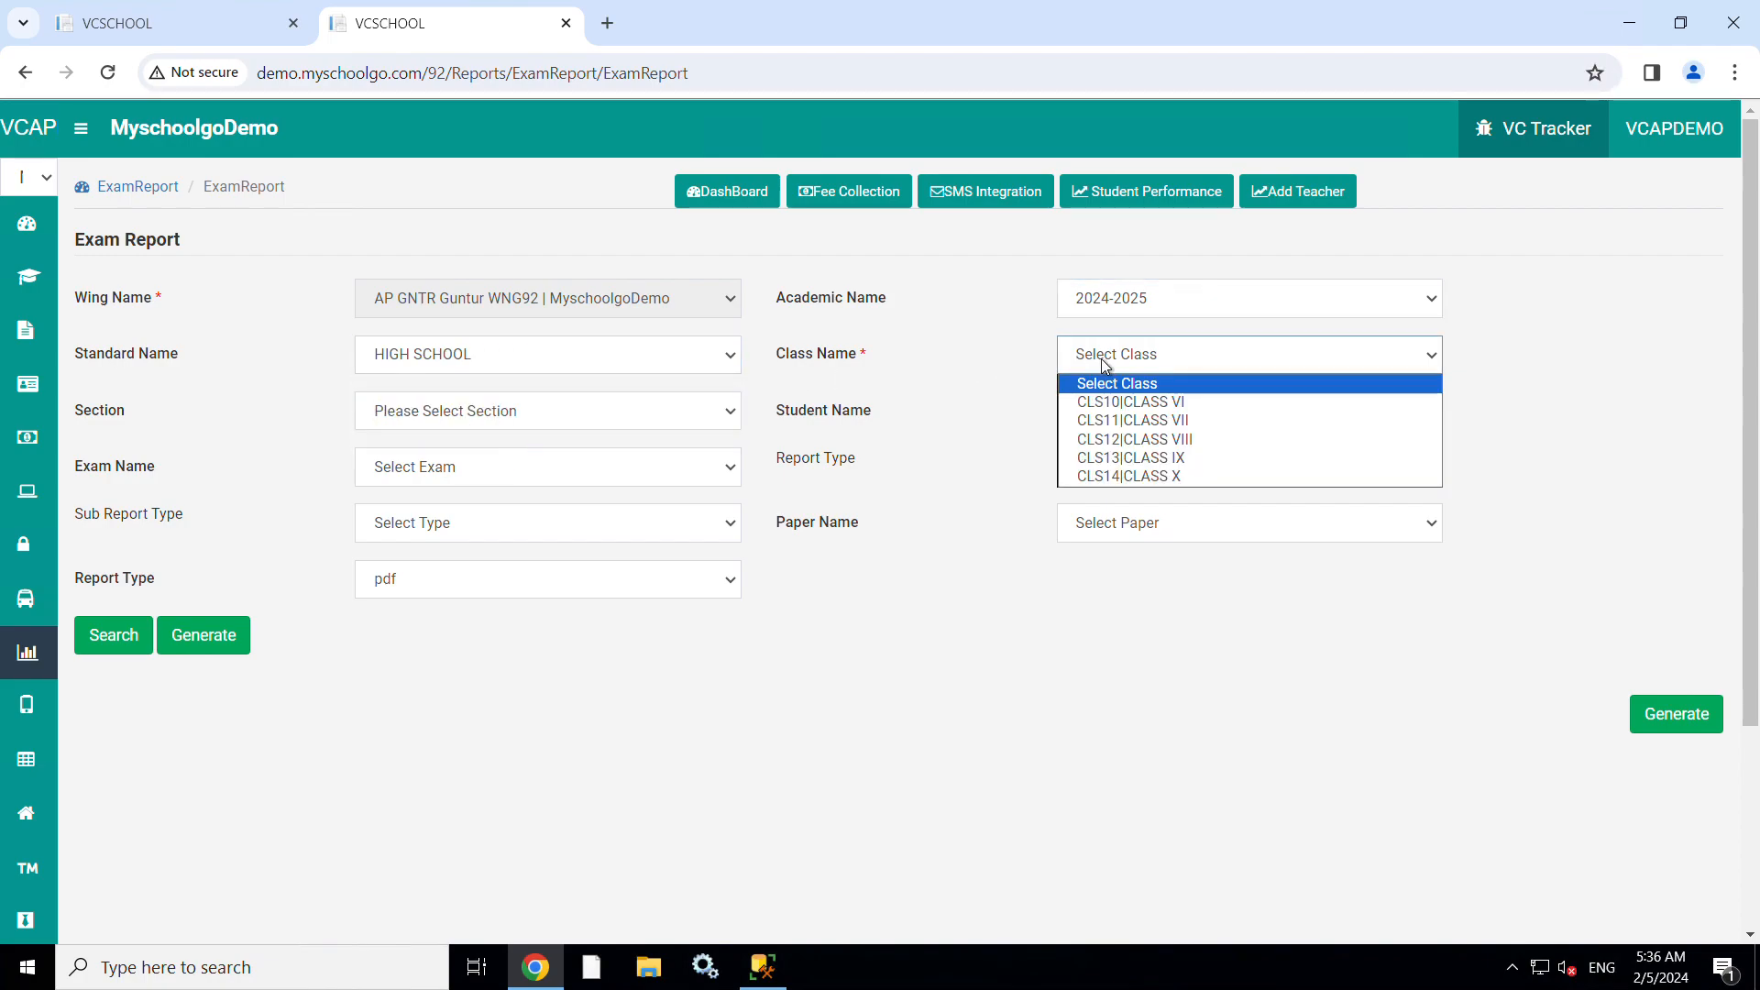
click(1168, 484)
Step: Select section ENGLISH|A and the exam FA1 TEST for the exam report
click(521, 424)
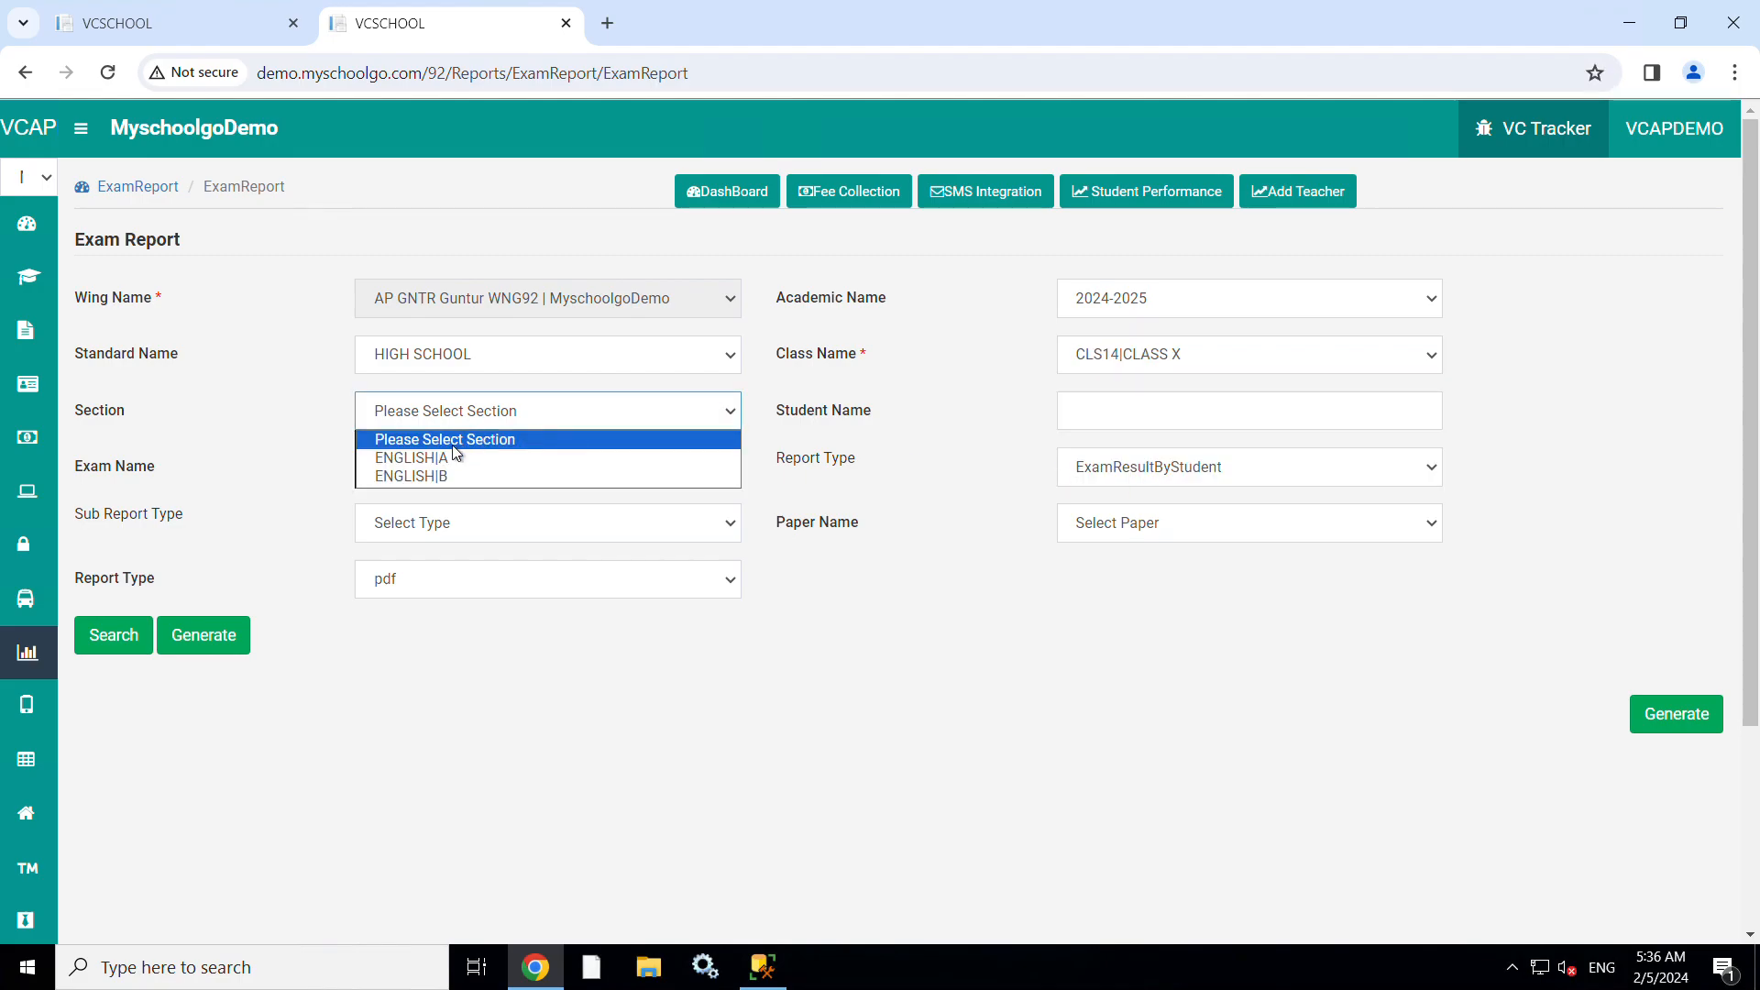
click(453, 458)
click(453, 465)
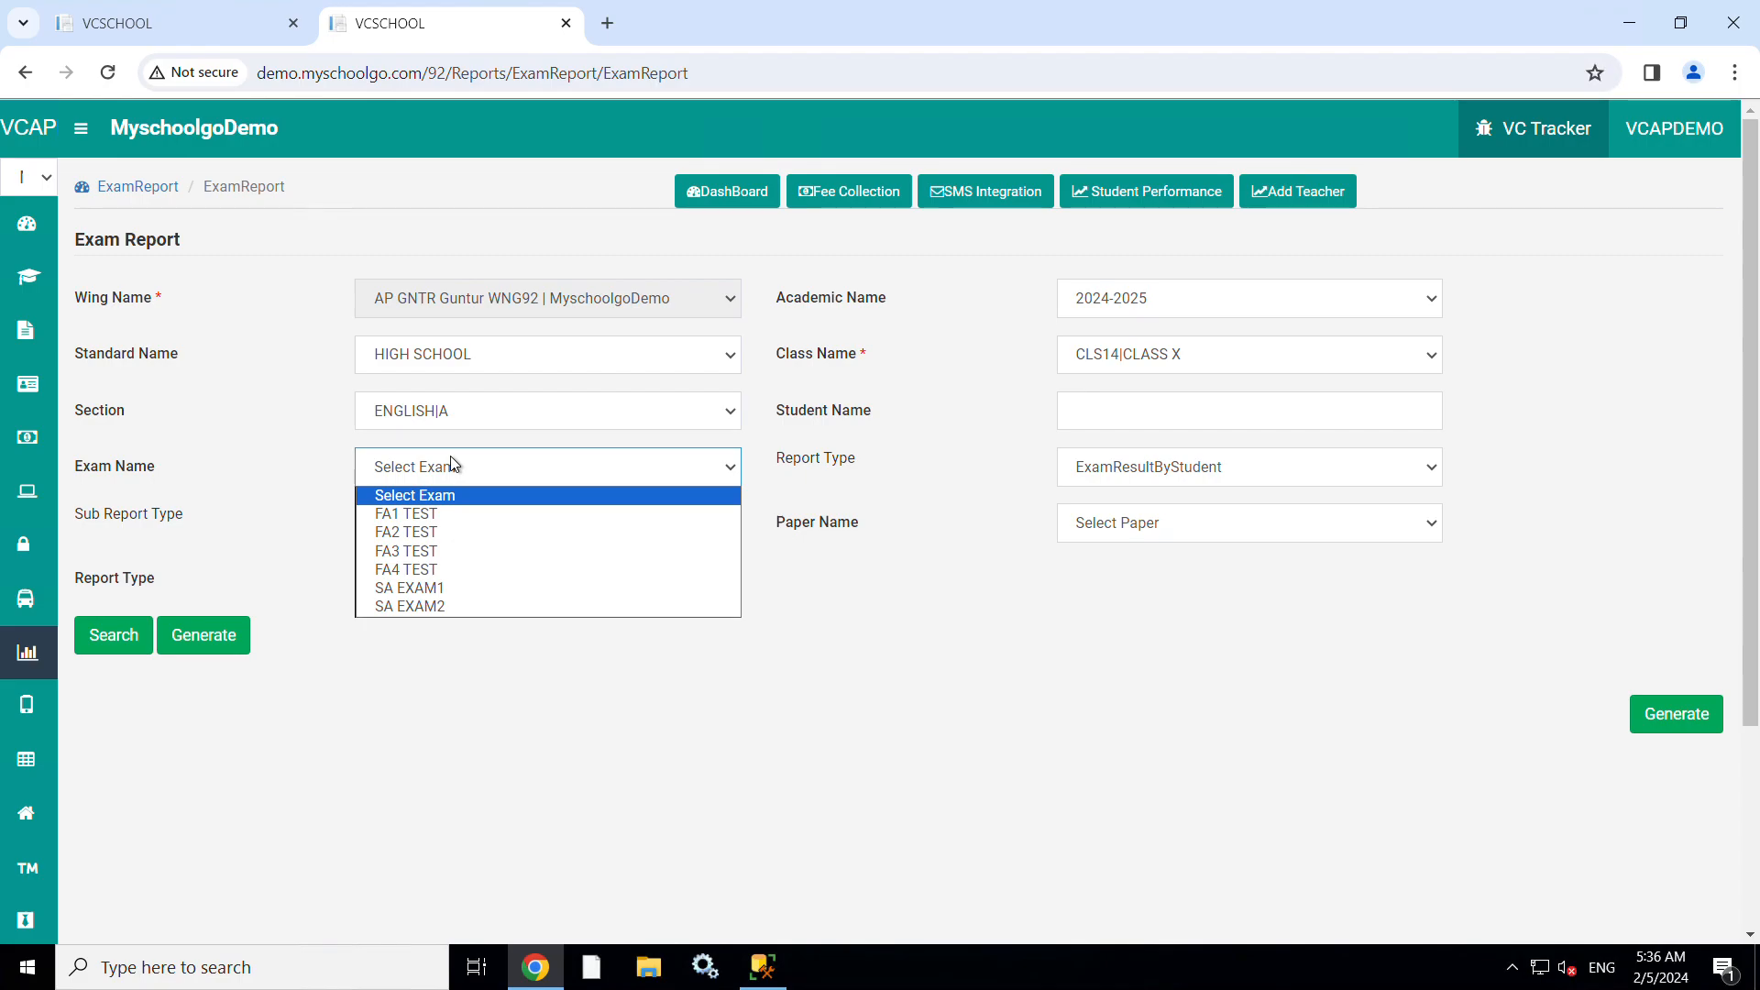
click(421, 516)
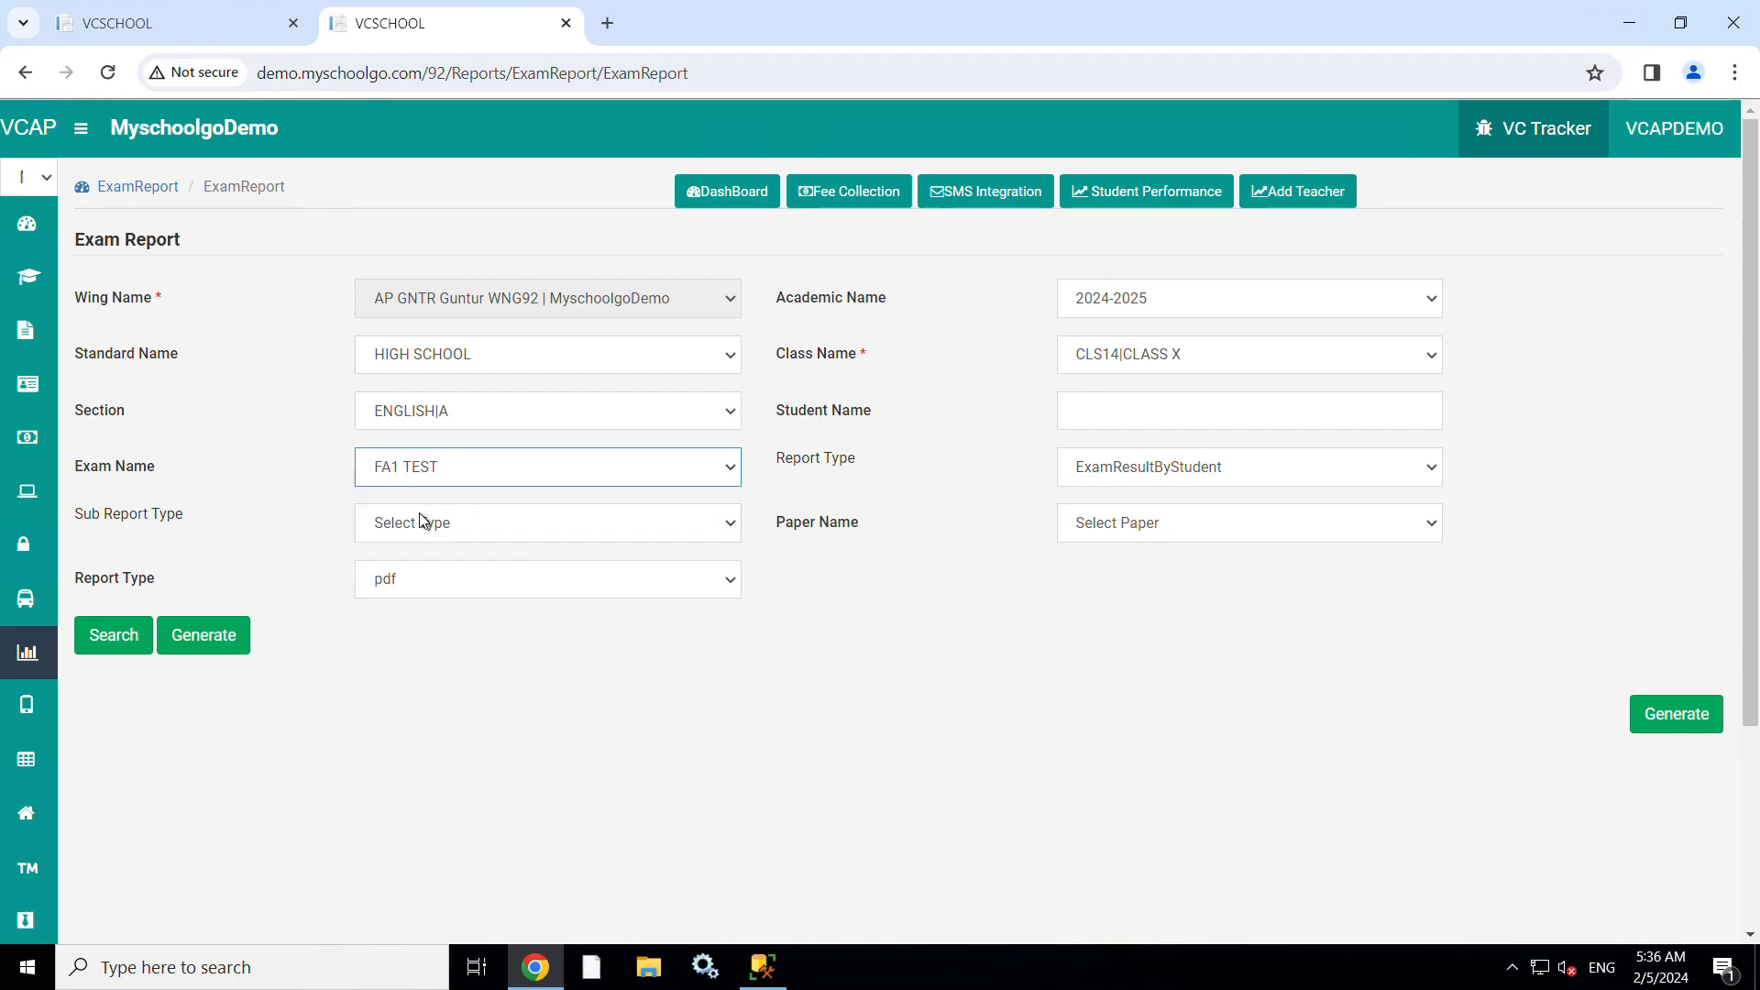
Step: Set the report type to Exam Time Table/Schedule and the sub report type to Student Hall Ticket
click(1093, 475)
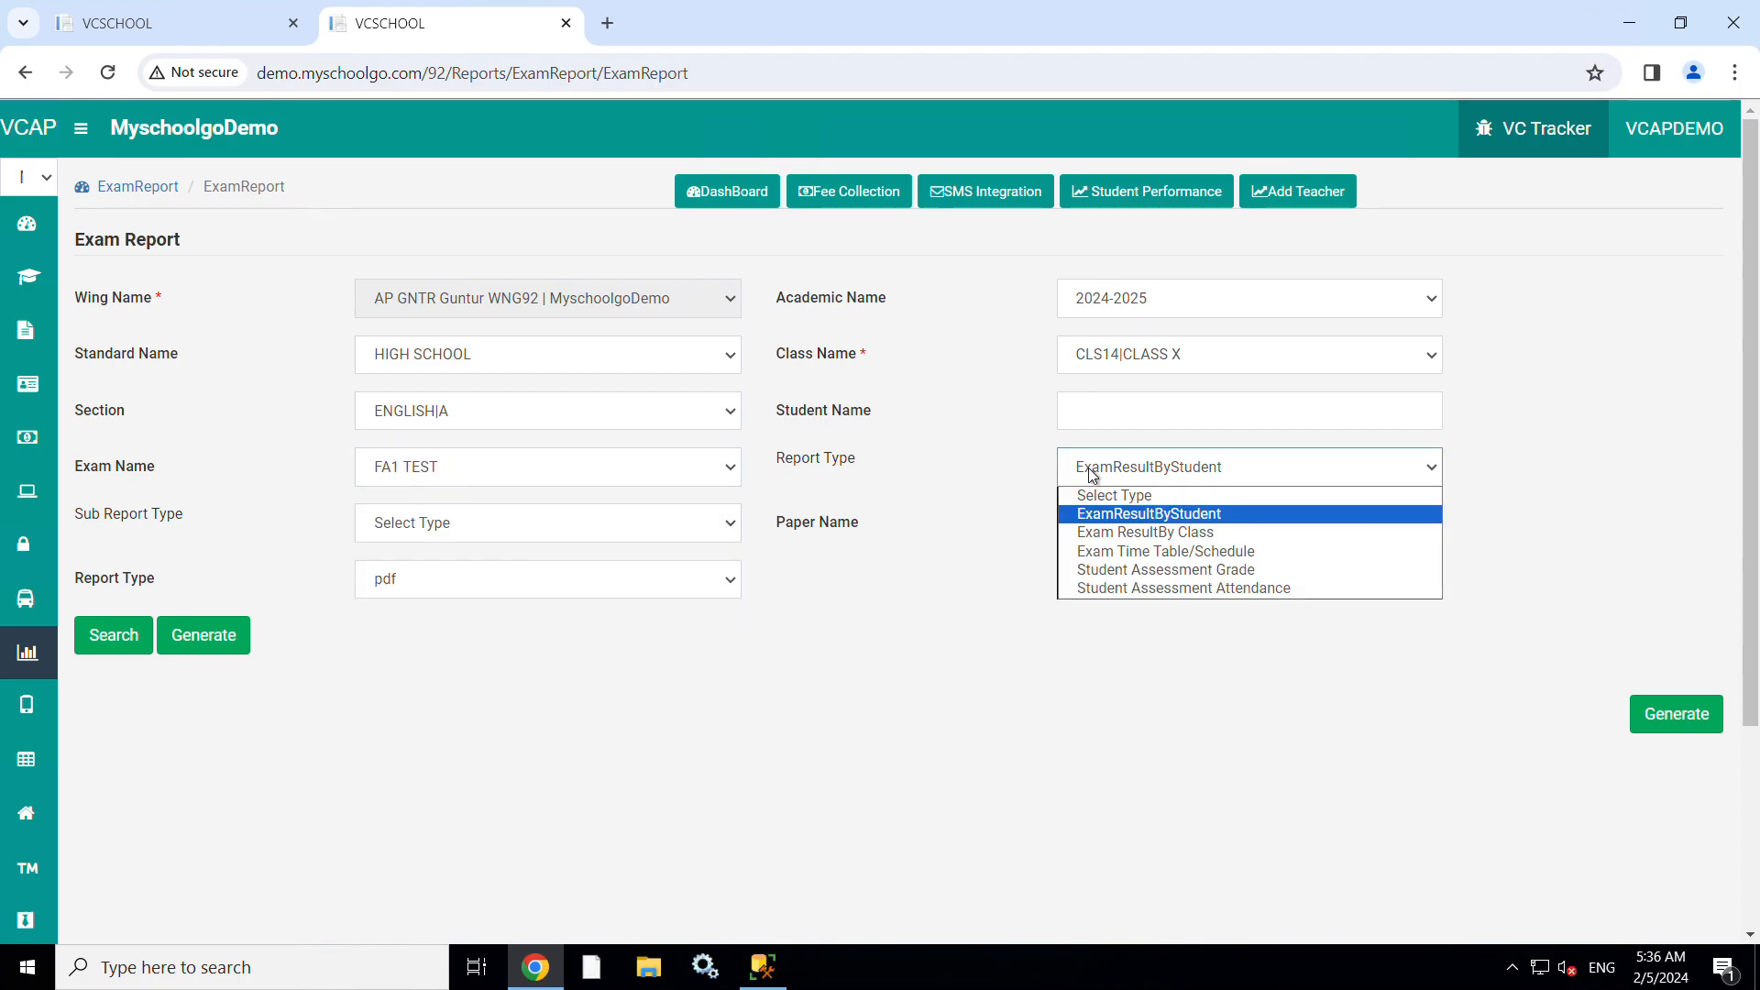
click(1153, 552)
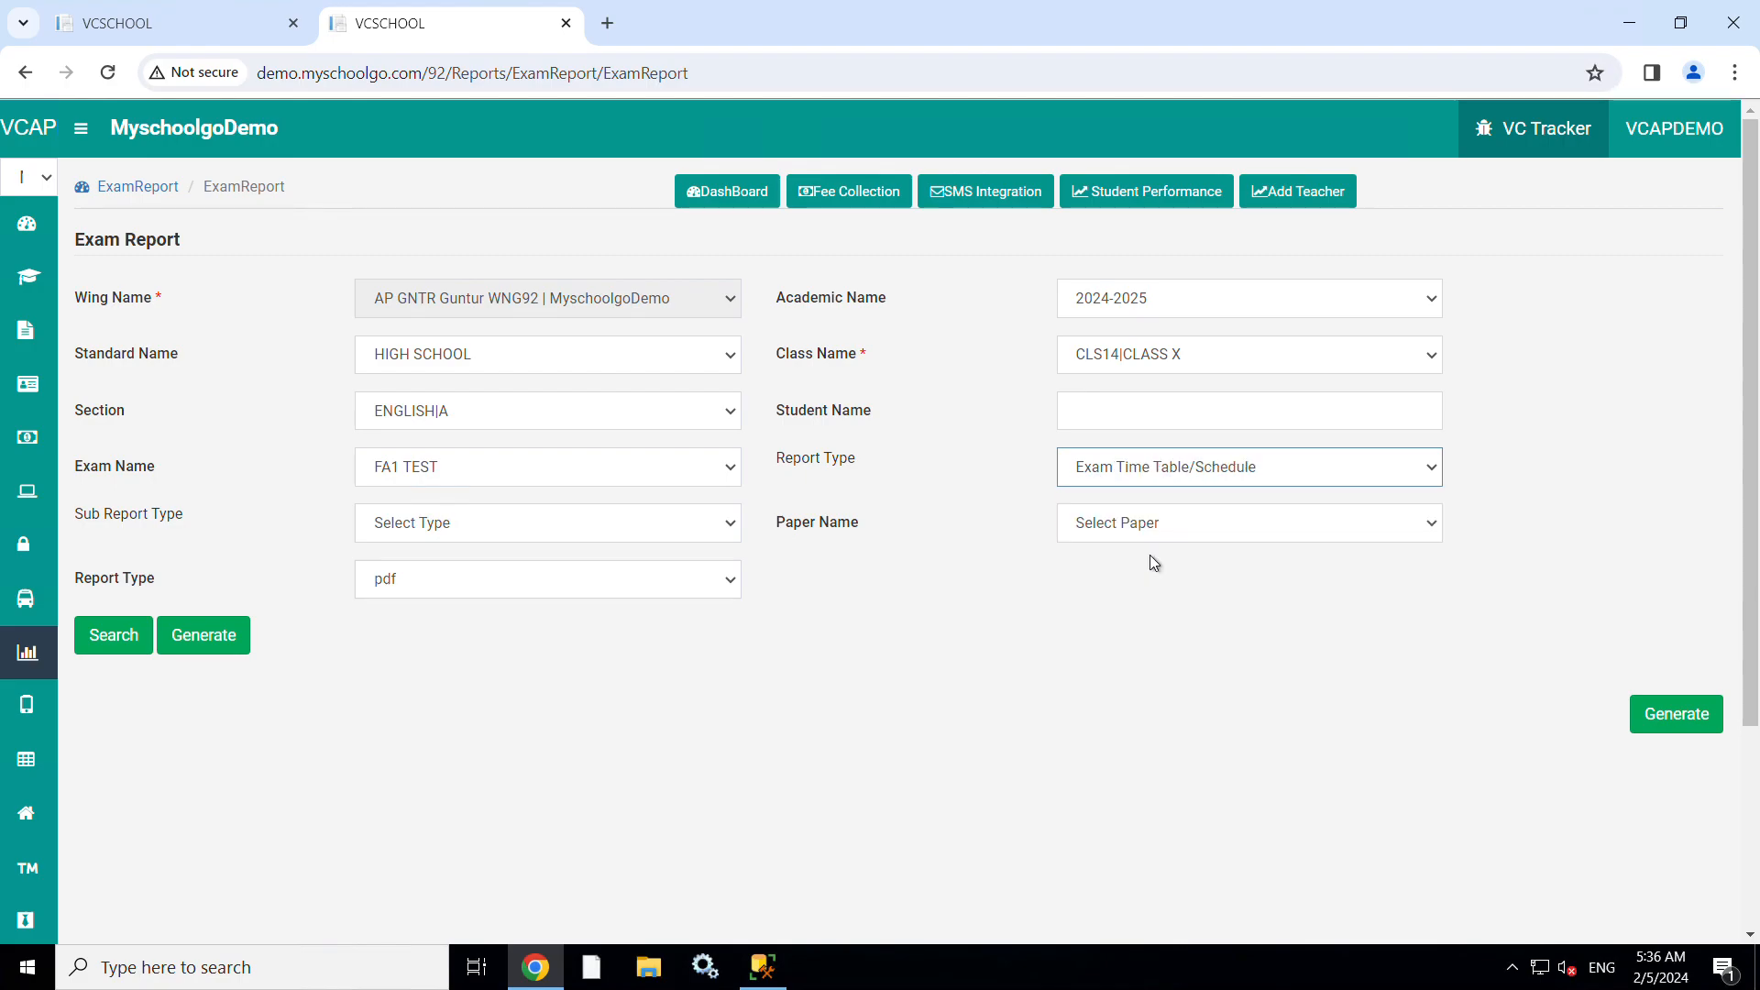
click(652, 530)
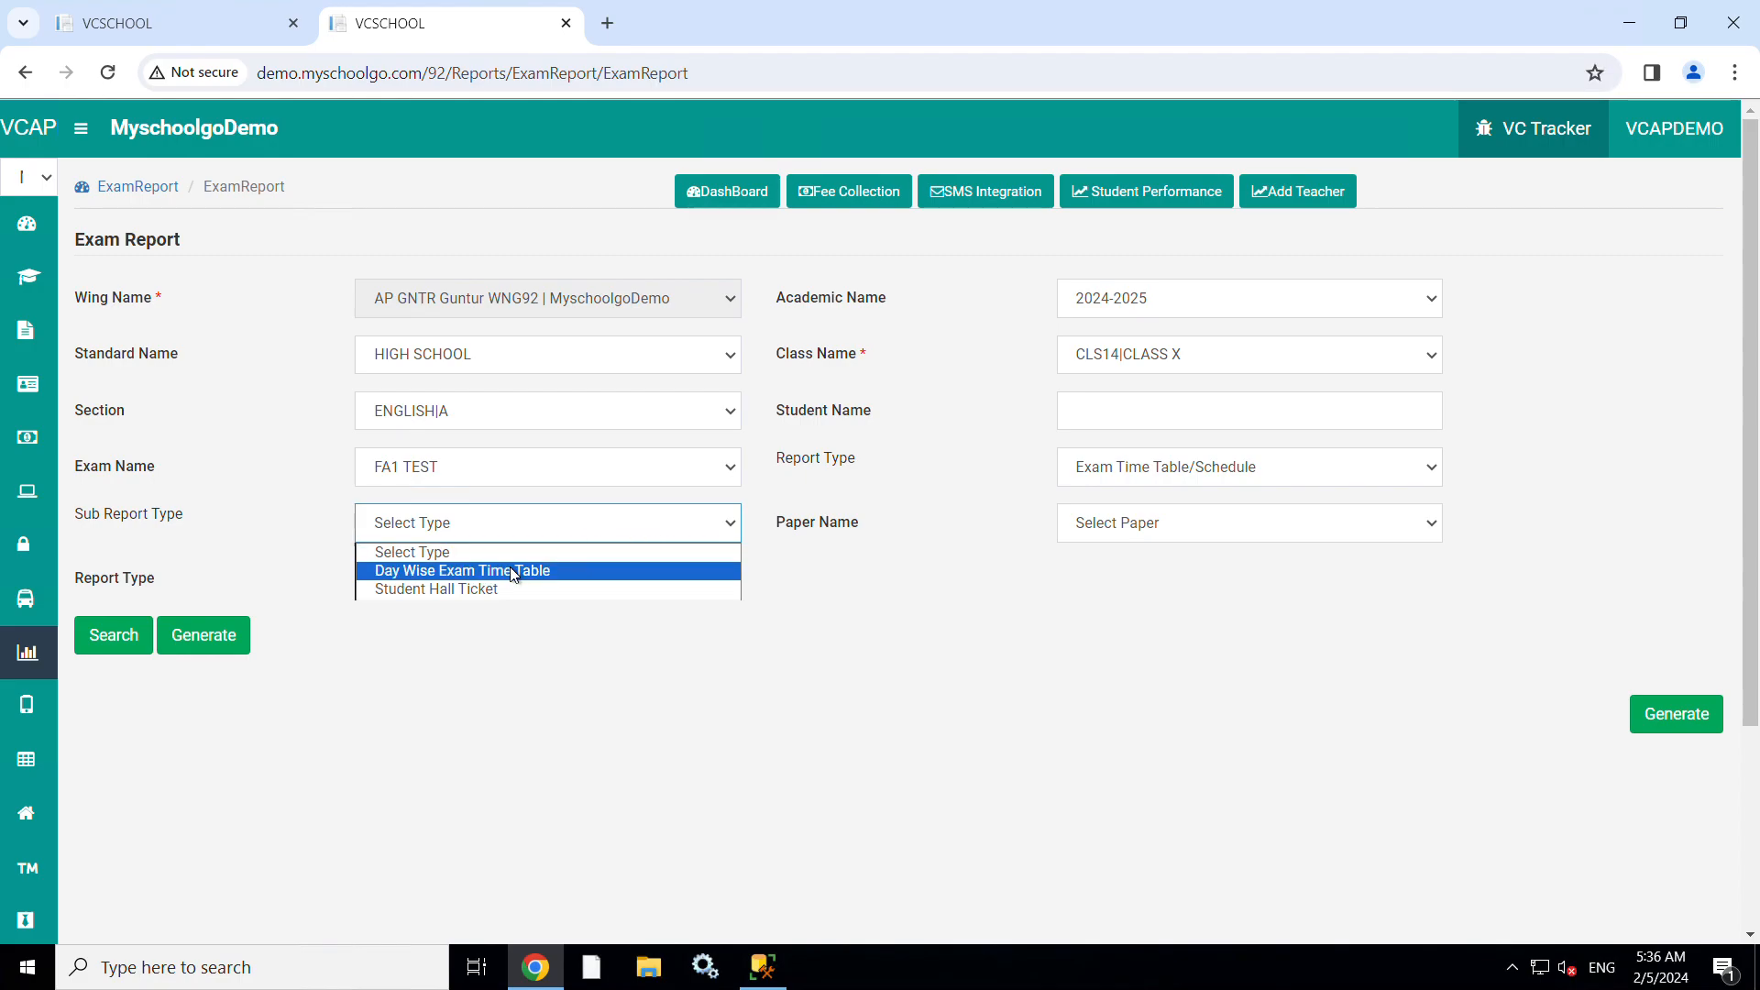
click(494, 590)
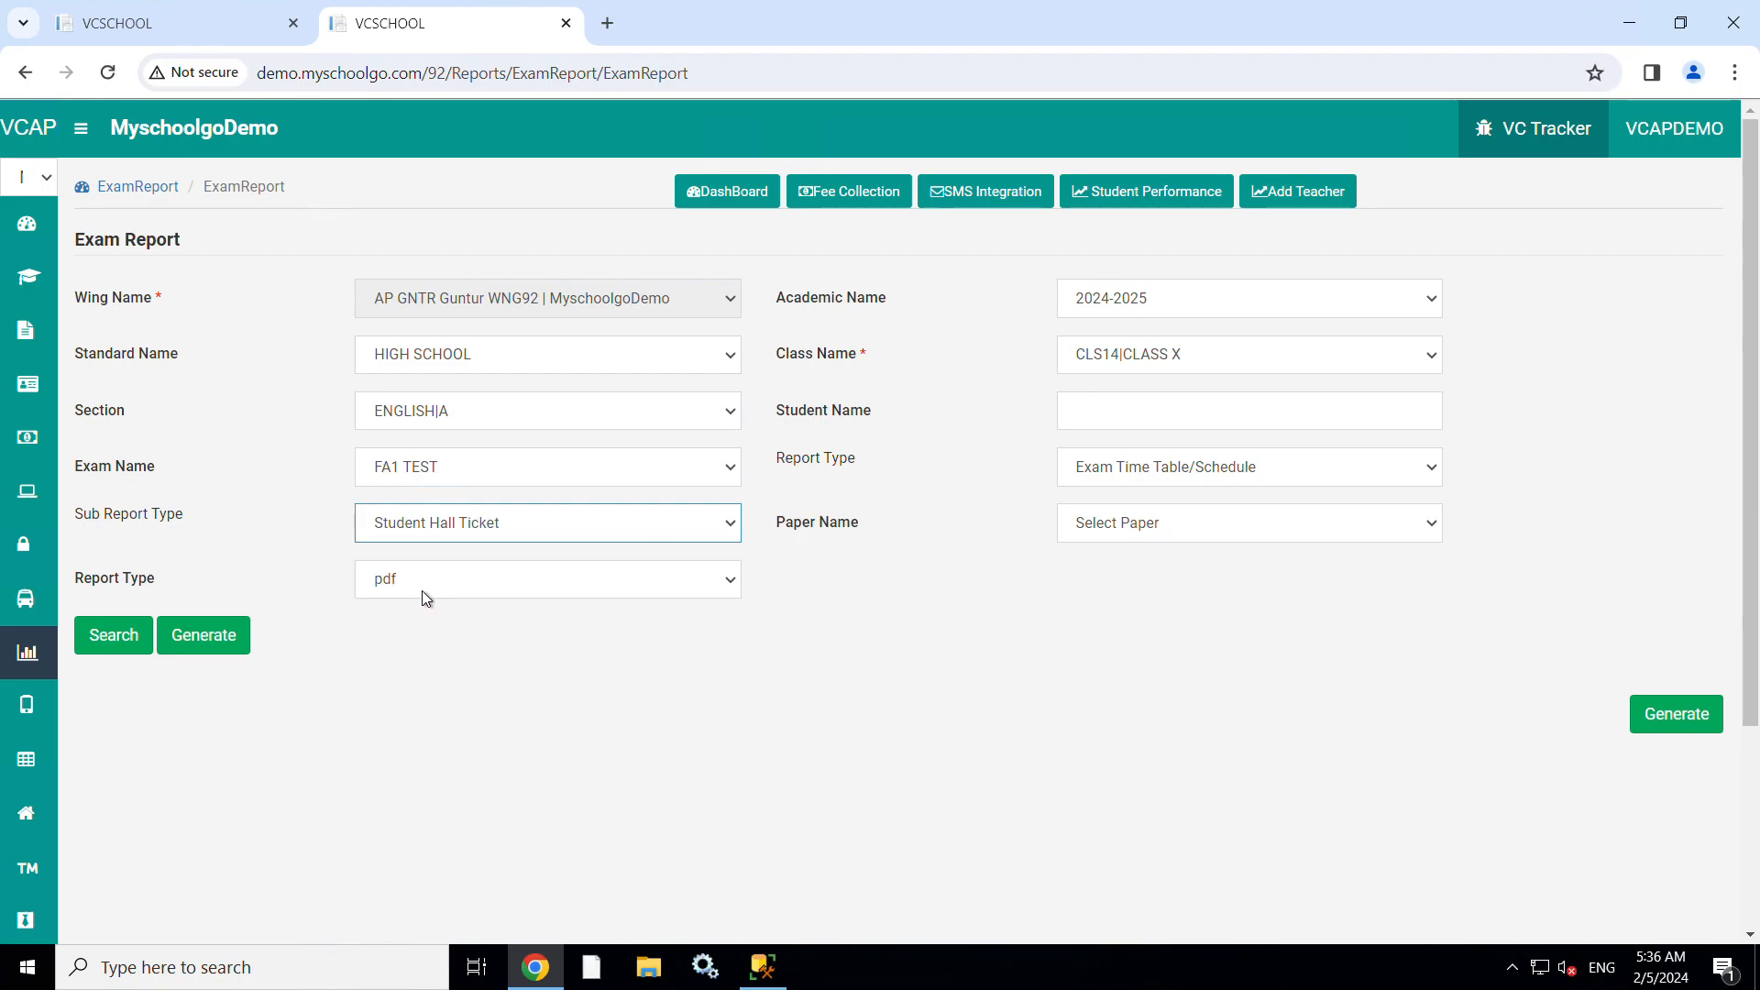
Step: Search with the chosen criteria, generate the student hall ticket PDF and open the downloaded file
click(127, 635)
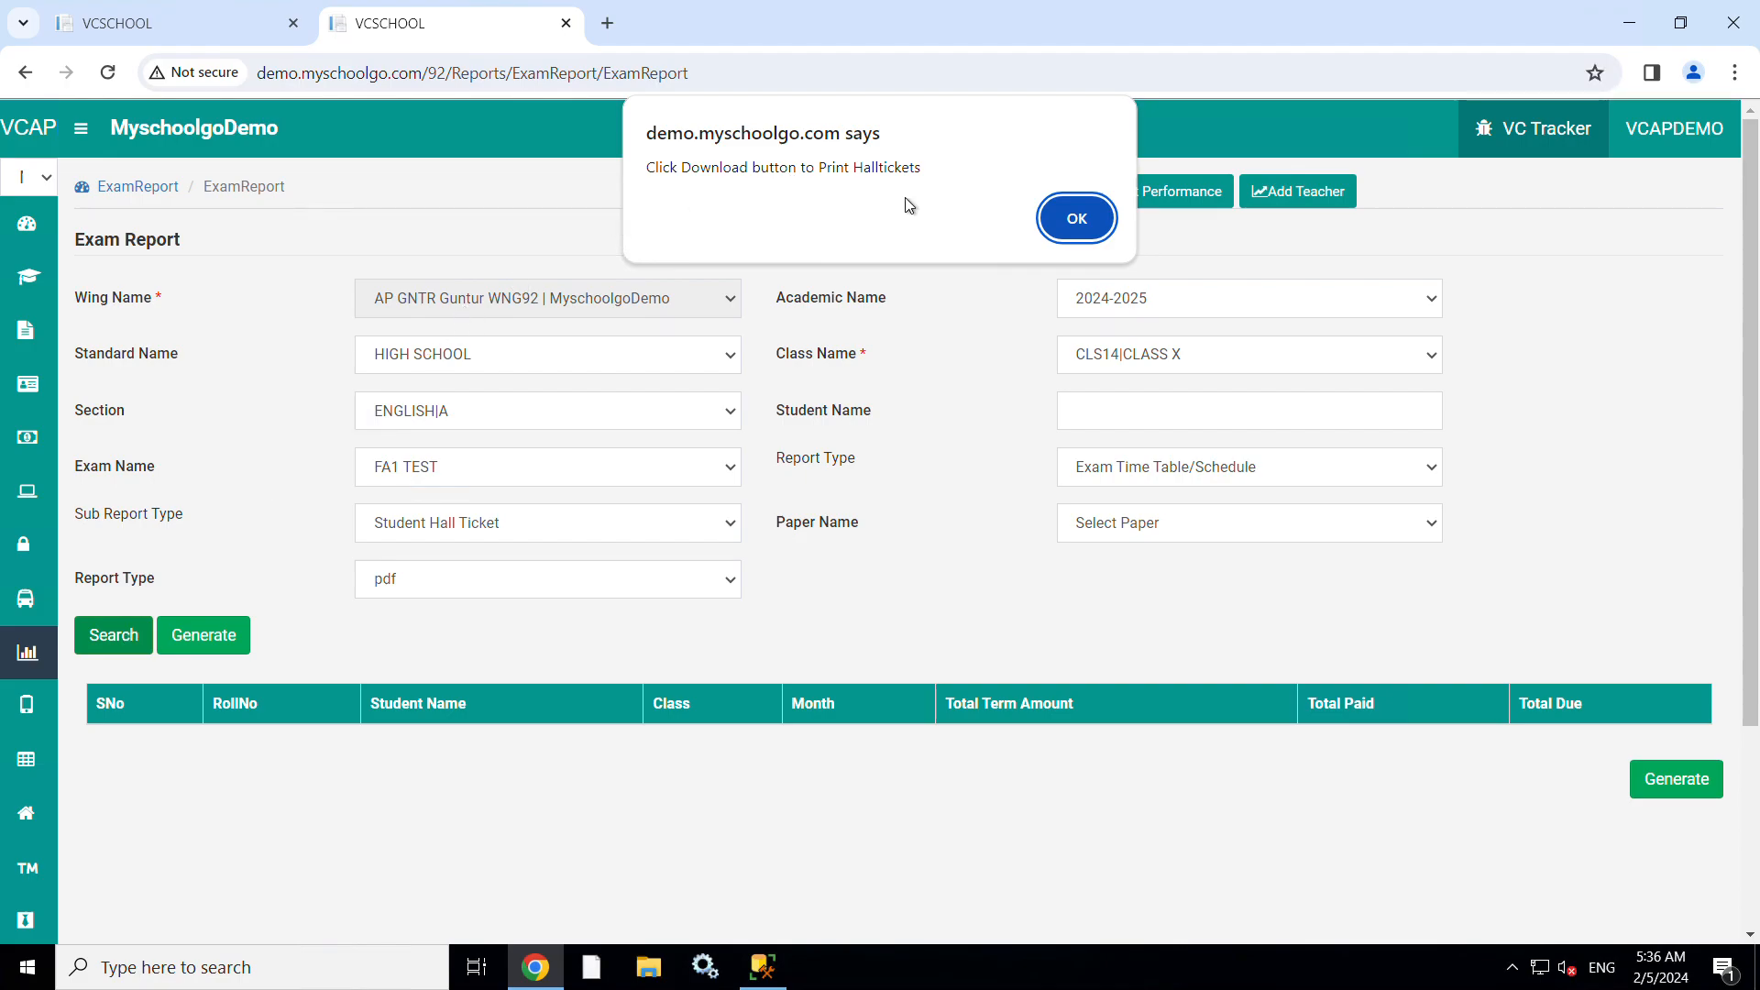
click(1073, 228)
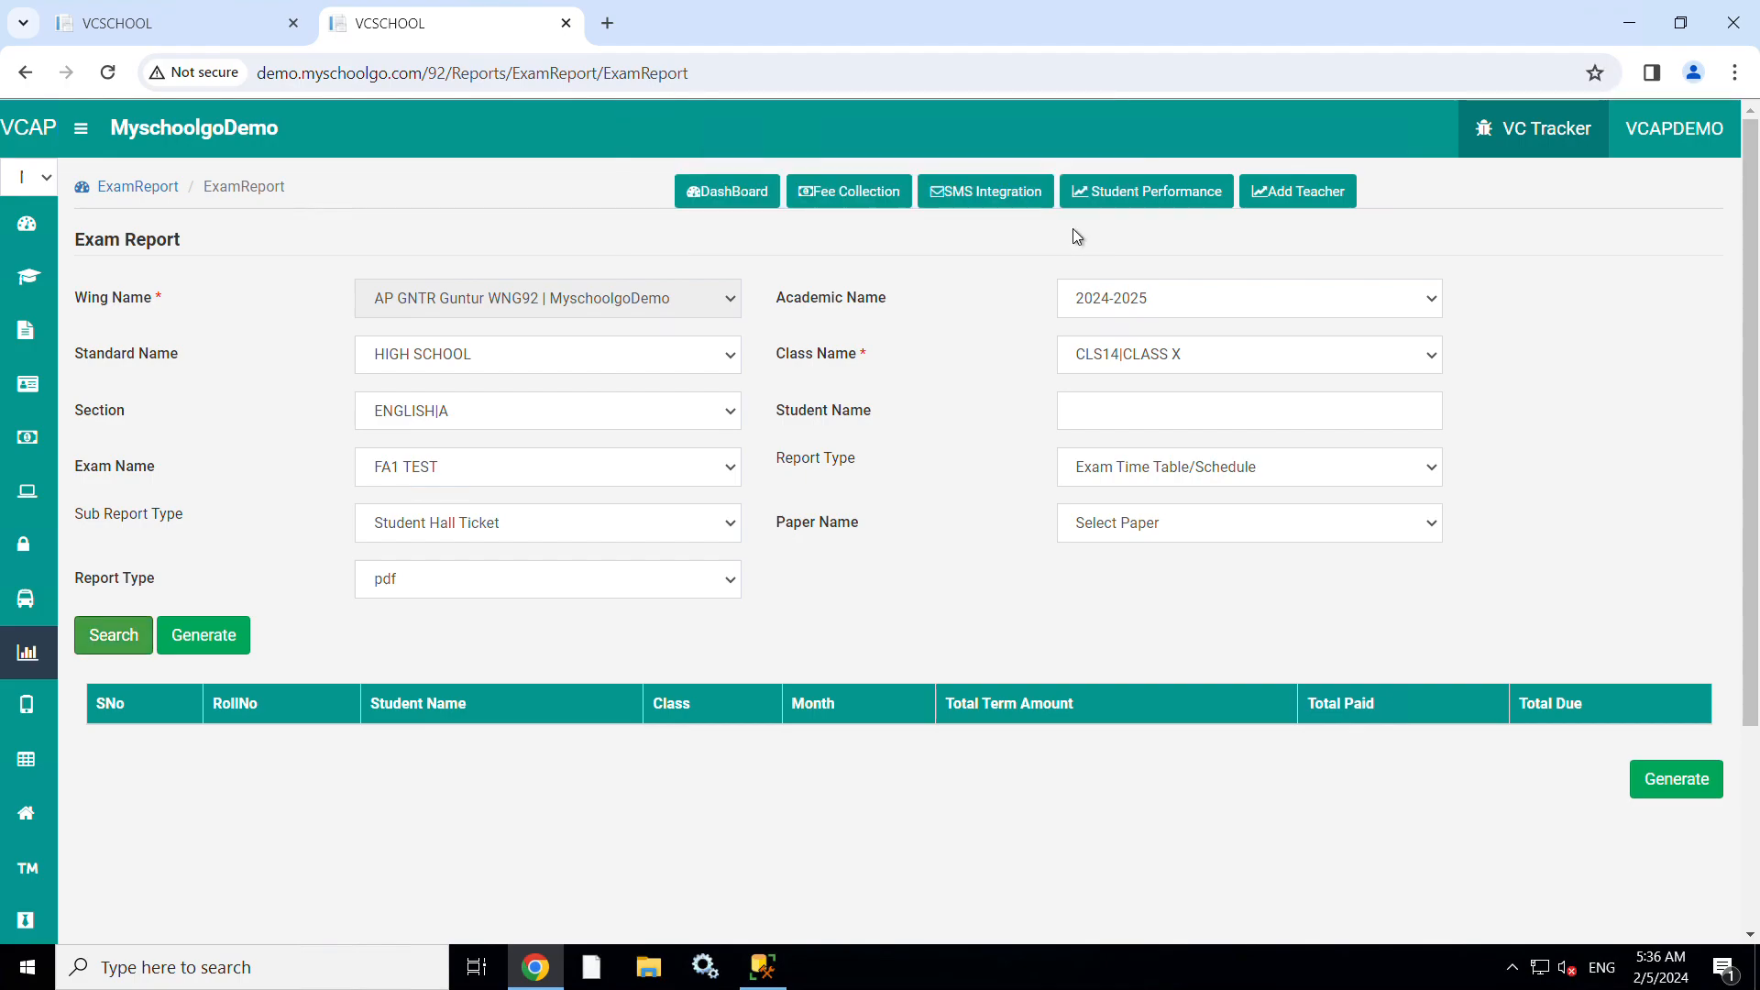
click(1667, 783)
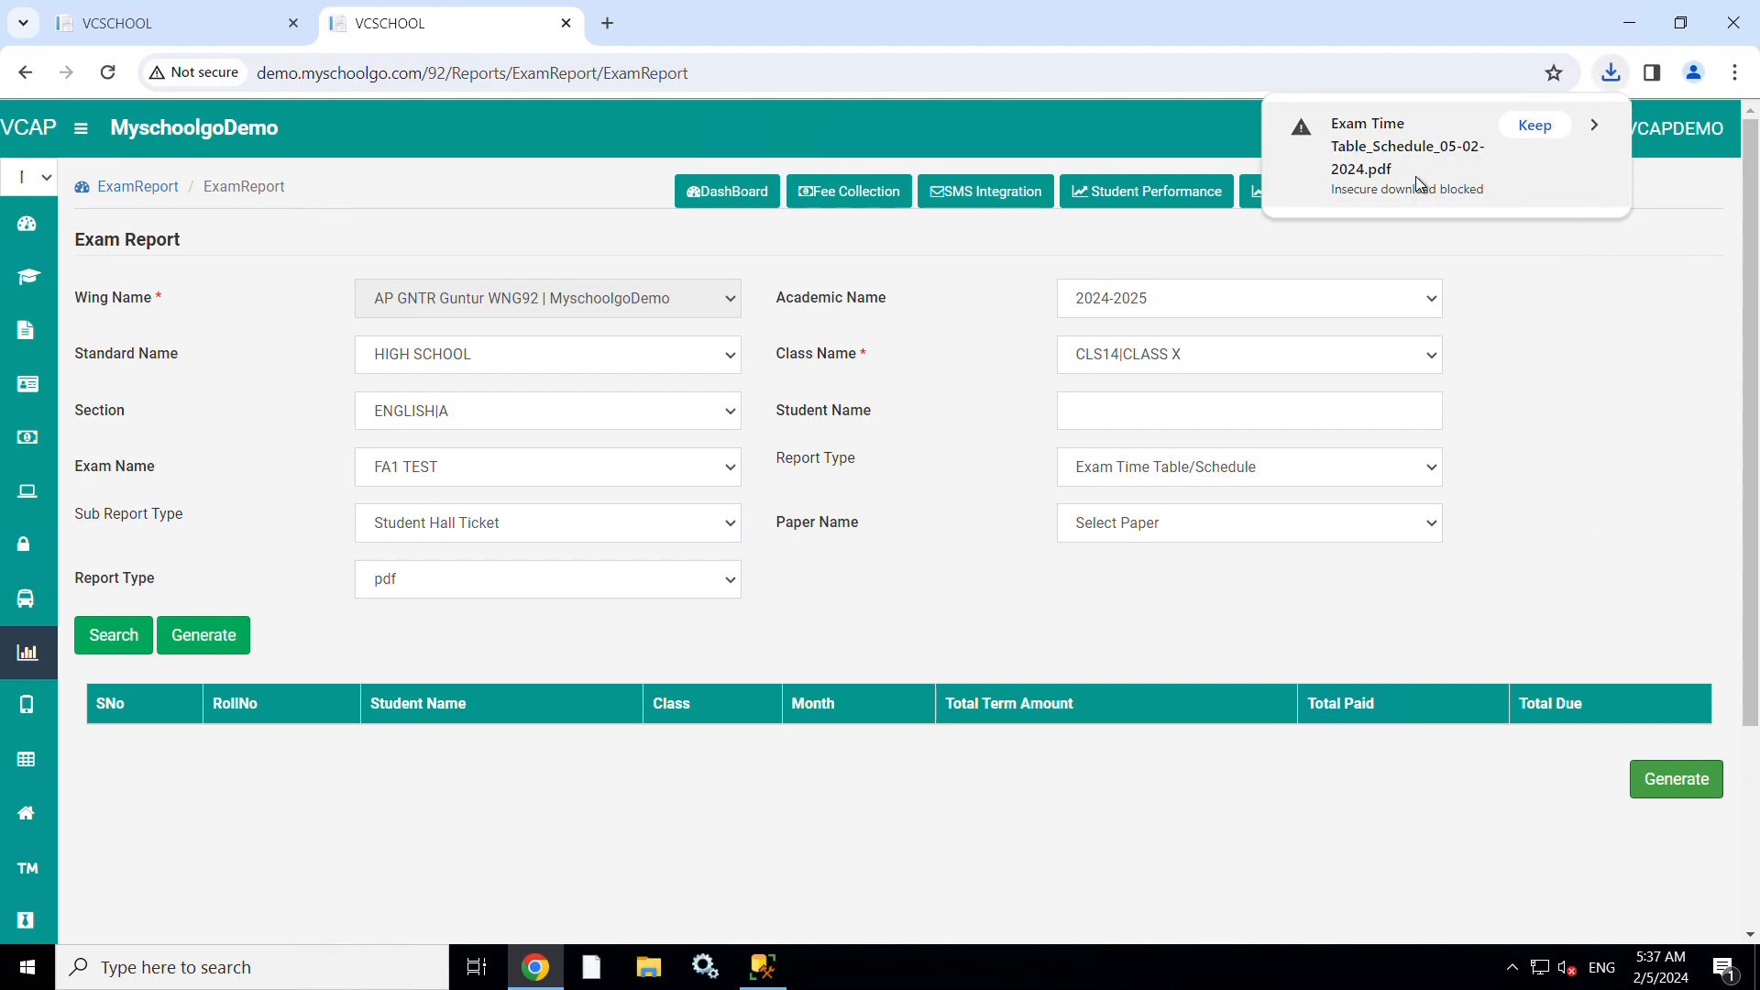
click(1533, 124)
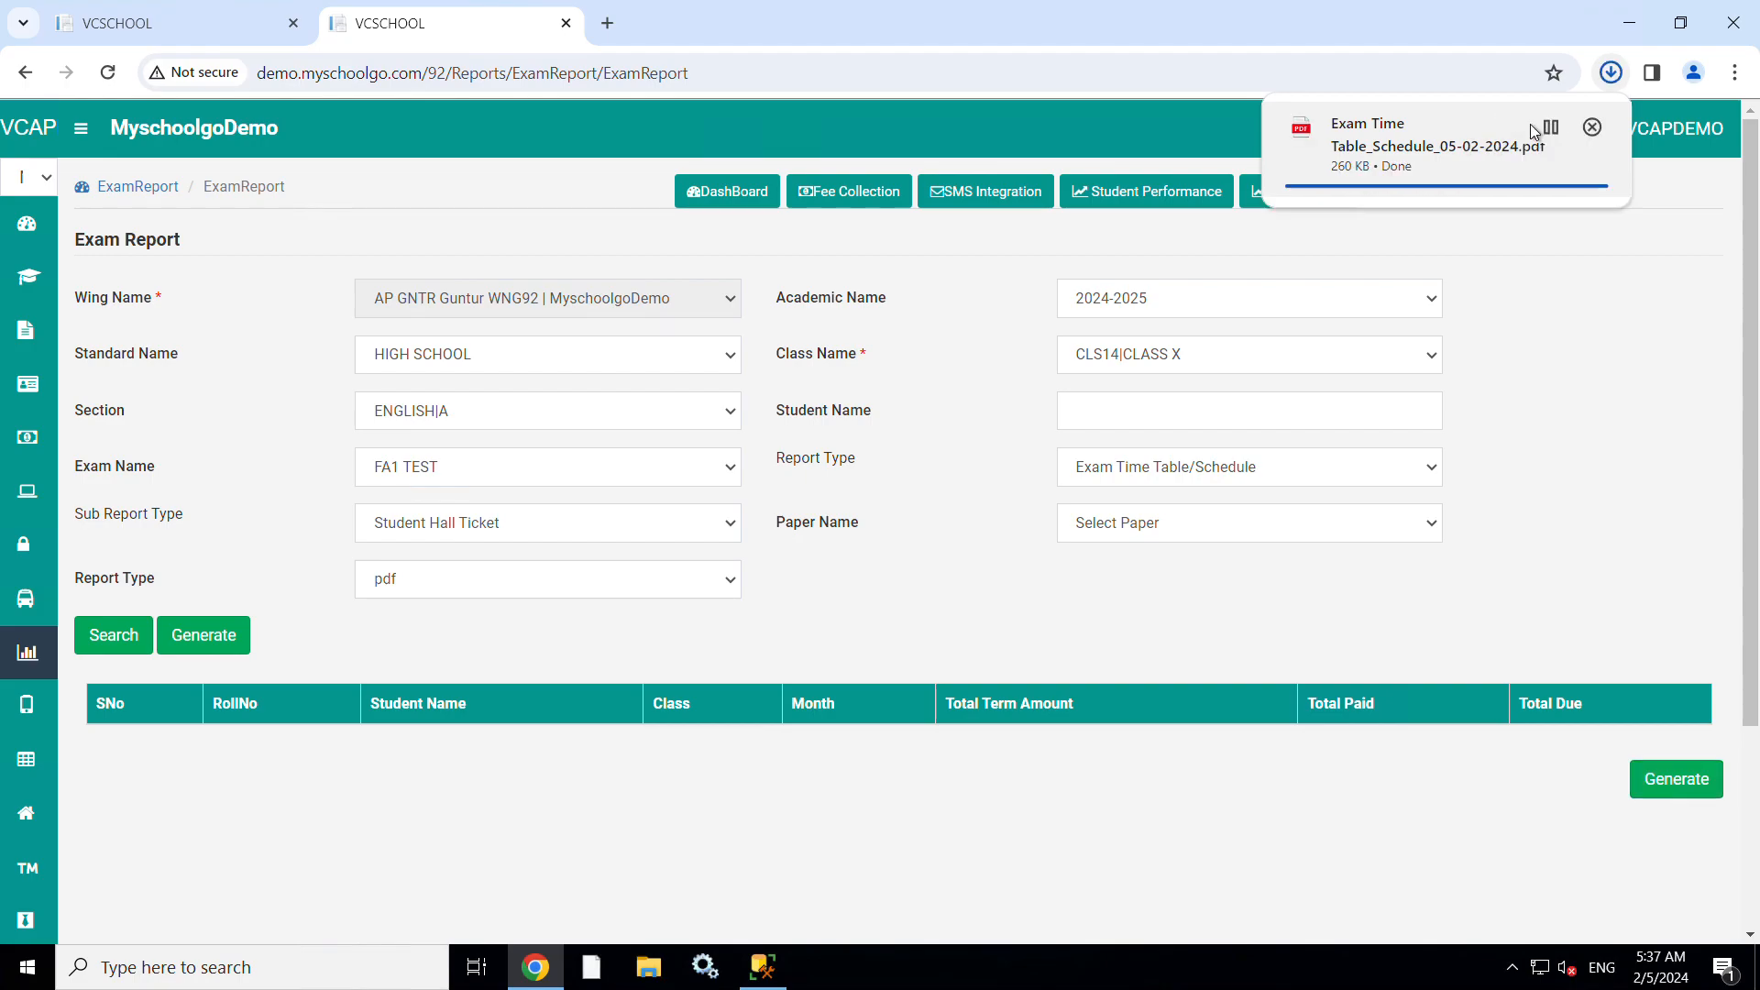
click(1389, 144)
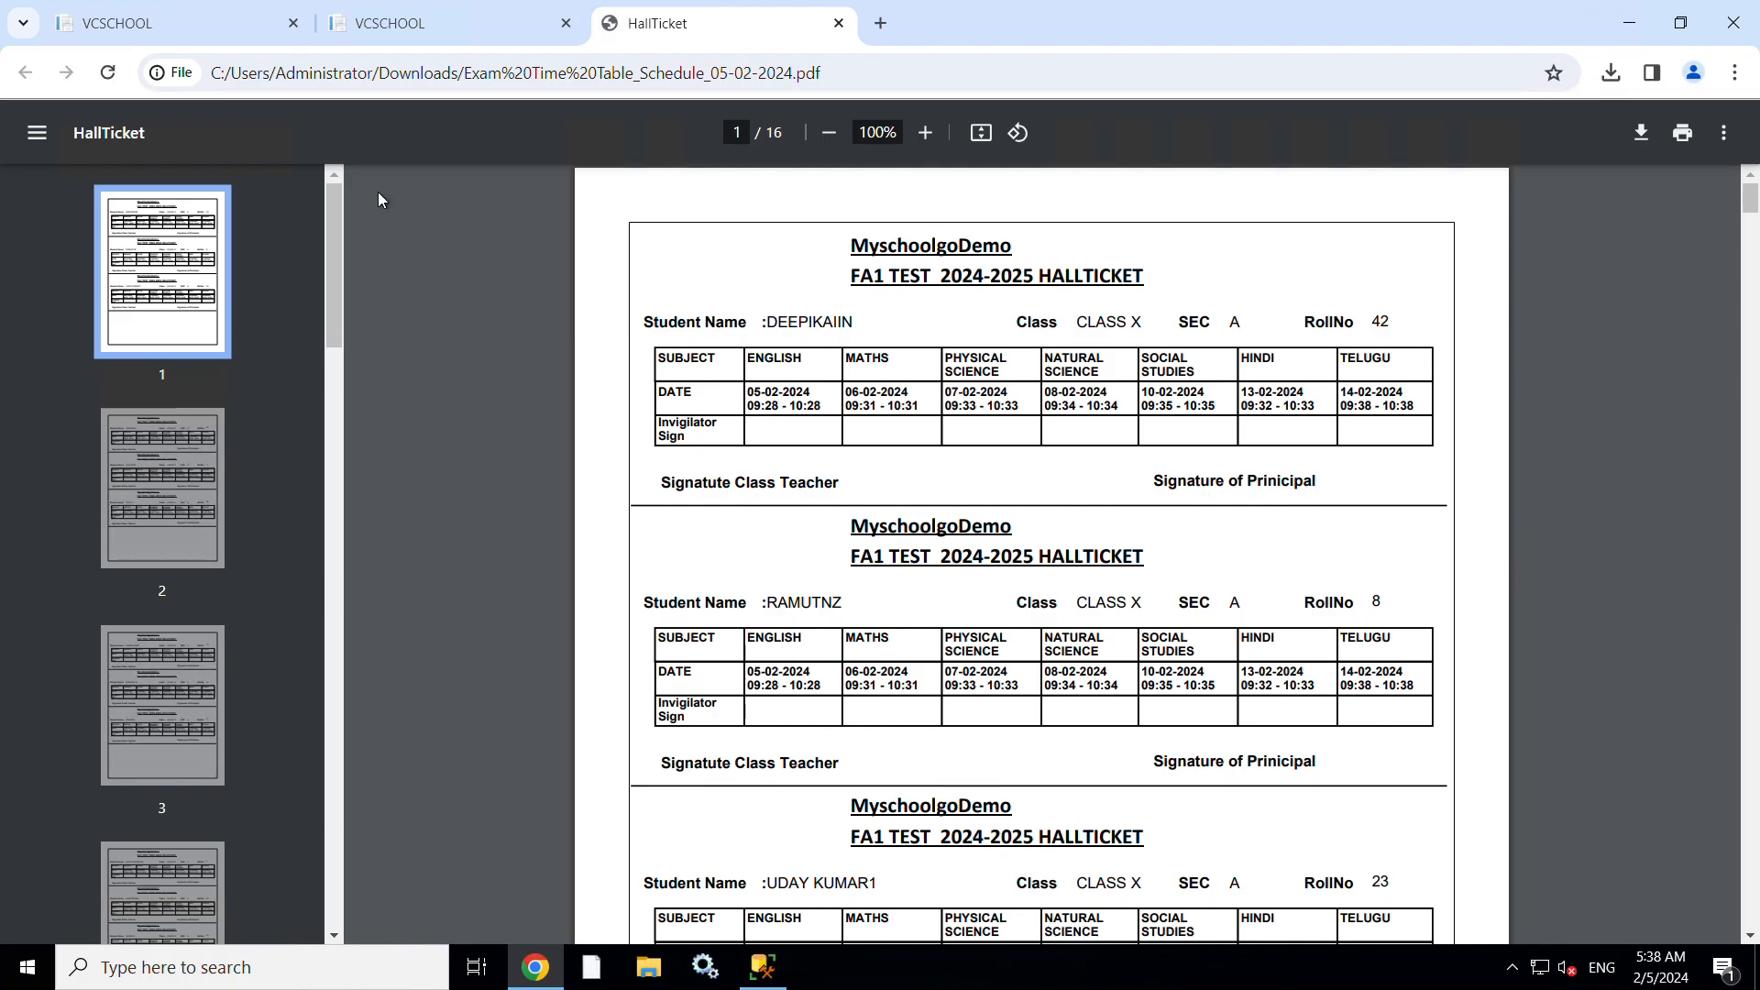
Step: Return to the Exam Timetable page and open its saved timetable search with academic year 2024-2025 and standard HIGH SCHOOL
click(218, 37)
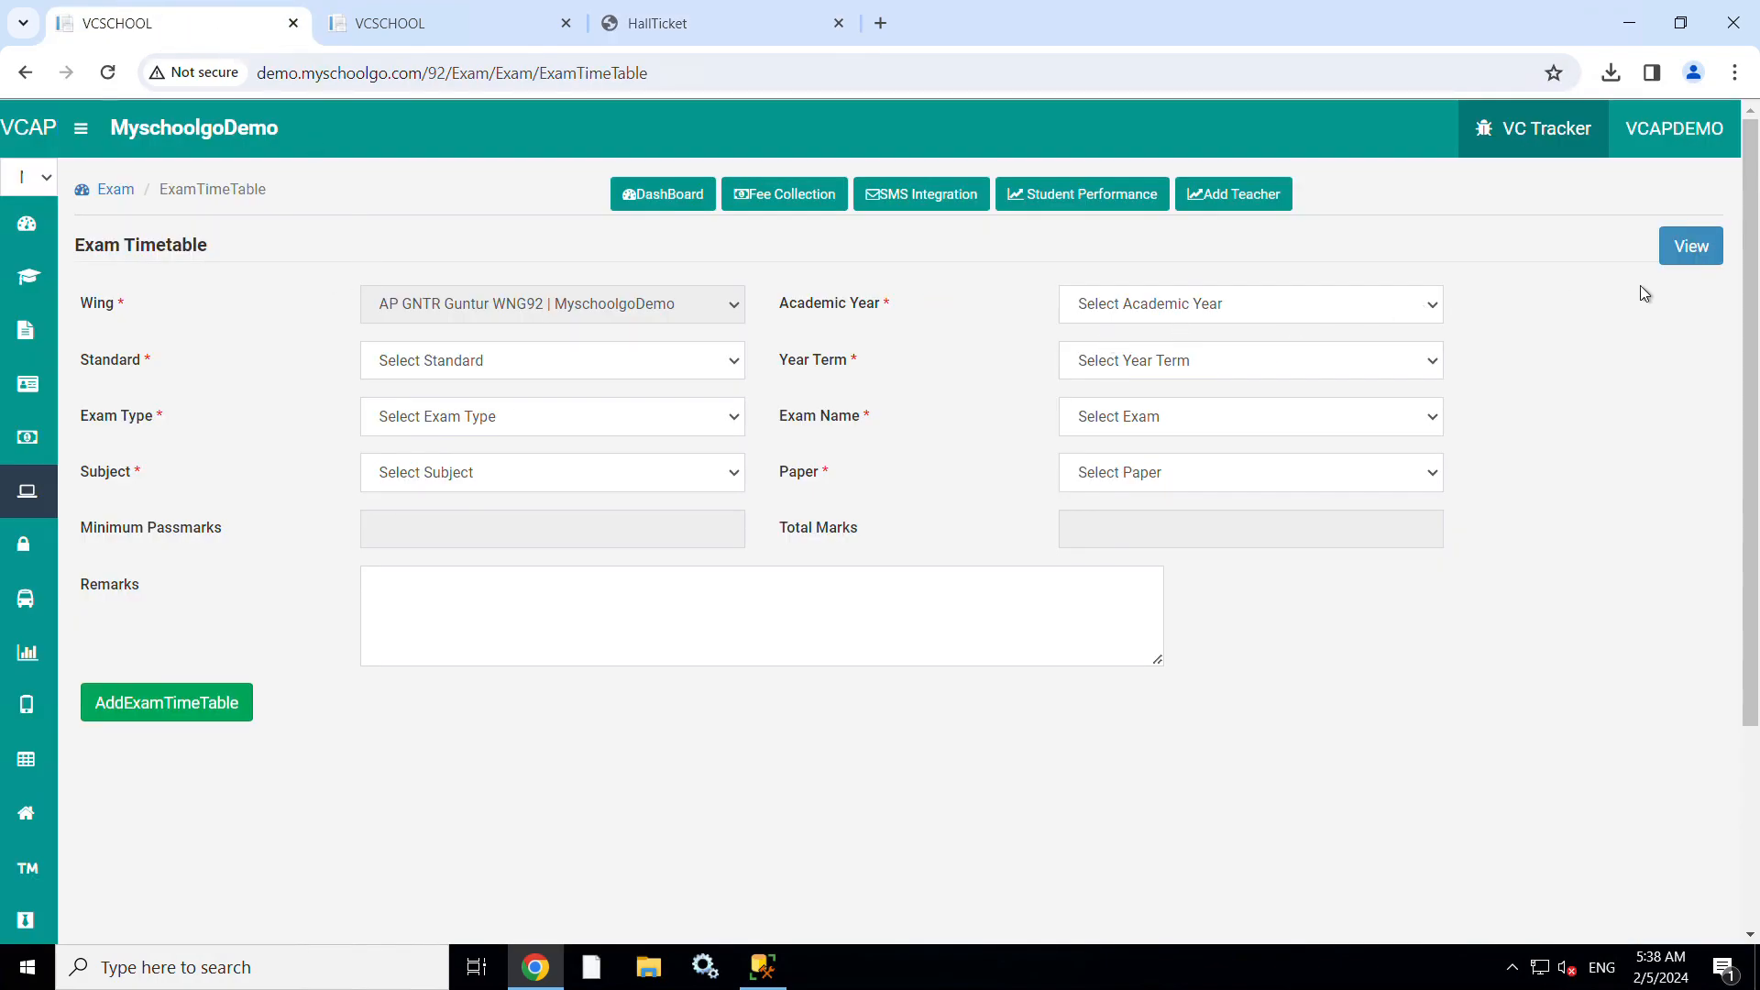
click(1696, 260)
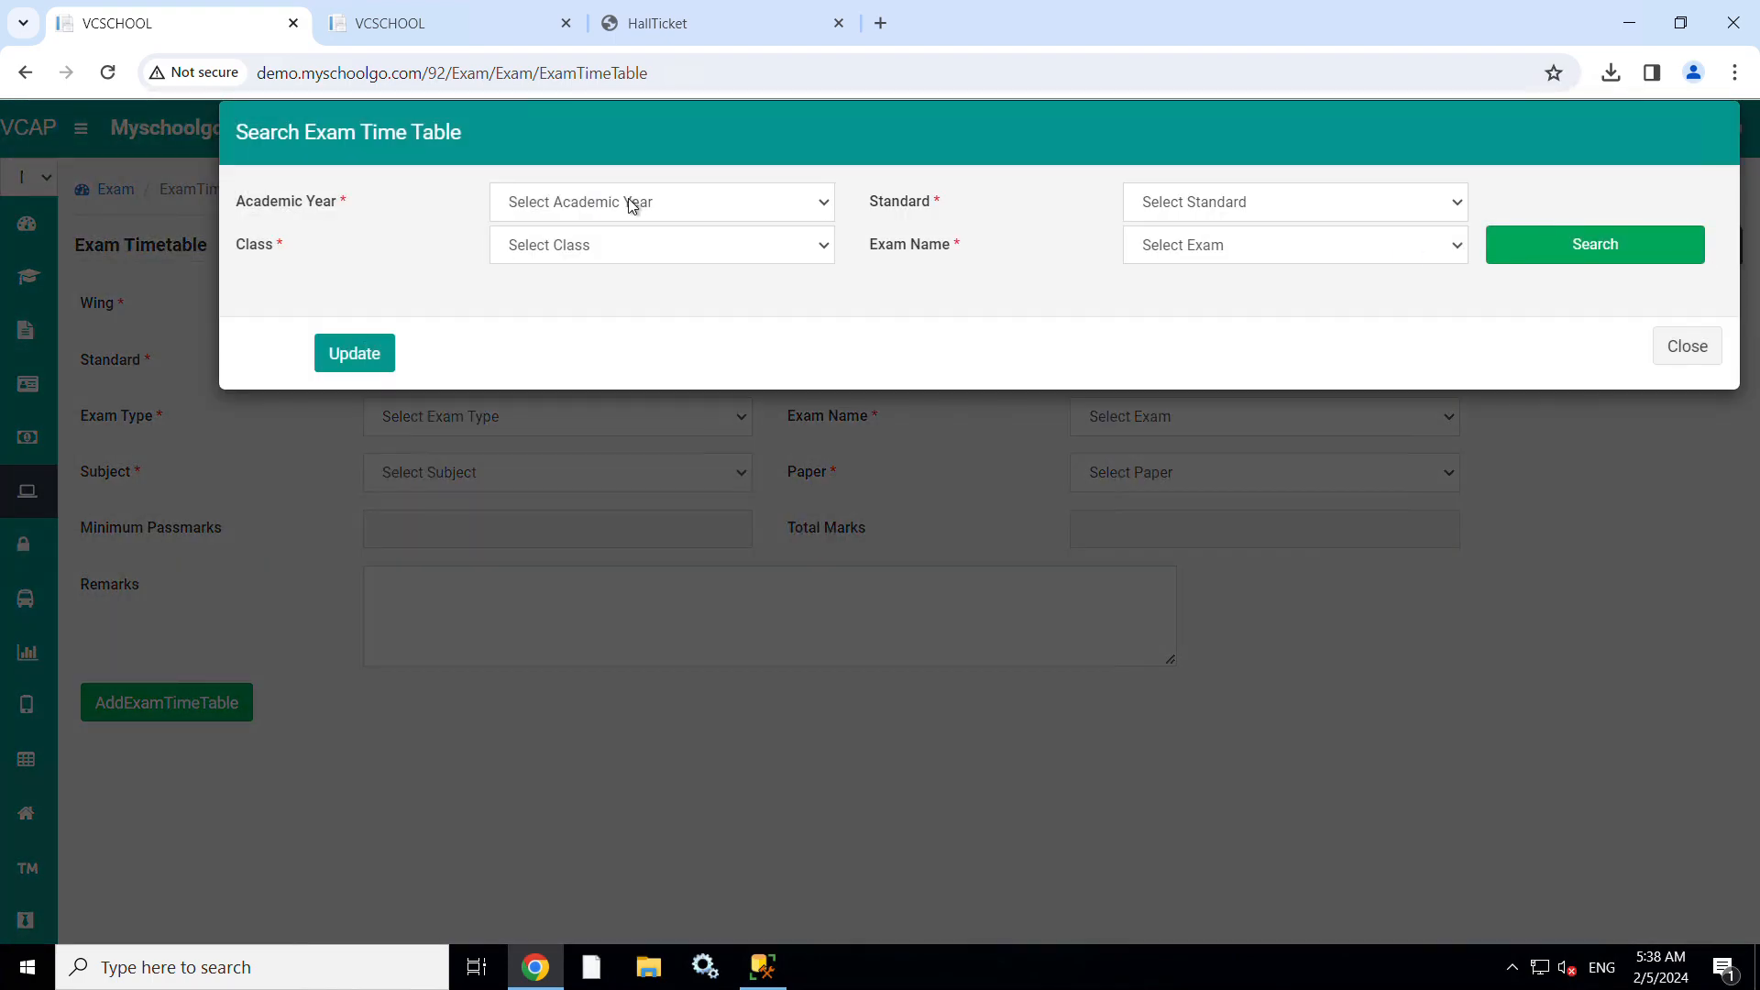
click(596, 211)
click(594, 267)
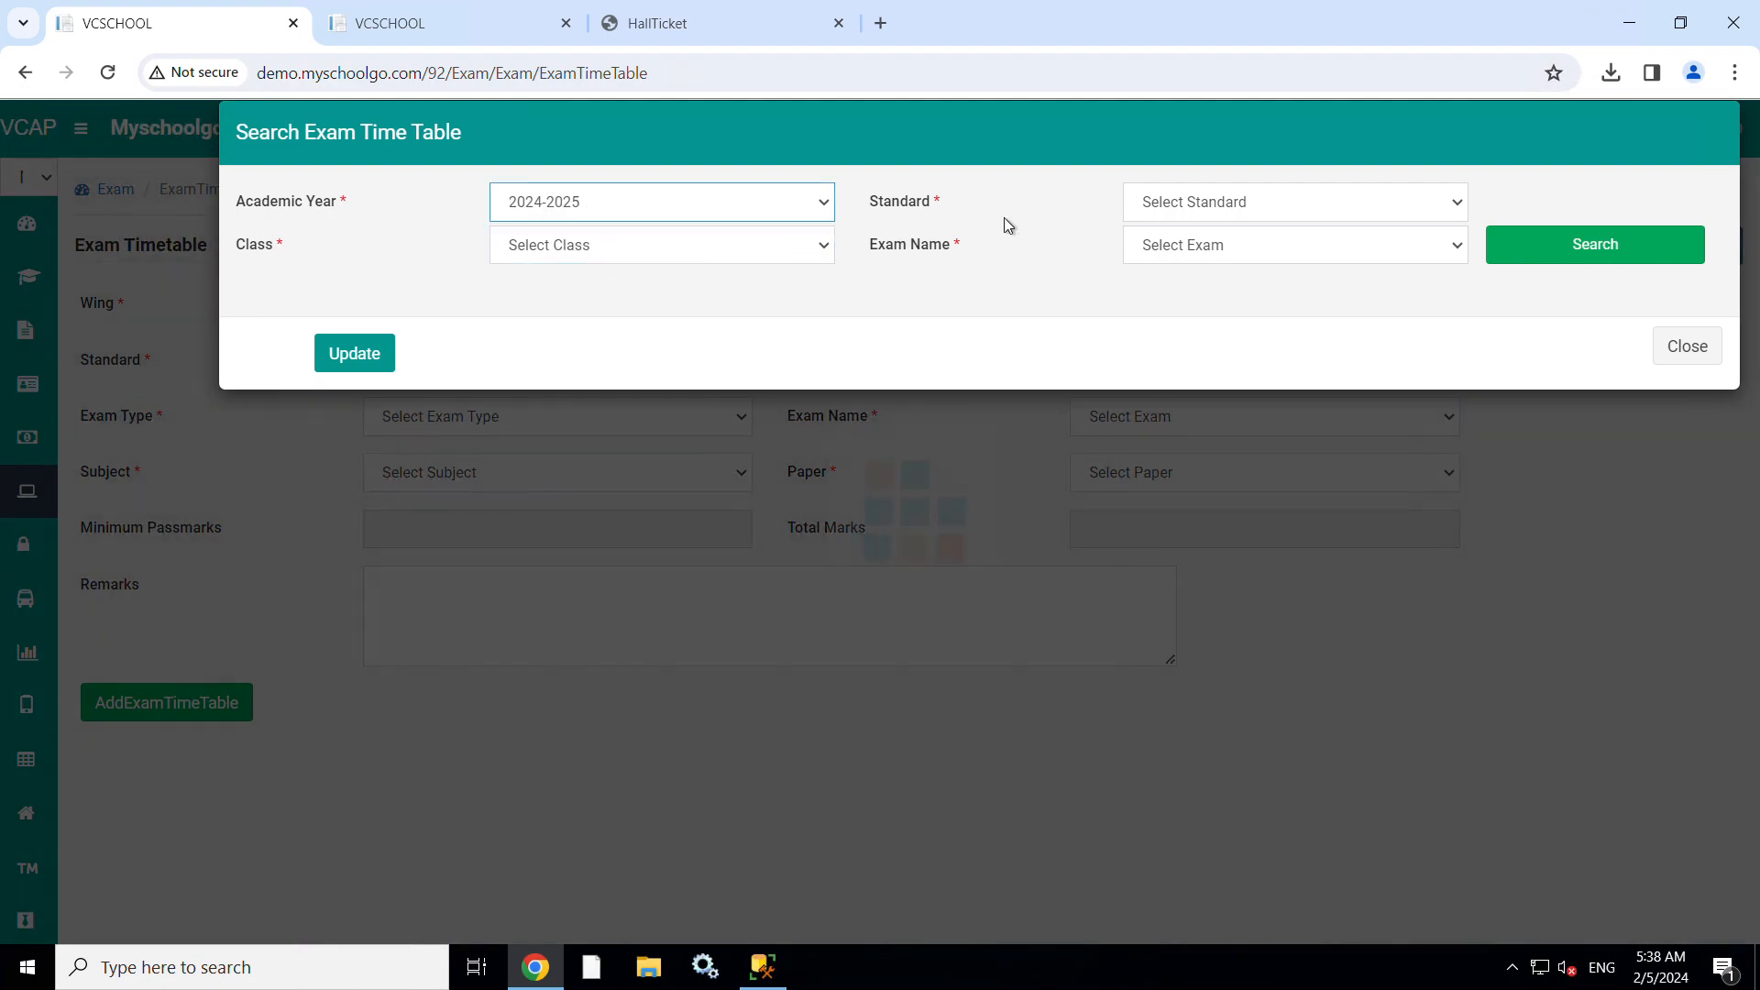
click(1199, 205)
click(1207, 287)
Step: Search the saved exam timetables for CLS14|CLASS X and the exam FA1 TEST
click(728, 253)
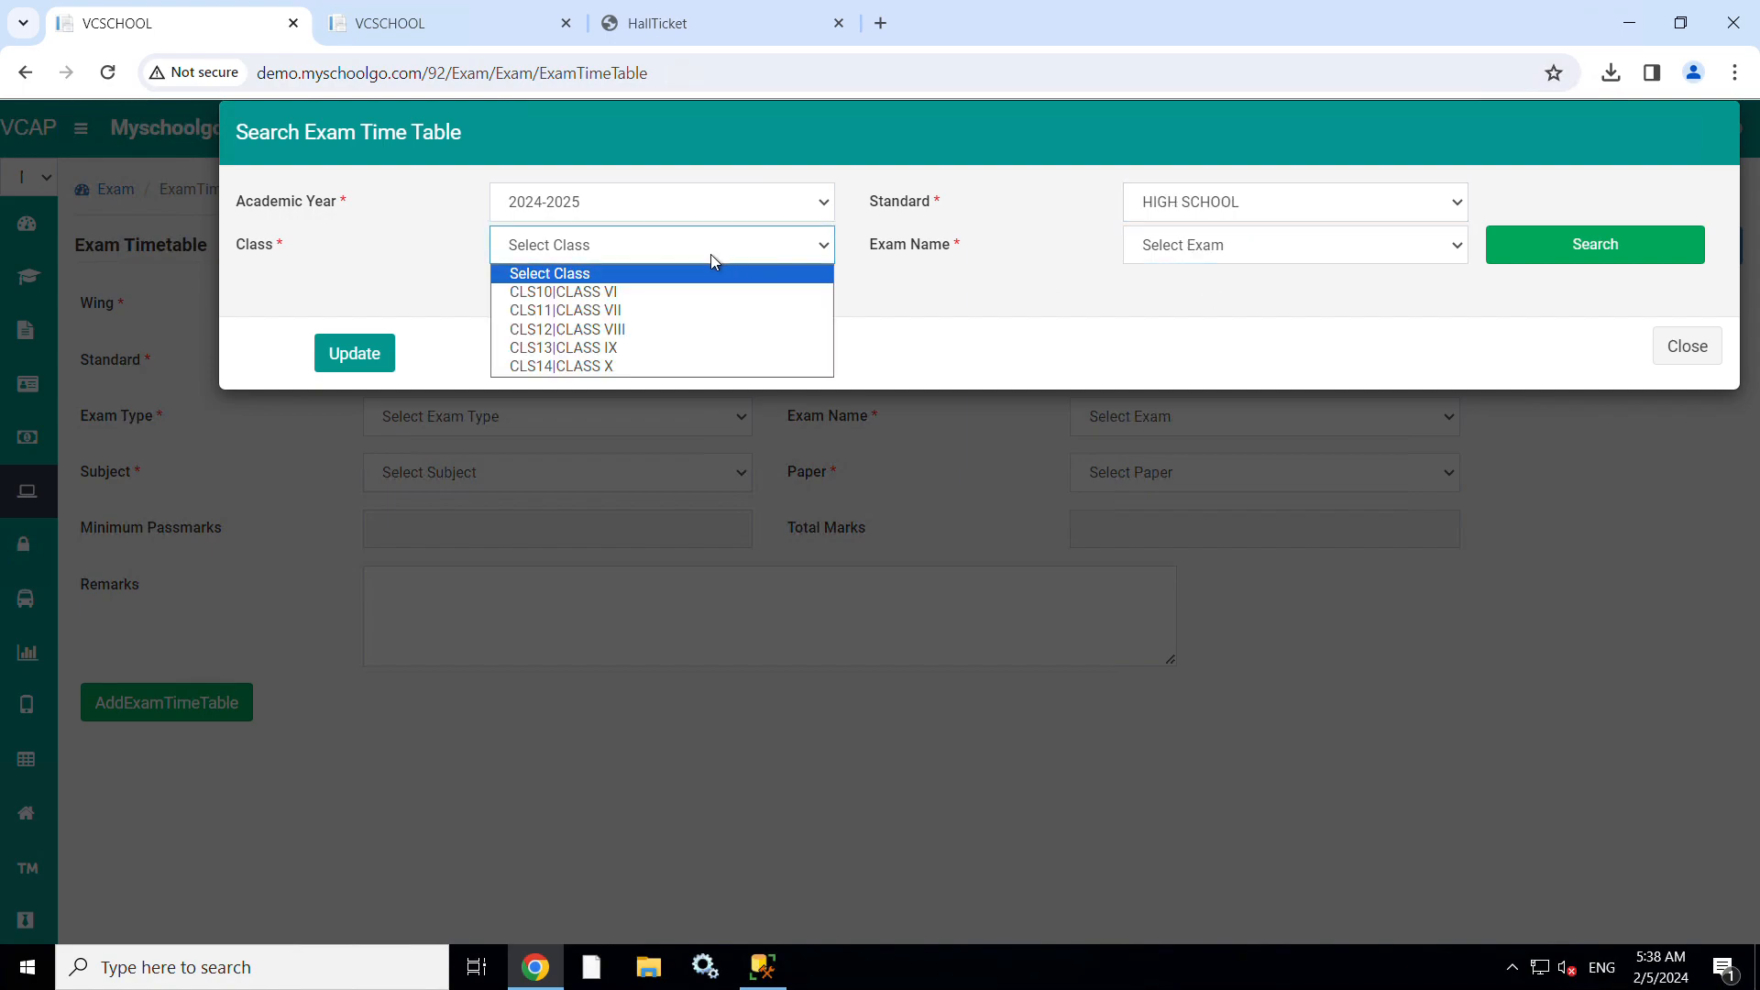
click(630, 366)
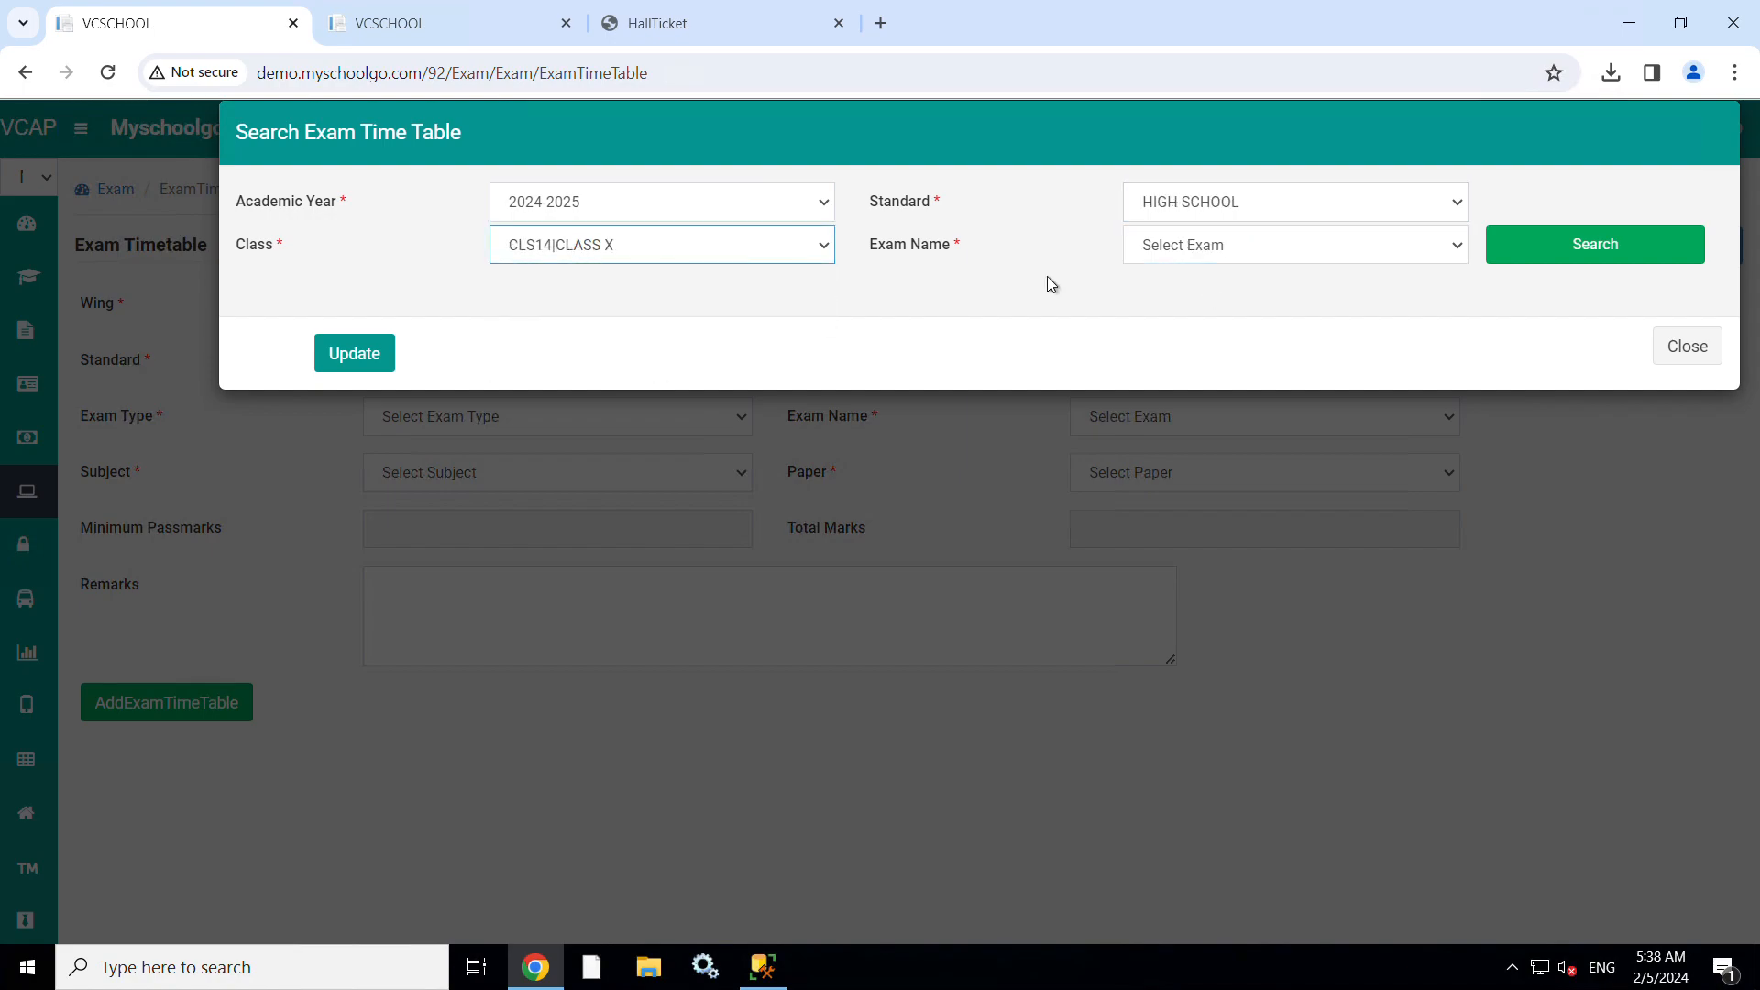
click(1218, 257)
click(1163, 293)
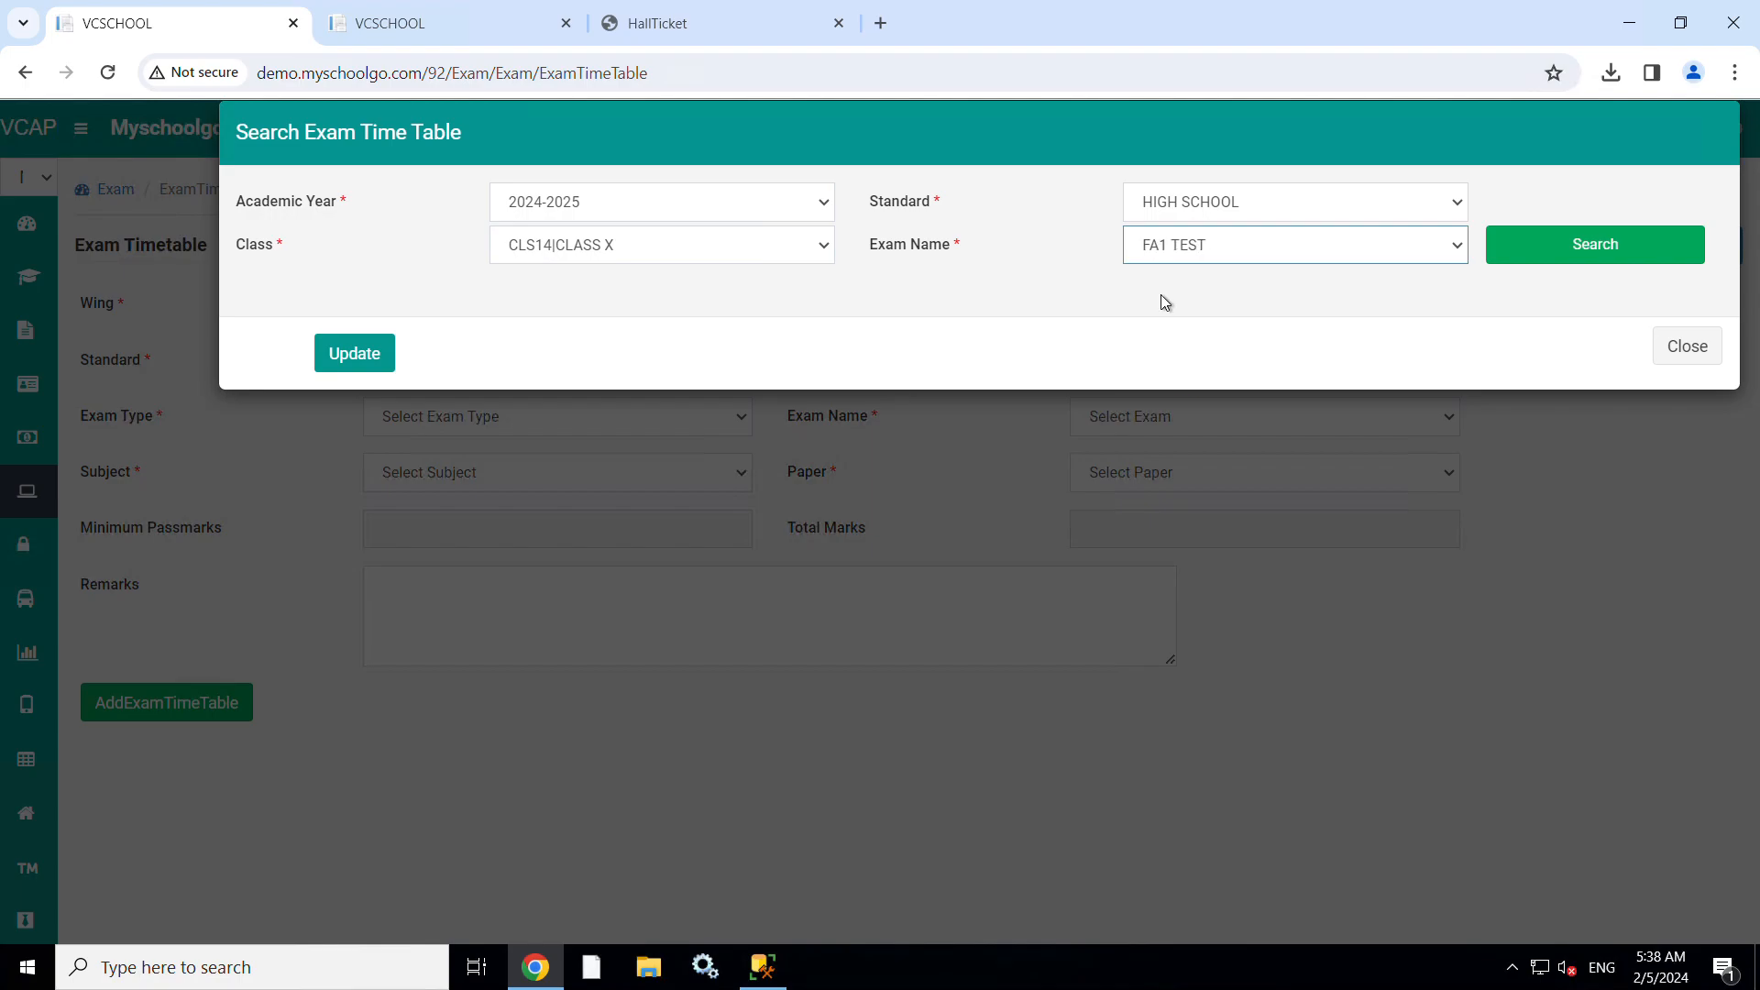
click(1572, 252)
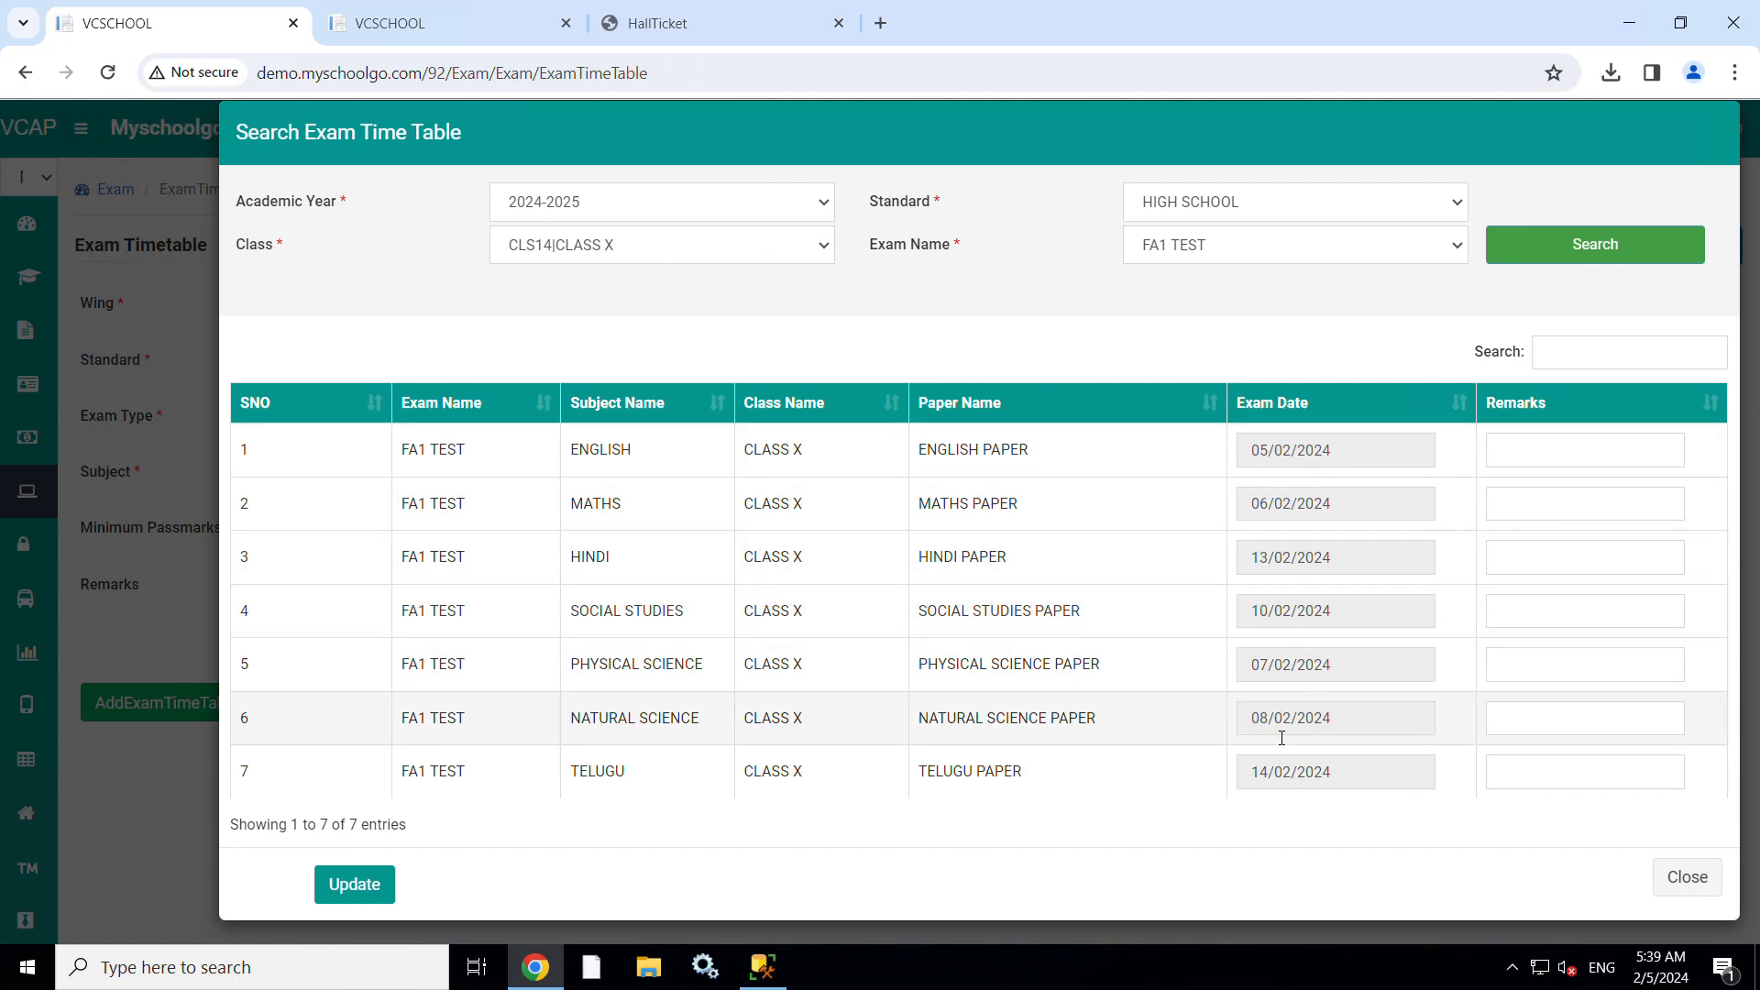
Step: Reschedule the English exam to 19/02/2024 and the Maths exam to 20/02/2024
click(1296, 453)
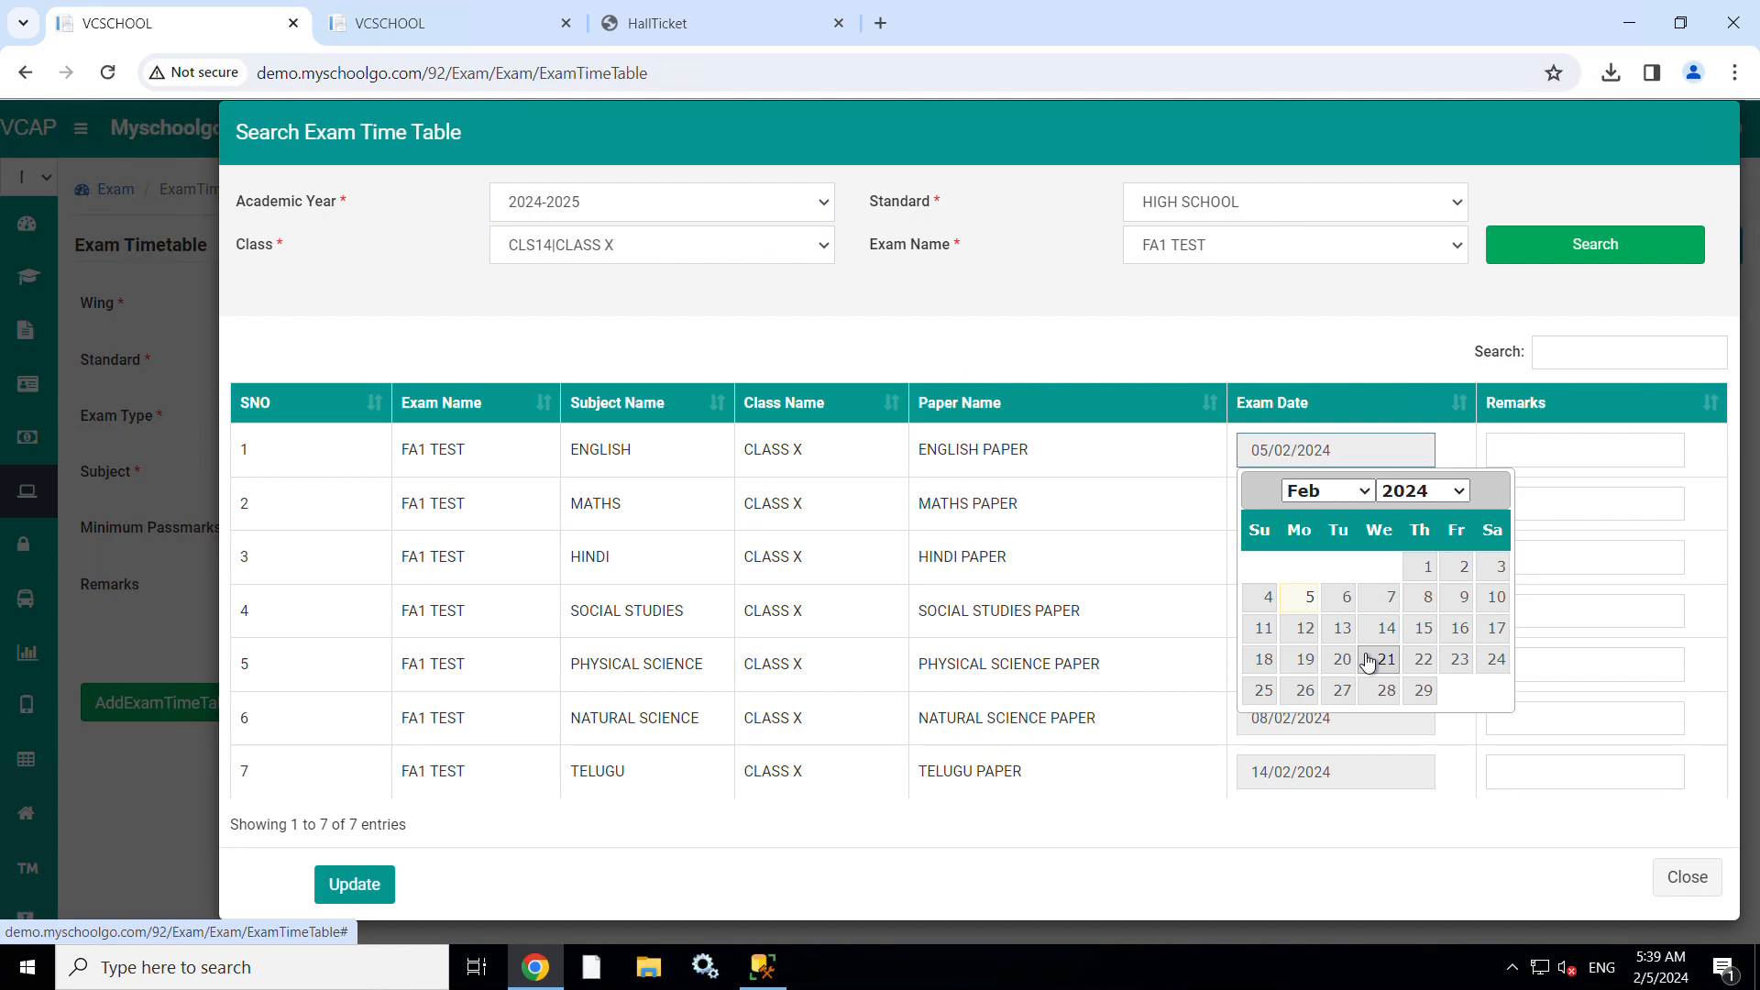
click(1302, 660)
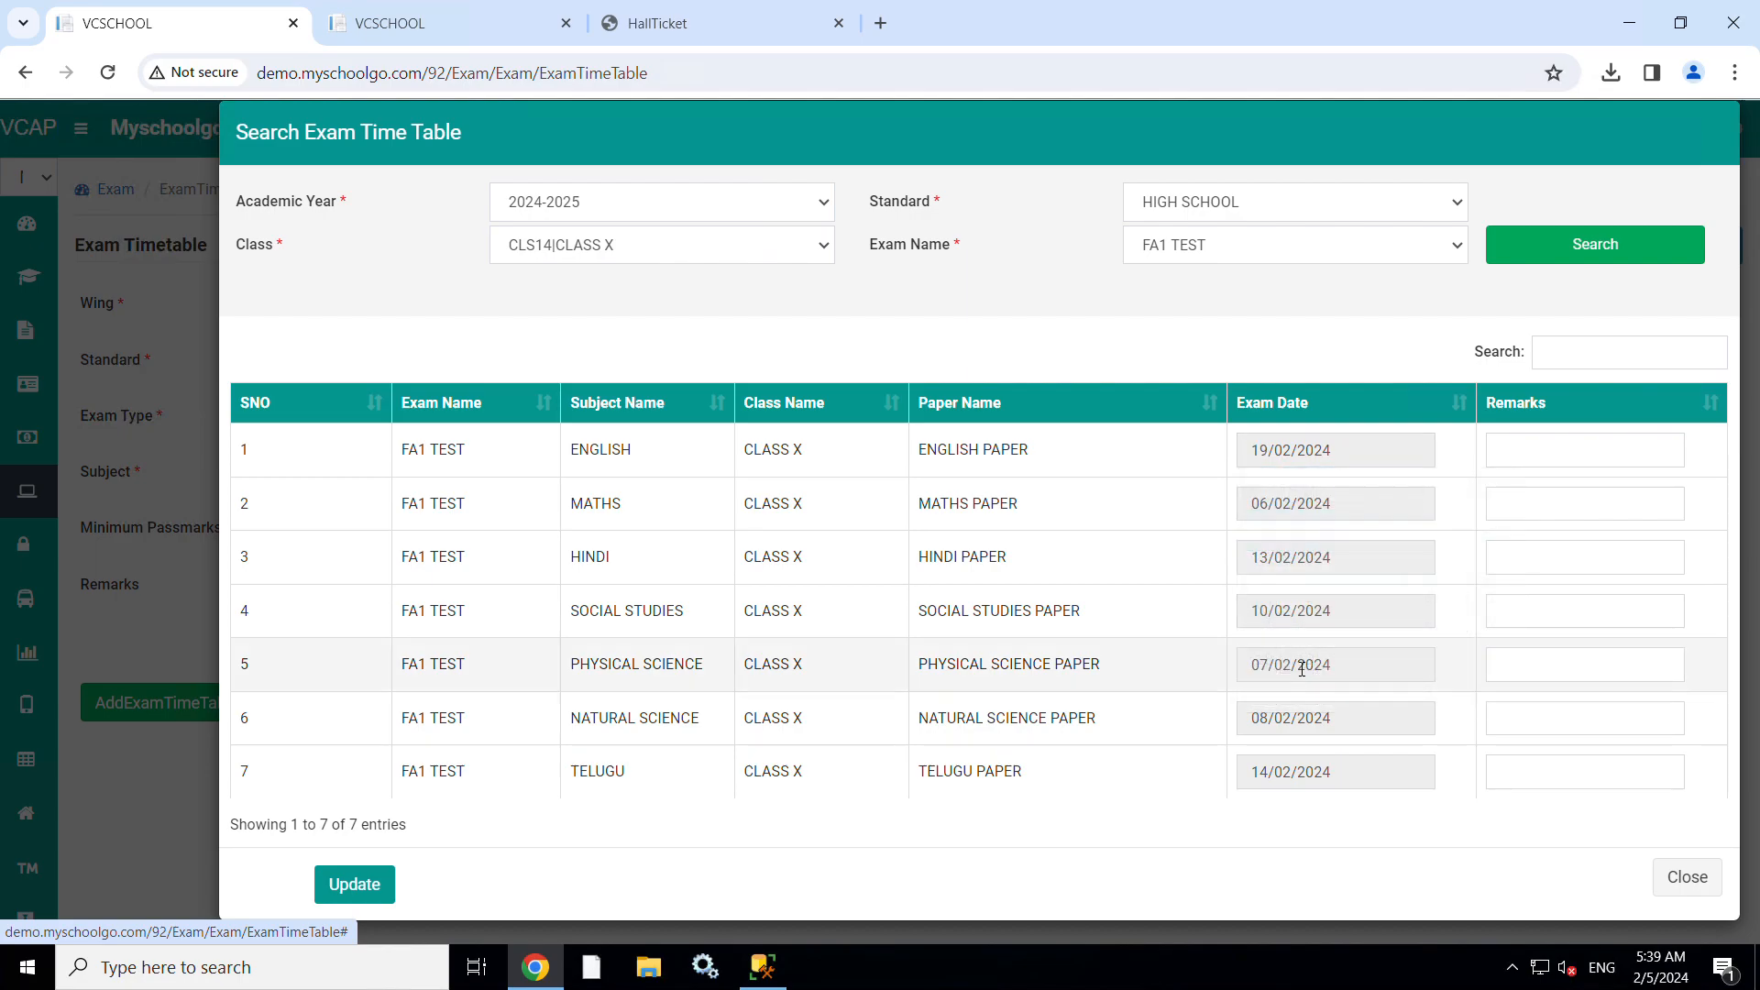
click(1299, 513)
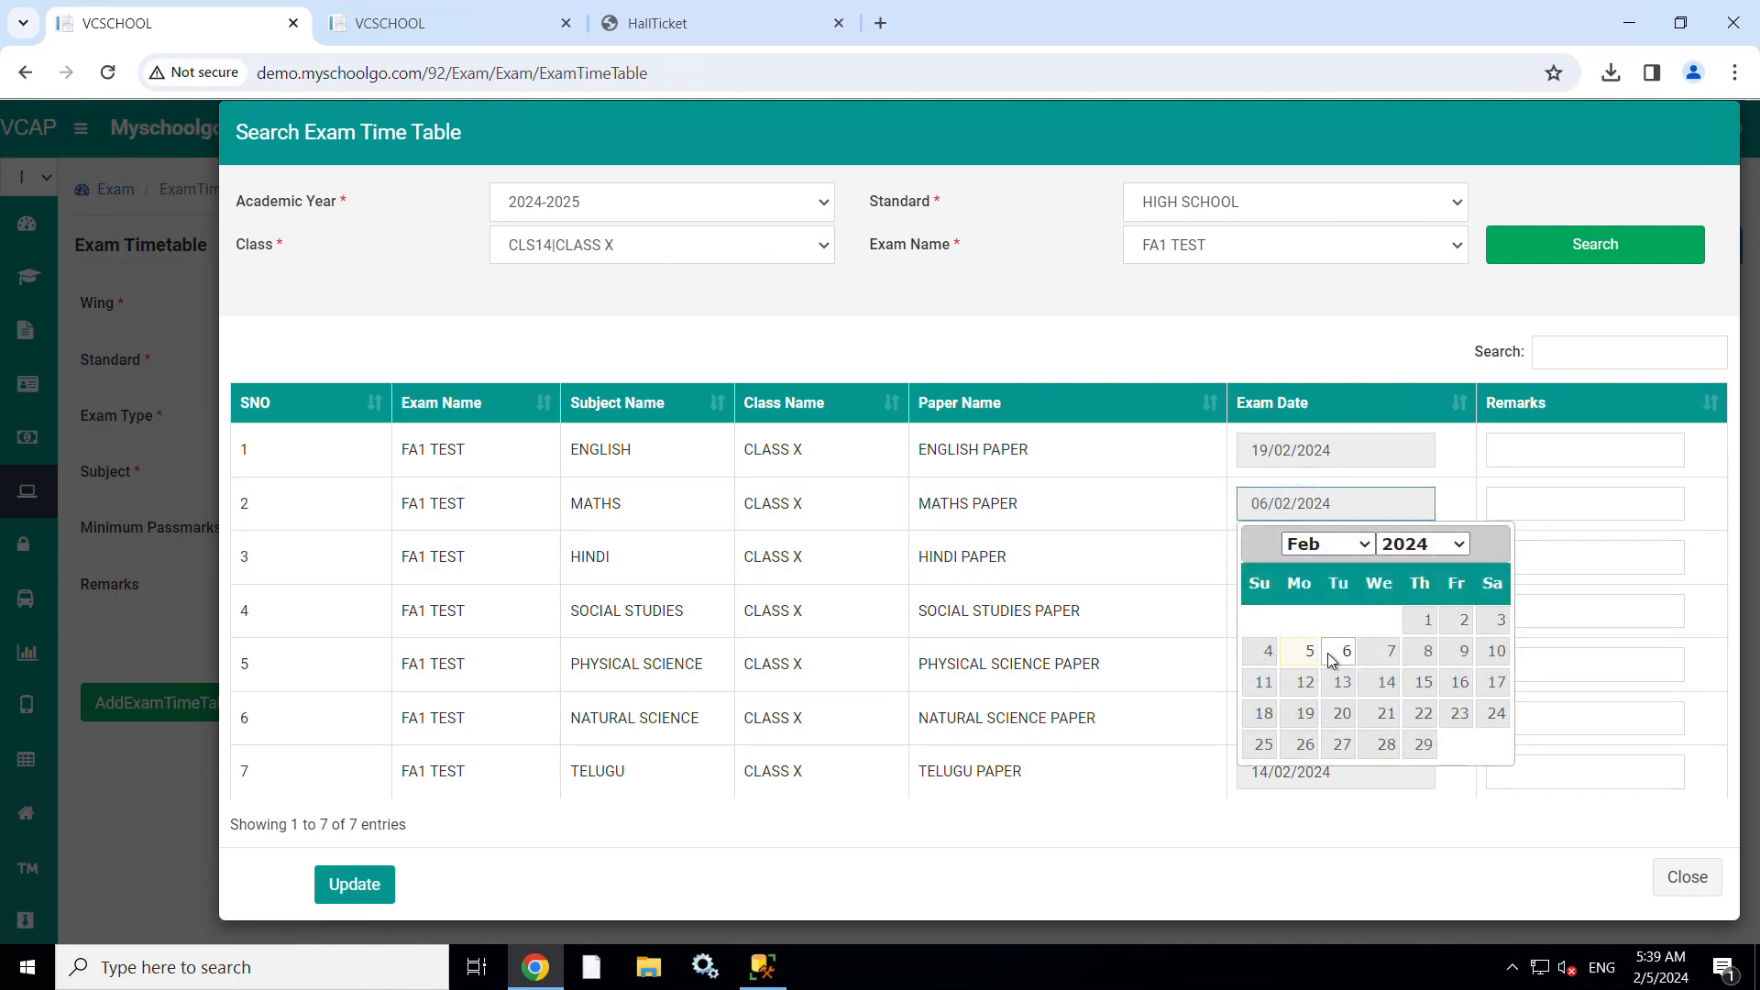
click(1343, 714)
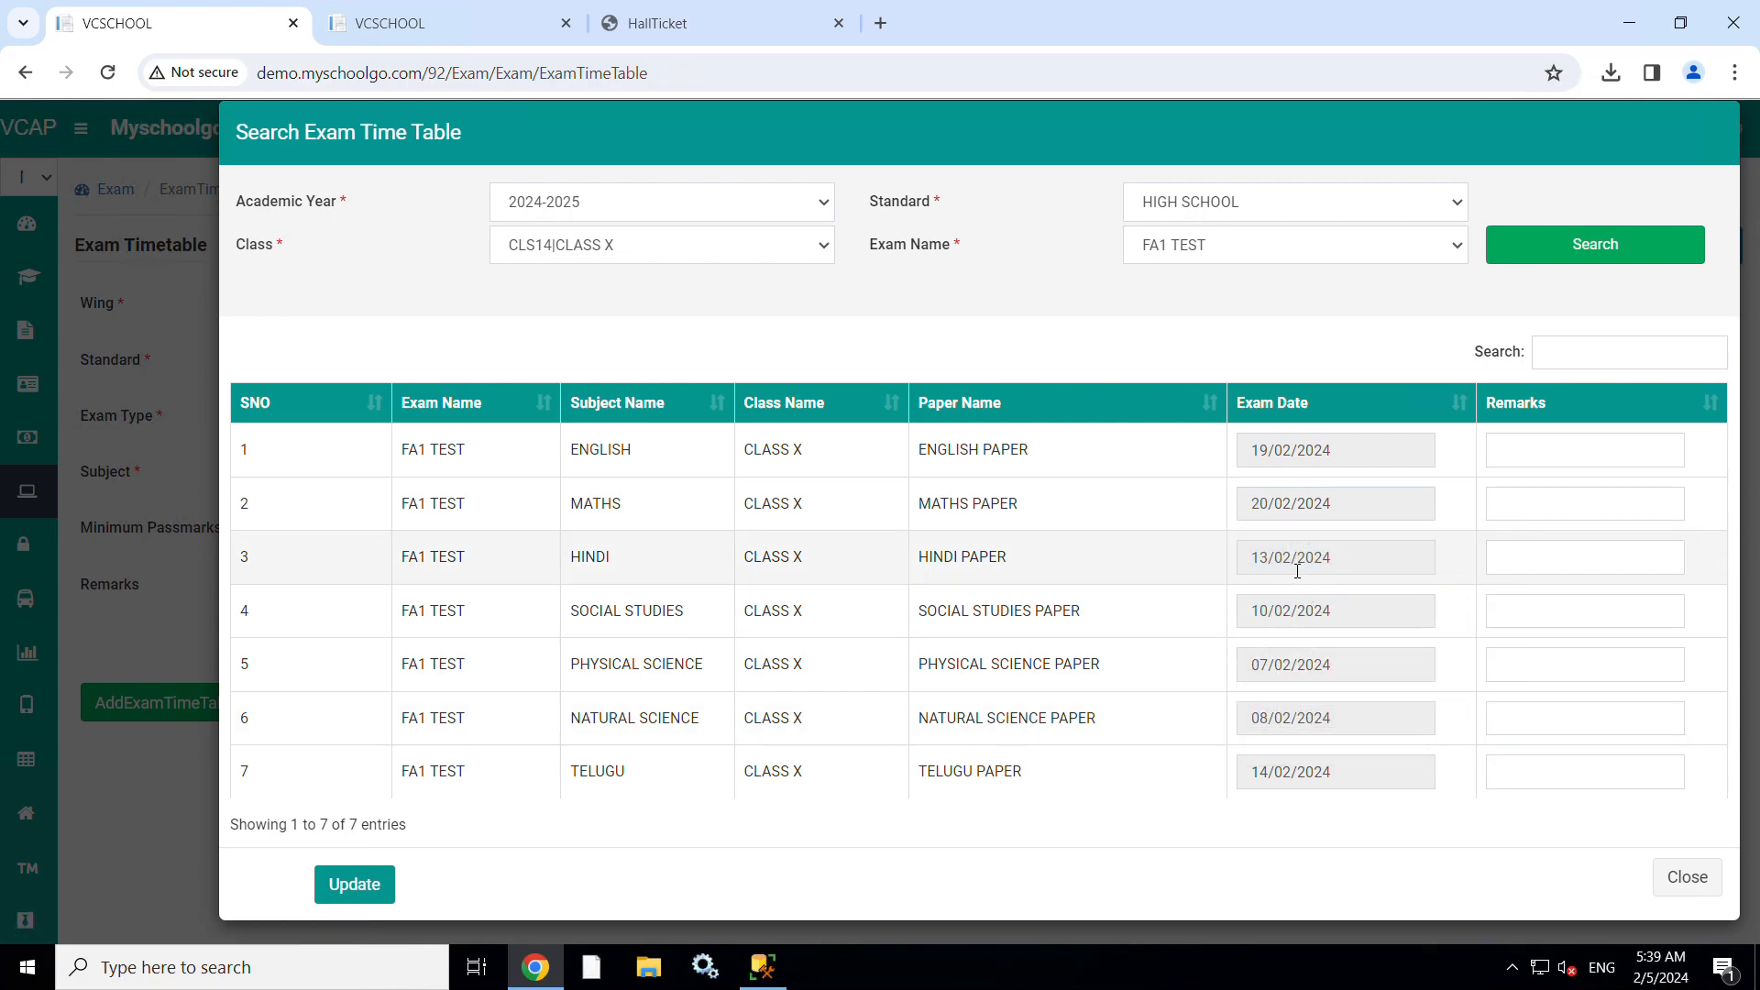
Step: Reschedule the Hindi exam to 21/02/2024 and the Social Studies exam to 22/02/2024
click(1298, 569)
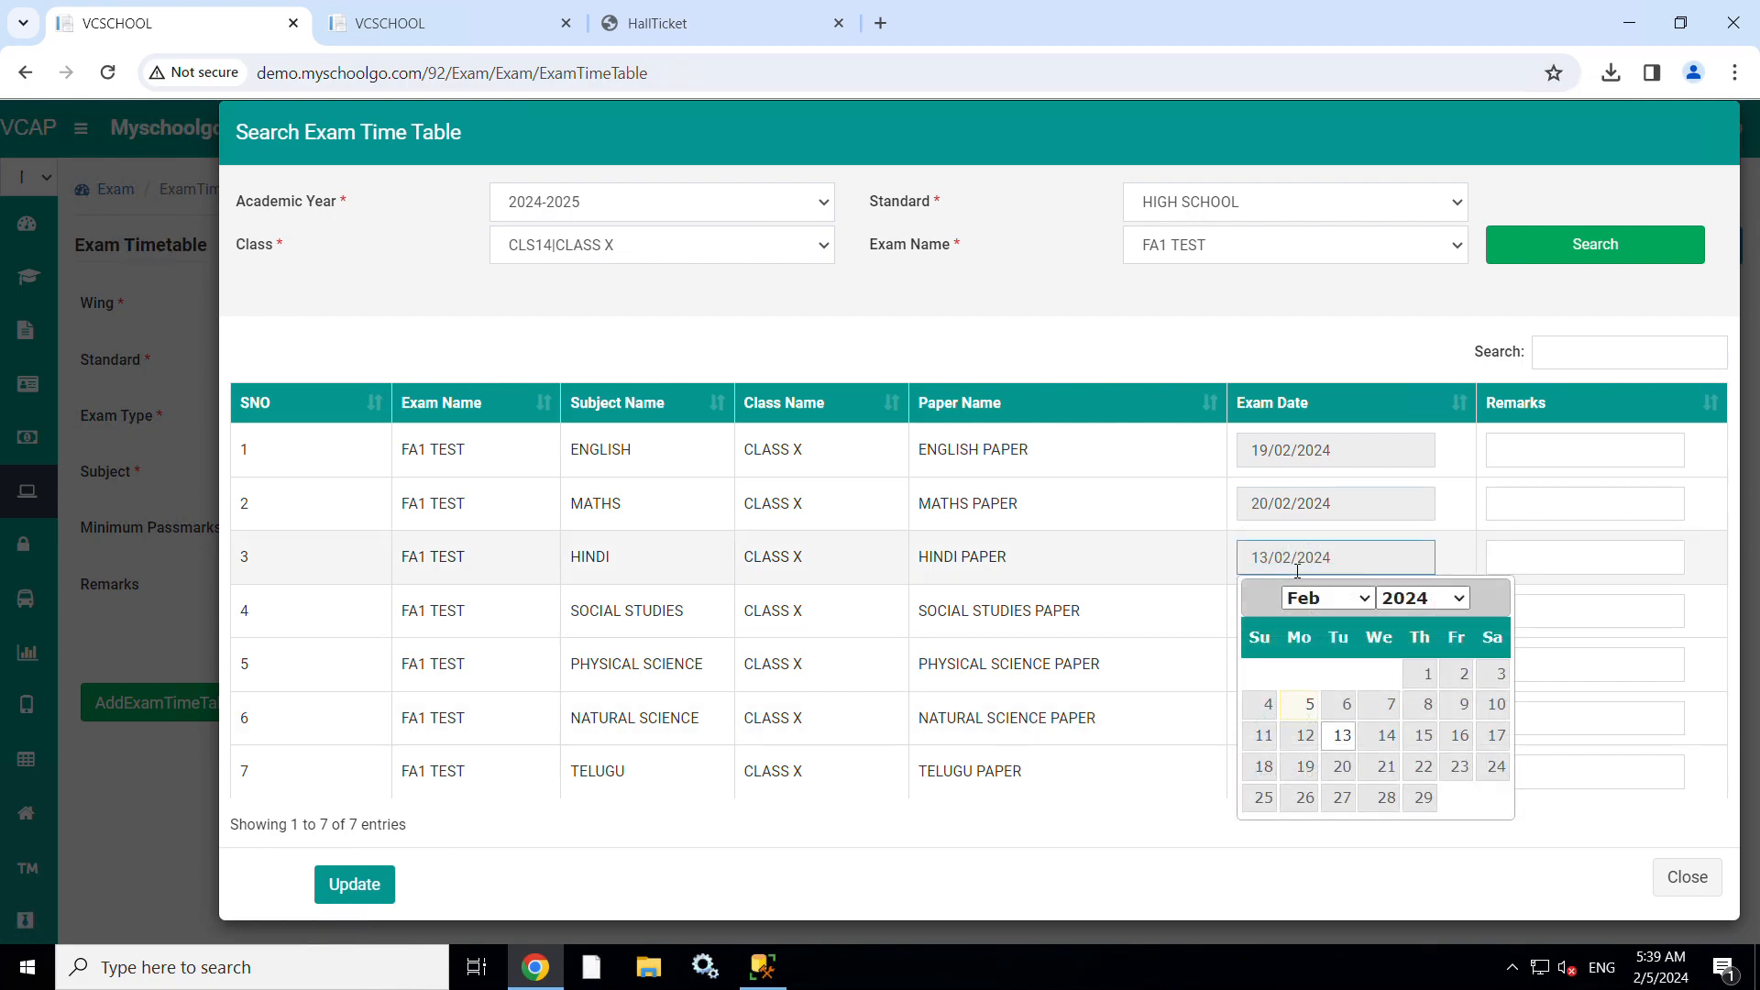
click(1386, 767)
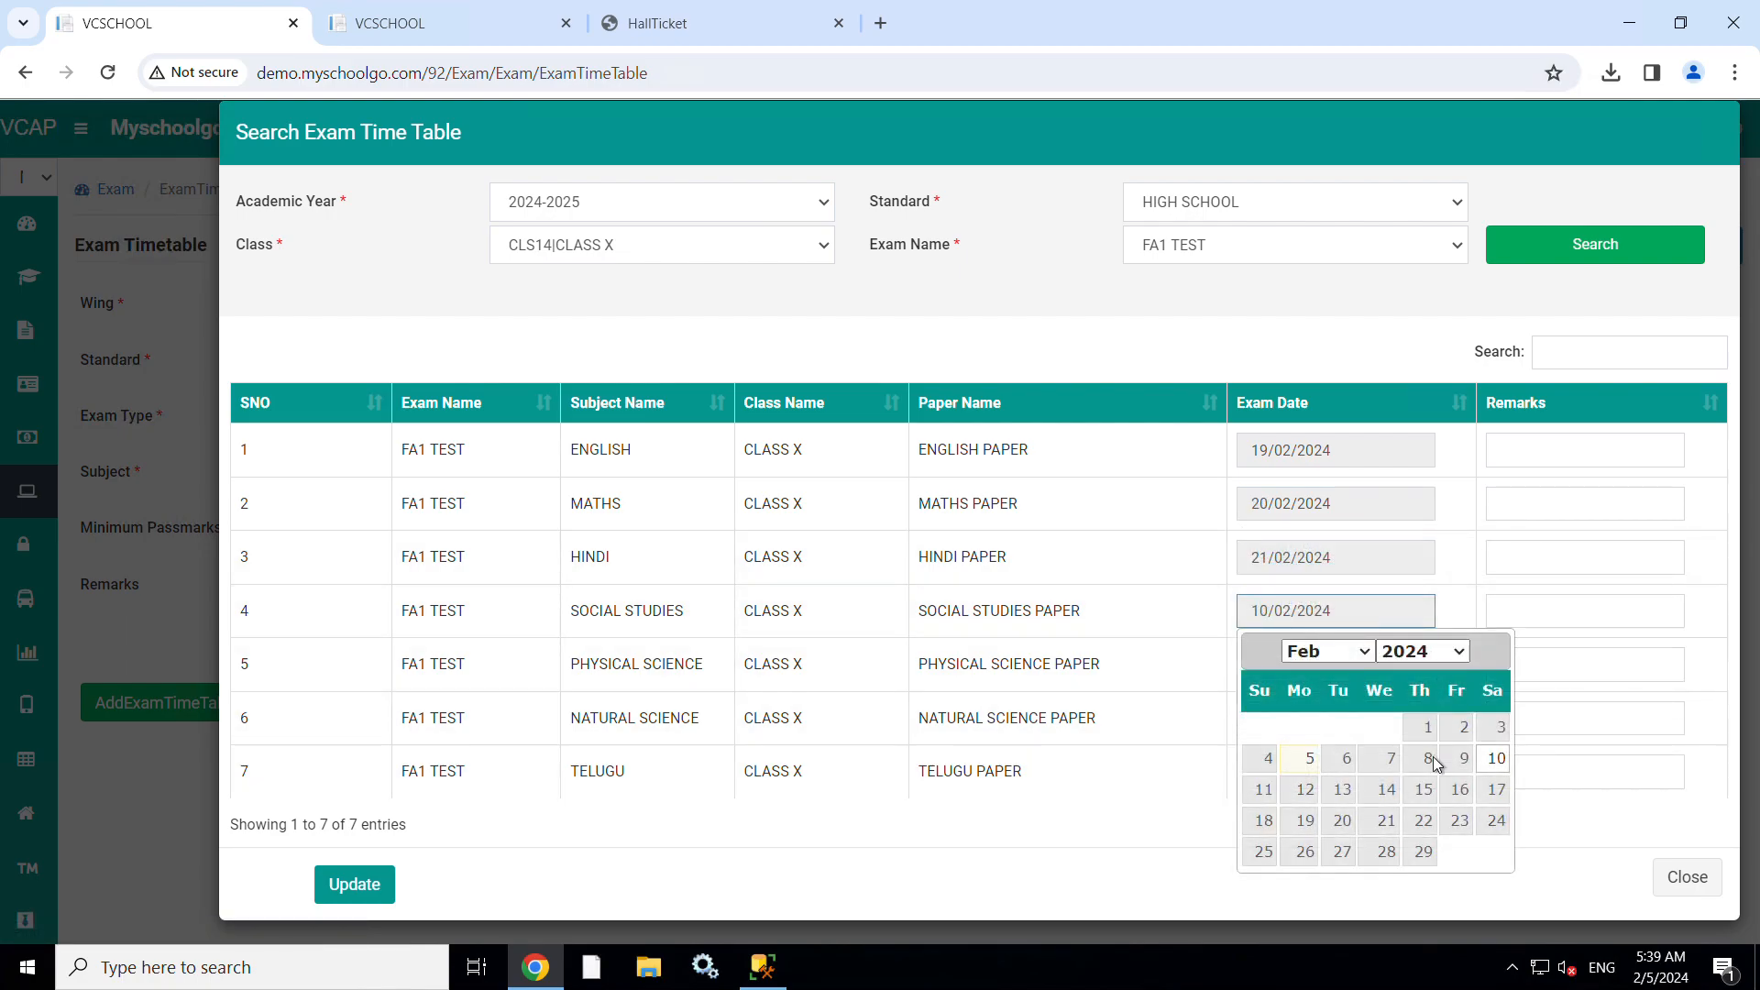
click(1425, 819)
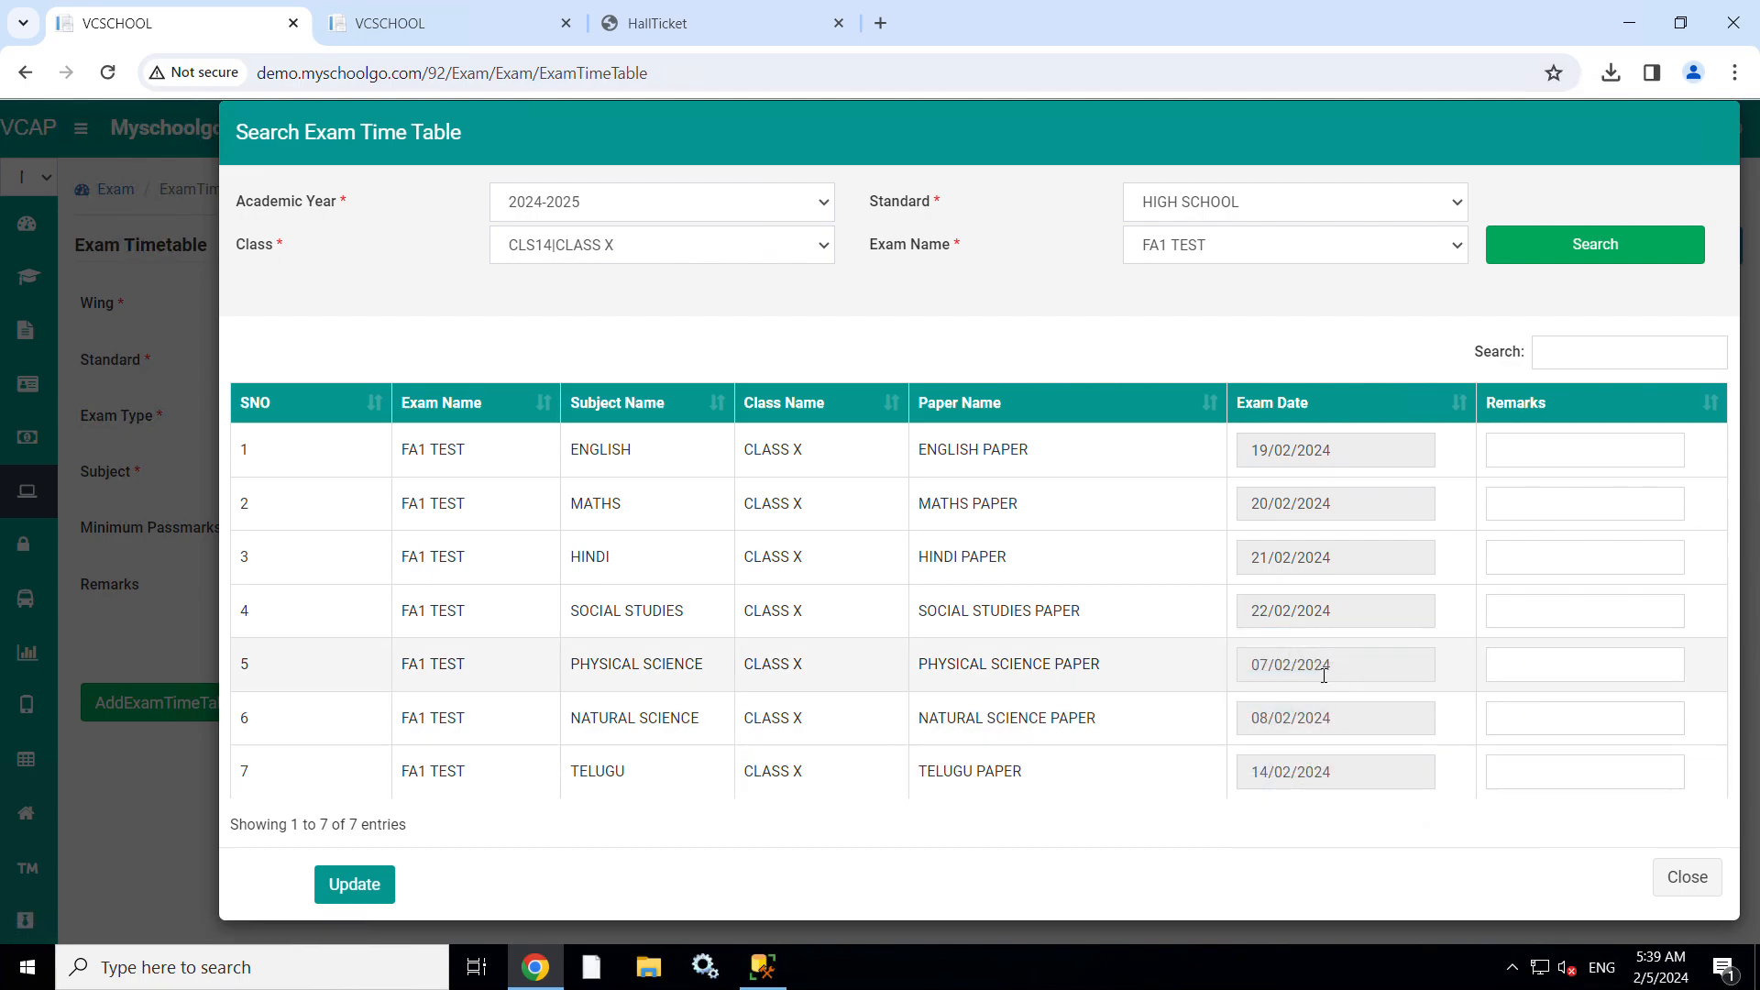
Step: Reschedule the Physical Science exam to 23/02/2024 and the Natural Science exam to 24/02/2024
click(1320, 666)
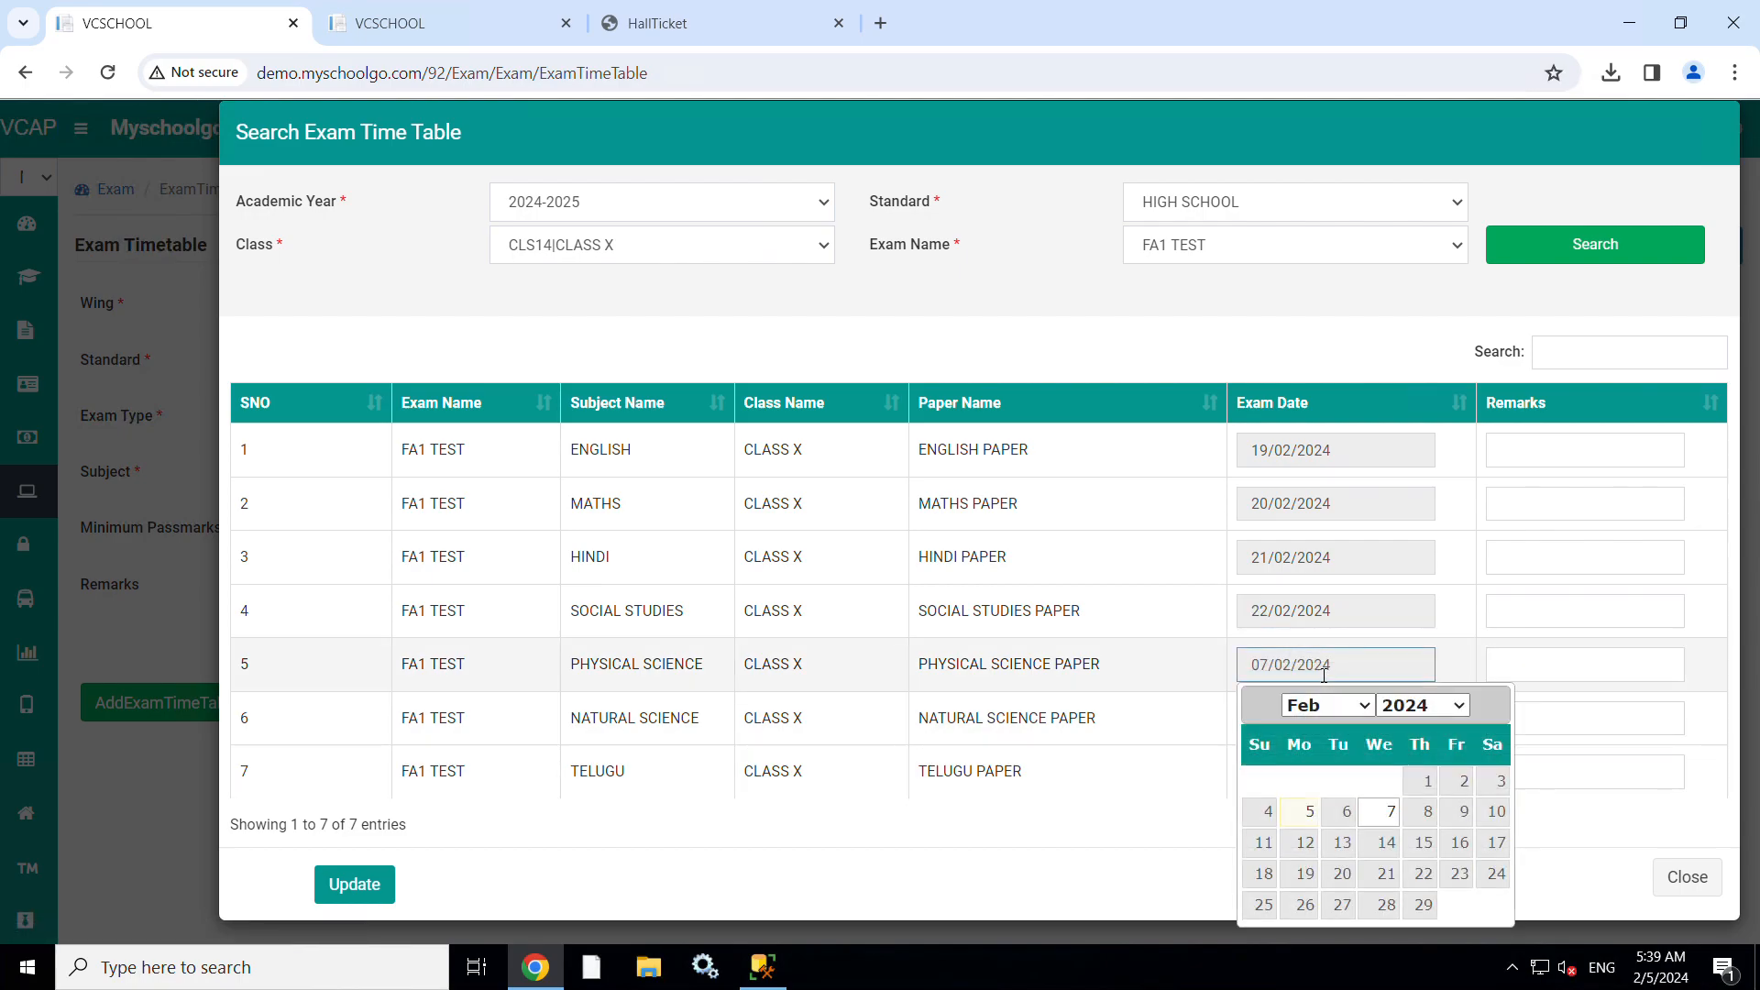
click(1459, 875)
click(1321, 724)
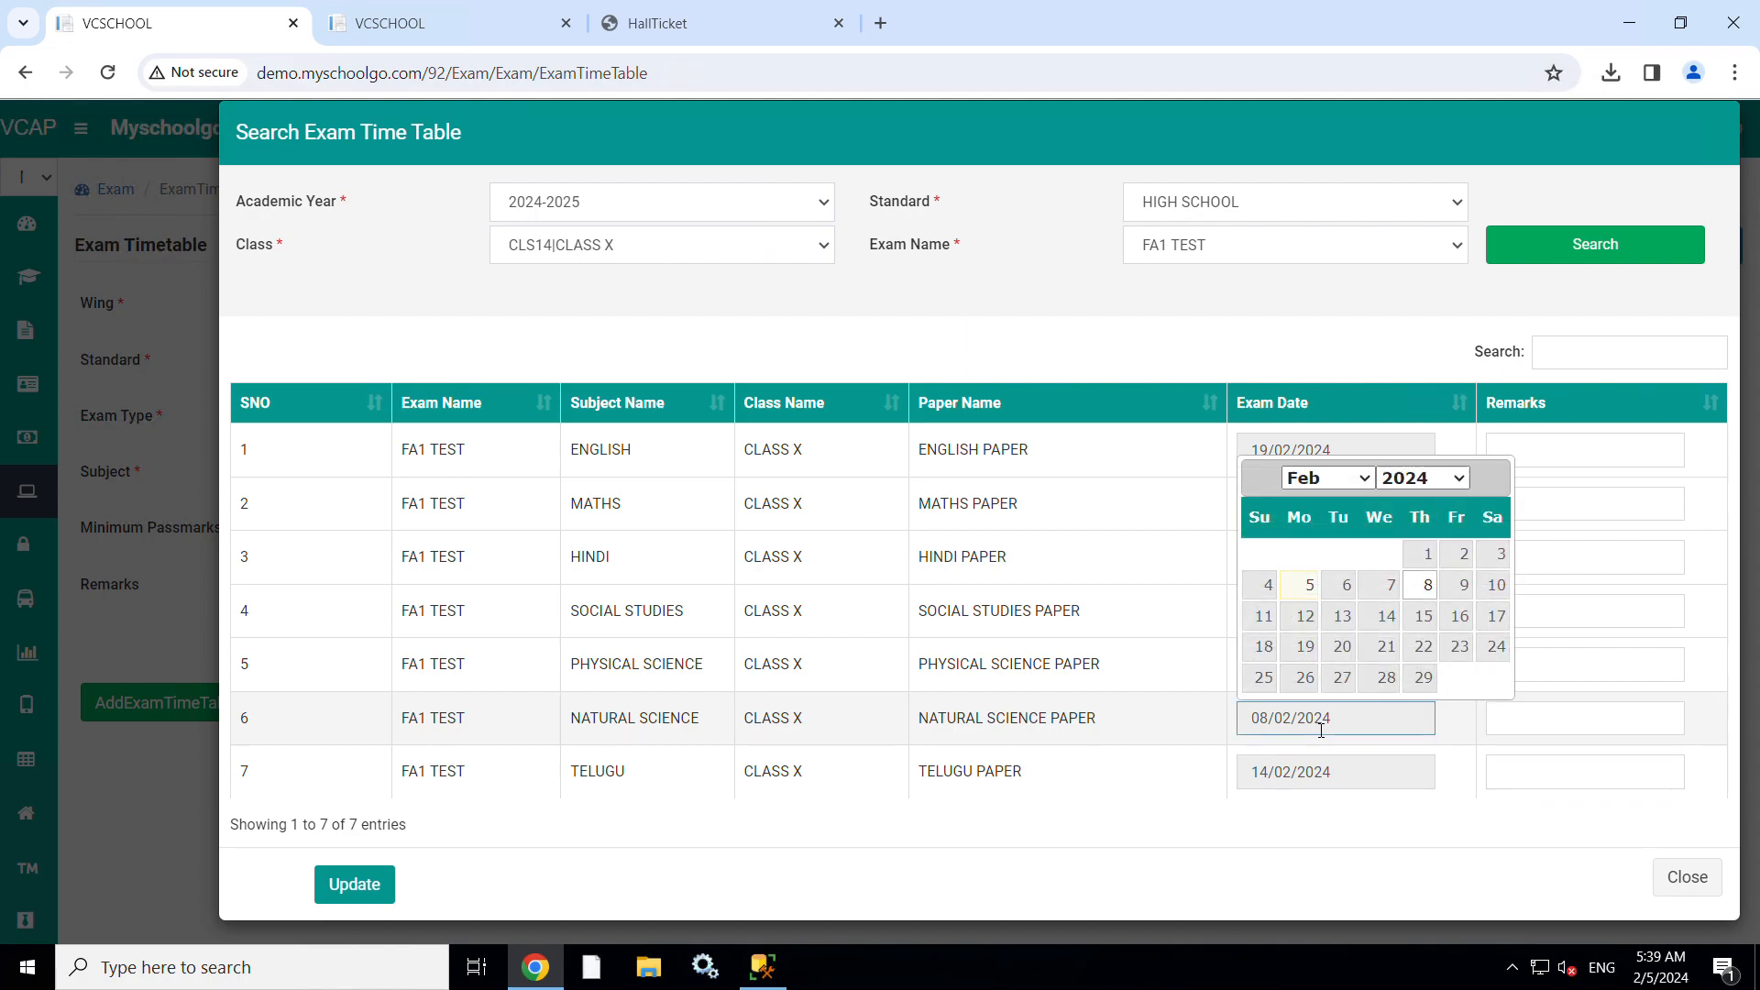
click(1496, 646)
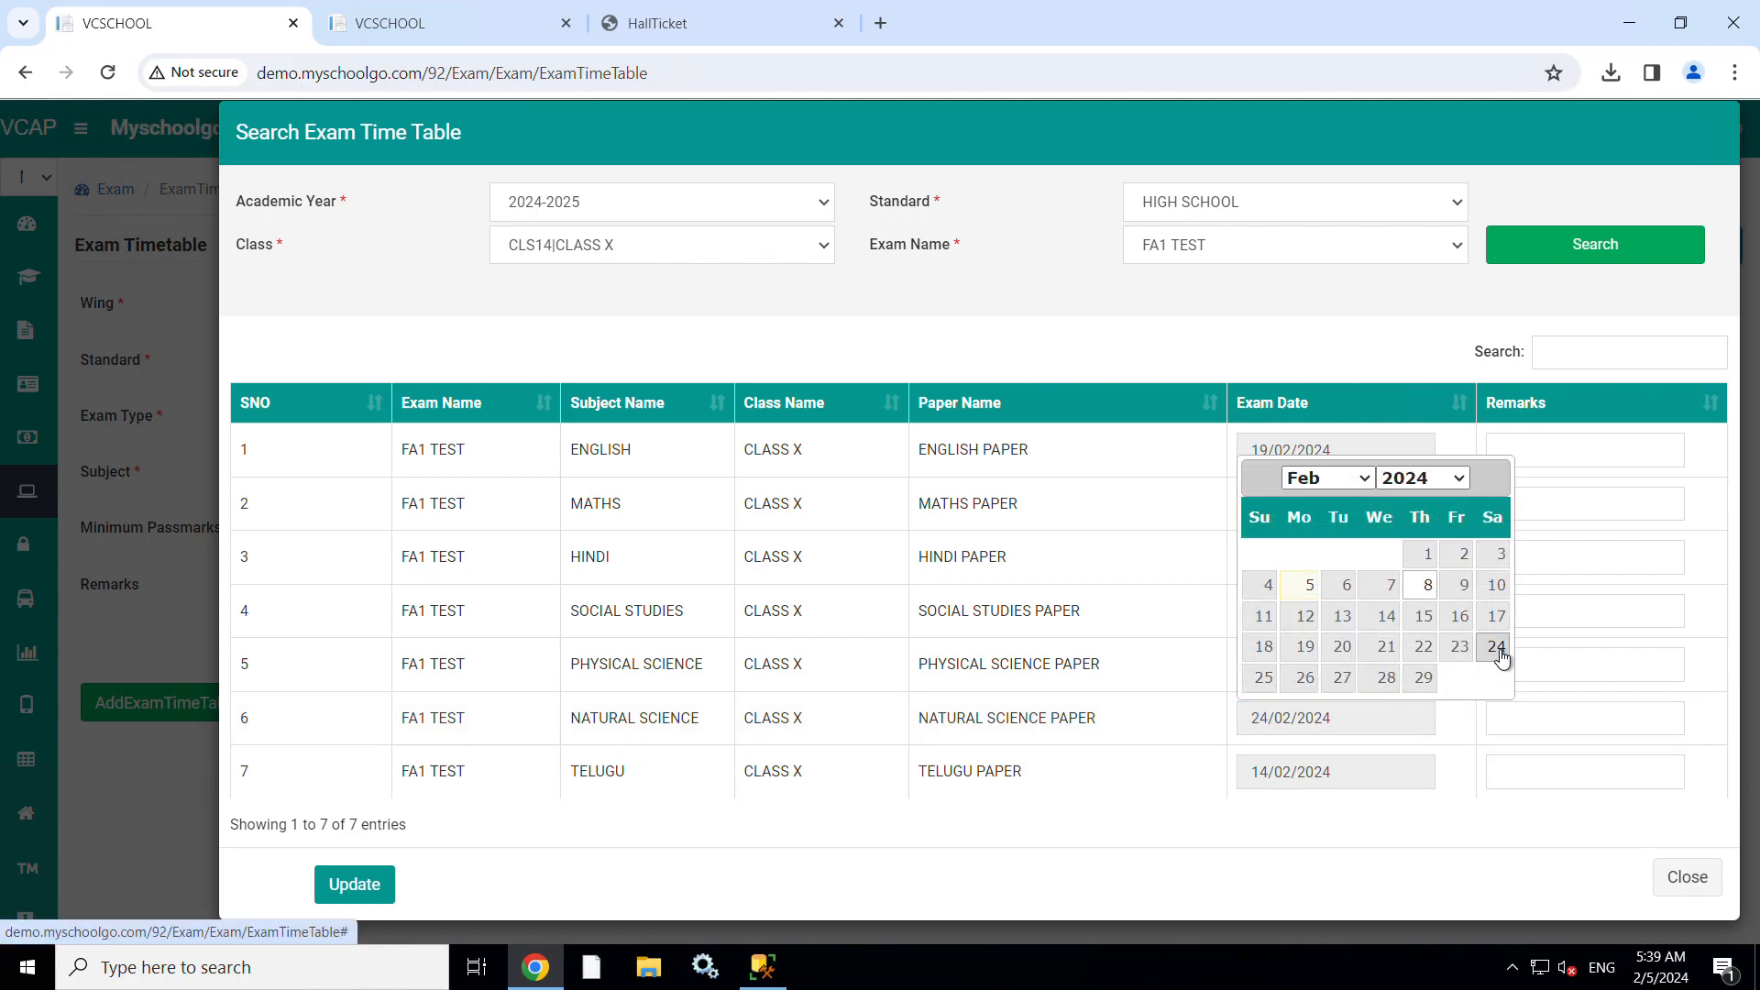
Step: Reschedule the Telugu exam to 26/02/2024, save the updated exam dates and close the timetable search
click(1286, 768)
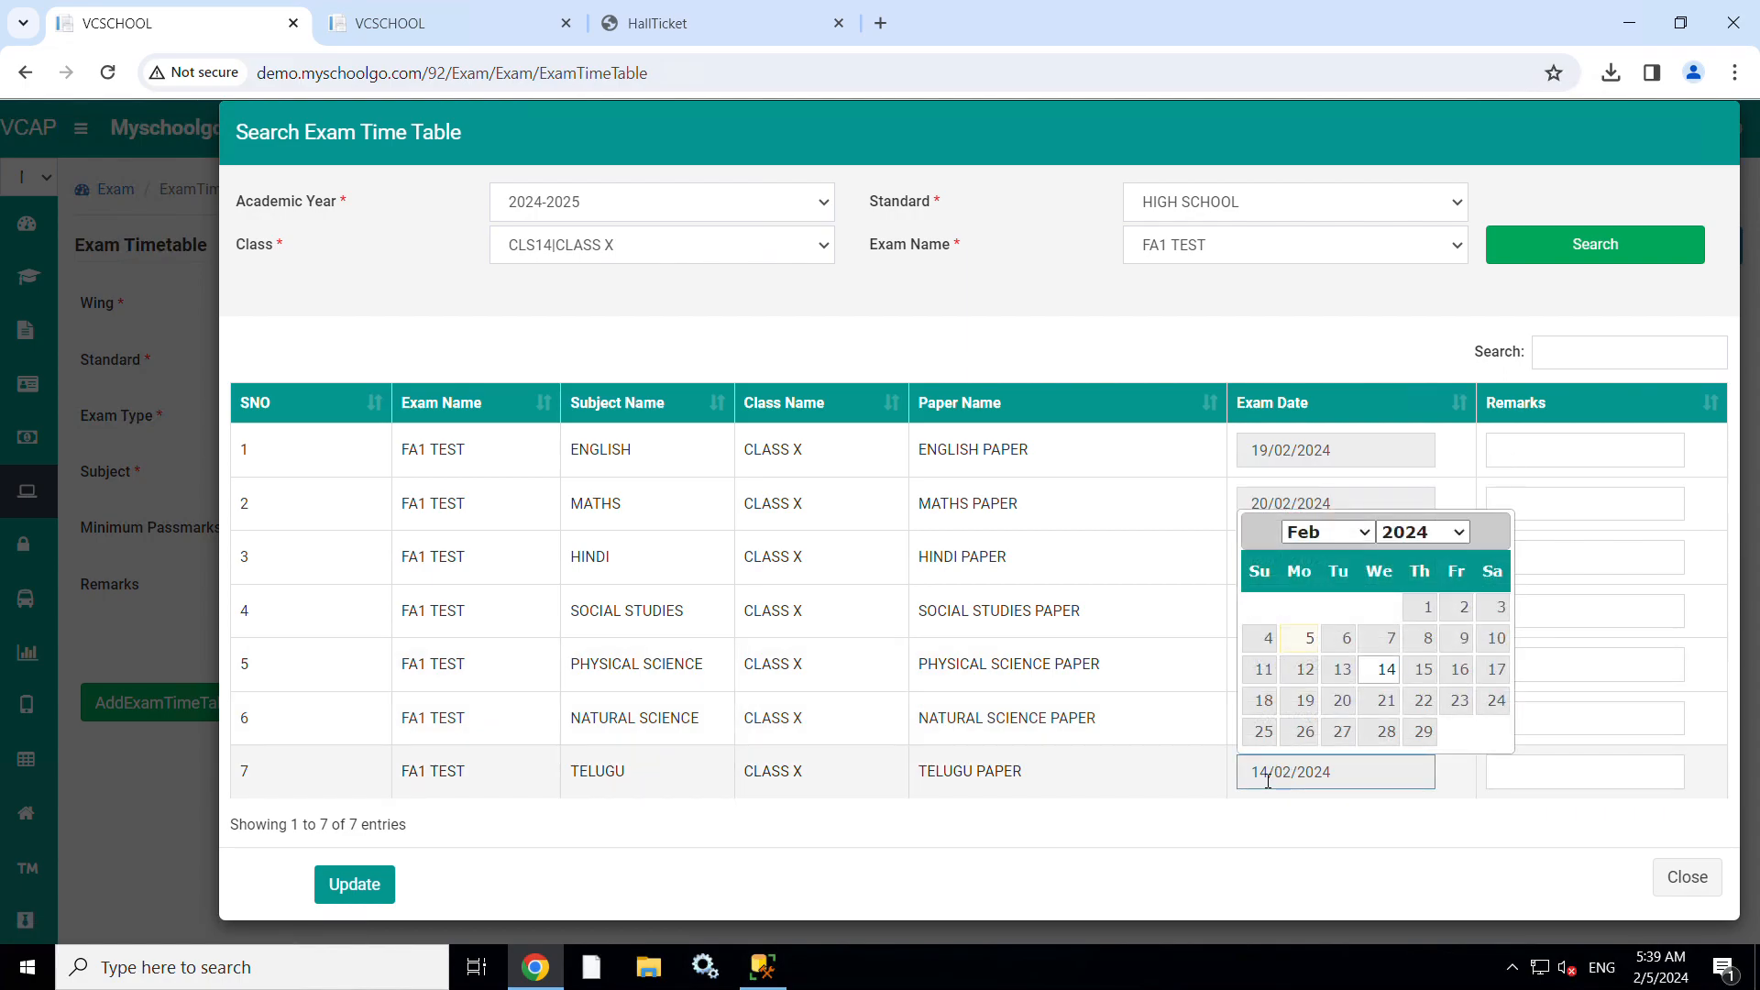
click(1307, 732)
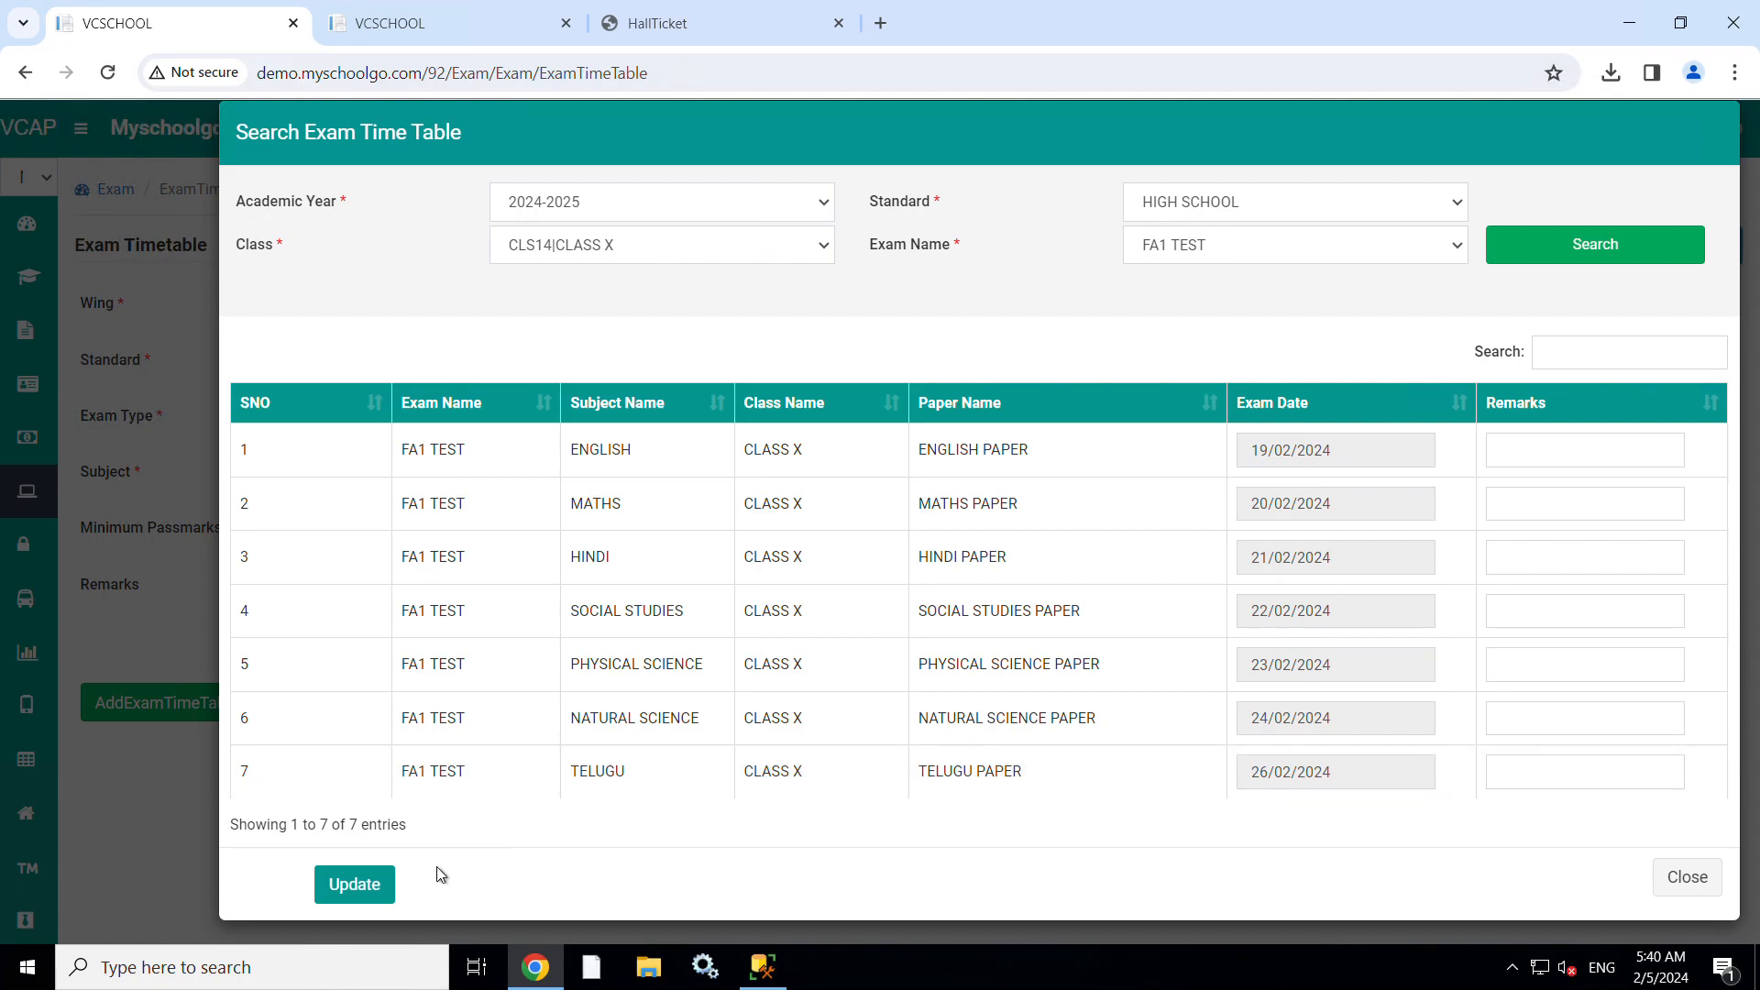
click(378, 885)
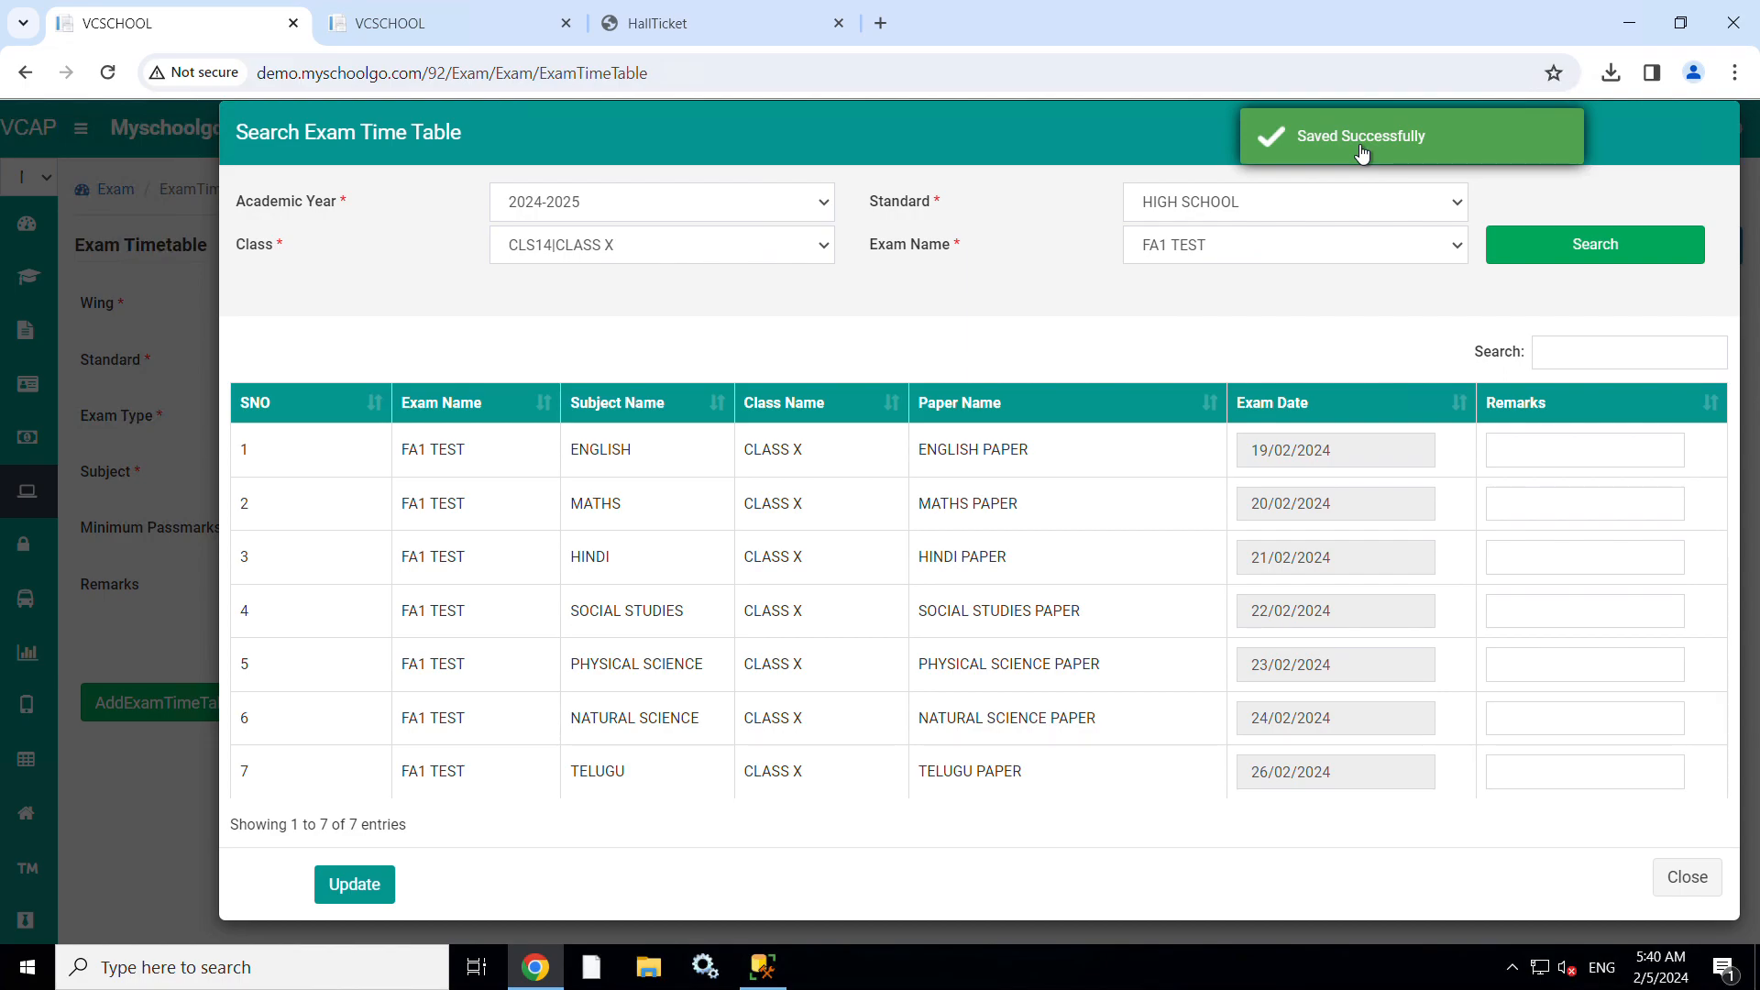
click(1692, 883)
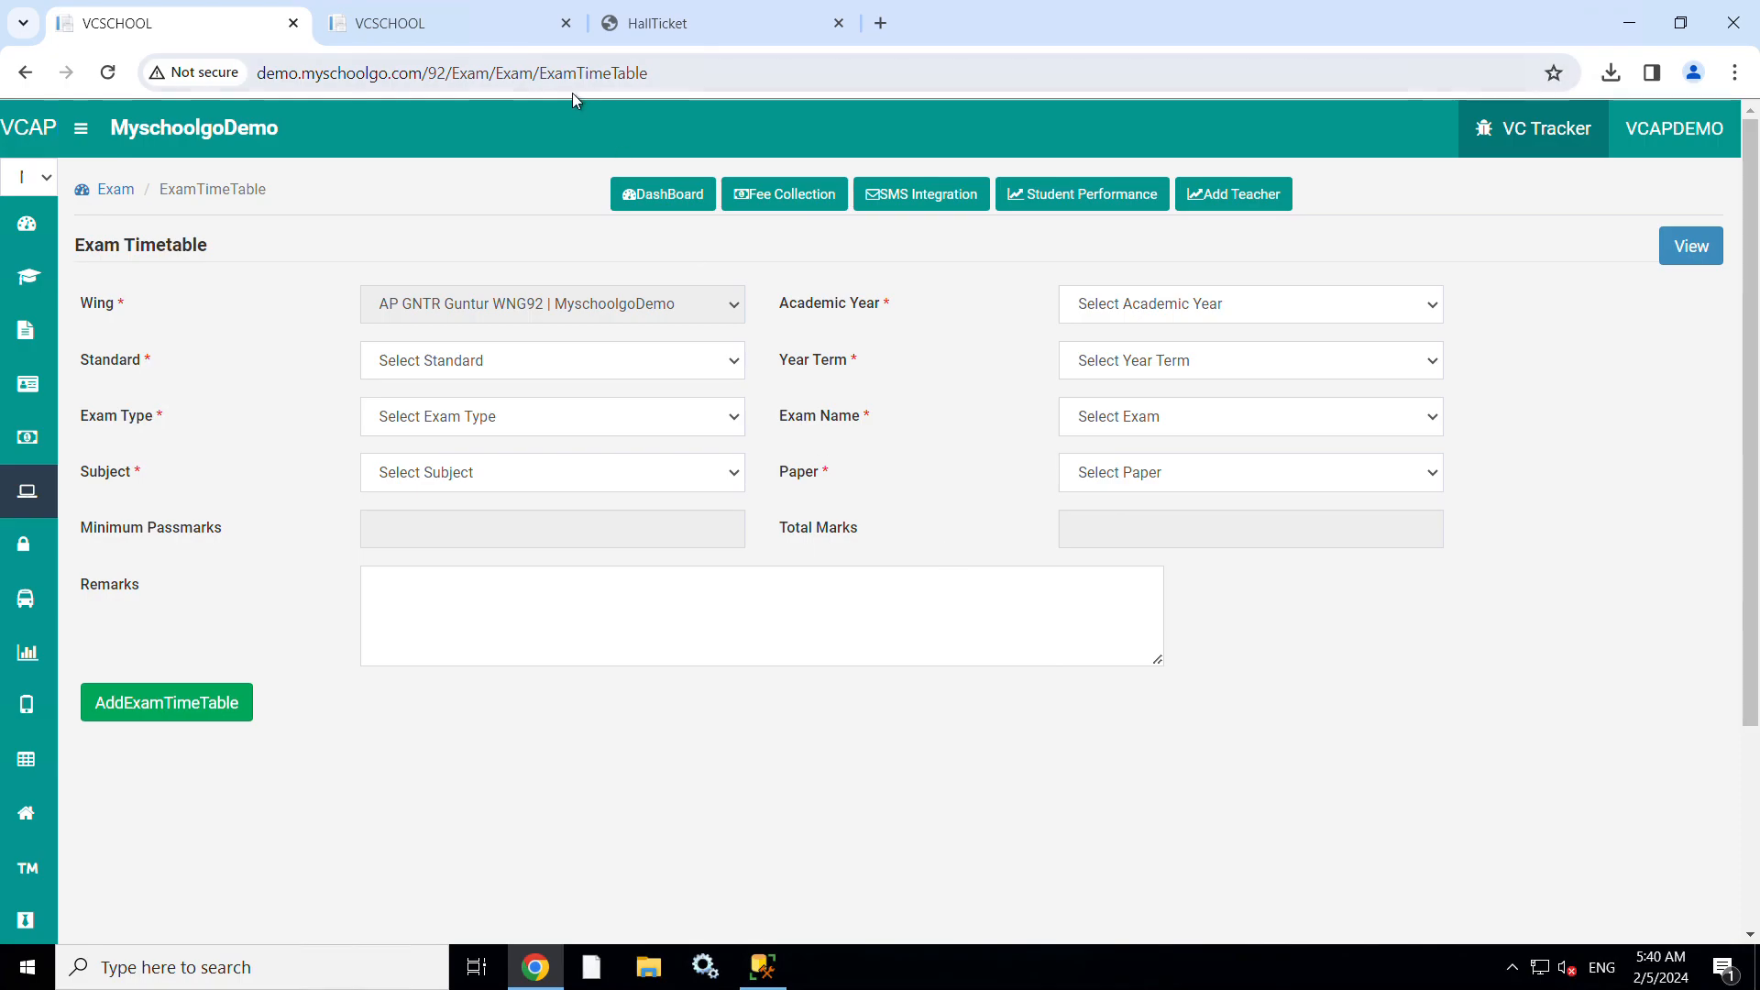
Step: Reload the Exam Report page and set academic year 2024-2025, standard HIGH SCHOOL and class CLS14|CLASS X
click(432, 16)
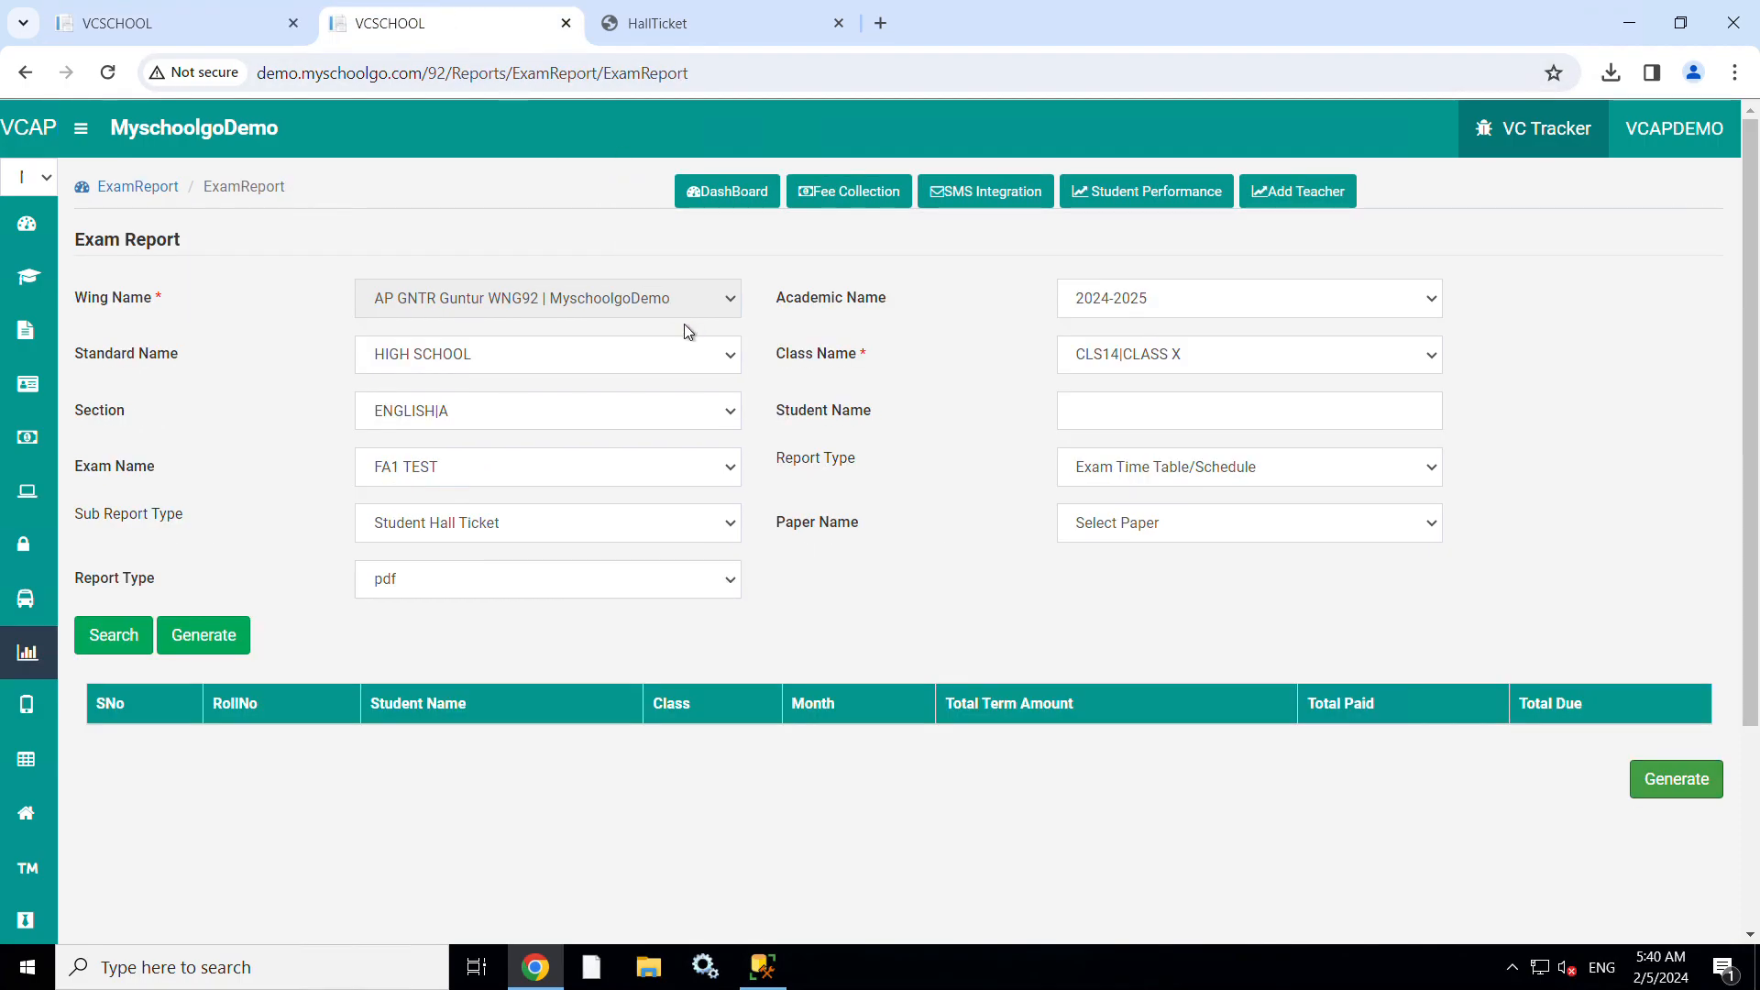
click(108, 72)
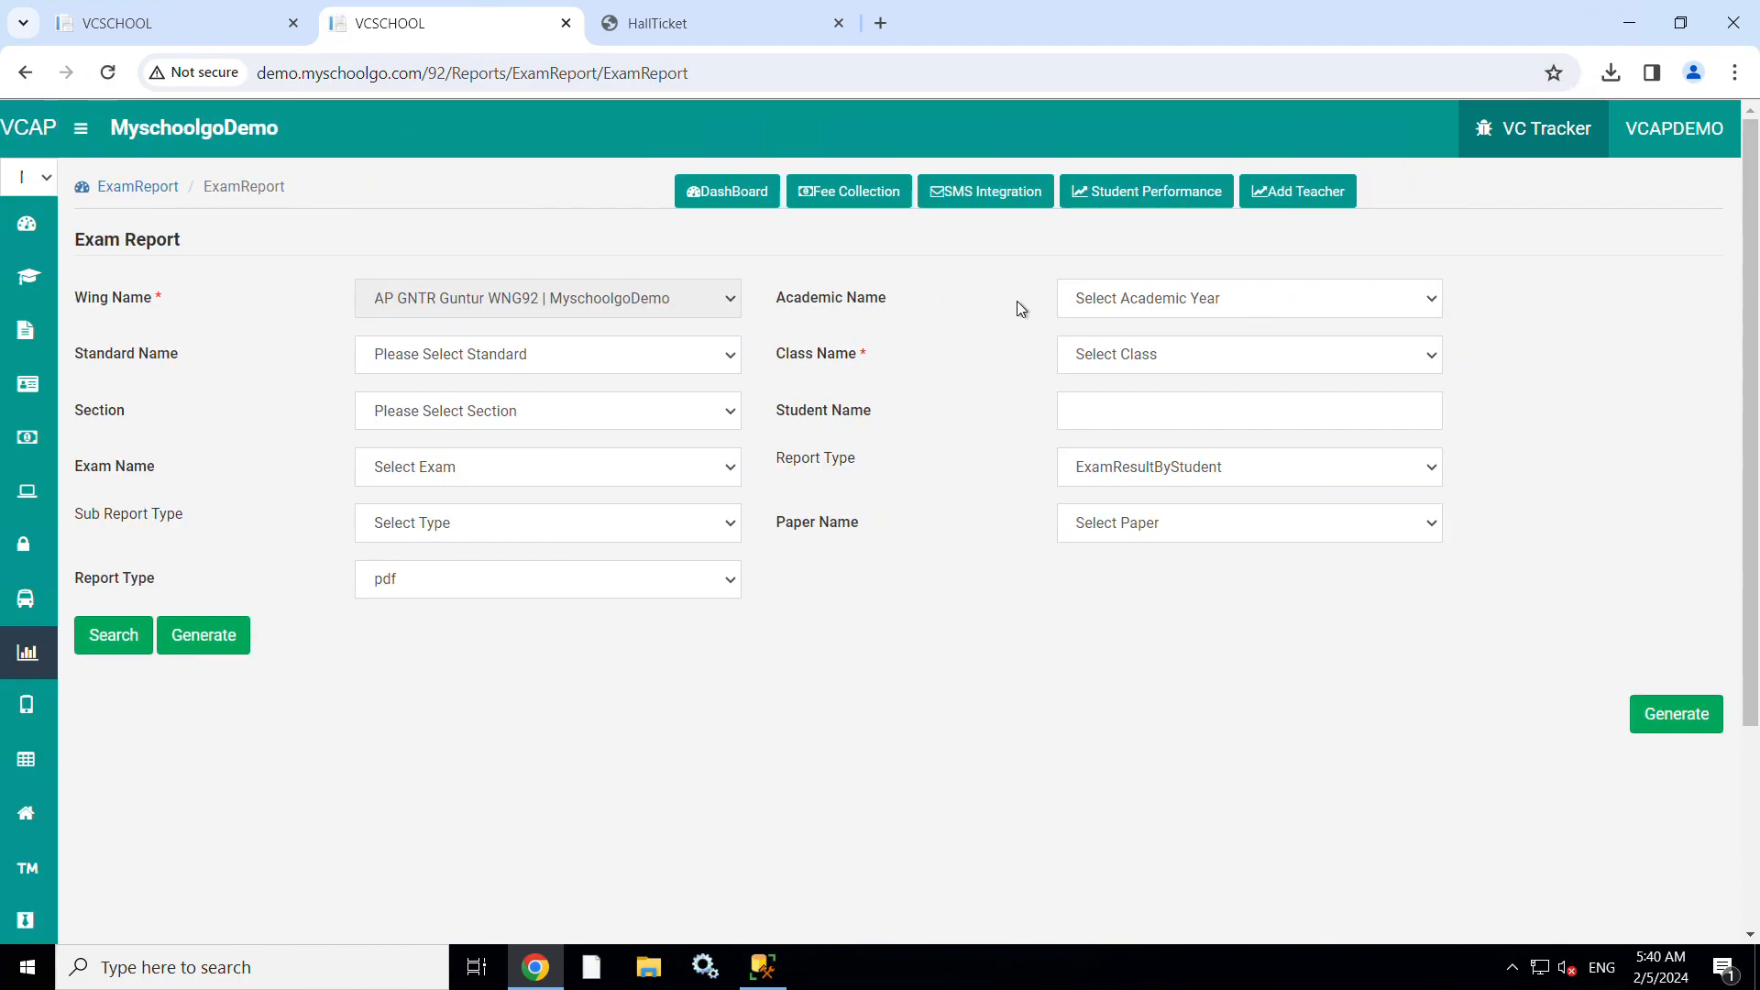
click(1093, 312)
click(1119, 348)
click(645, 354)
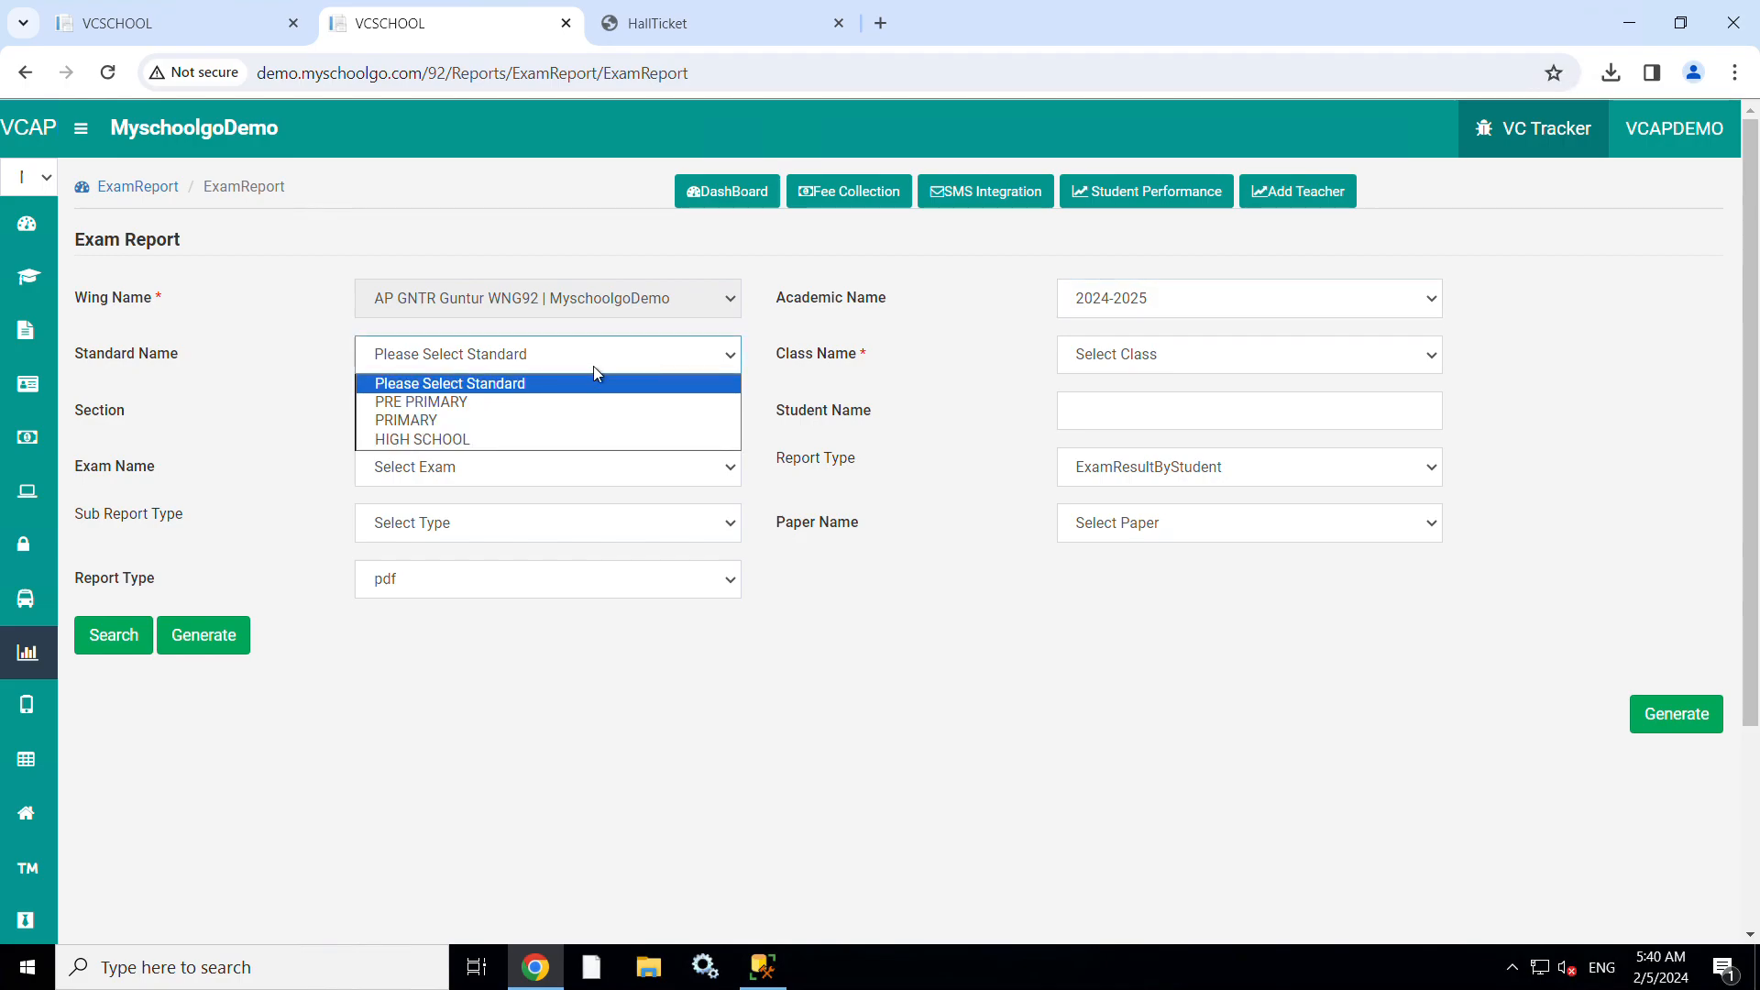
click(472, 441)
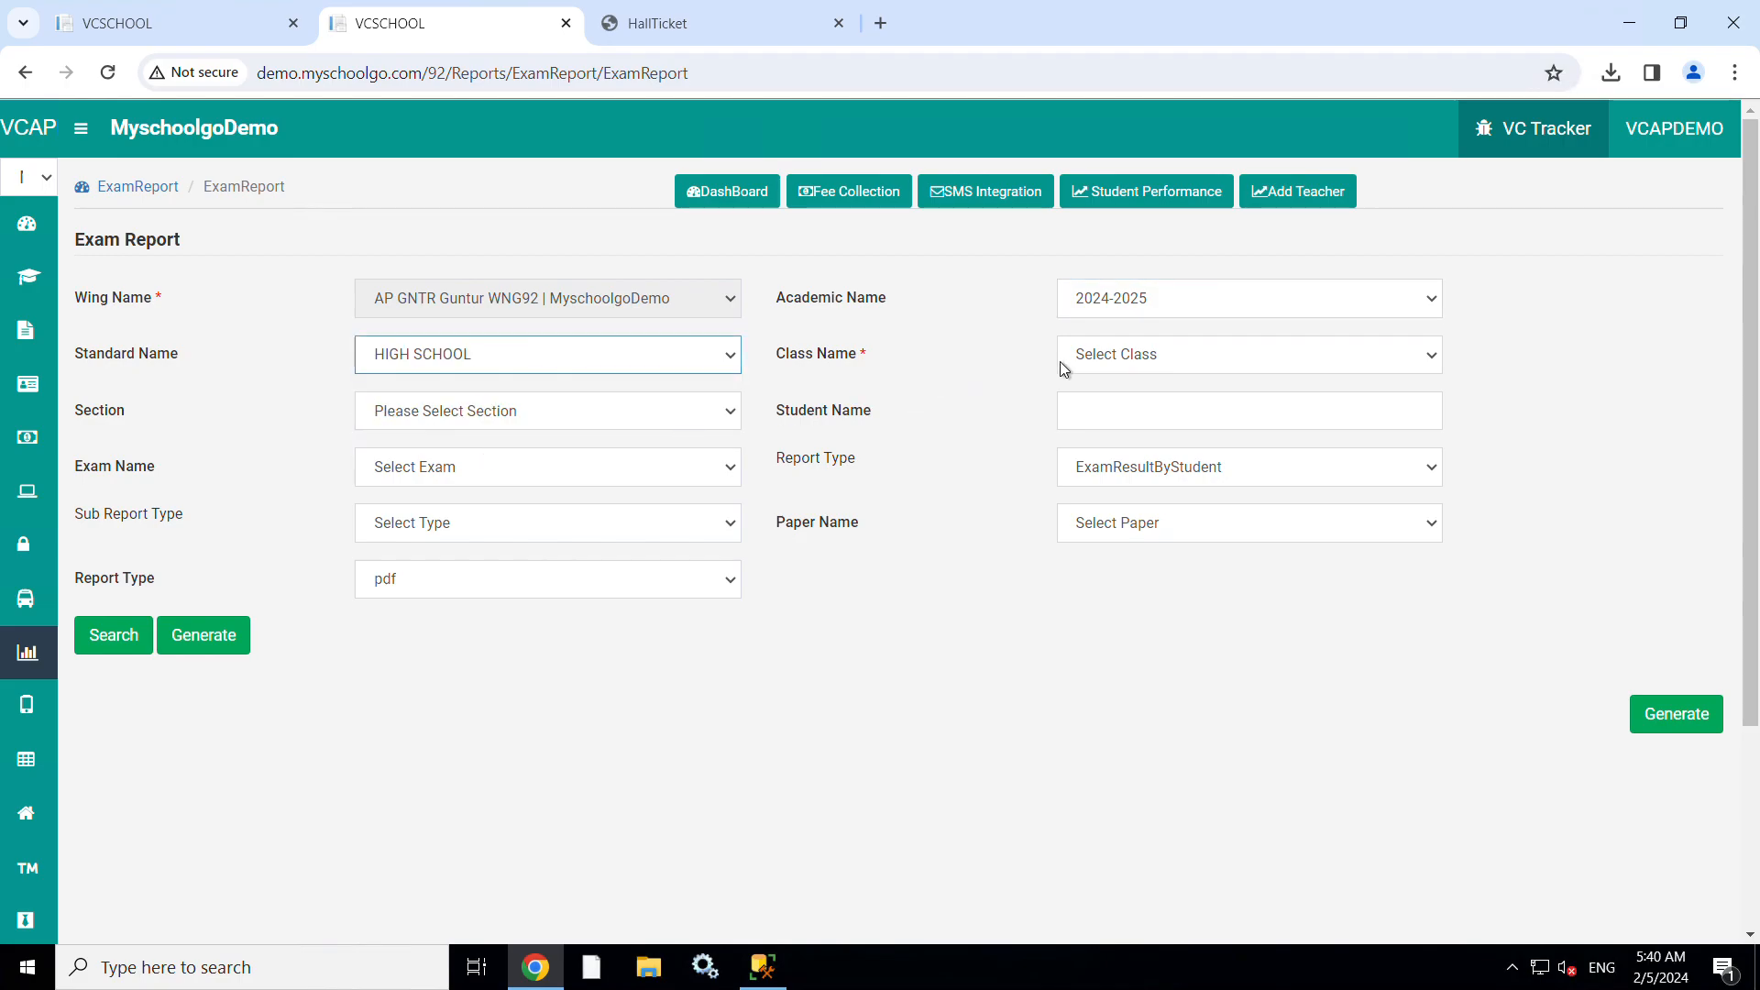
click(1108, 359)
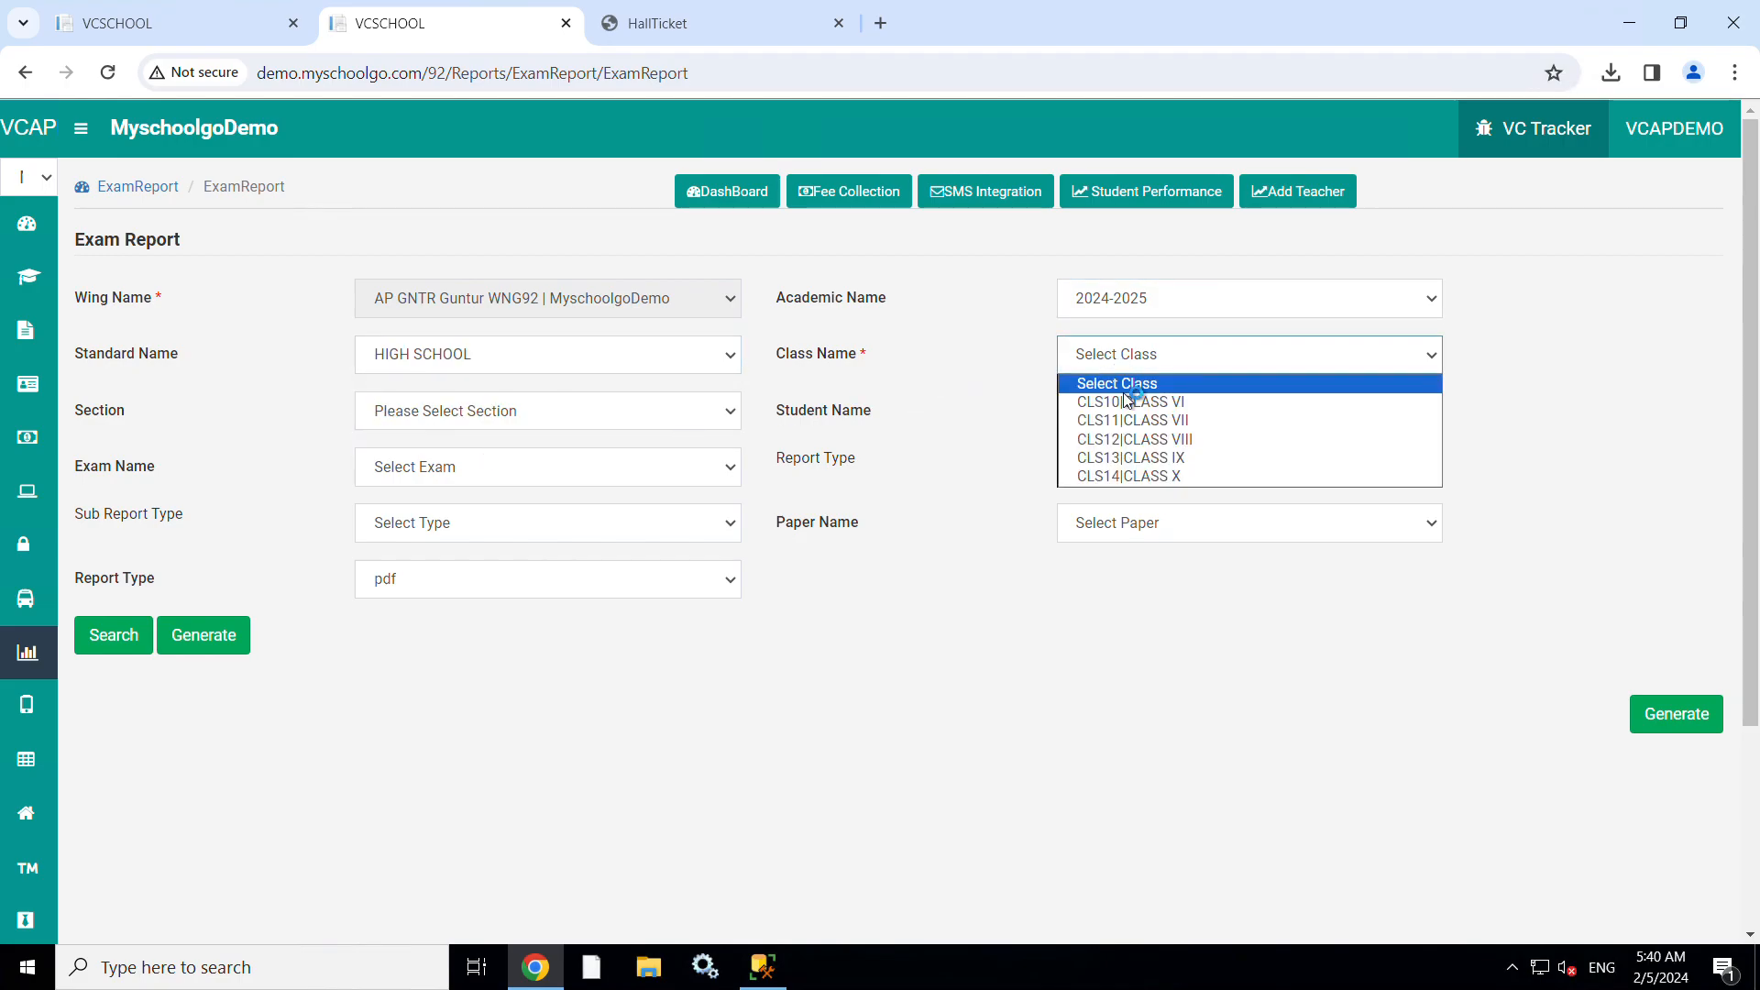
click(1169, 489)
Step: Set the report's section to ENGLISH|A, exam to FA1 TEST, report type to Exam Time Table/Schedule and sub report type to Student Hall Ticket
click(580, 411)
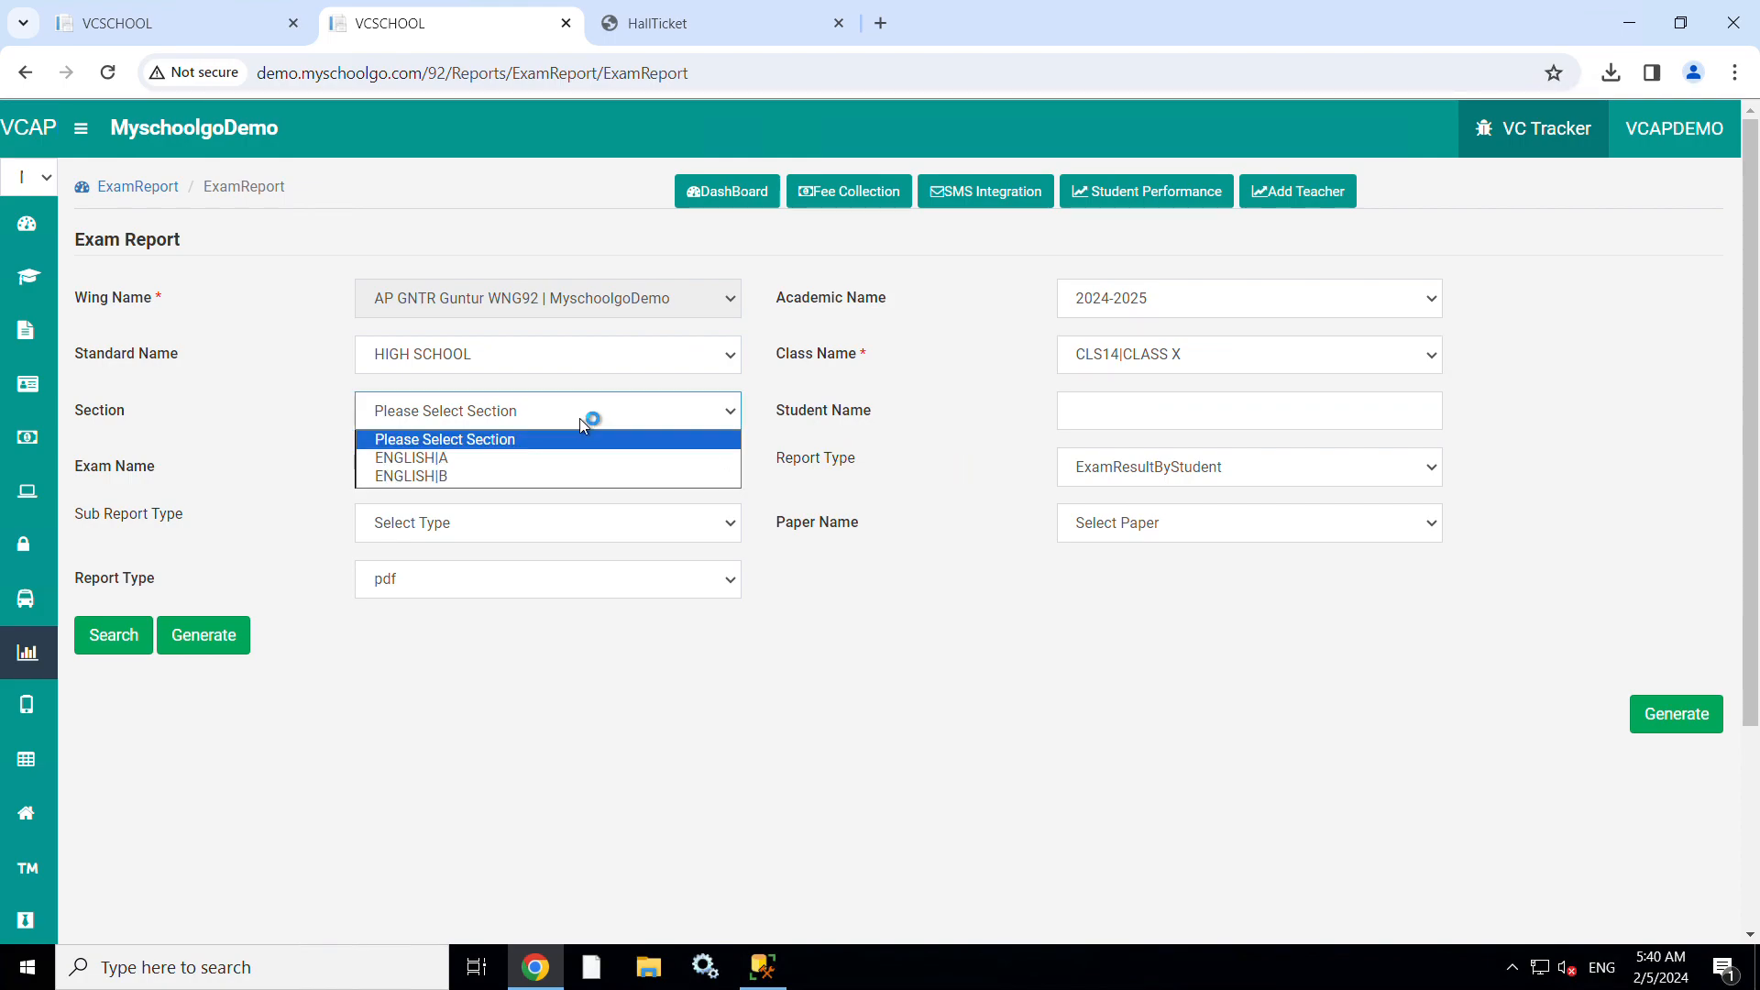
click(462, 458)
click(462, 466)
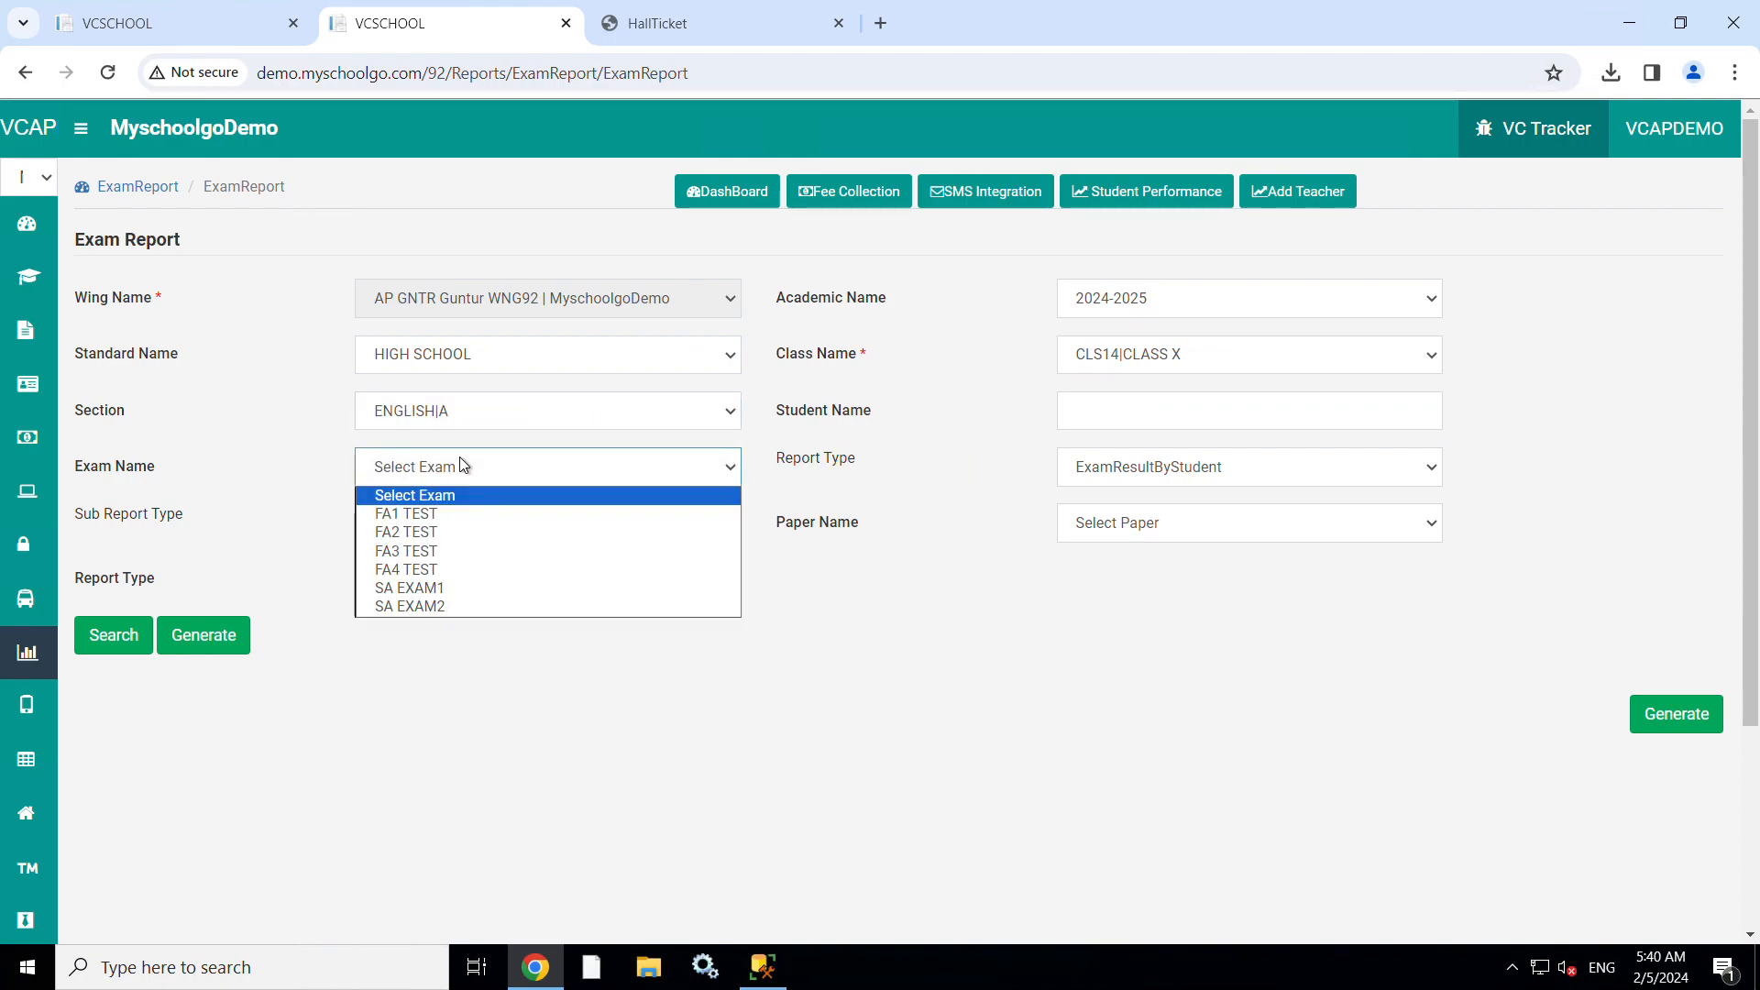
click(440, 515)
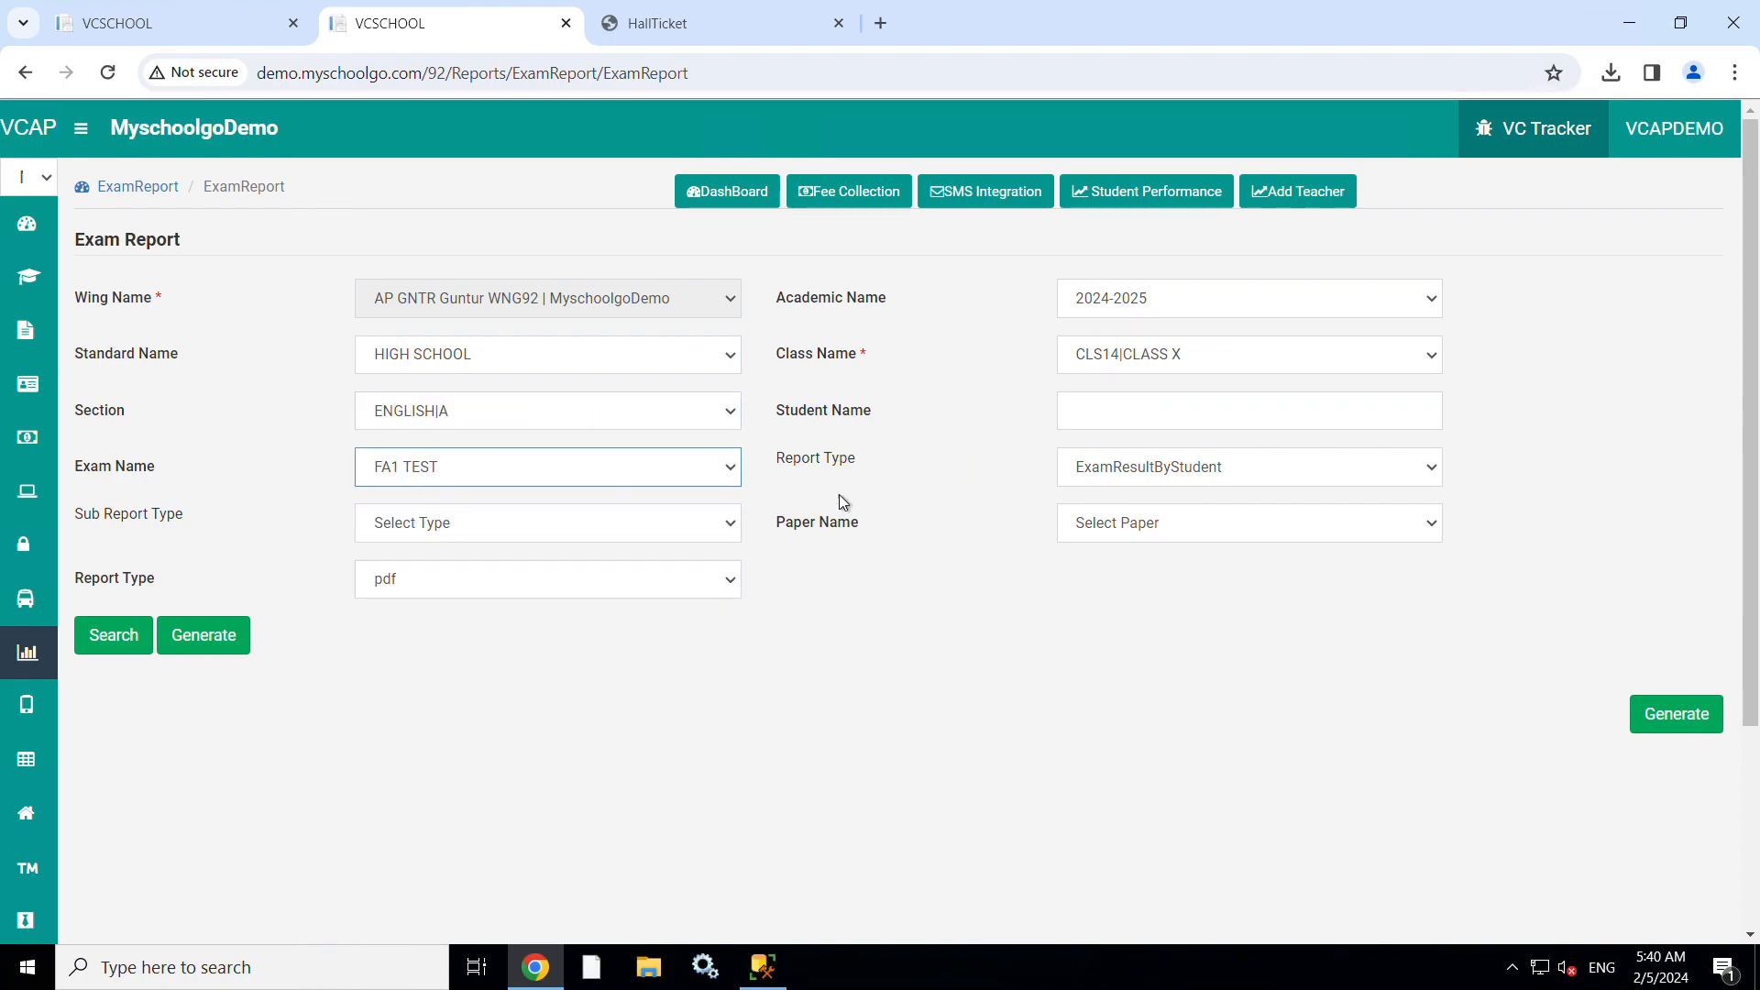
click(1098, 472)
click(1166, 552)
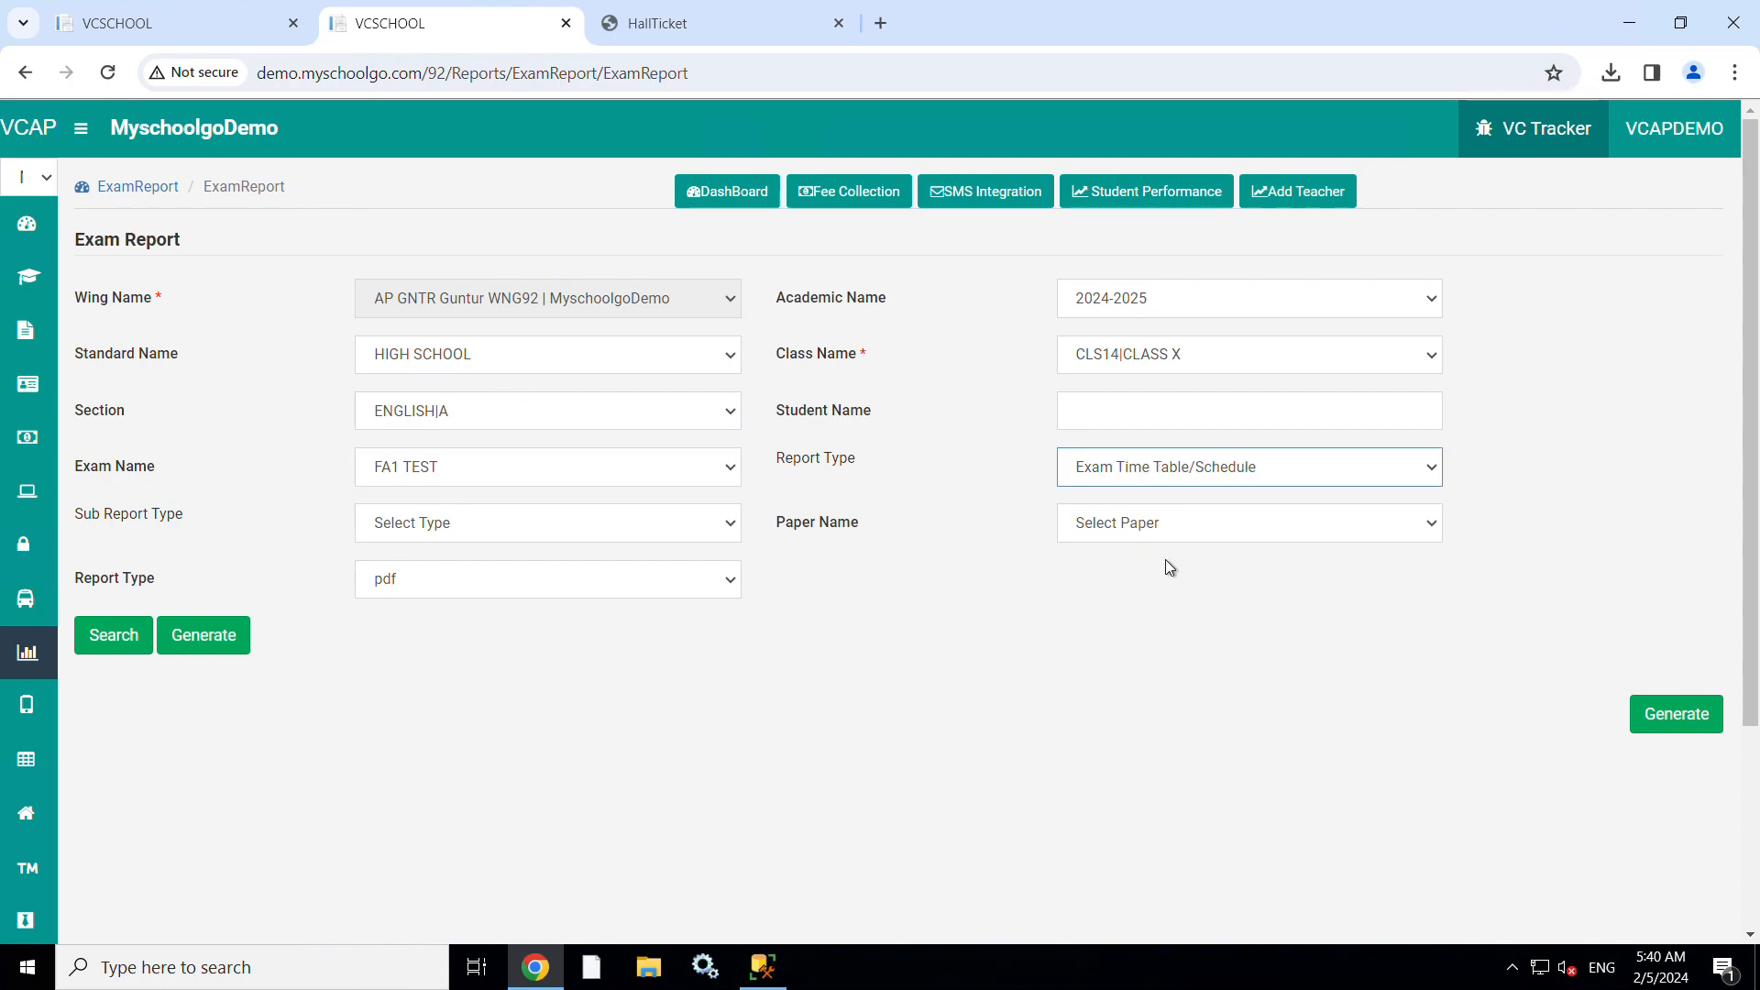
click(583, 535)
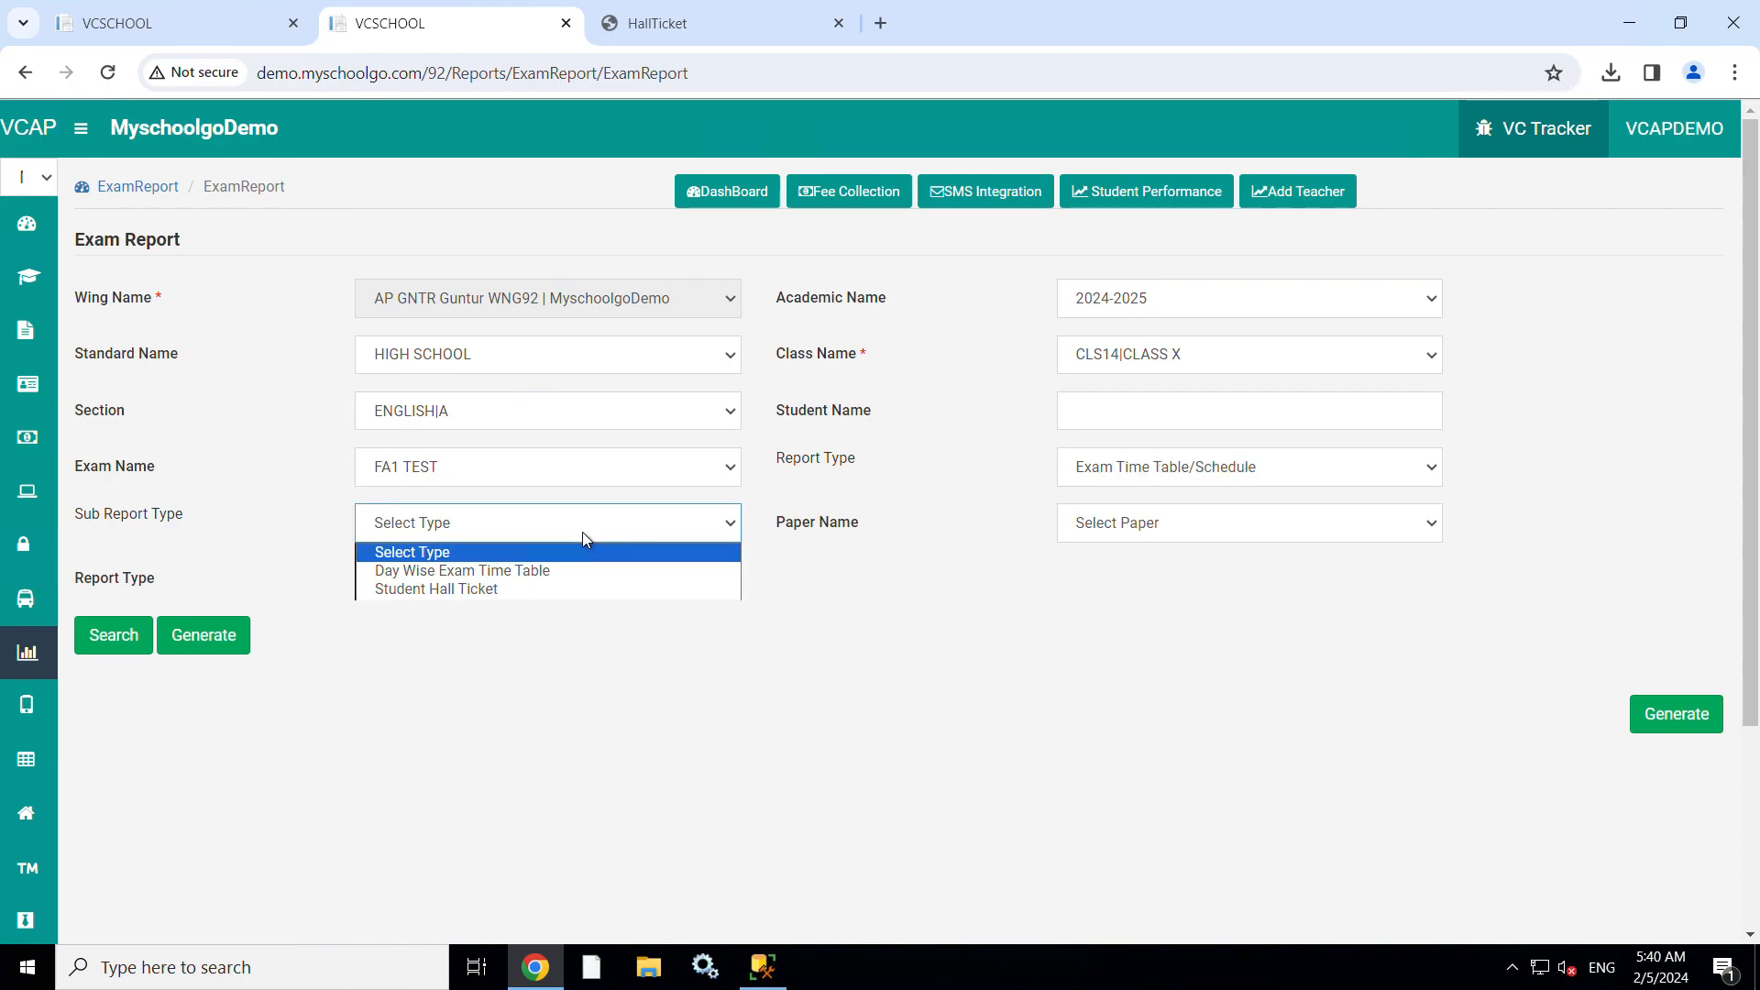
click(511, 592)
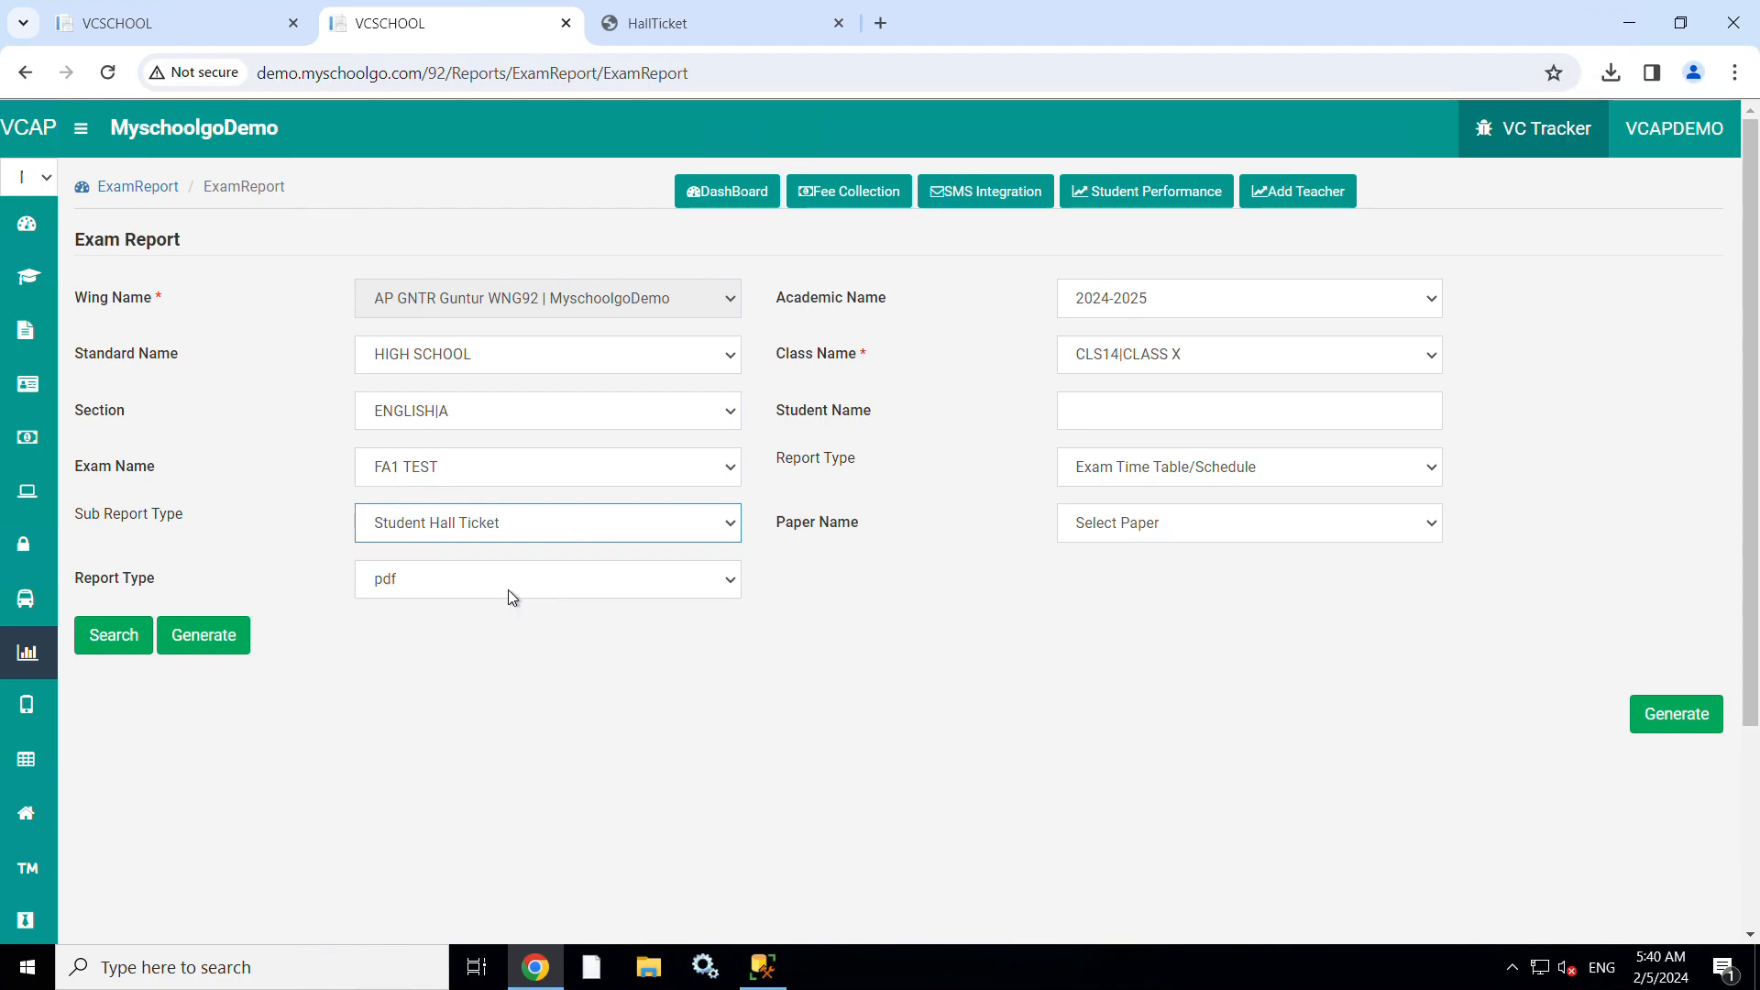
Step: Generate the hall ticket PDF for the selected class, keep the blocked download and open the file
click(122, 639)
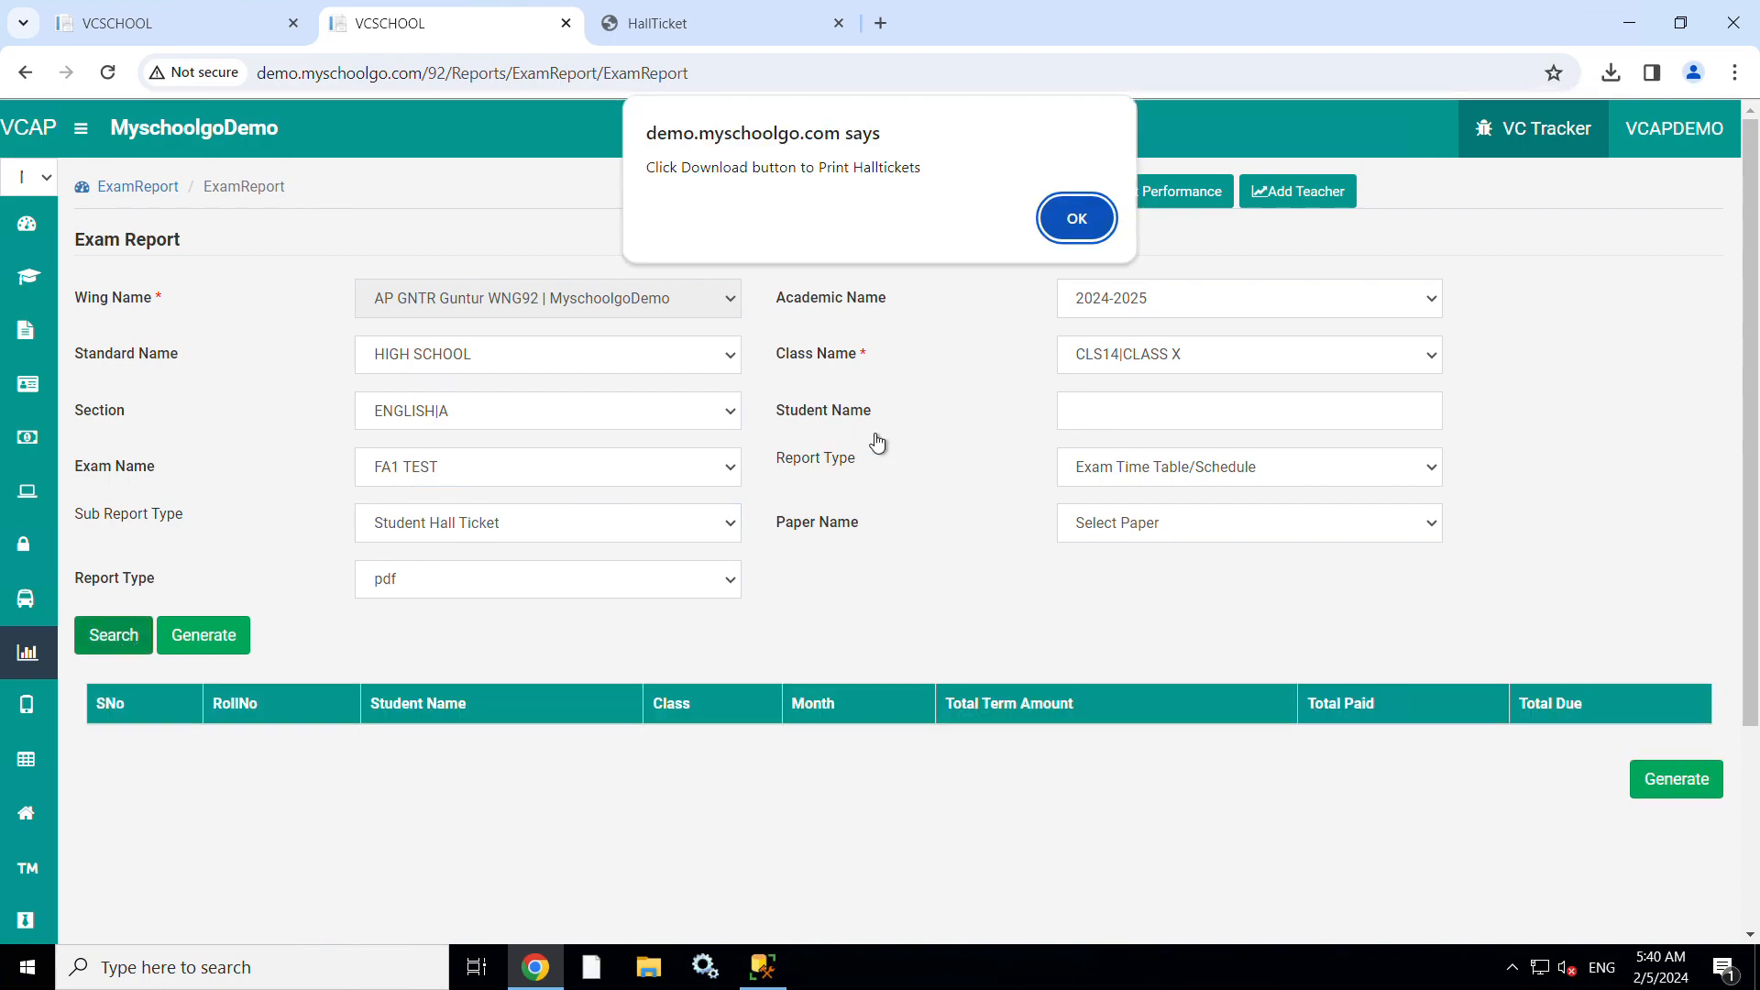
click(1080, 233)
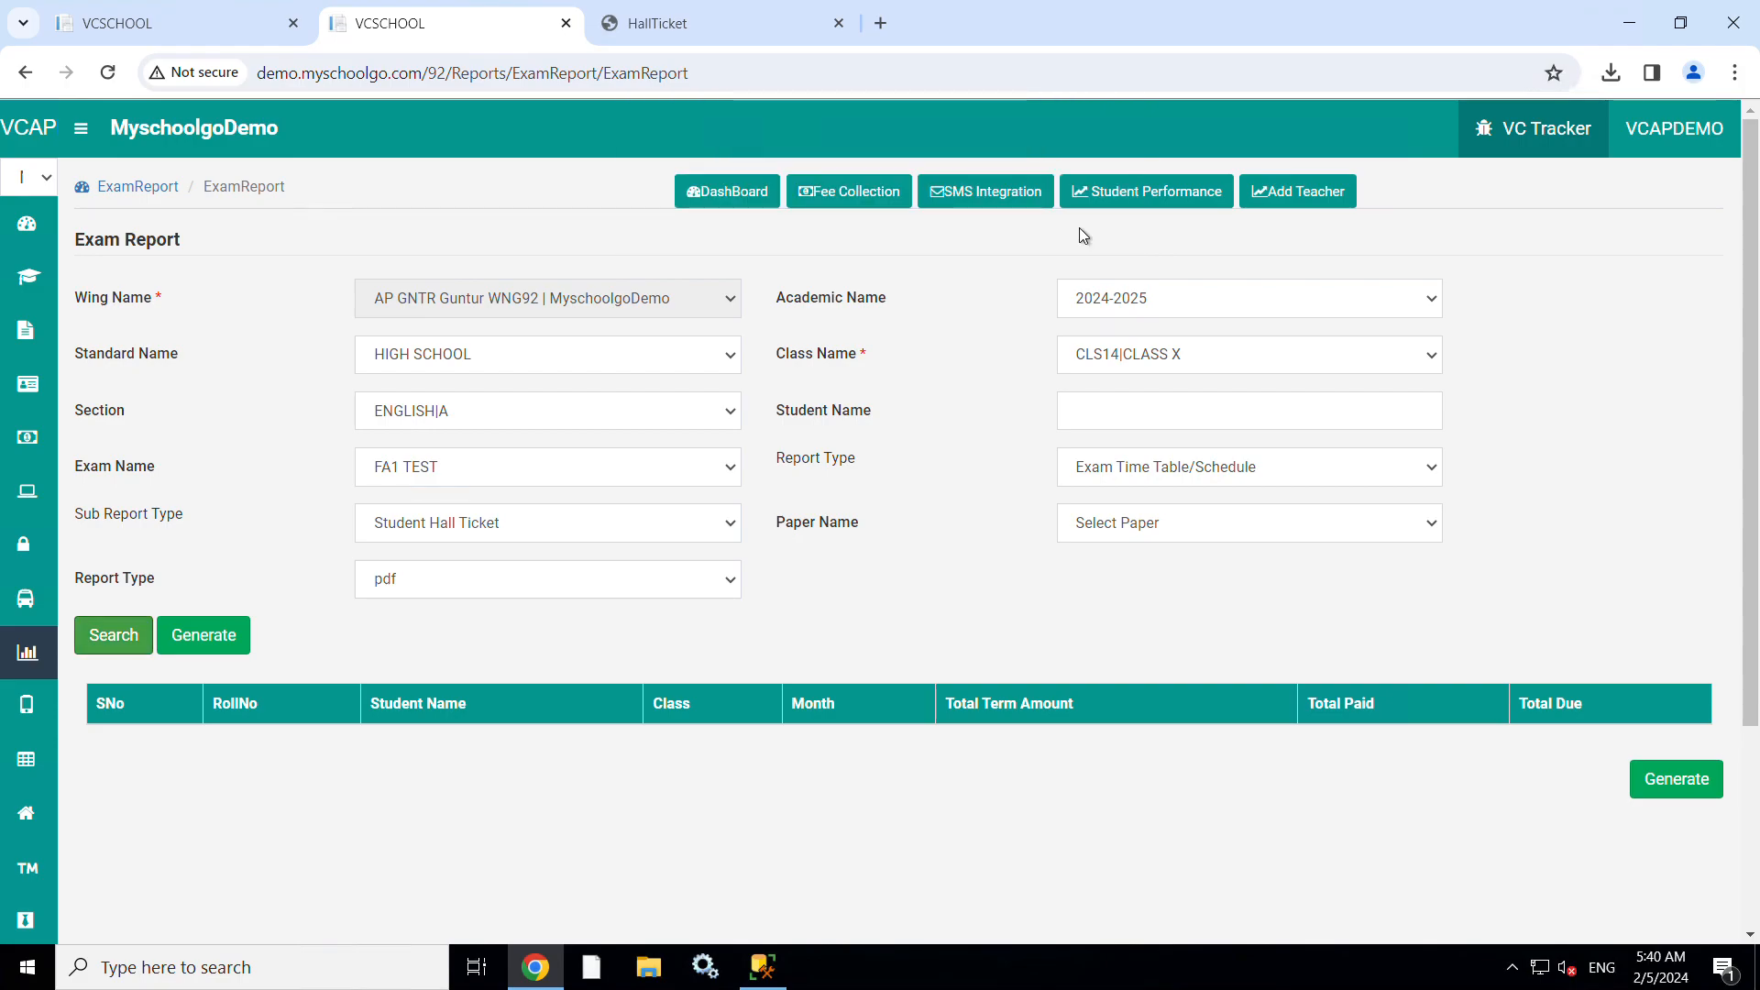
click(1681, 791)
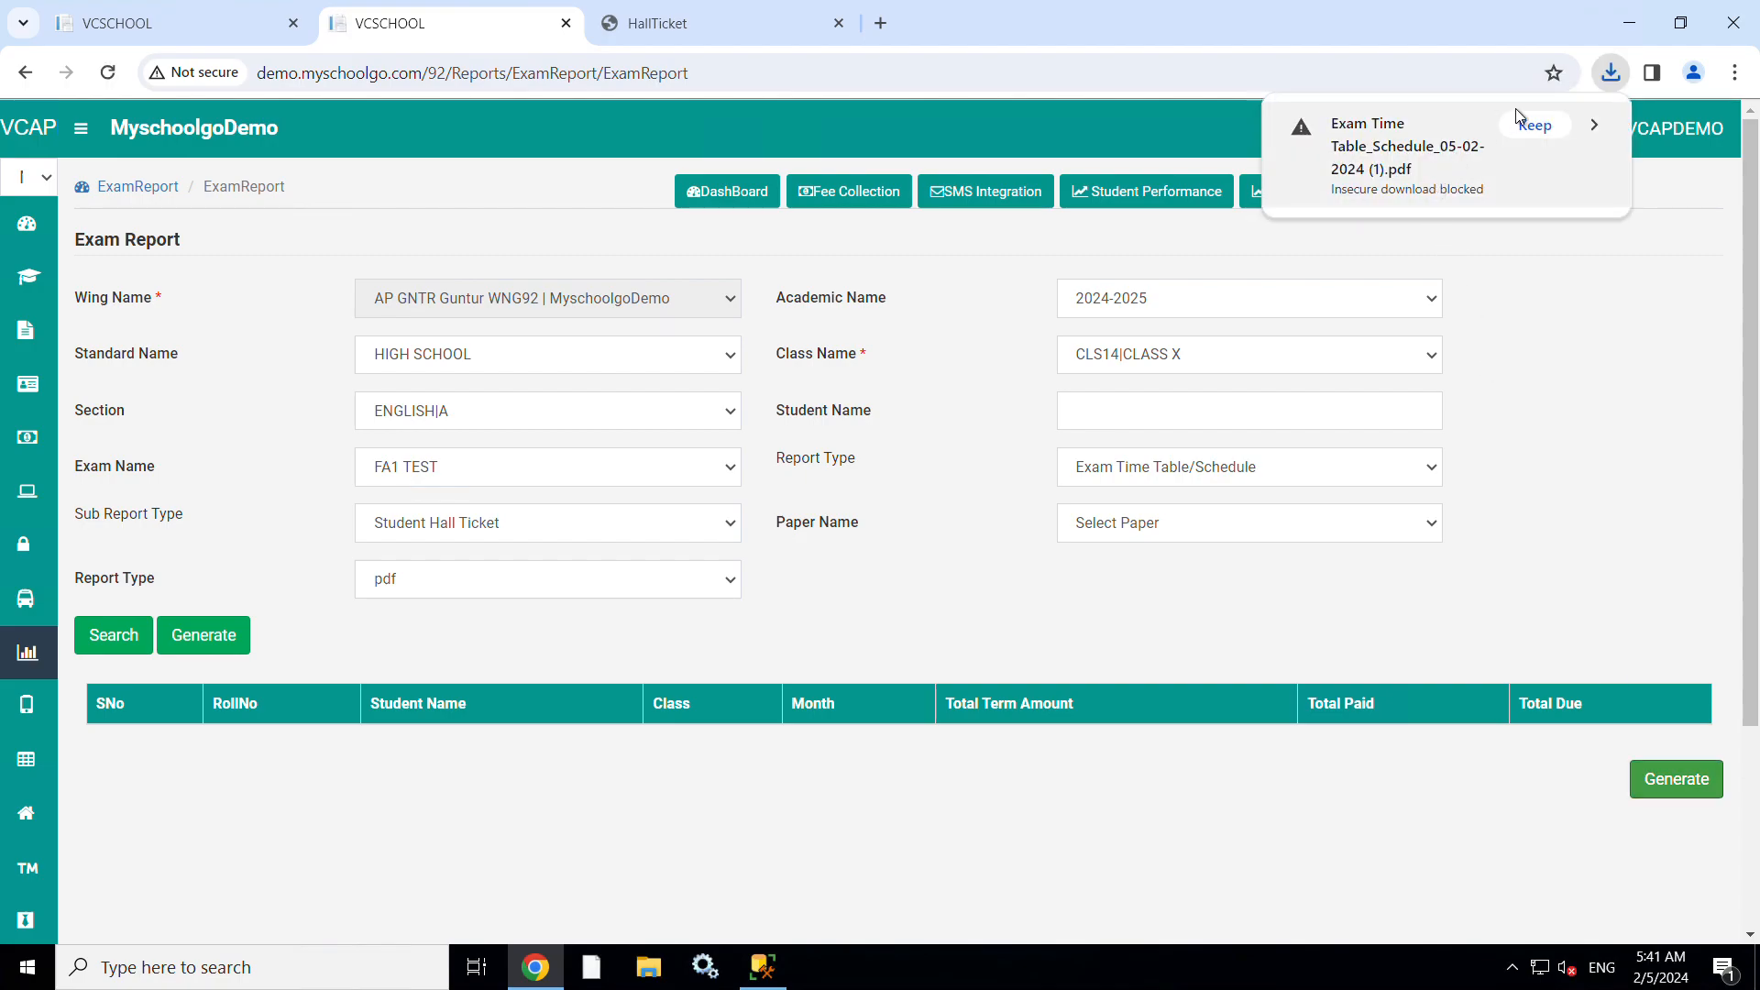
click(1532, 124)
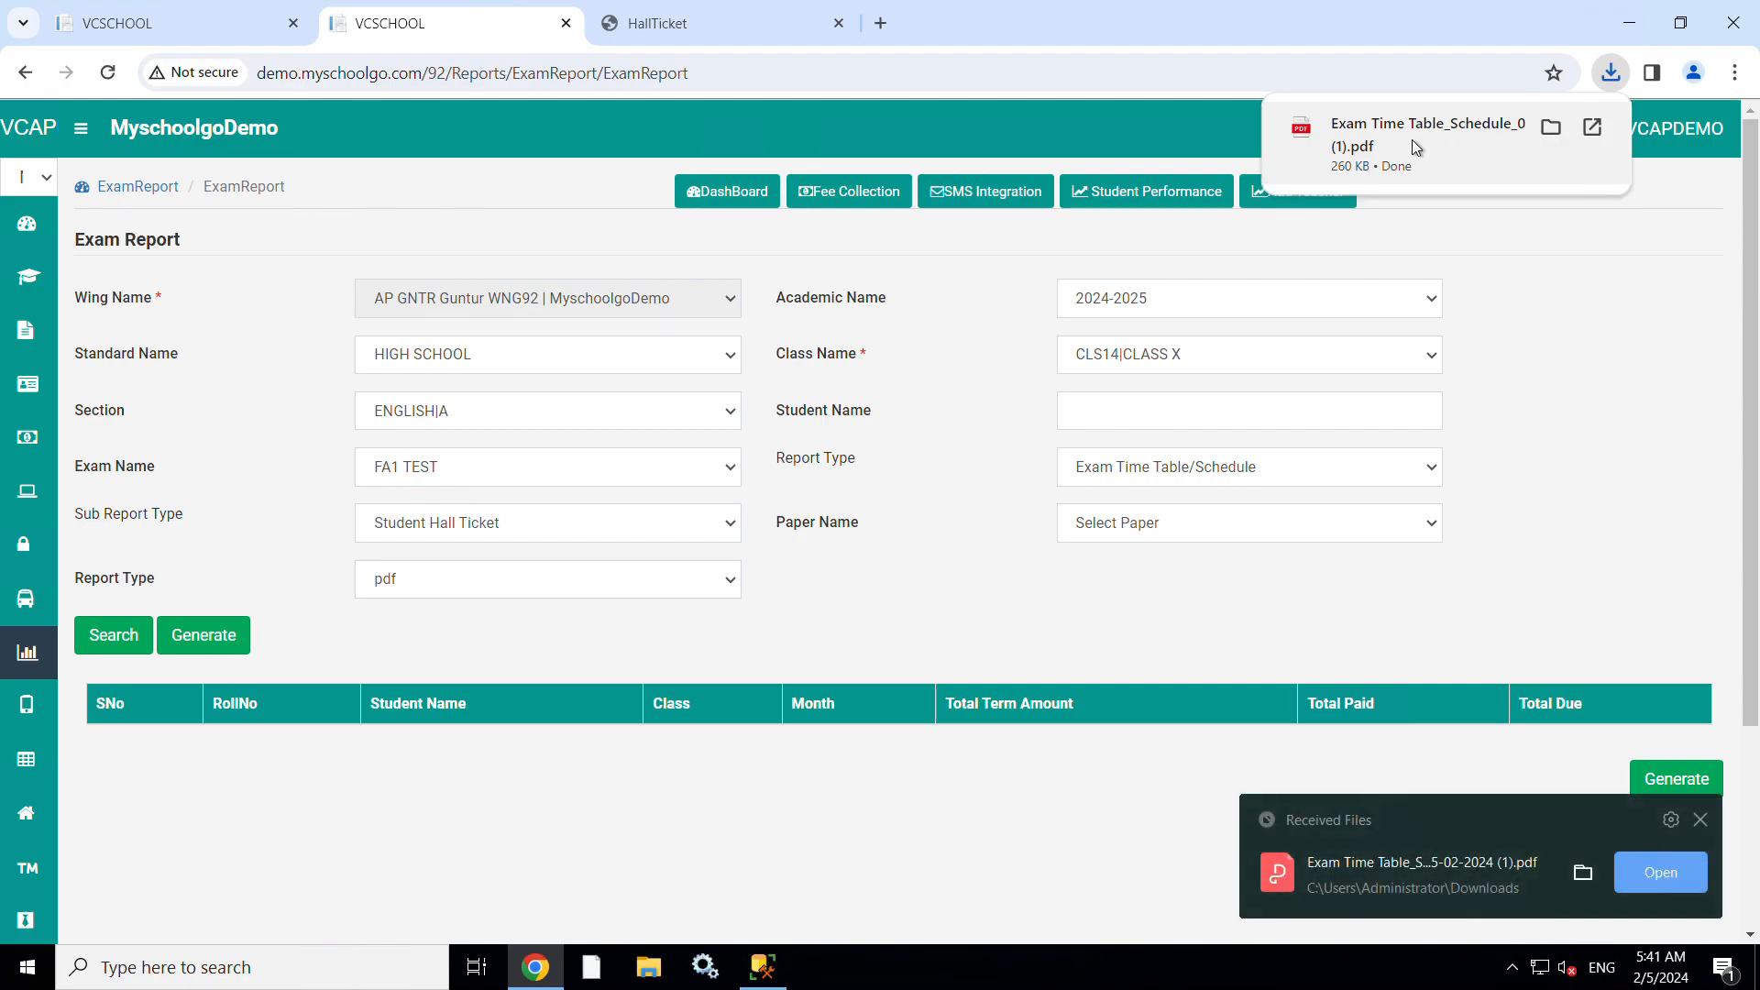
click(1370, 149)
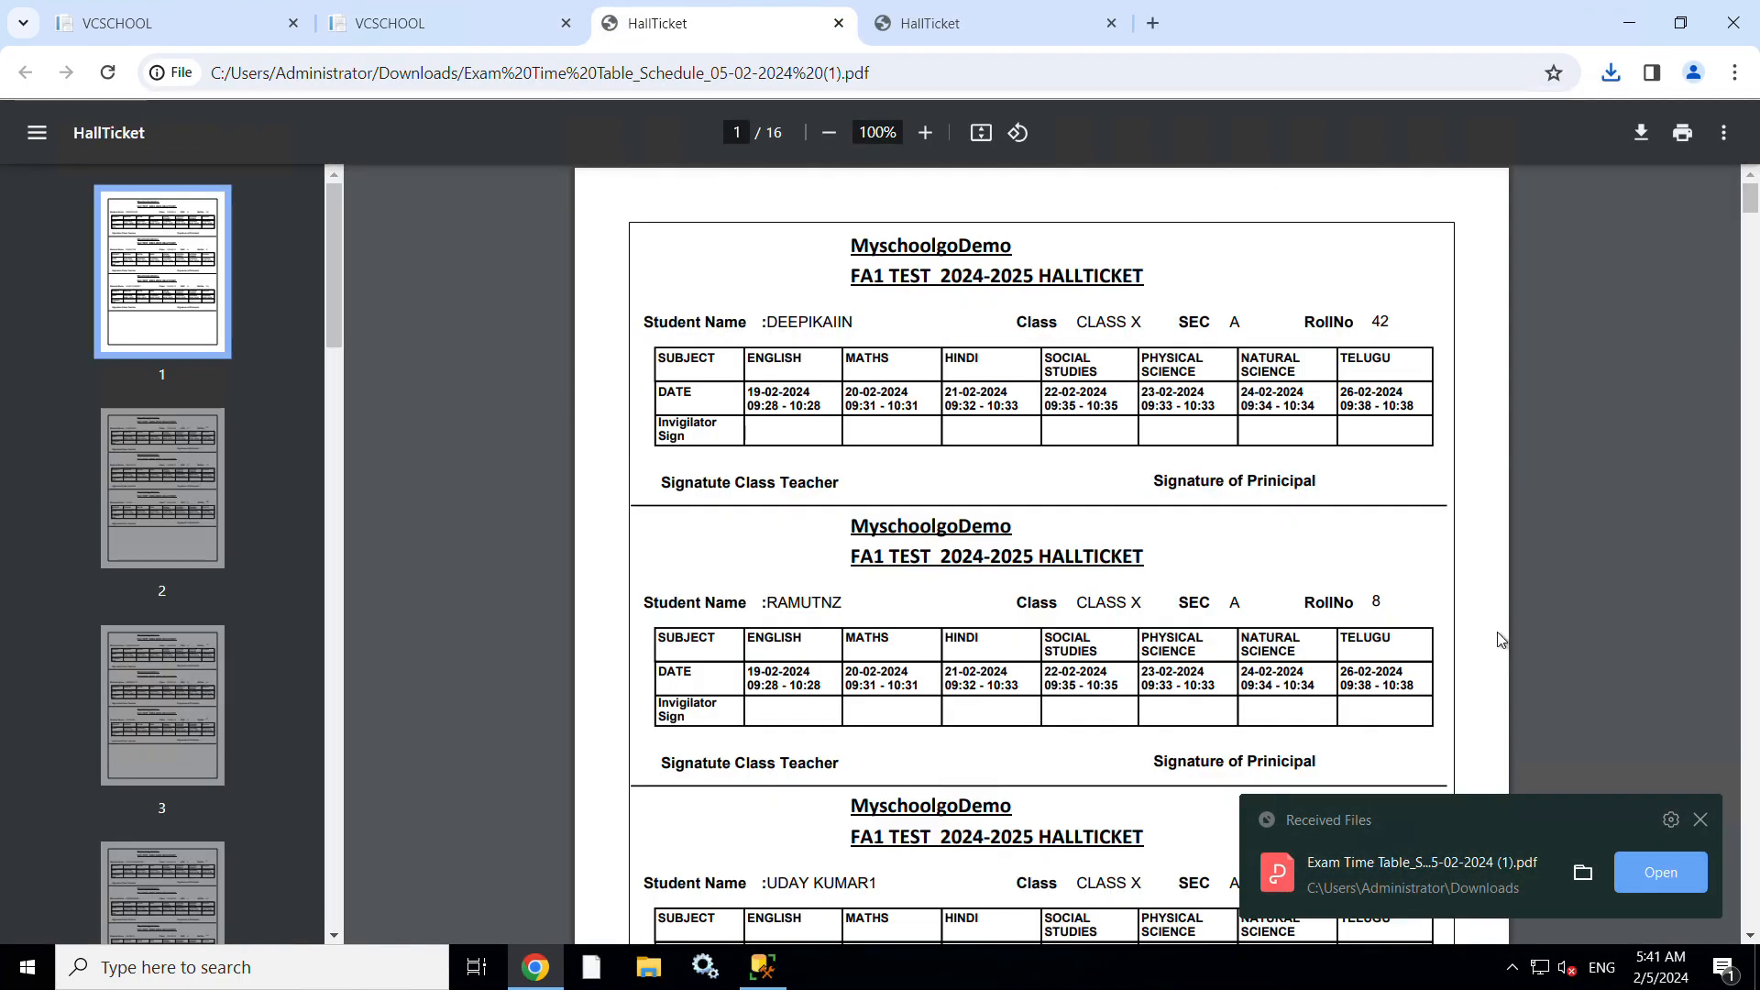
click(1711, 830)
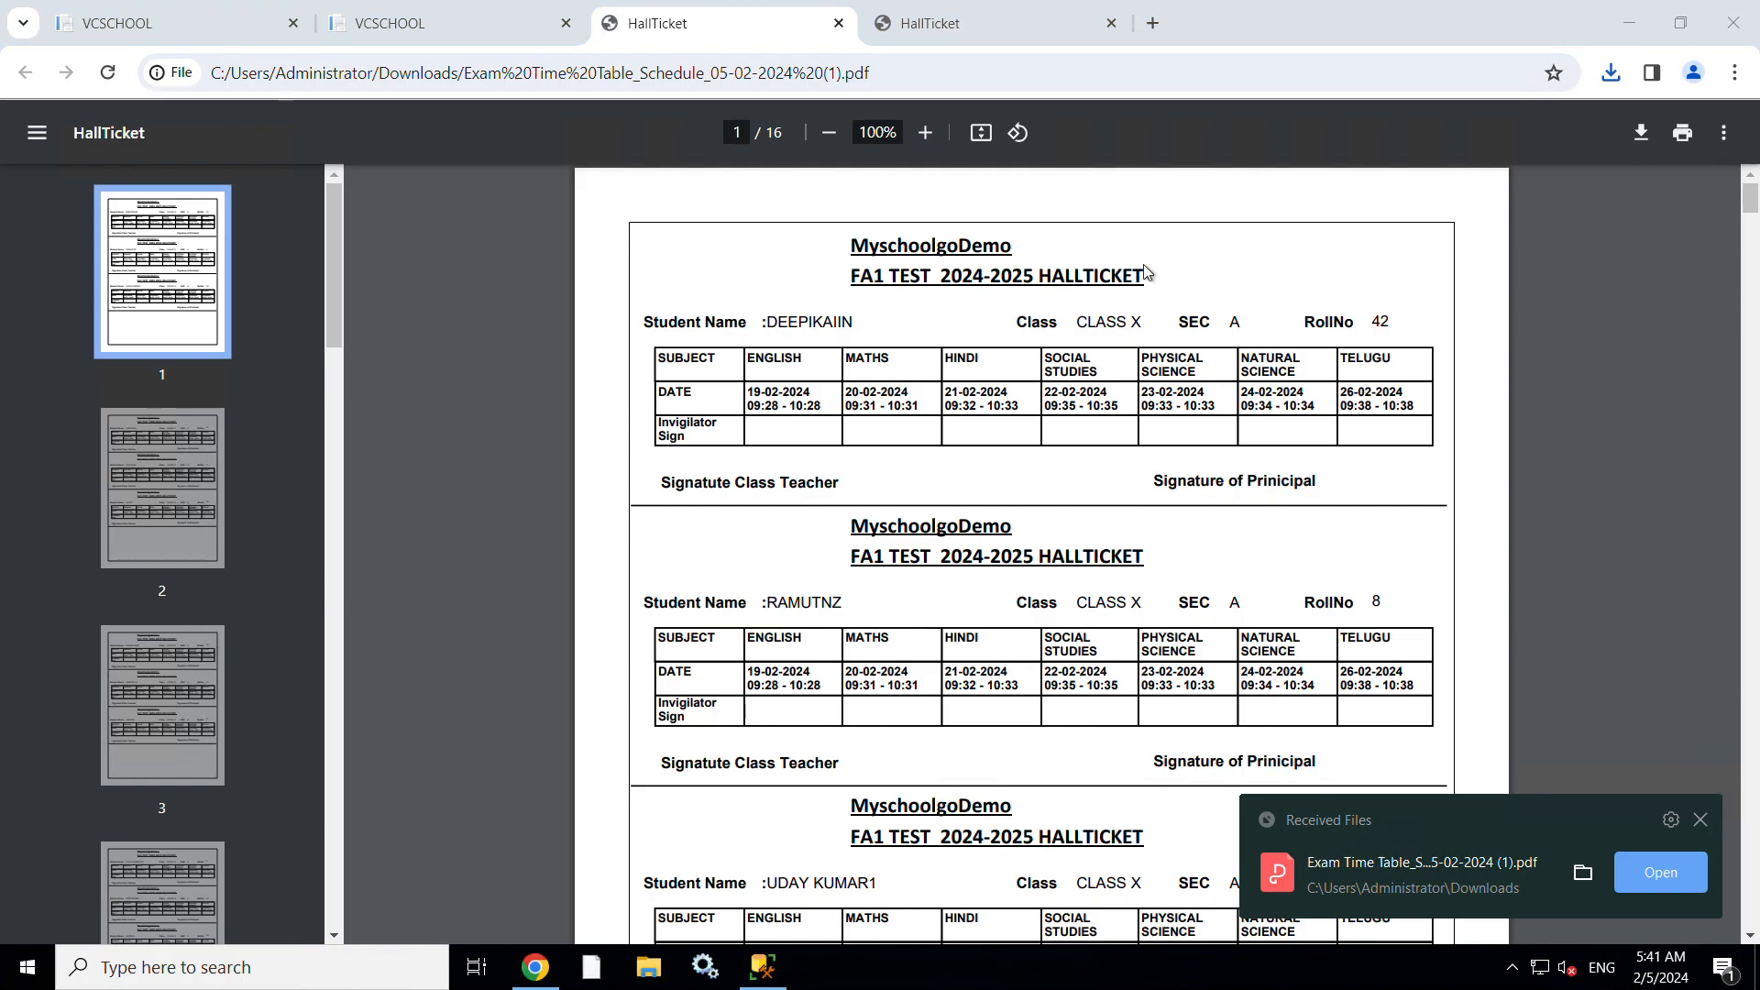
Step: Compare the exam dates in the earlier hall ticket PDF with those in the newly generated one
click(972, 31)
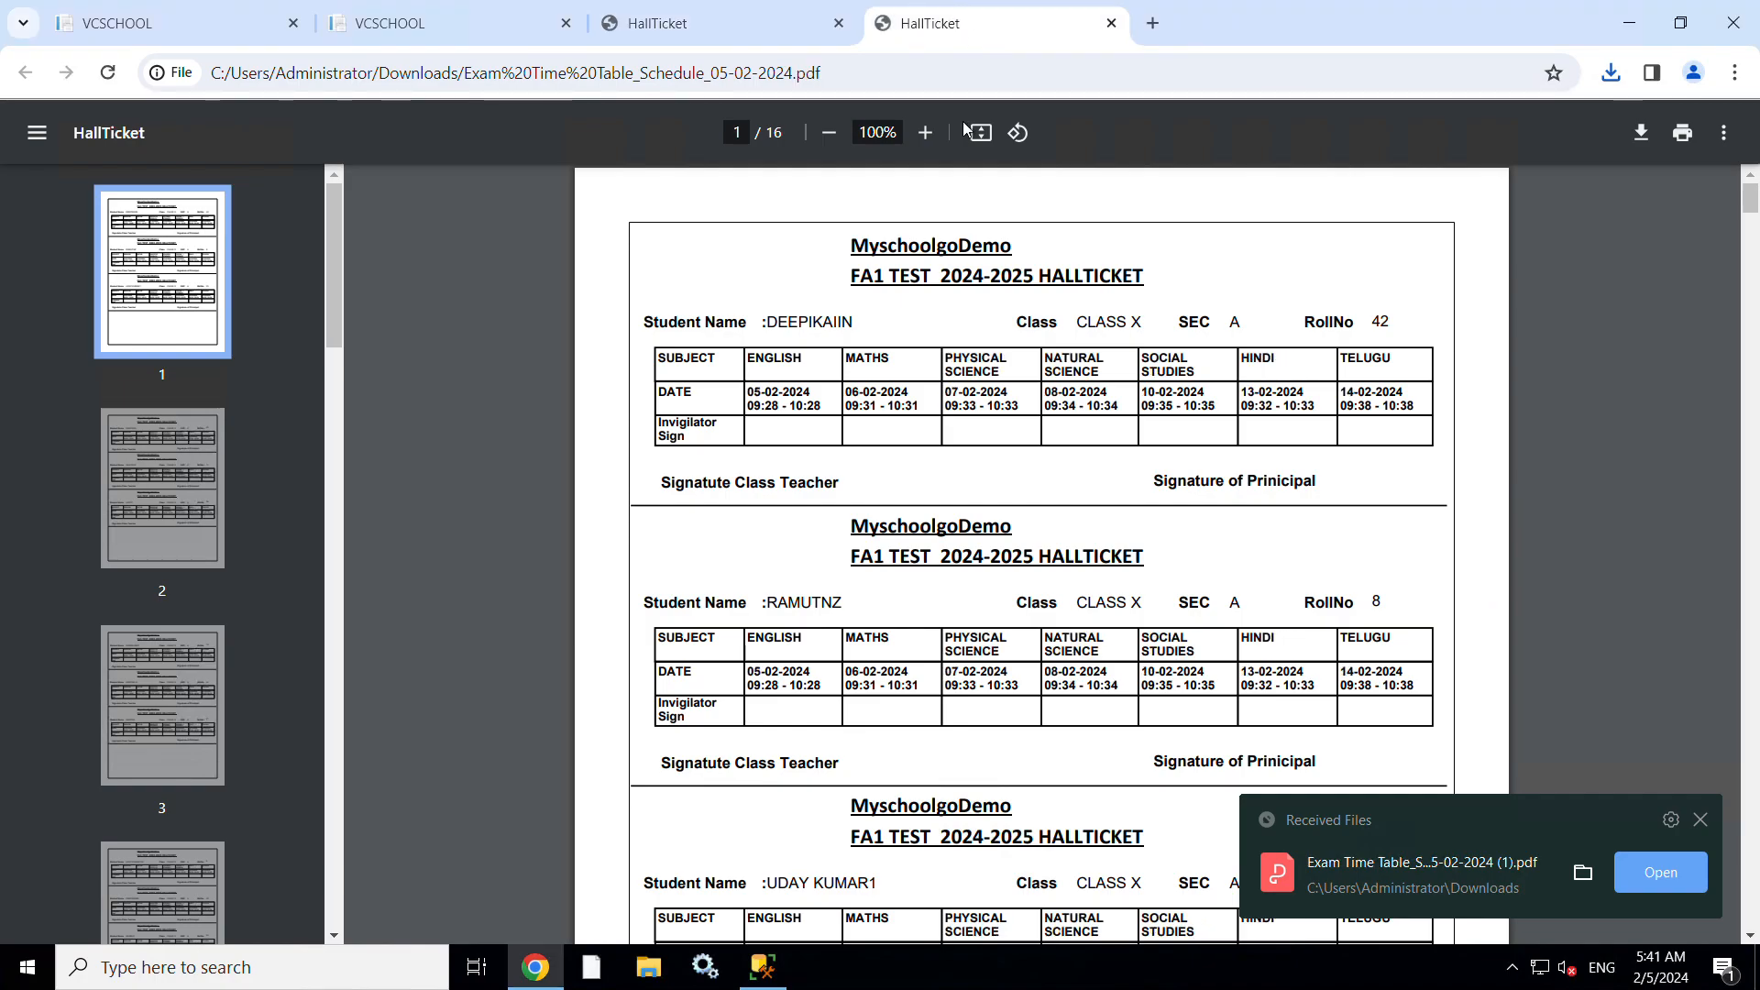
click(1714, 818)
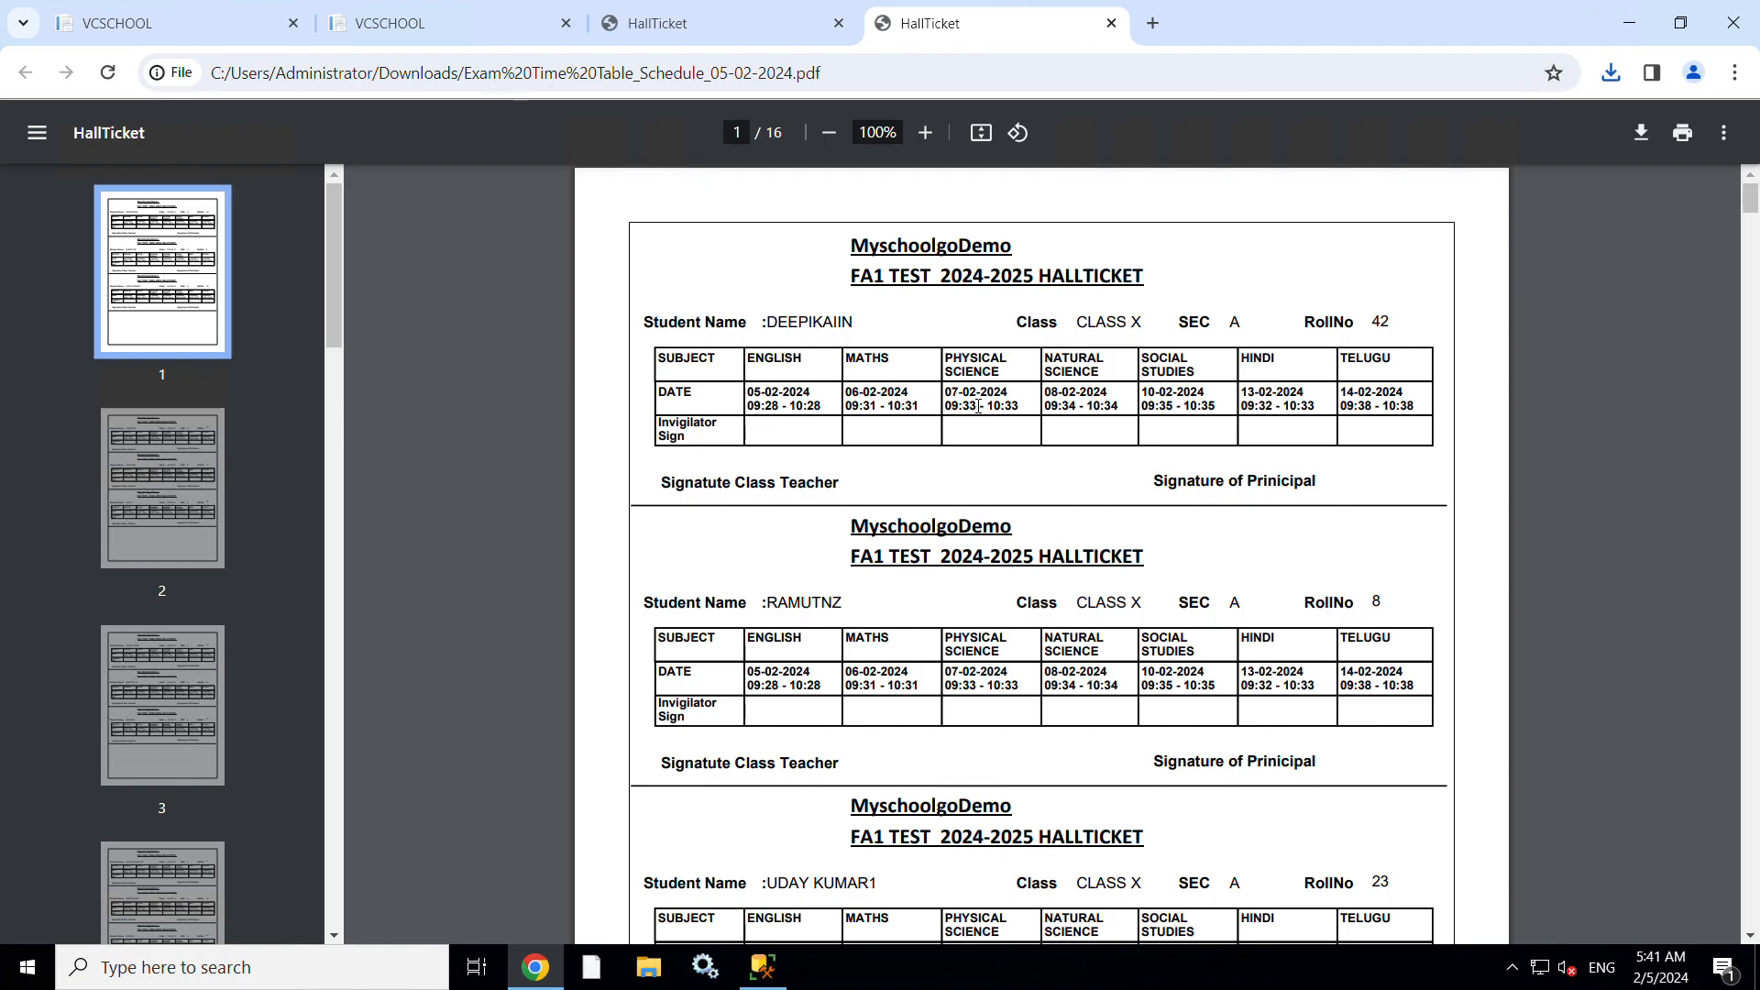
click(706, 29)
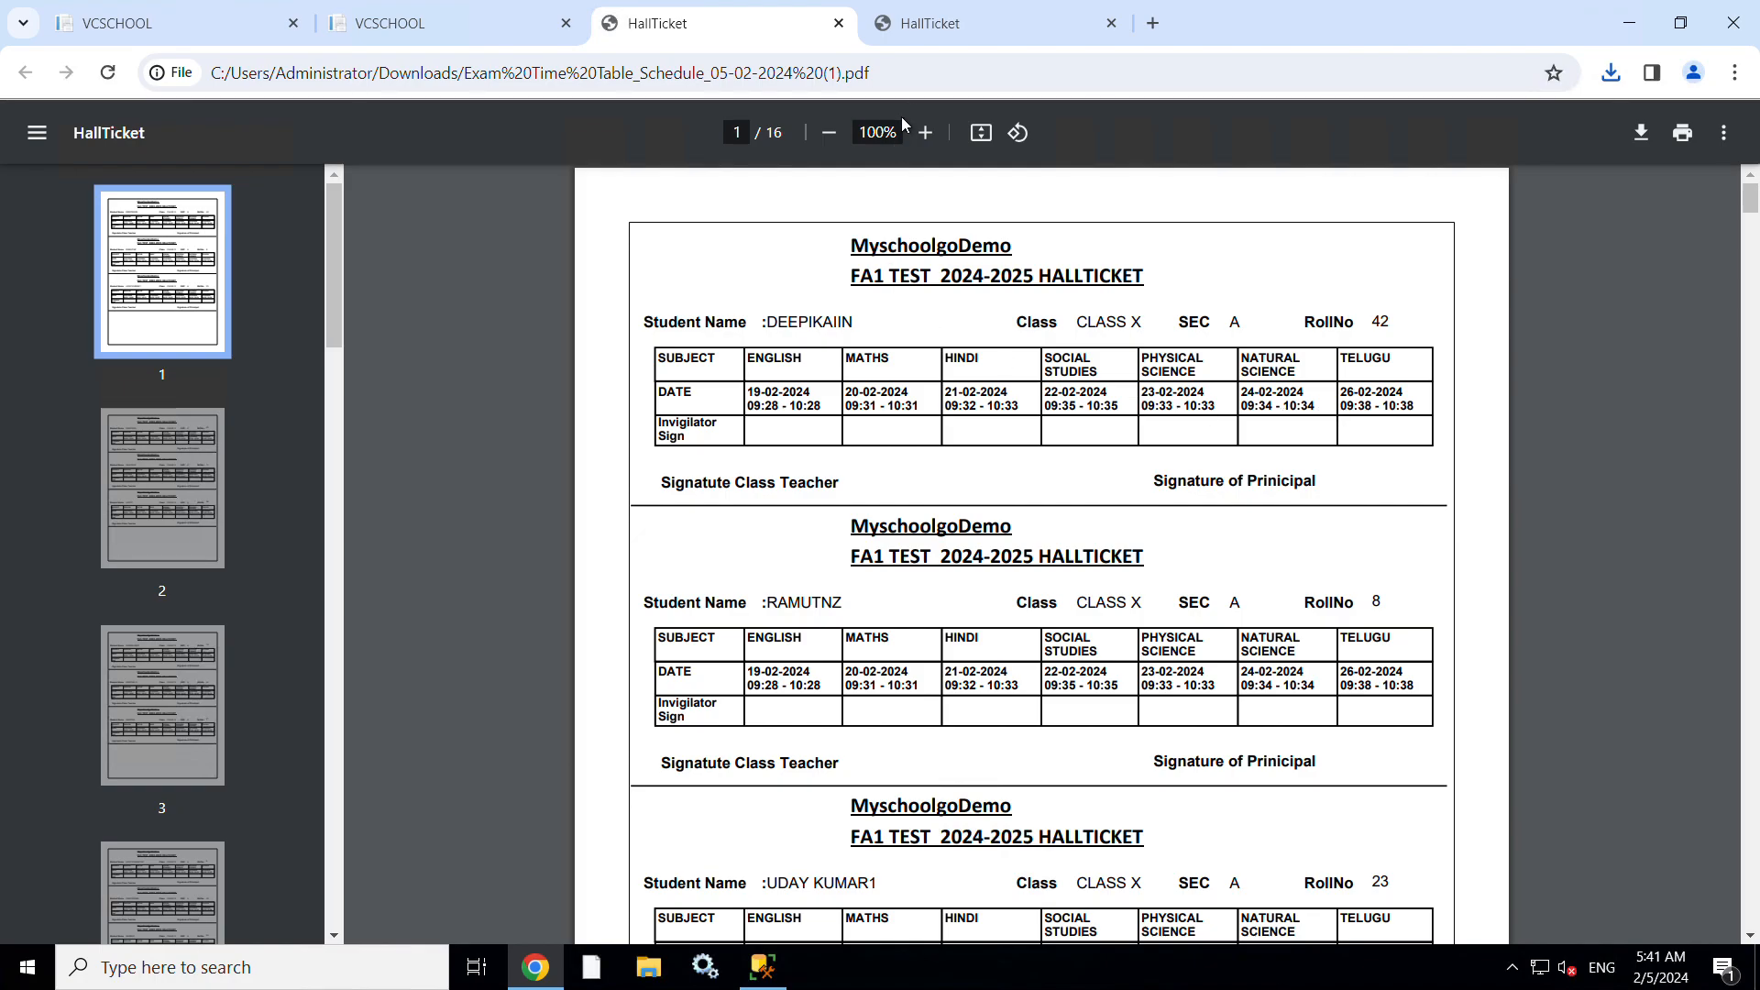
click(939, 26)
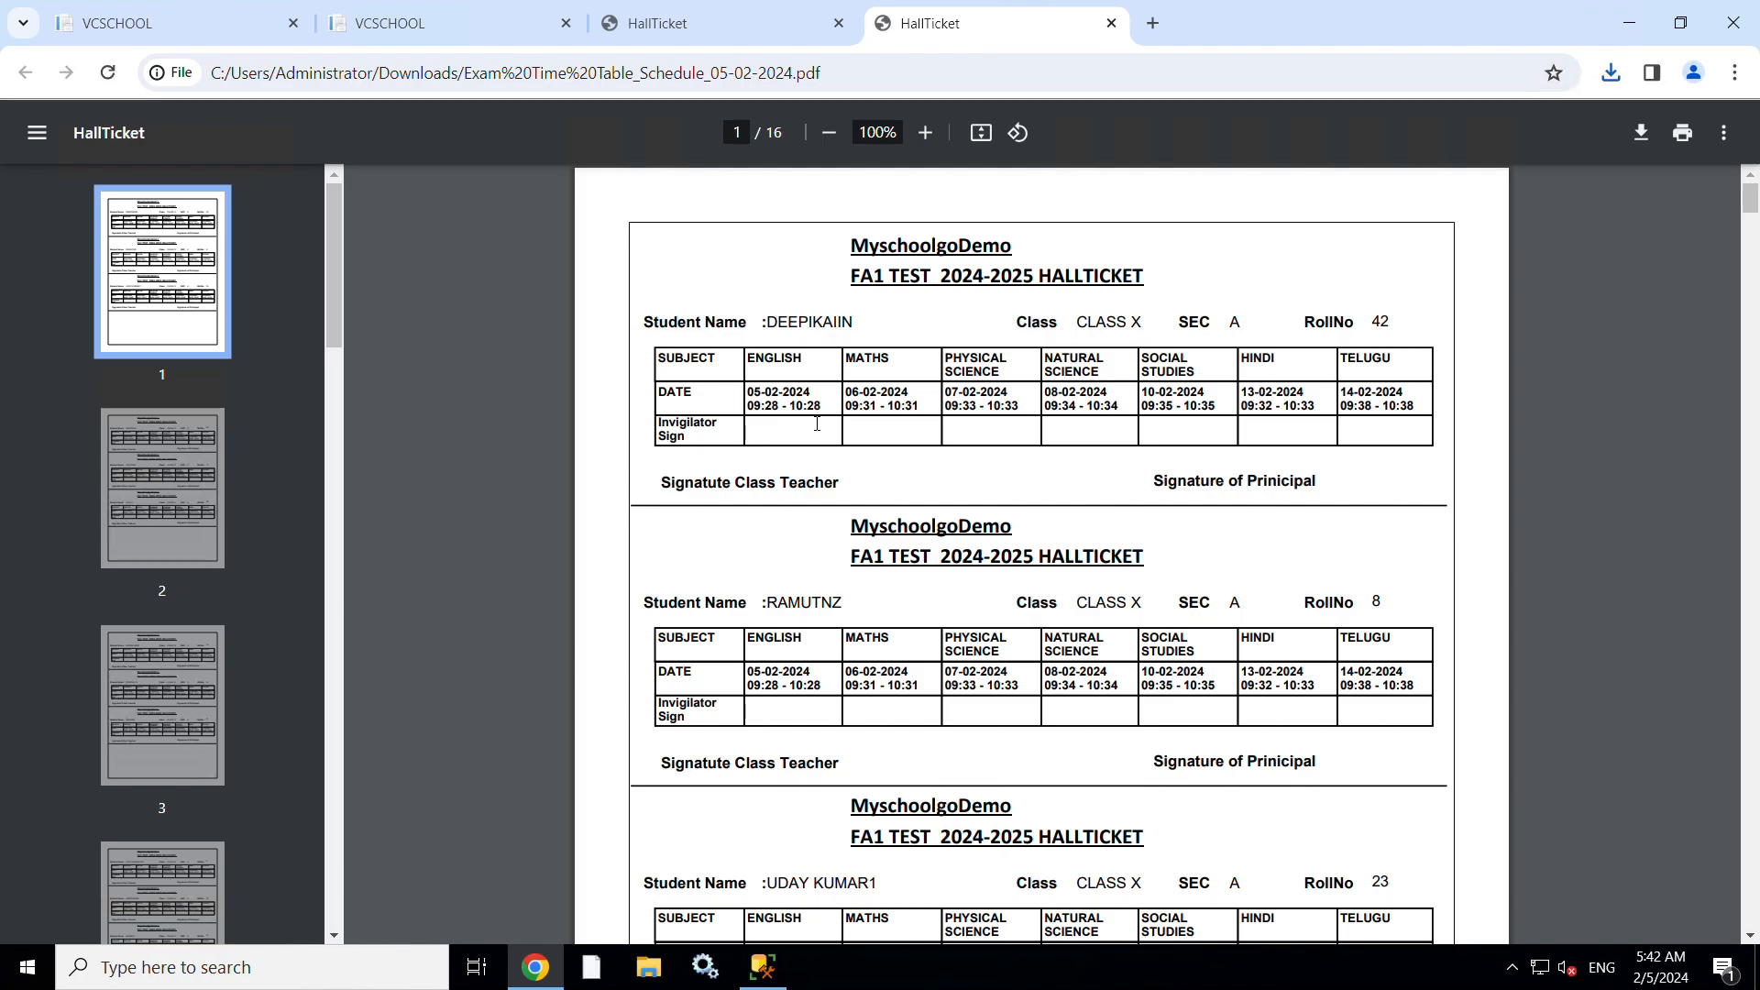
click(669, 20)
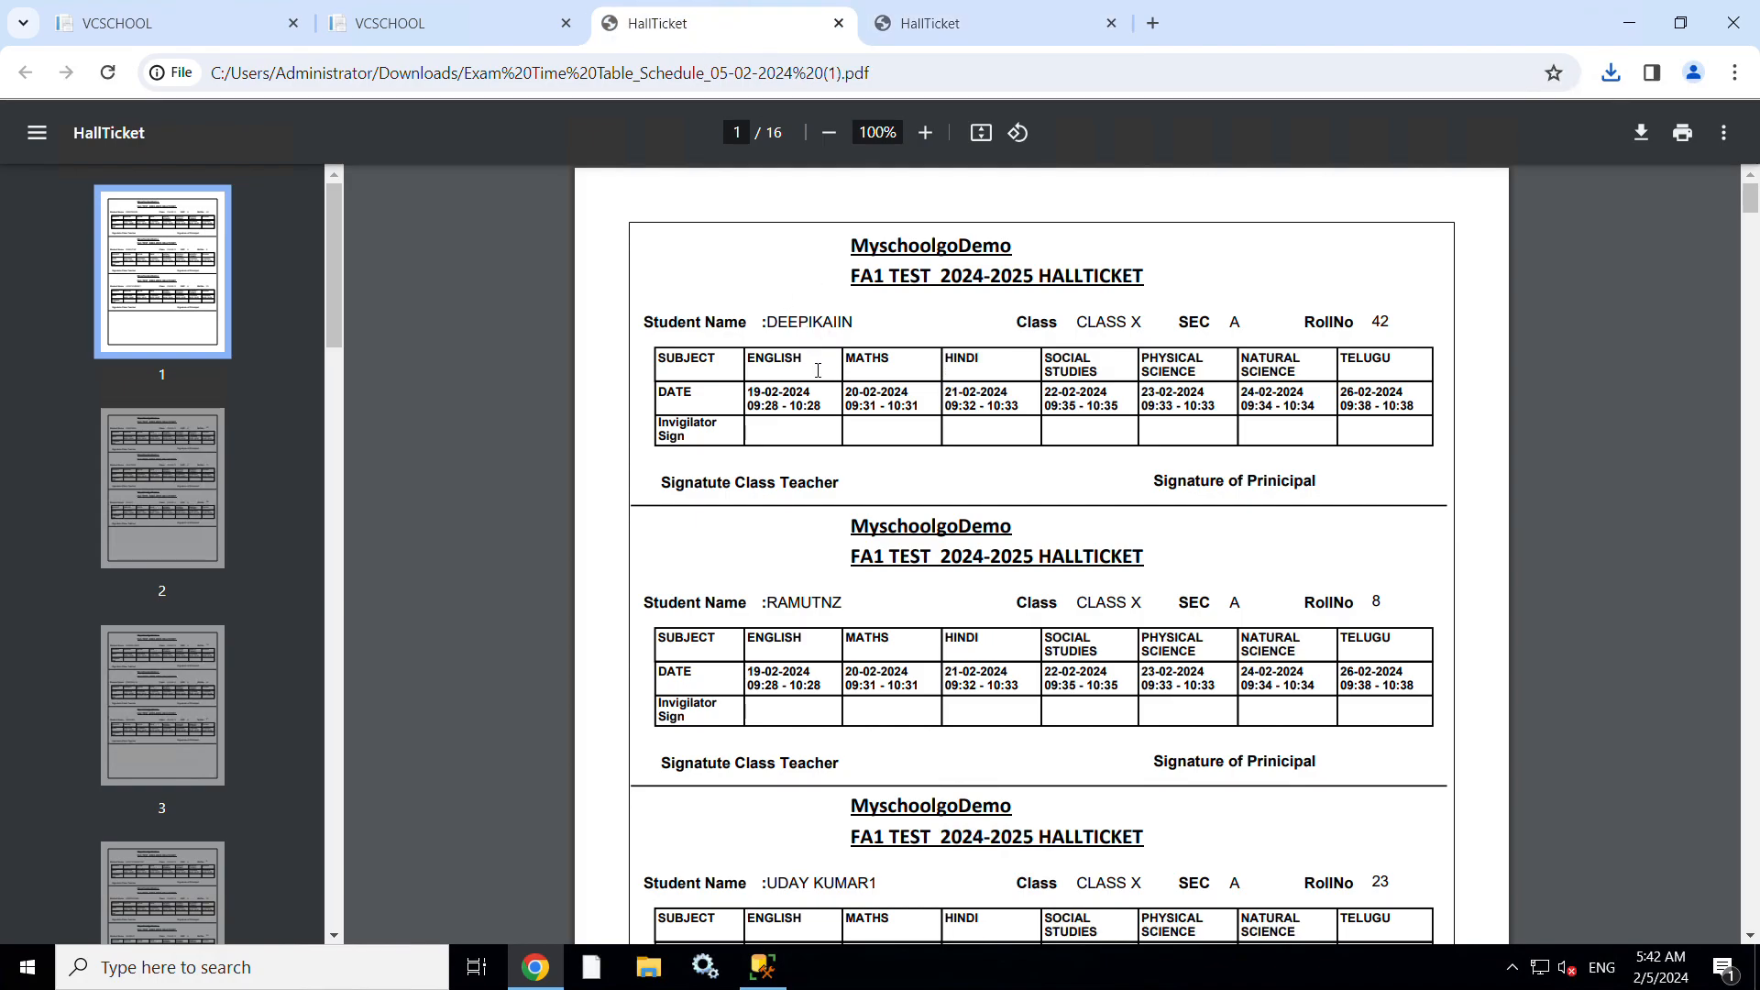